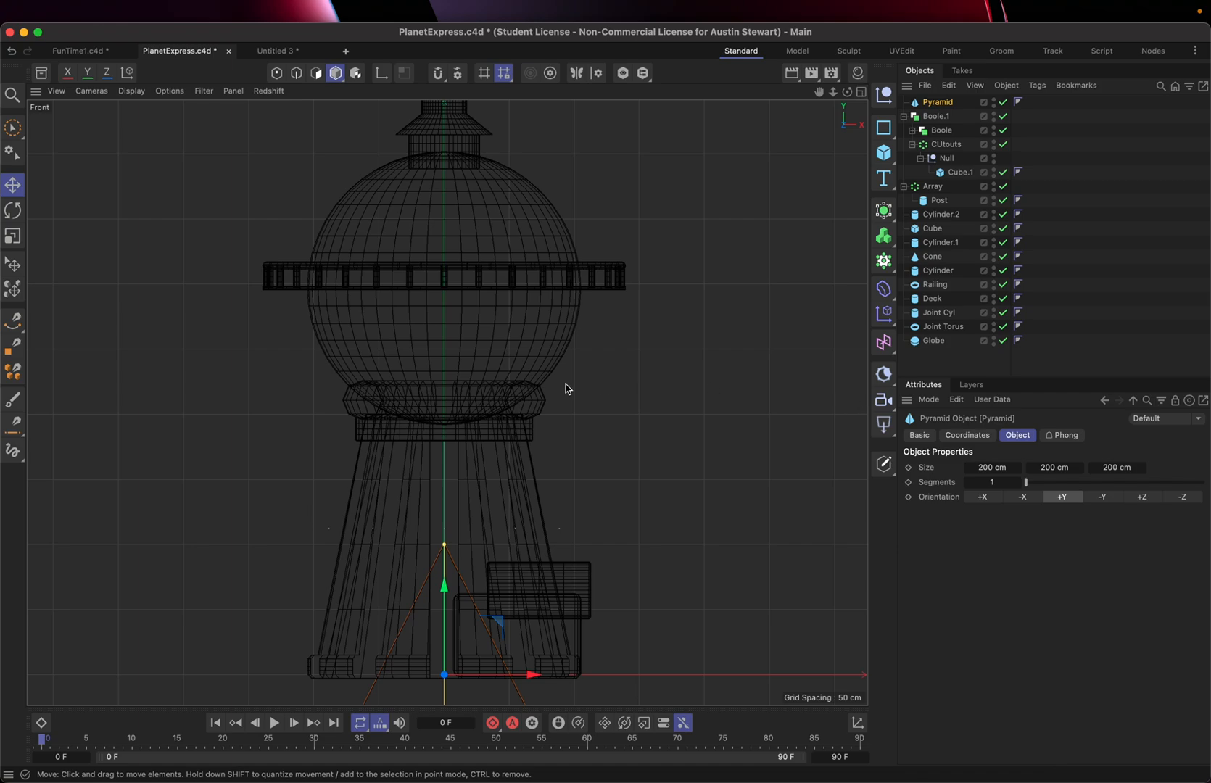
Move the pyramid straight up along the Y axis to the top of the tower
scroll(567, 389, "down", 2)
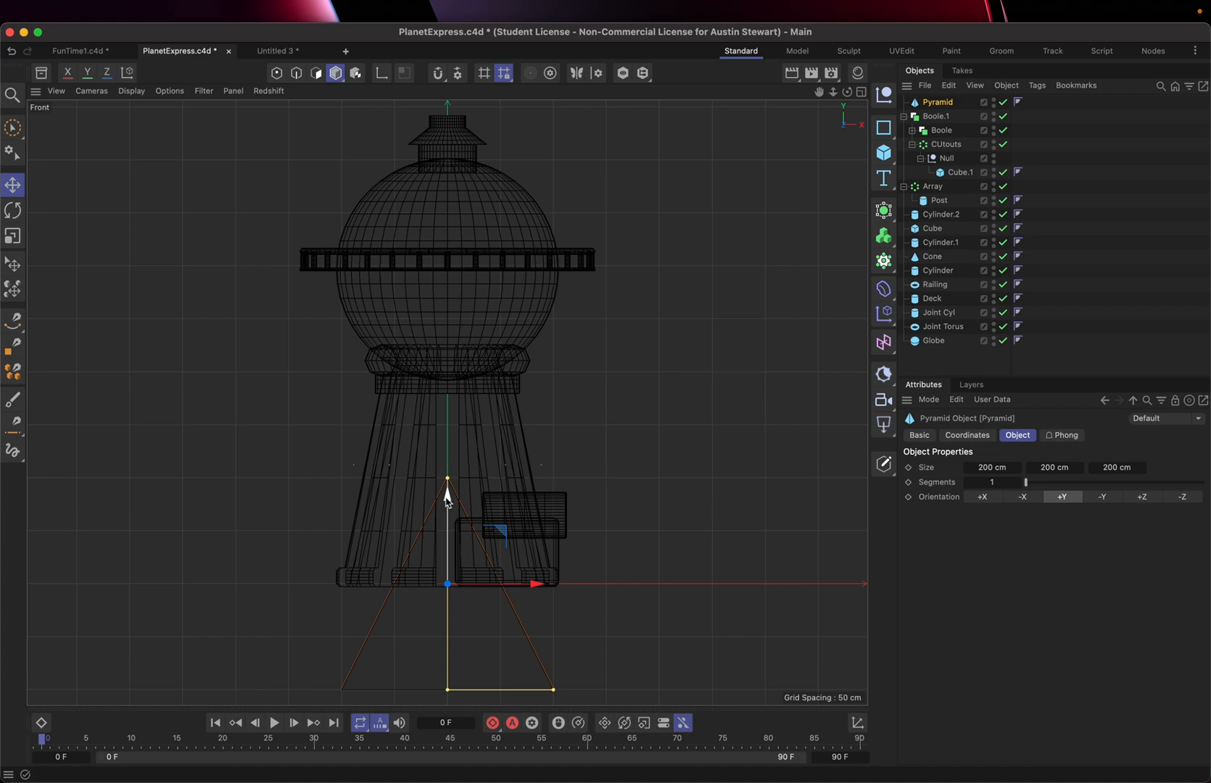
mouse_move(445, 489)
left_mouse_down()
mouse_move(457, 294)
mouse_move(448, 0)
mouse_move(447, 502)
left_mouse_up()
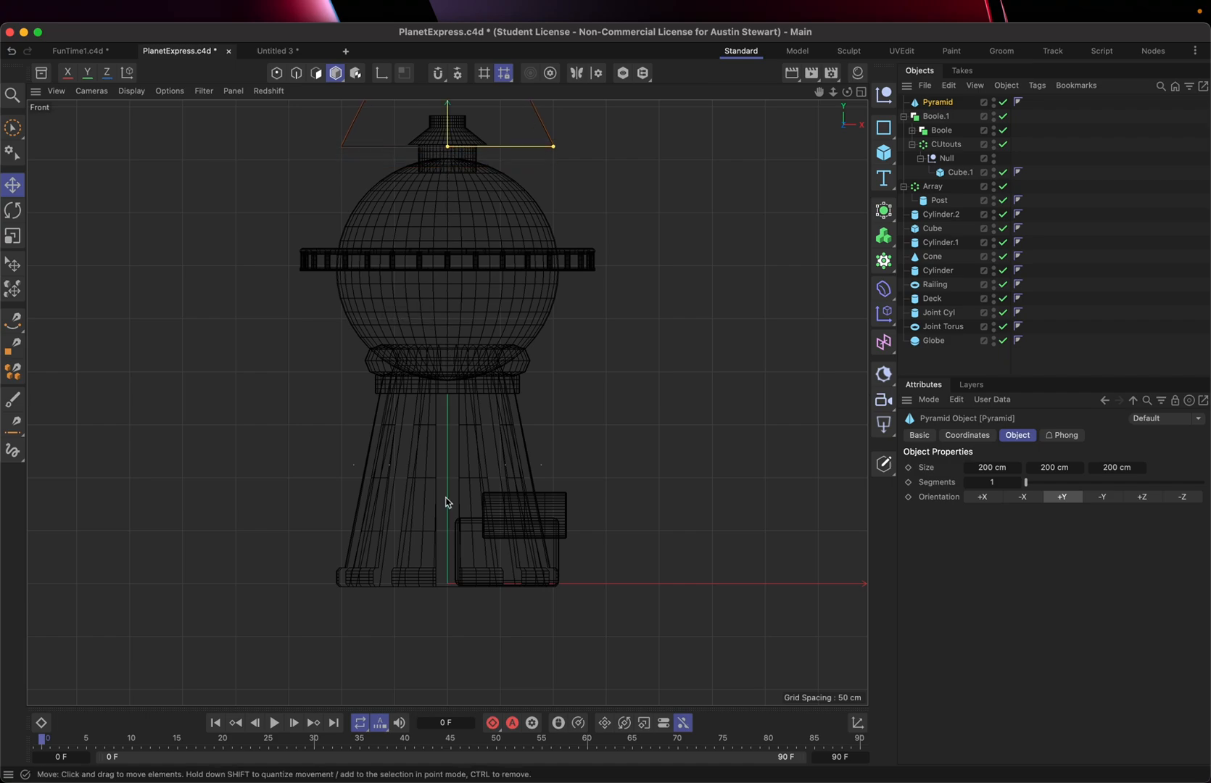
key("h")
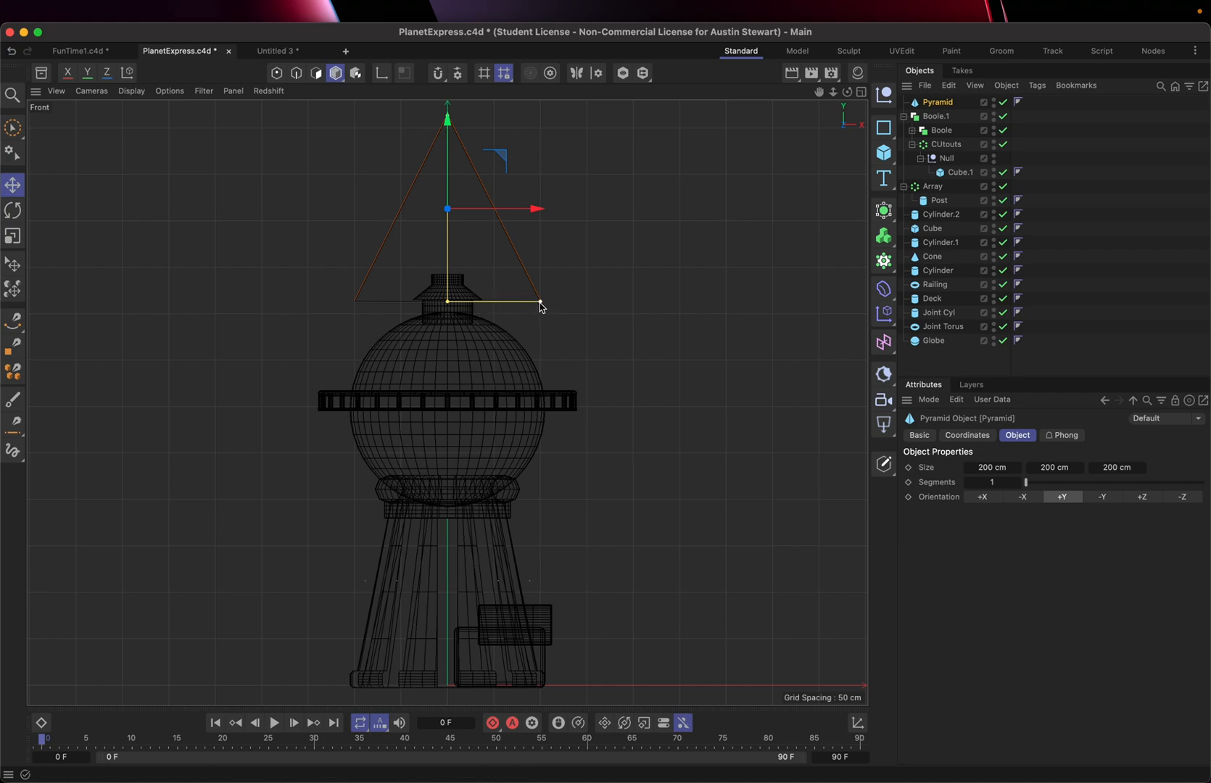
Narrow the pyramid to about 30 cm wide, shorten it to about 139 cm high, and rest its base on the tower cap
left_click_drag(541, 304, 459, 308)
mouse_move(460, 306)
left_mouse_down()
mouse_move(546, 284)
mouse_move(506, 302)
mouse_move(462, 293)
mouse_move(463, 306)
left_mouse_up()
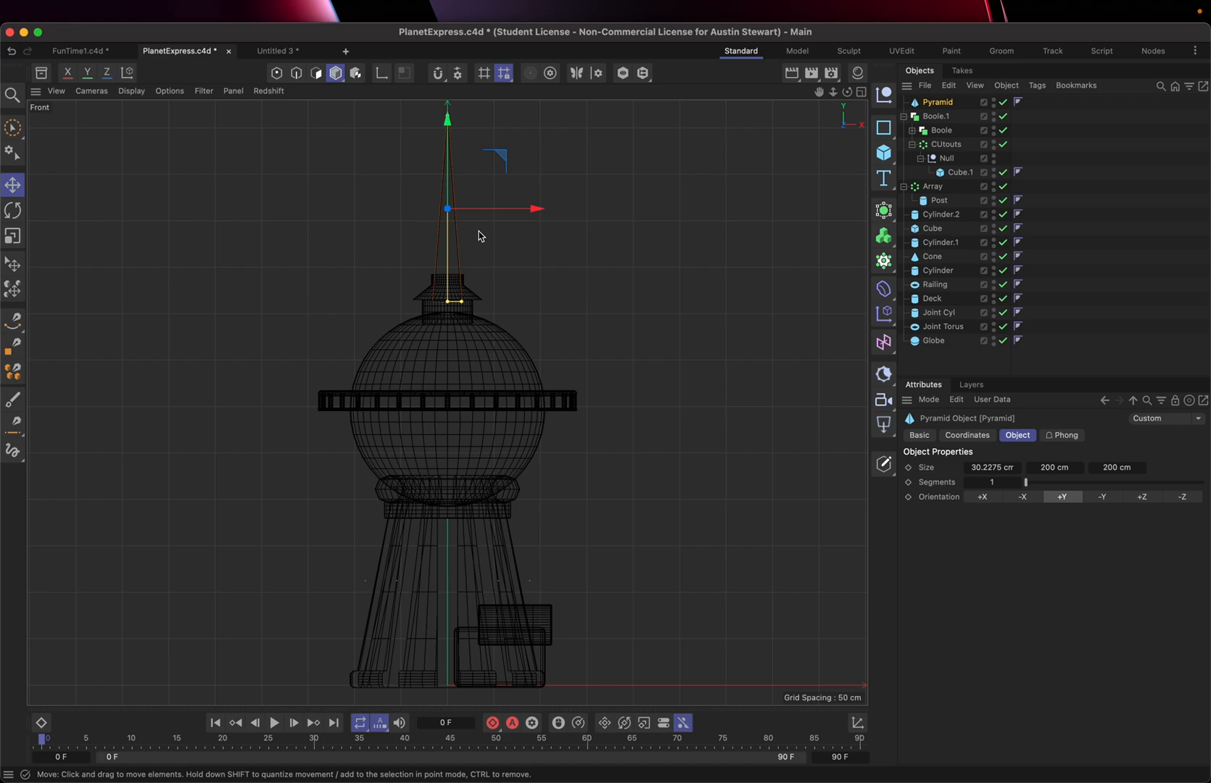
middle_click_drag(478, 230, 476, 276, "alt")
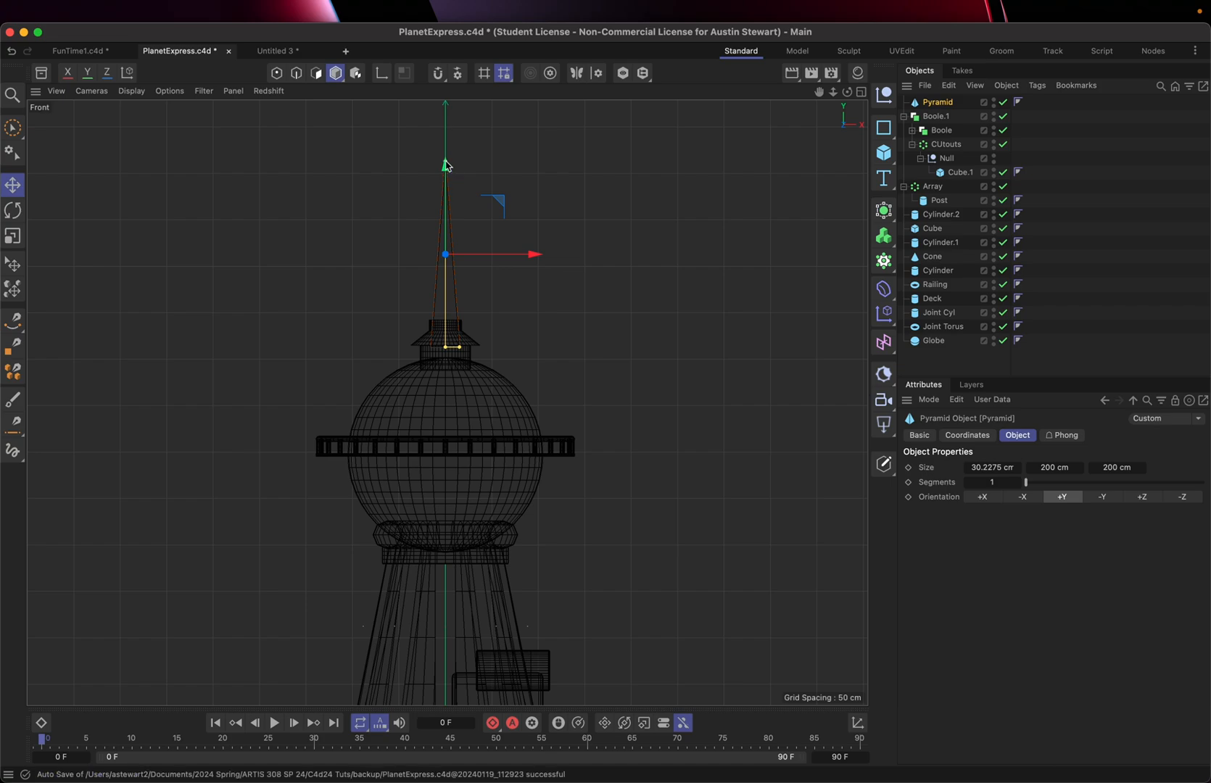
mouse_move(446, 166)
left_mouse_down()
mouse_move(445, 251)
mouse_move(453, 169)
left_mouse_up()
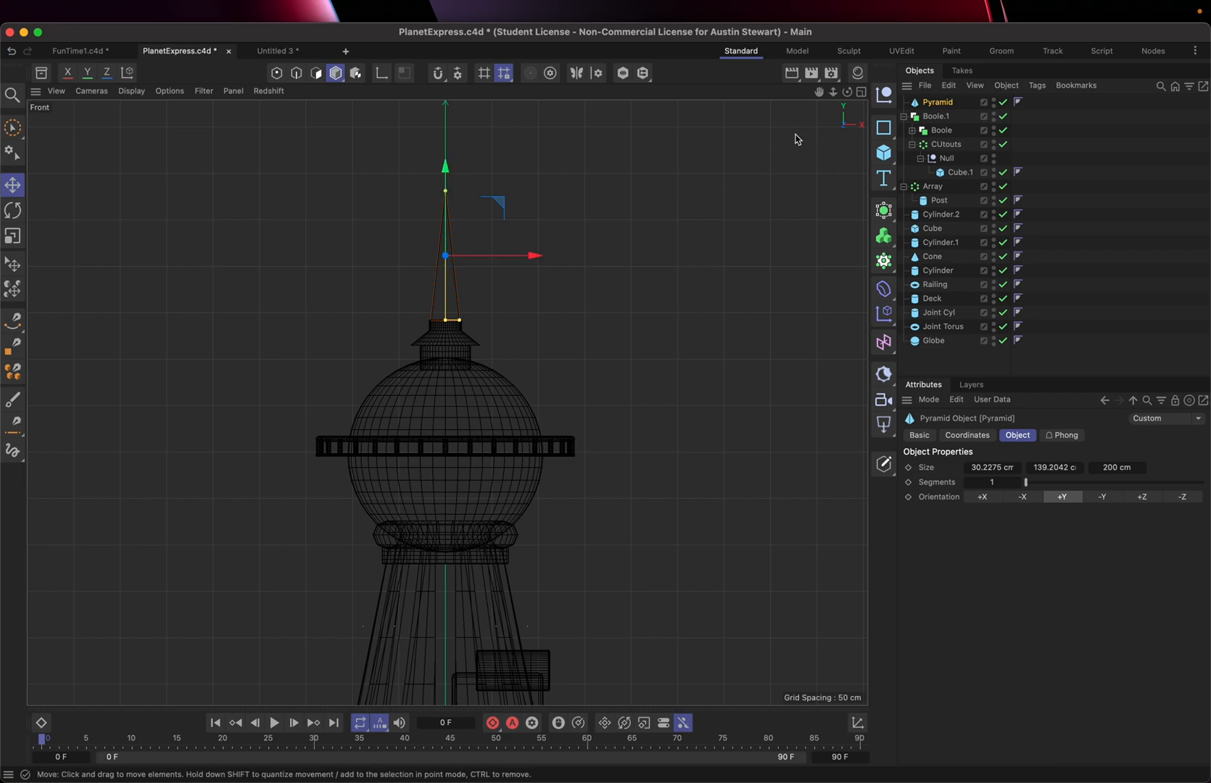
Set the pyramid's depth to 30.2275 cm, copied from its width
left_click(860, 91)
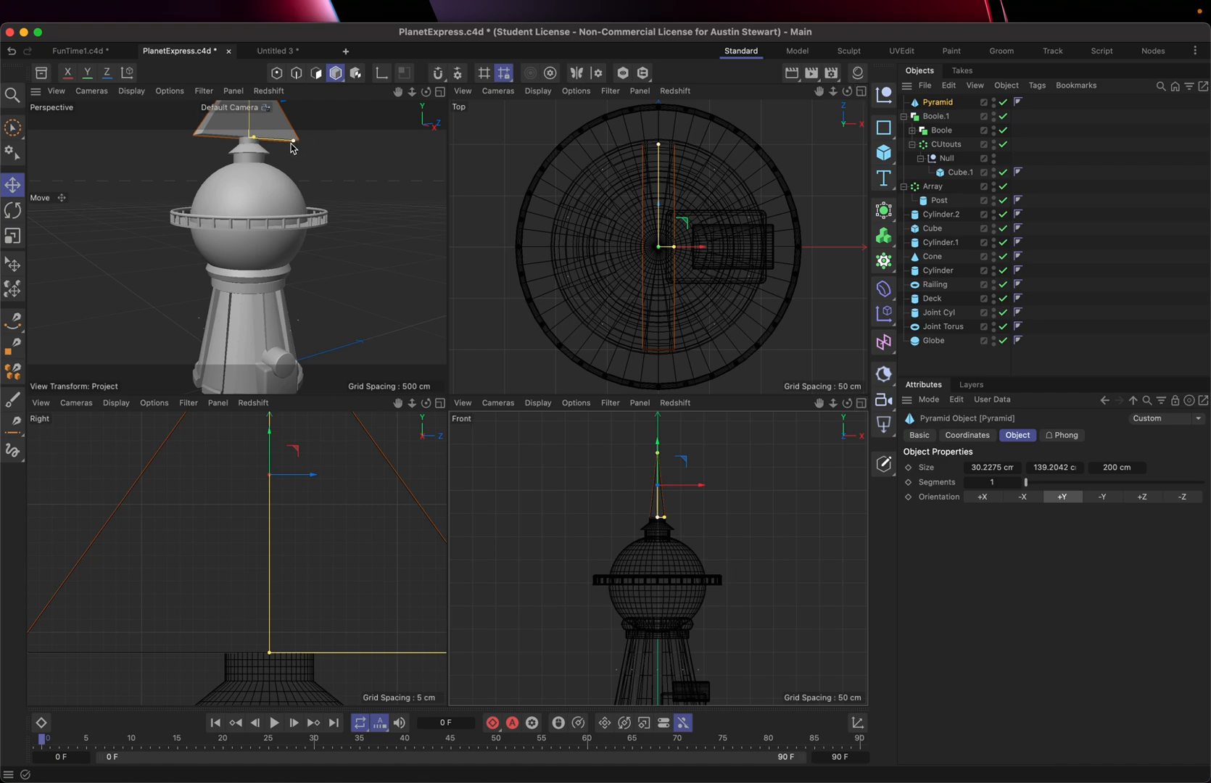
left_click(441, 92)
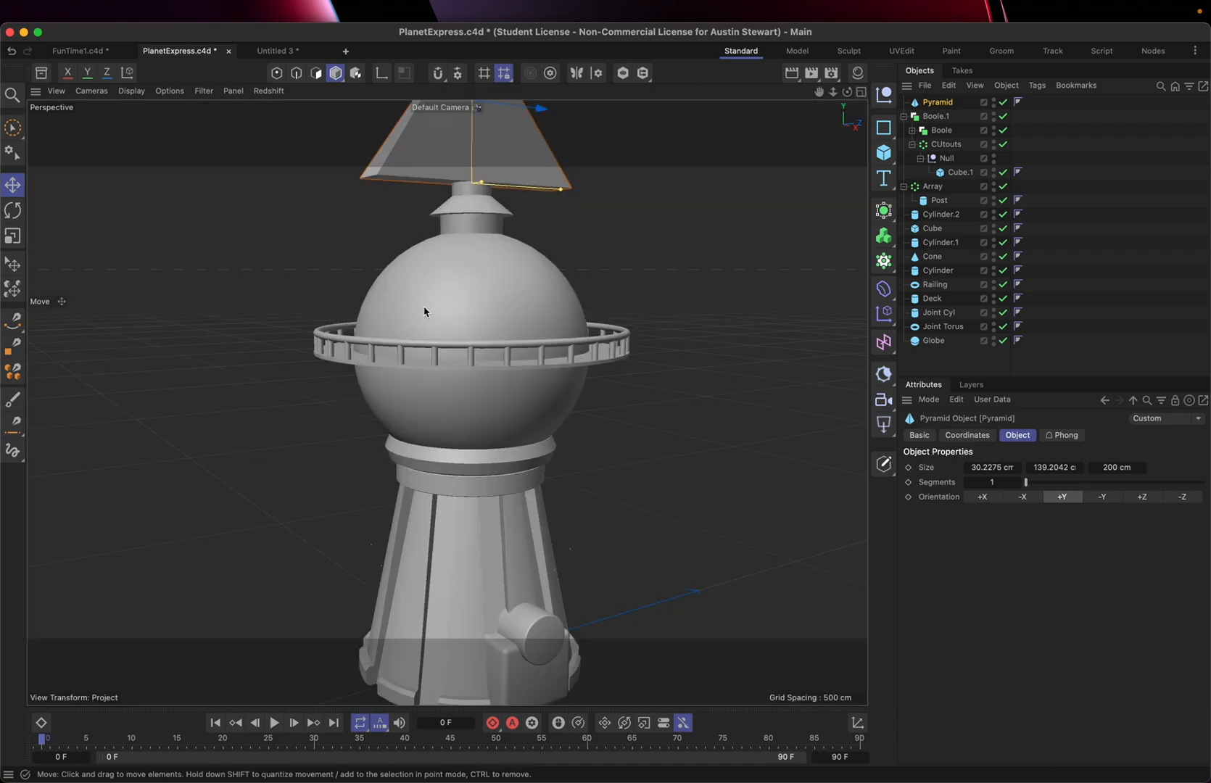
scroll(424, 312, "down", 5)
scroll(424, 312, "up", 3)
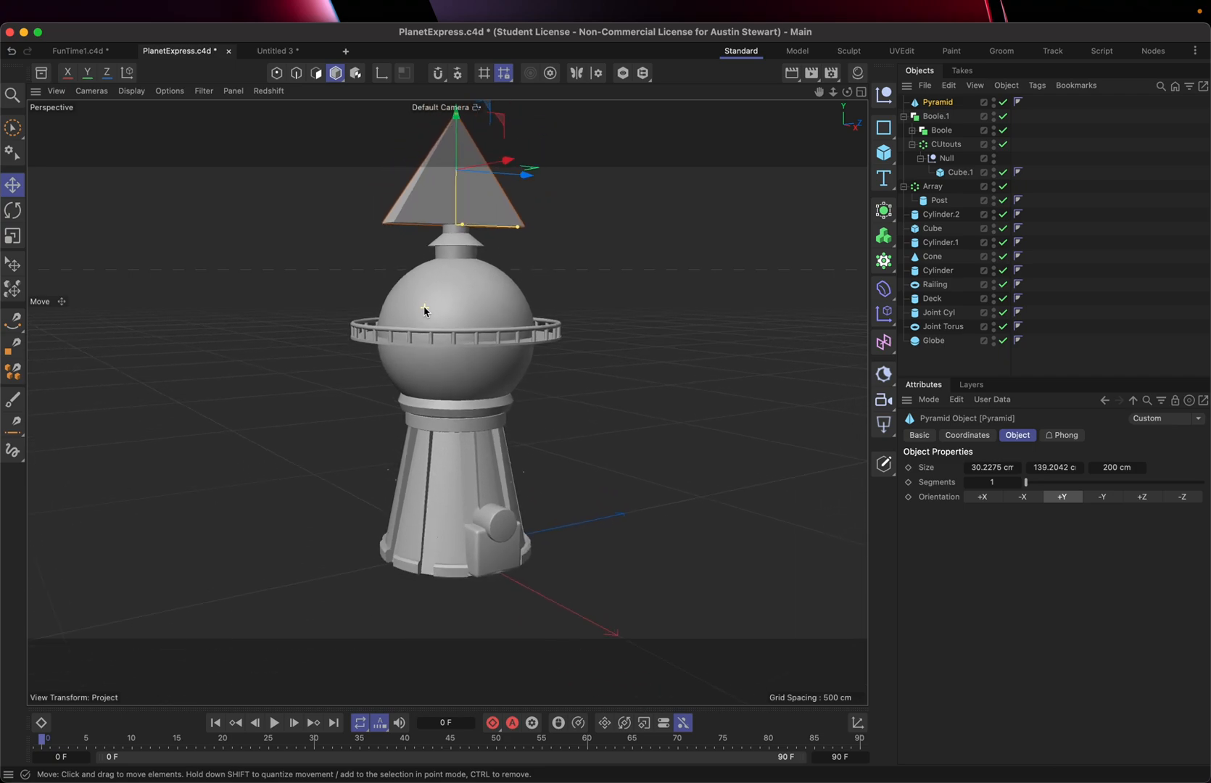
scroll(424, 311, "down", 2)
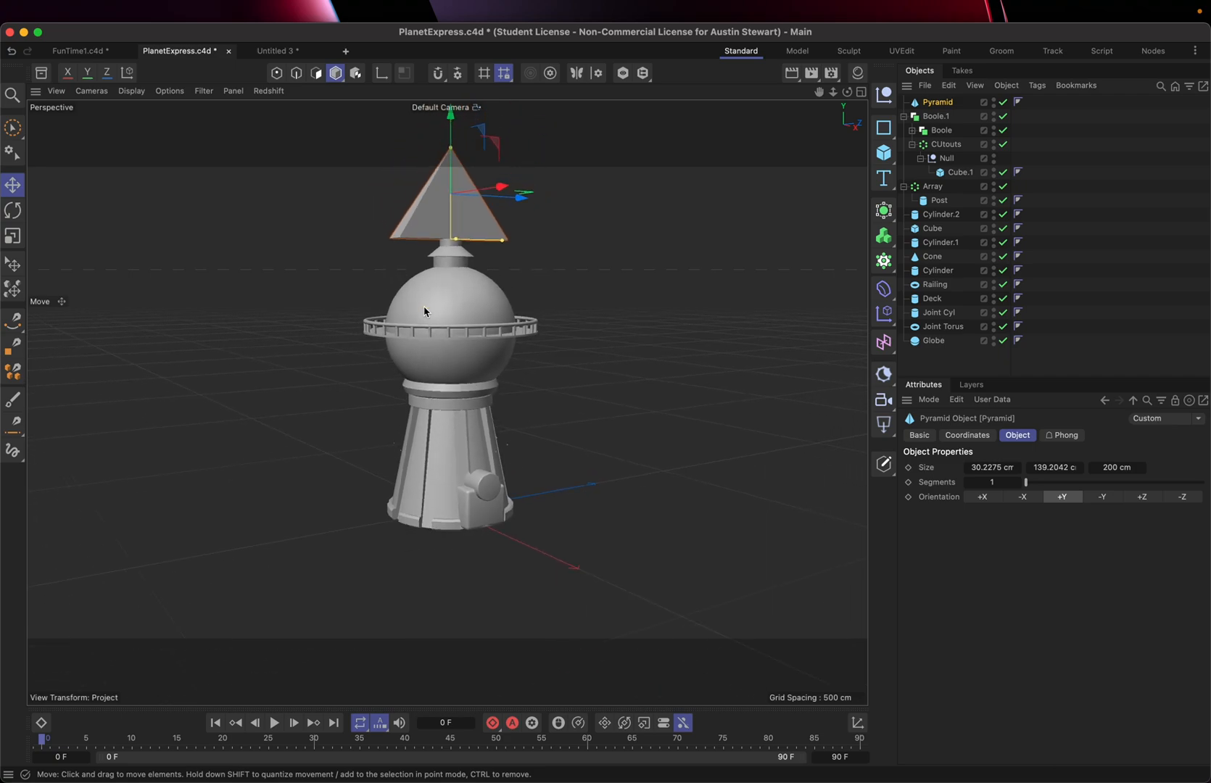
middle_click_drag(424, 312, 426, 355, "alt")
left_click_drag(426, 355, 428, 342, "alt")
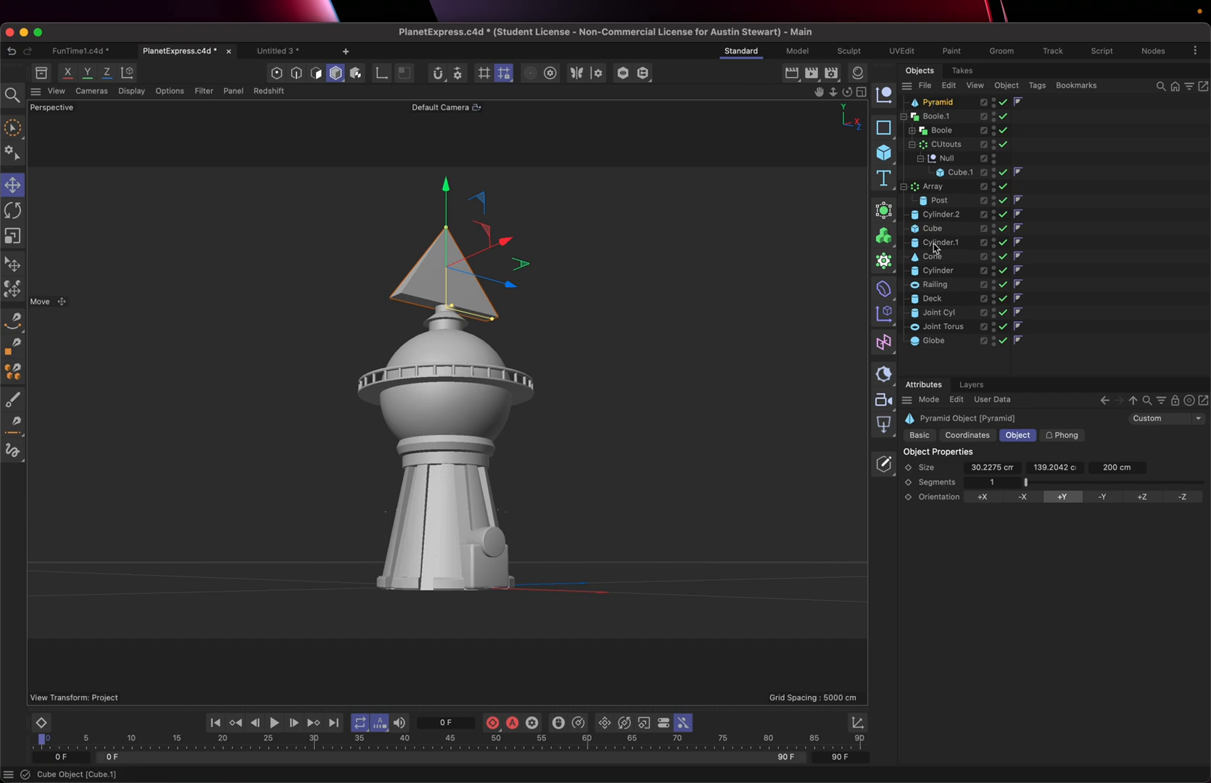
left_click(990, 468)
key("super+c")
left_click(1121, 468)
key("super+v")
key("Return")
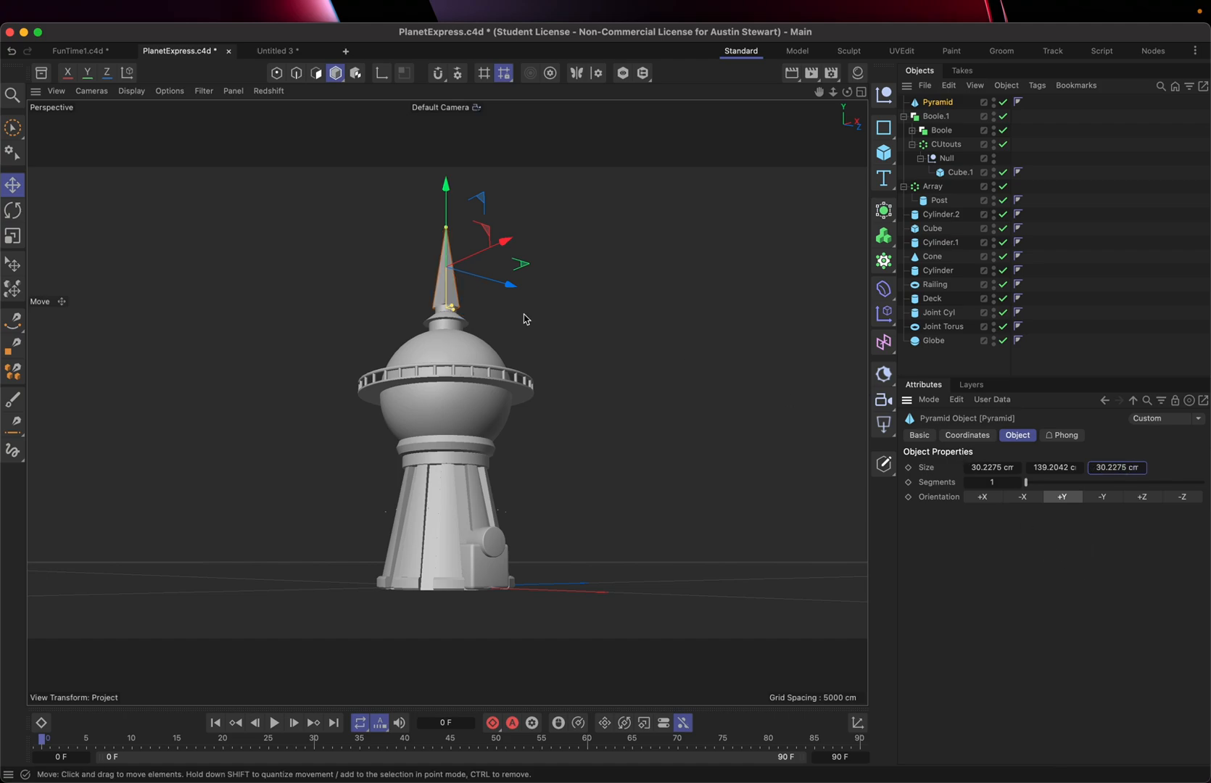
Set the pyramid's width and depth to 15 cm each so its base fits within the tower's top cylinder
scroll(440, 285, "up", 5)
scroll(440, 285, "up", 4)
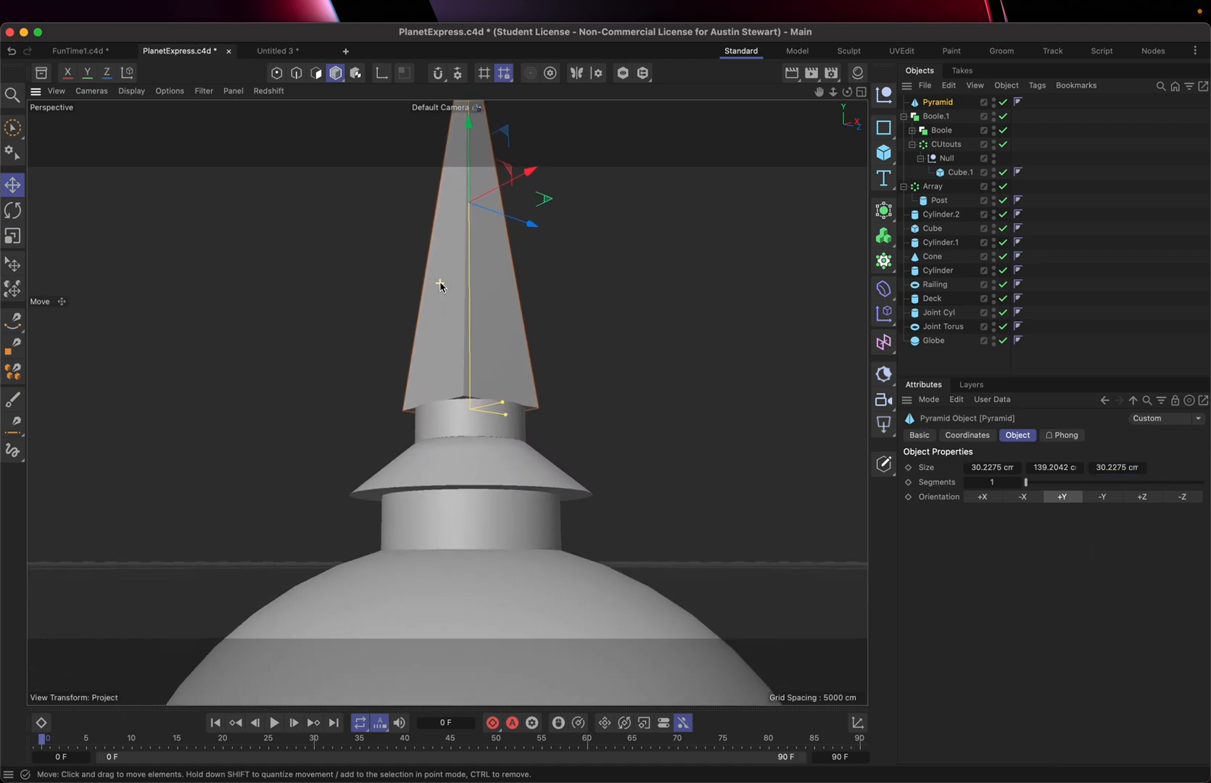
scroll(440, 285, "down", 5)
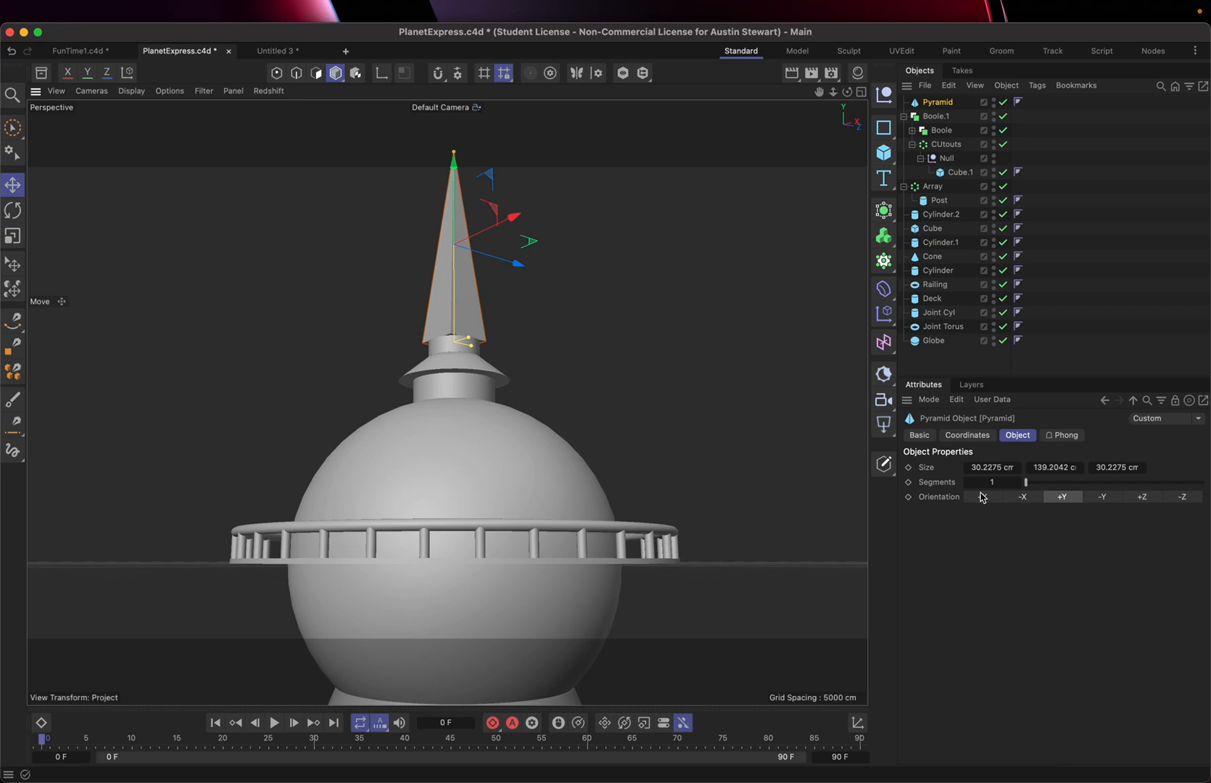
scroll(444, 340, "up", 6)
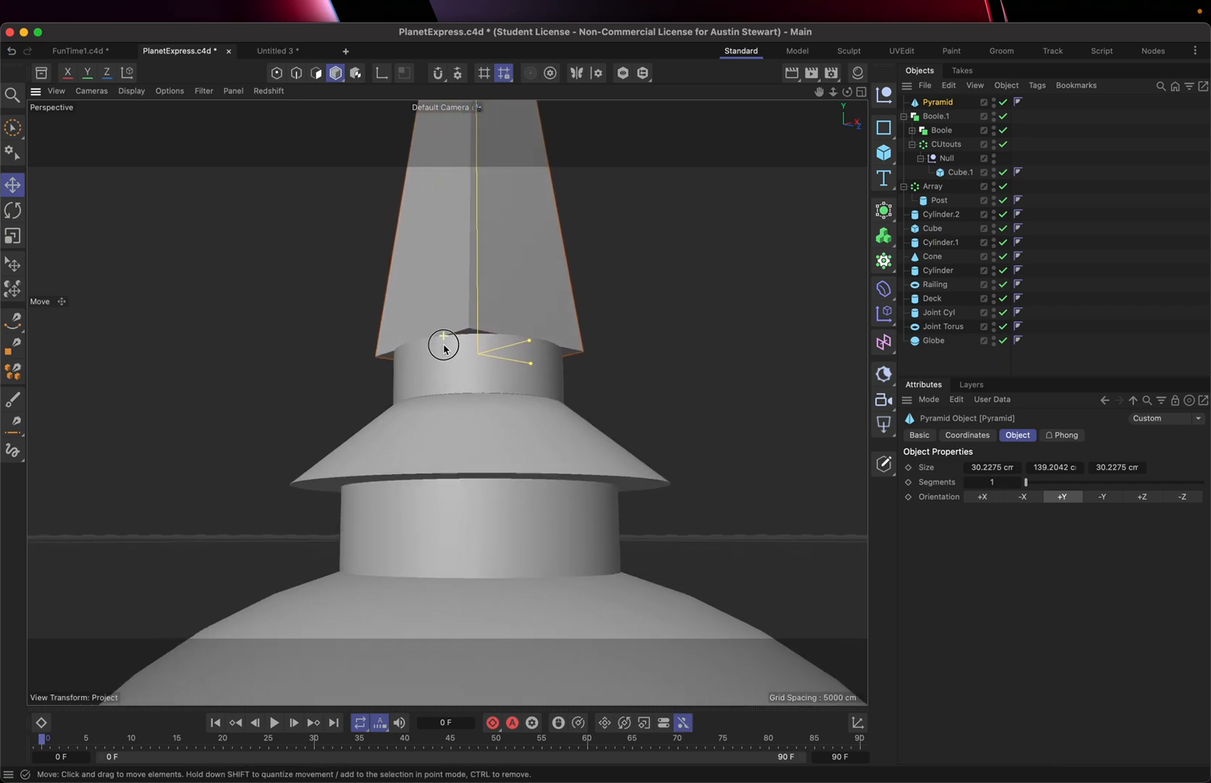
left_click_drag(443, 345, 550, 384, "alt")
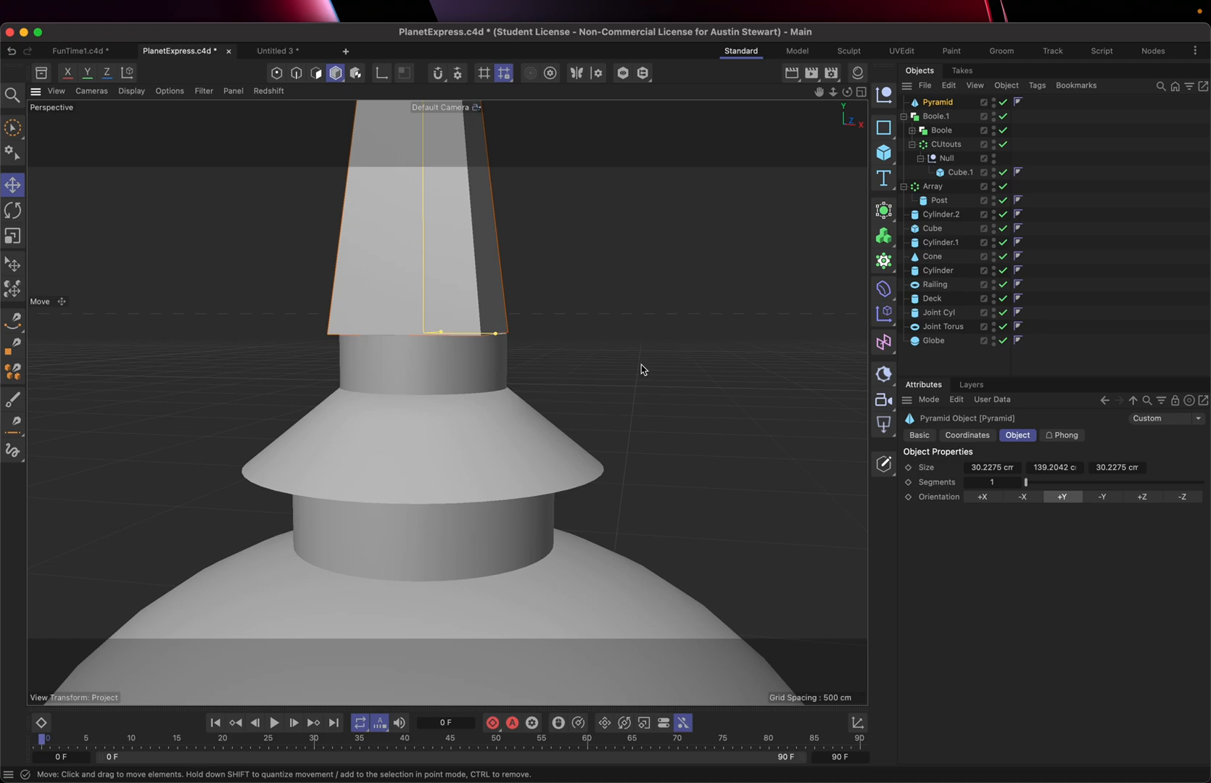
left_click(981, 468)
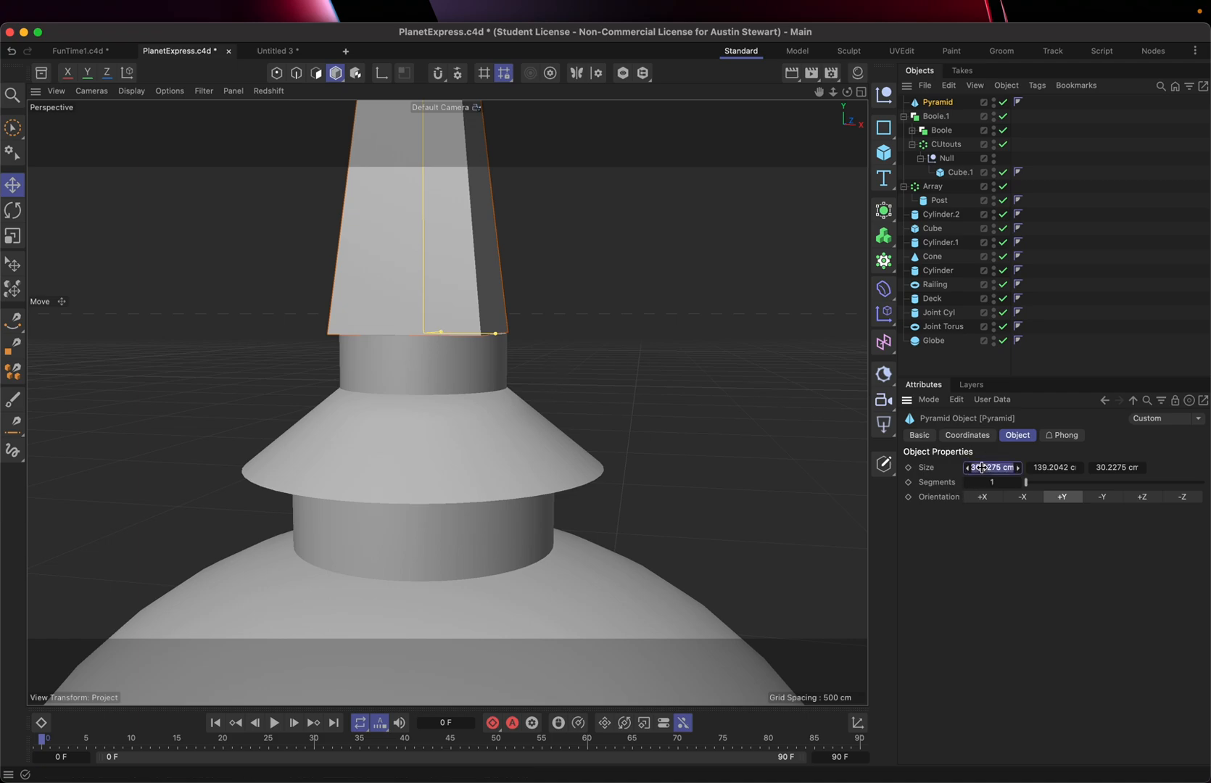
type("15")
key("Tab")
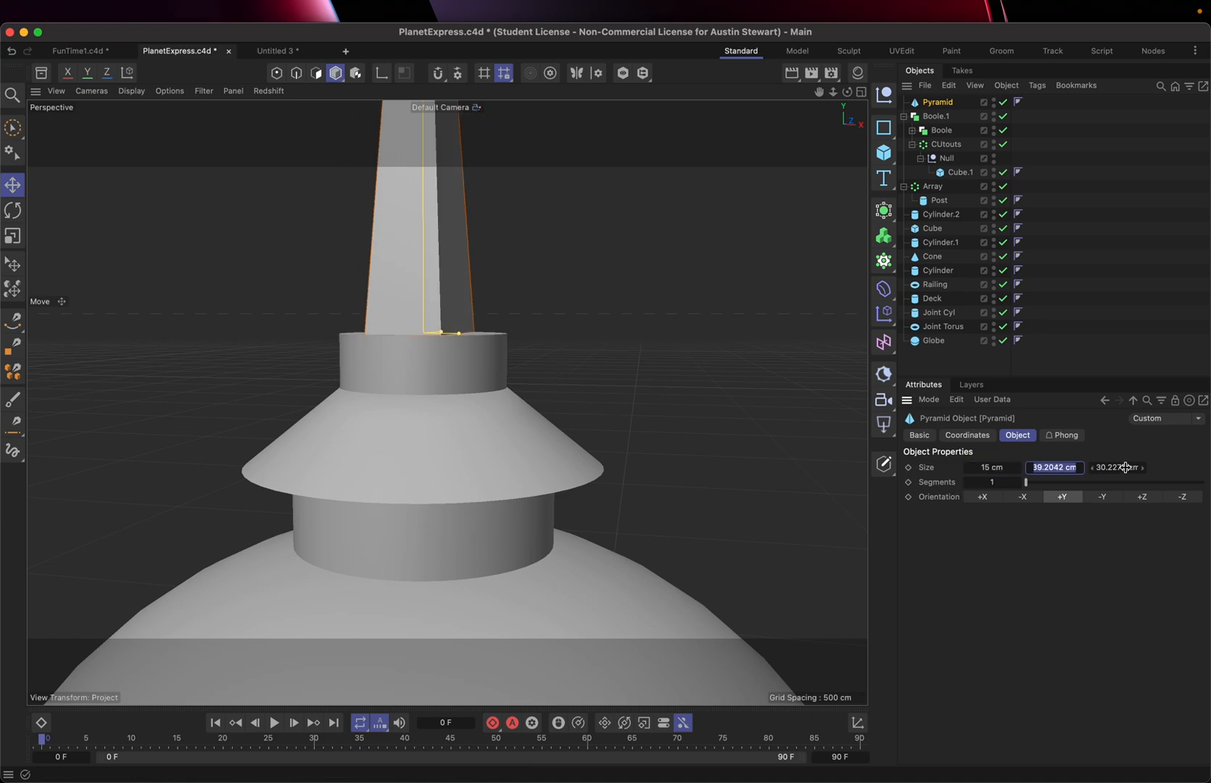
left_click(1123, 468)
type("15")
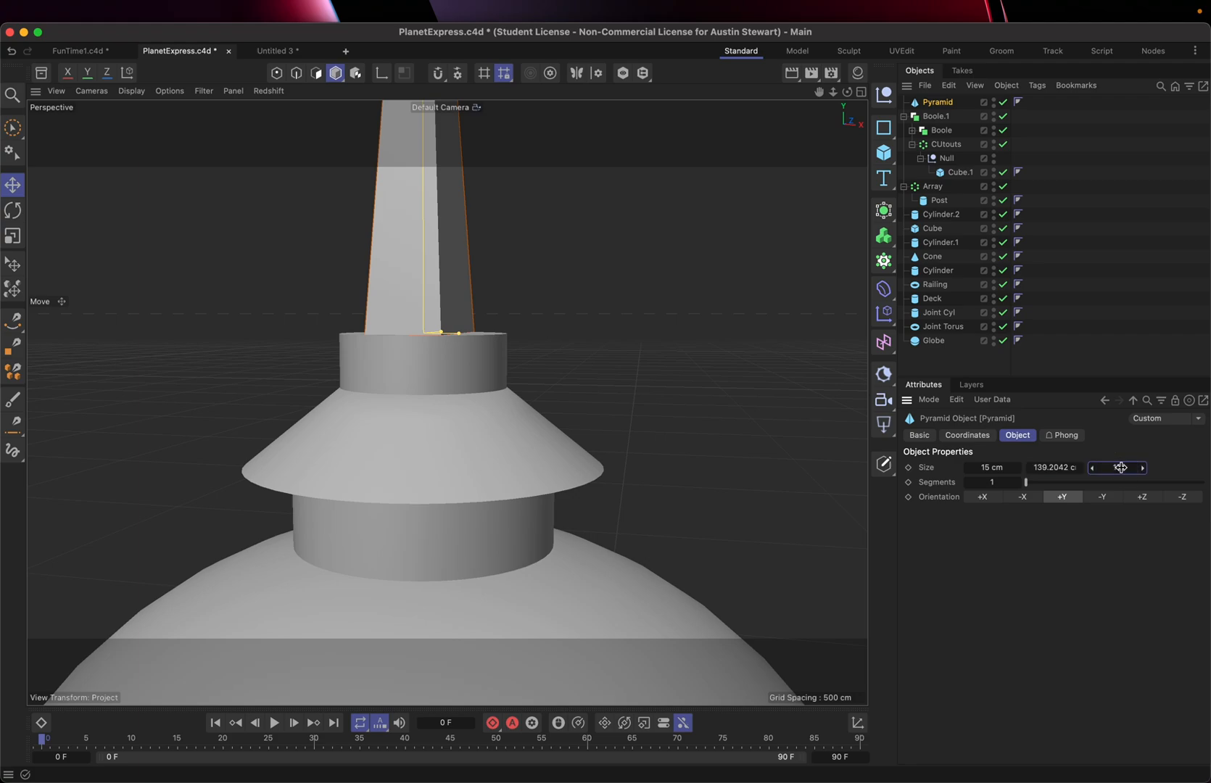
key("Return")
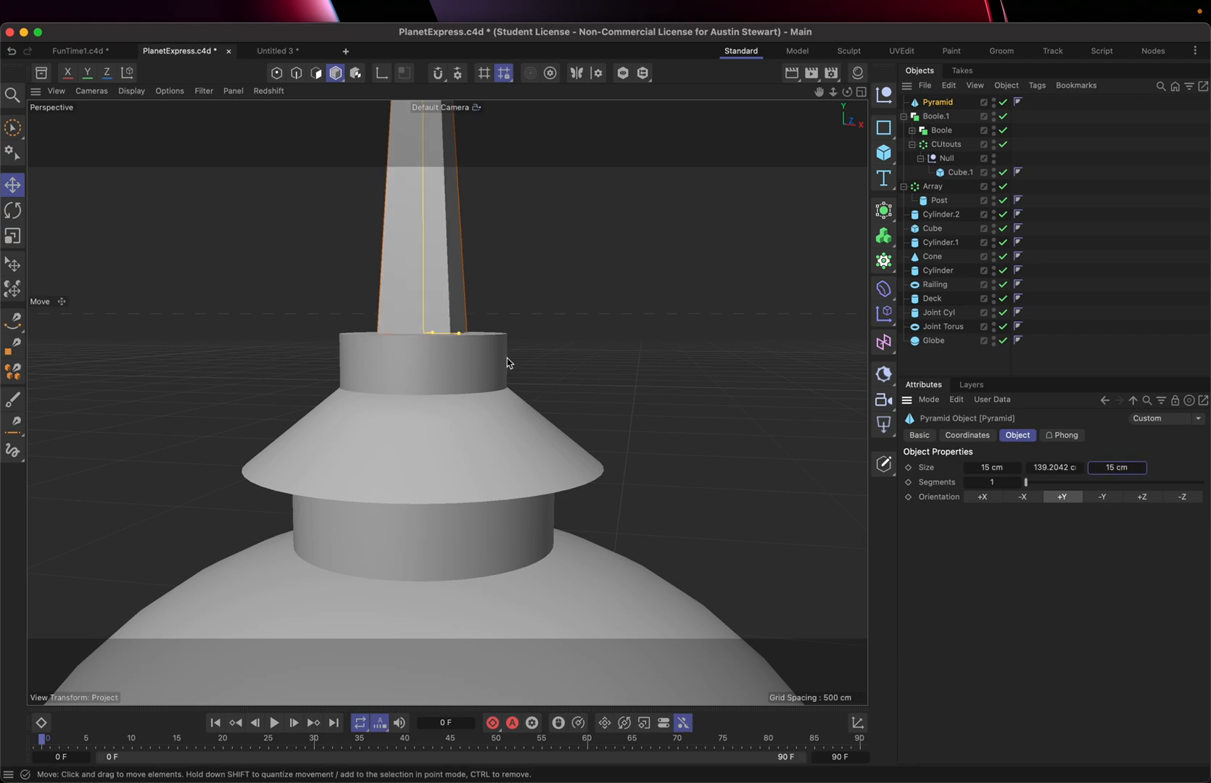
Compare the modelled tower's spire with the antenna in the Planet Express reference picture
left_click_drag(503, 362, 391, 296, "alt")
scroll(391, 295, "down", 5)
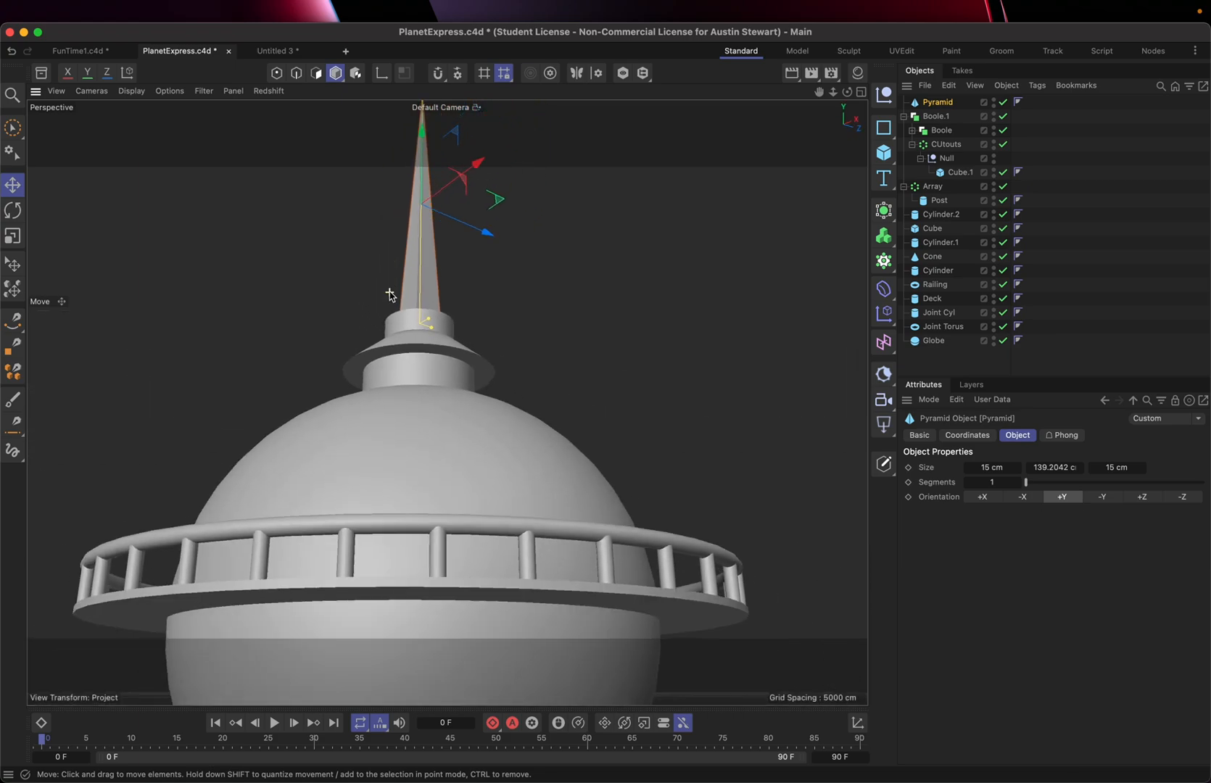
key("super+Tab")
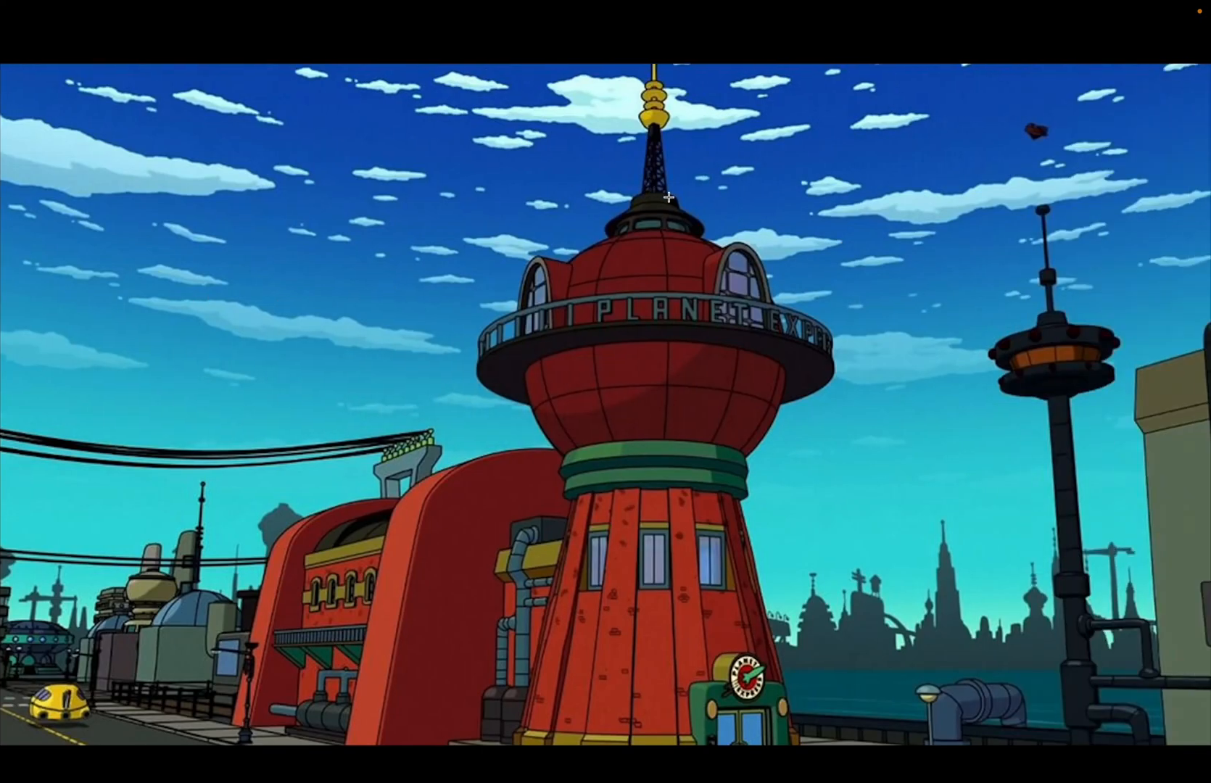
key("super+Tab")
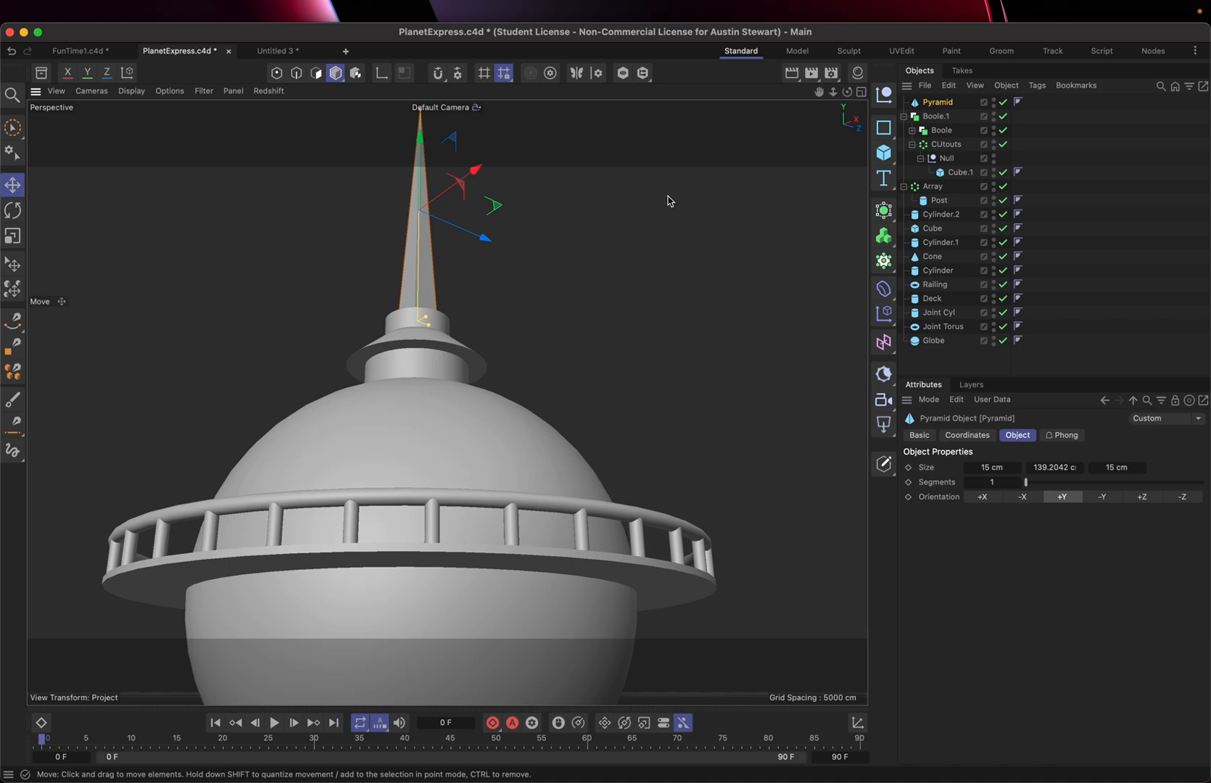
key("super+Tab")
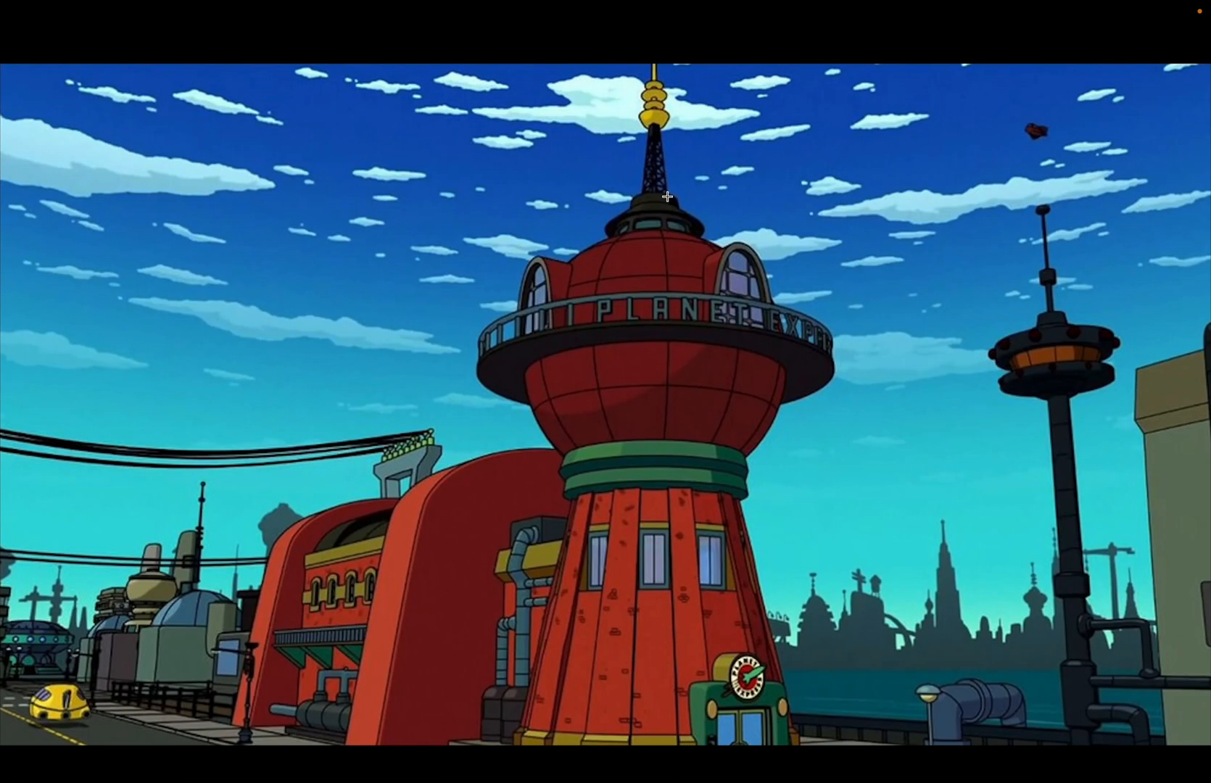
key("super+Tab")
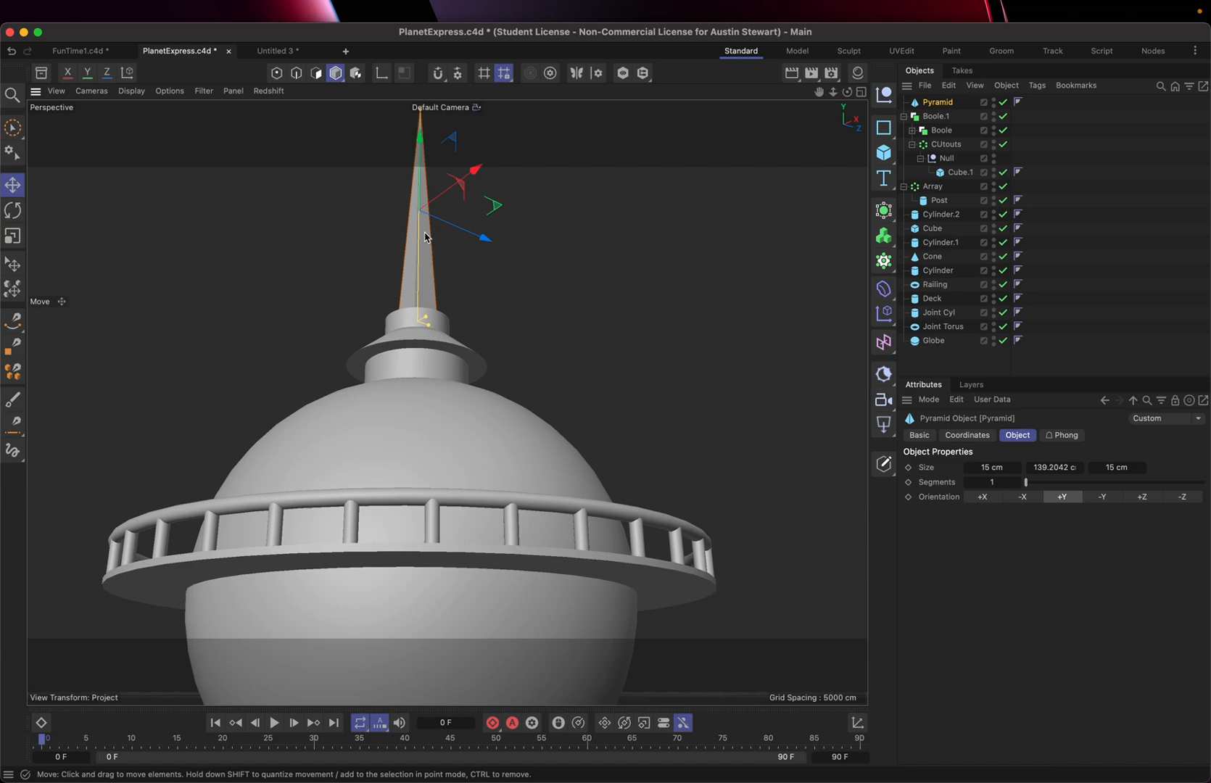
key("super+Tab")
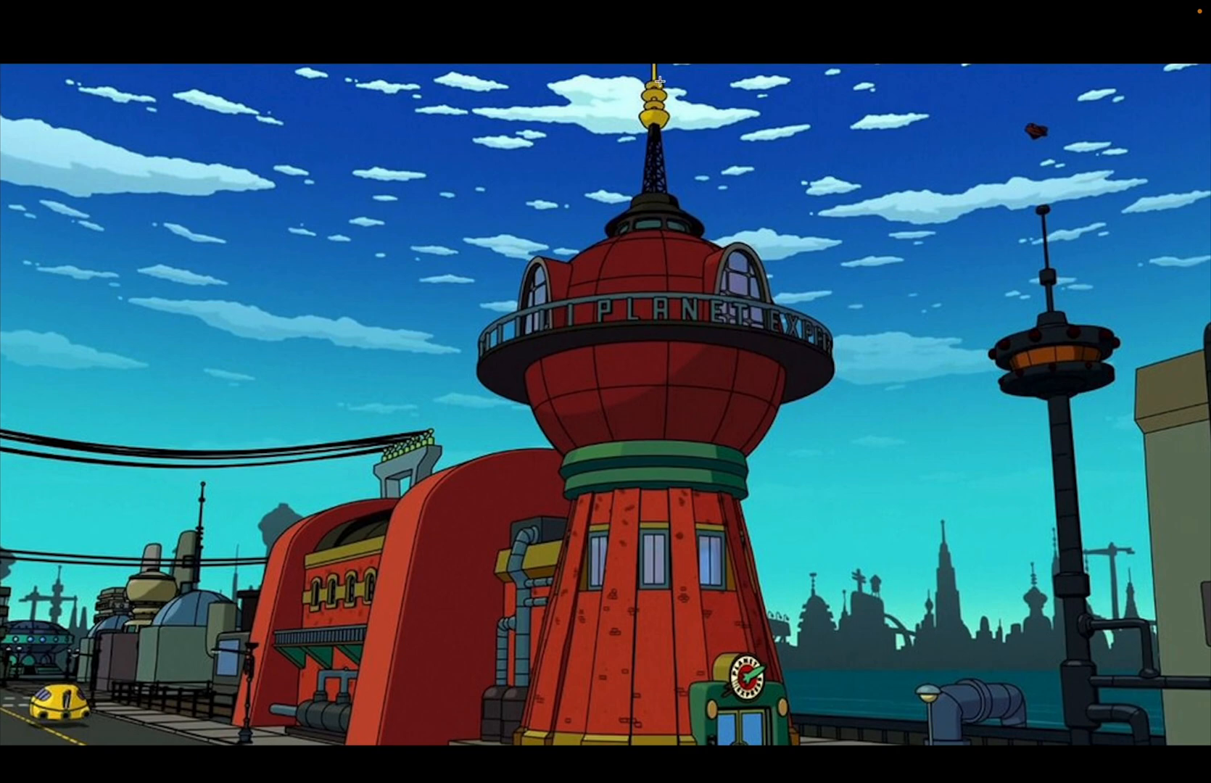
key("ctrl+Left")
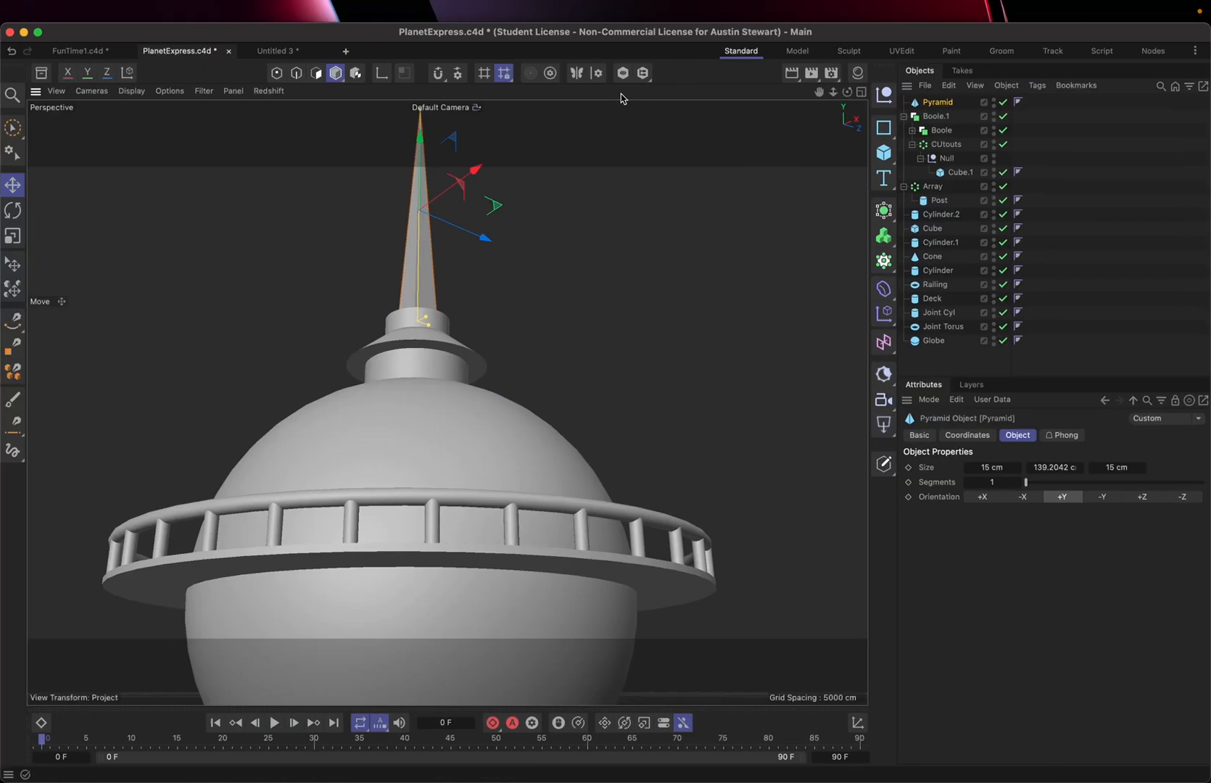
Shorten the pyramid spire to about 120 cm high
left_click(420, 110)
left_click(417, 120)
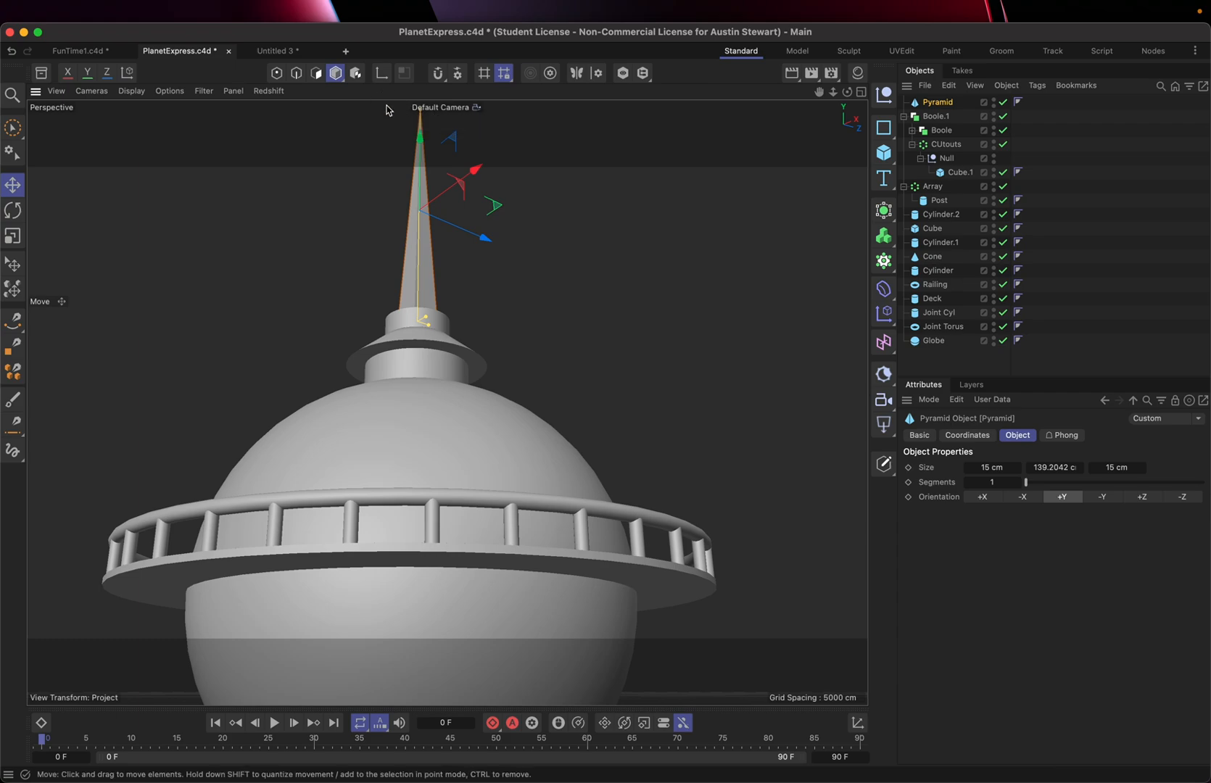
middle_click_drag(425, 143, 450, 271, "alt")
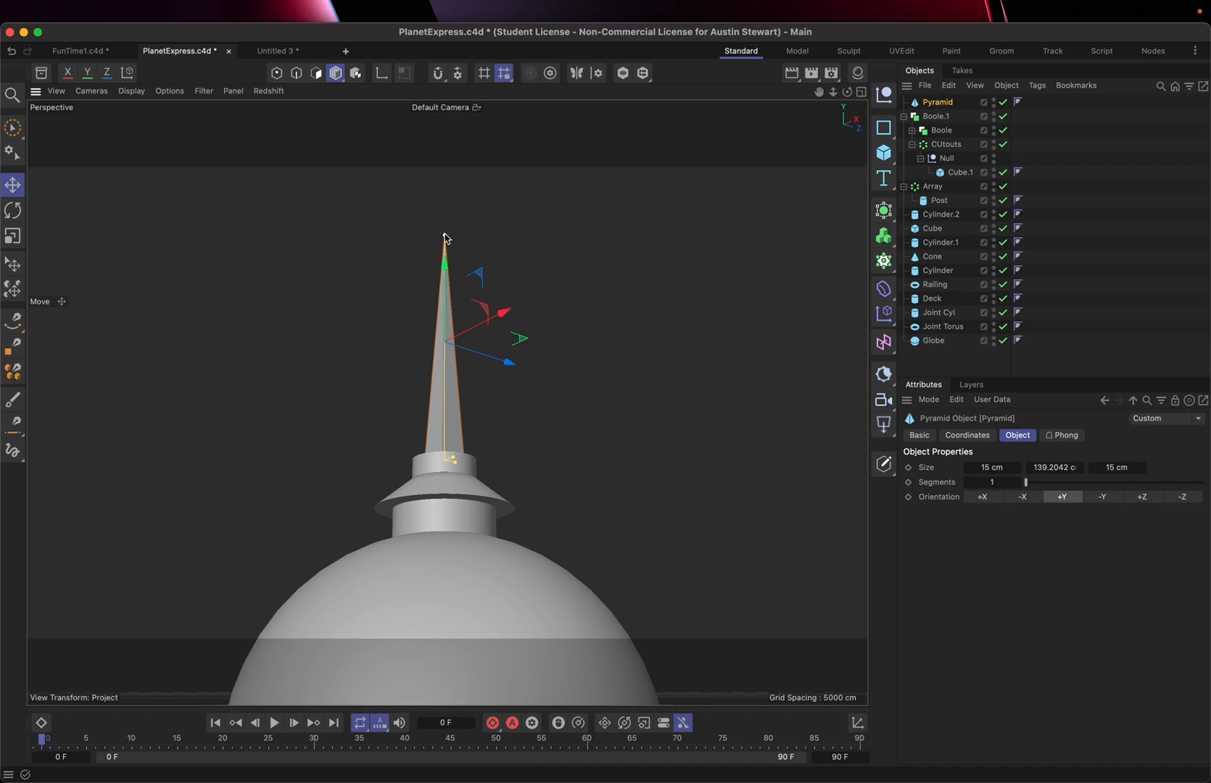
left_click_drag(446, 237, 444, 252)
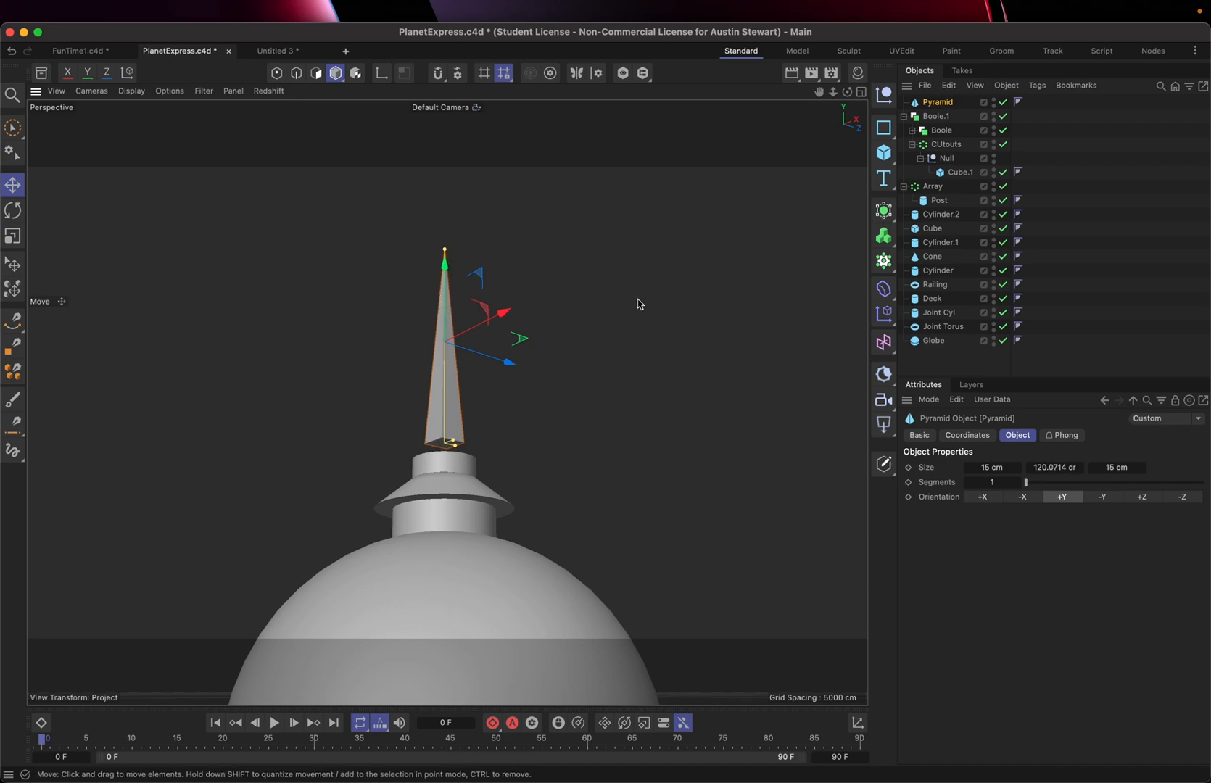
Lower the pyramid spire in the Front view until its base reaches the top of the tower's upper cylinder
left_click(861, 94)
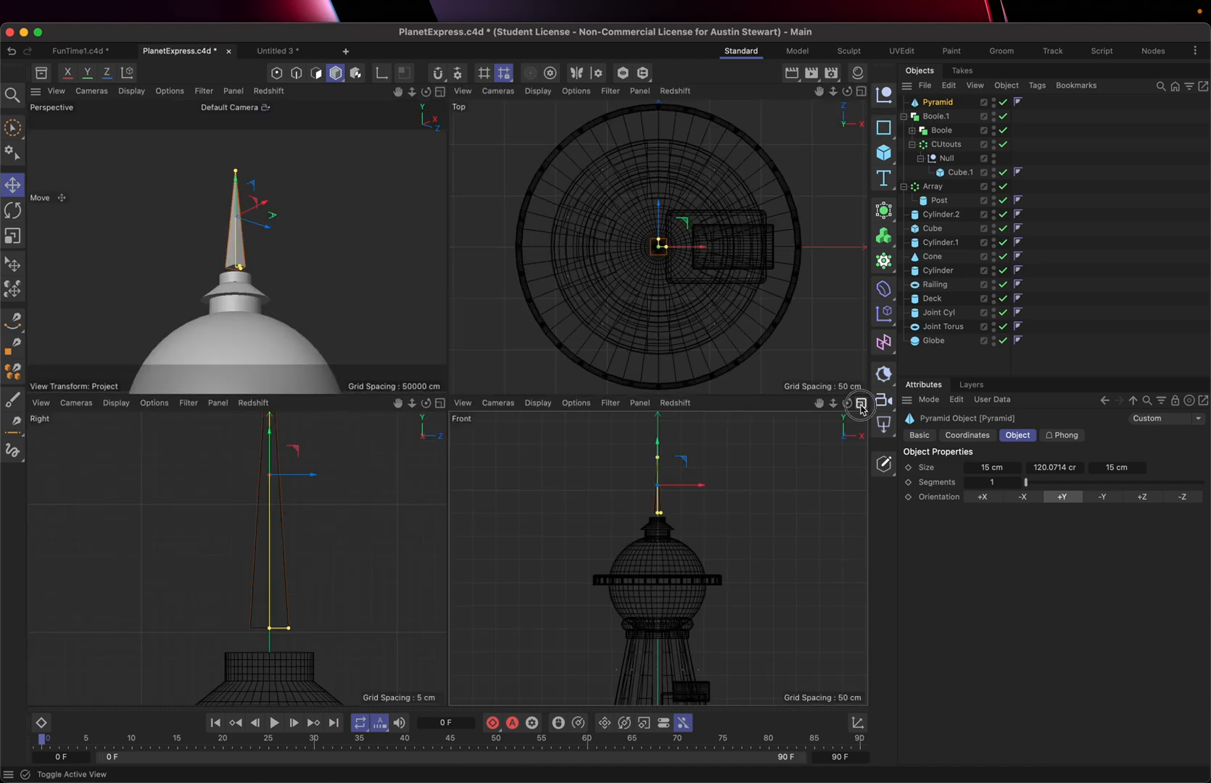
left_click(860, 404)
scroll(433, 324, "up", 6)
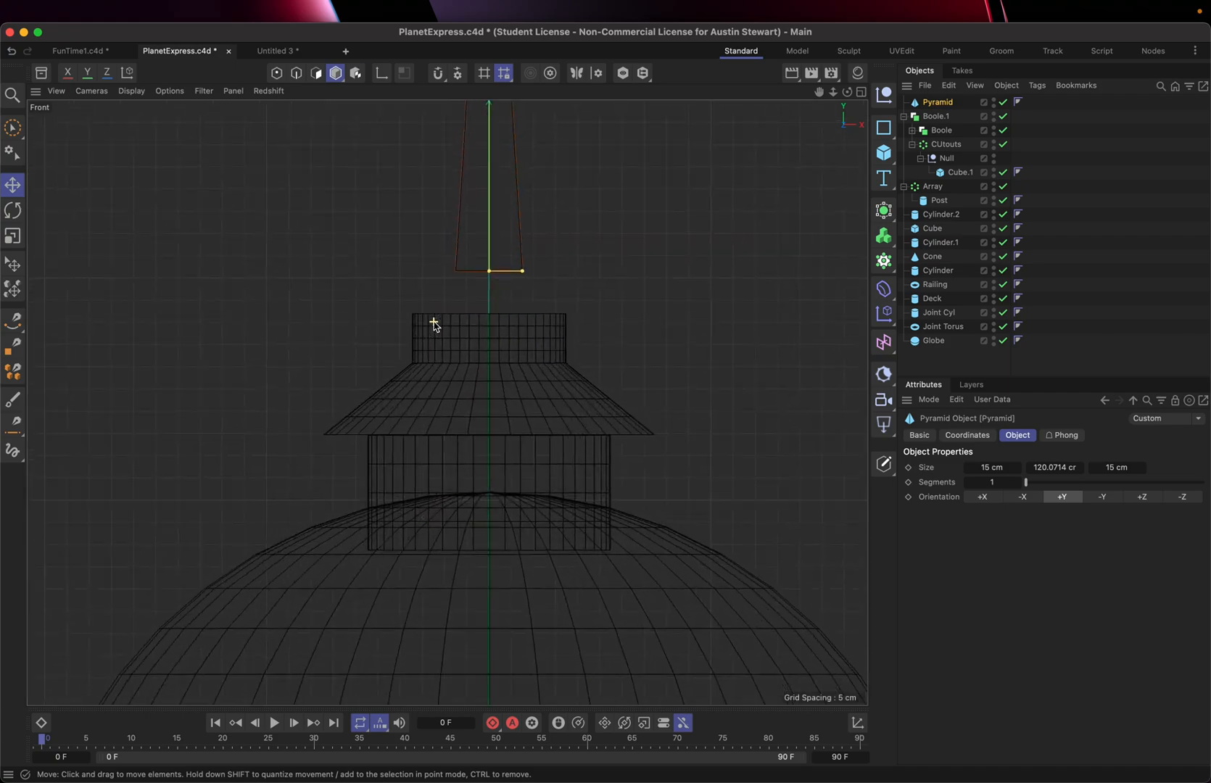
scroll(434, 324, "down", 6)
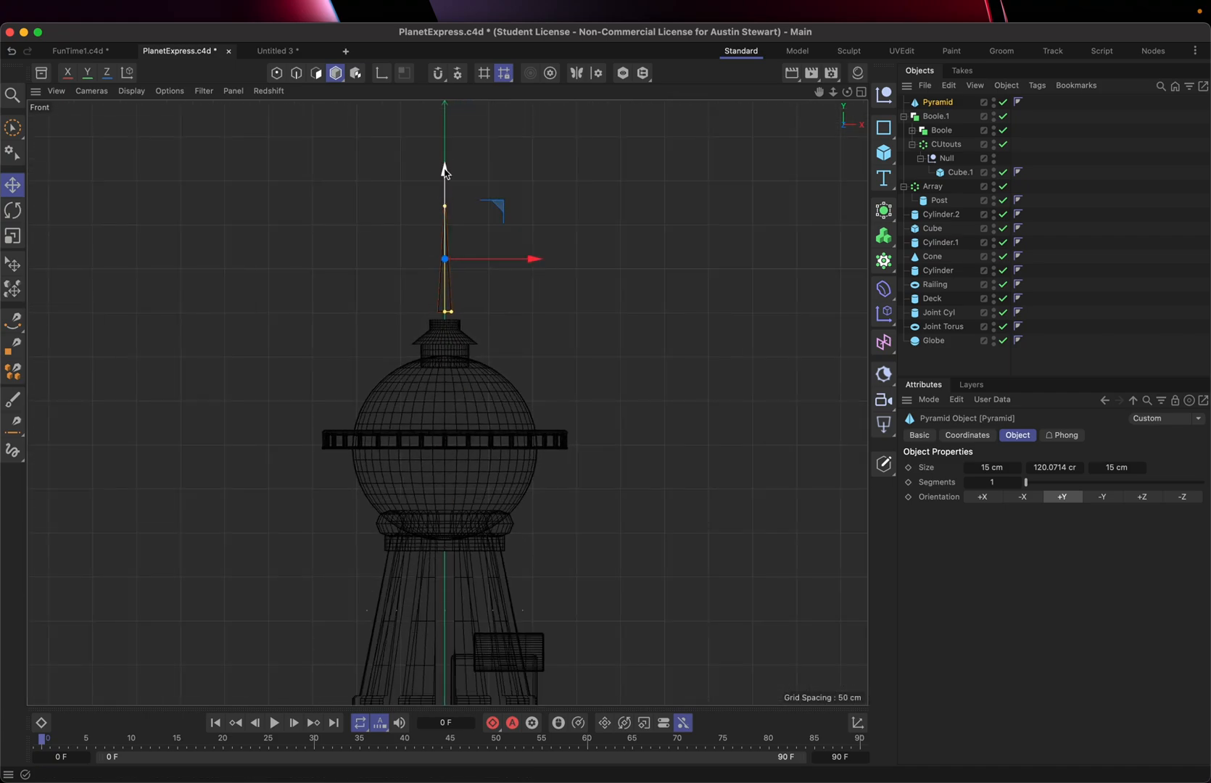
left_click_drag(445, 171, 445, 176)
scroll(423, 317, "up", 6)
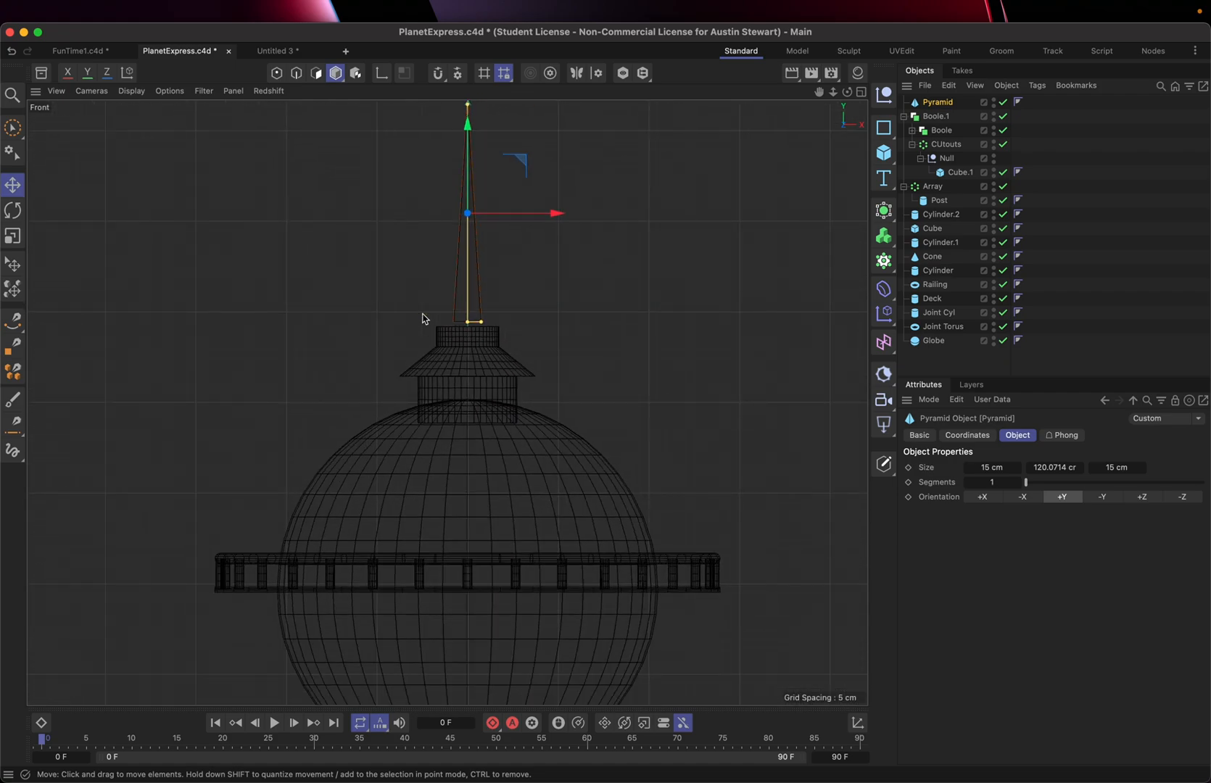
key("F1")
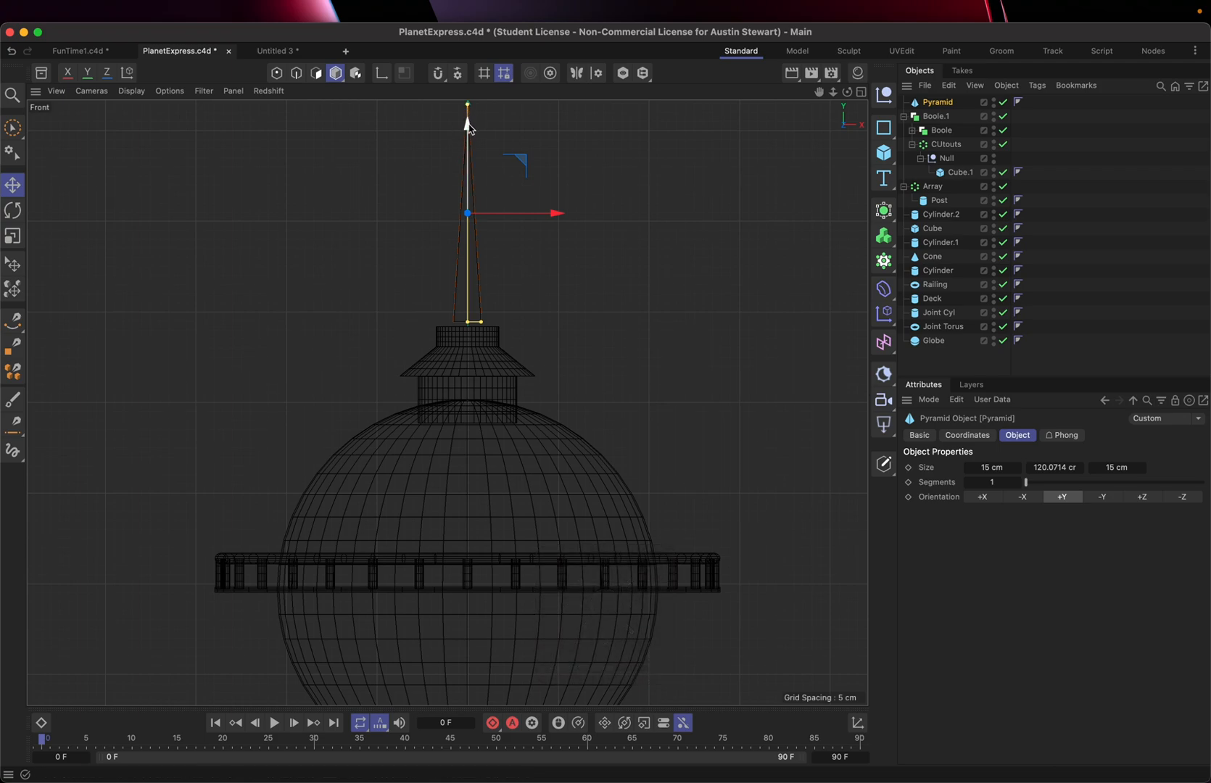
left_click_drag(467, 127, 468, 130)
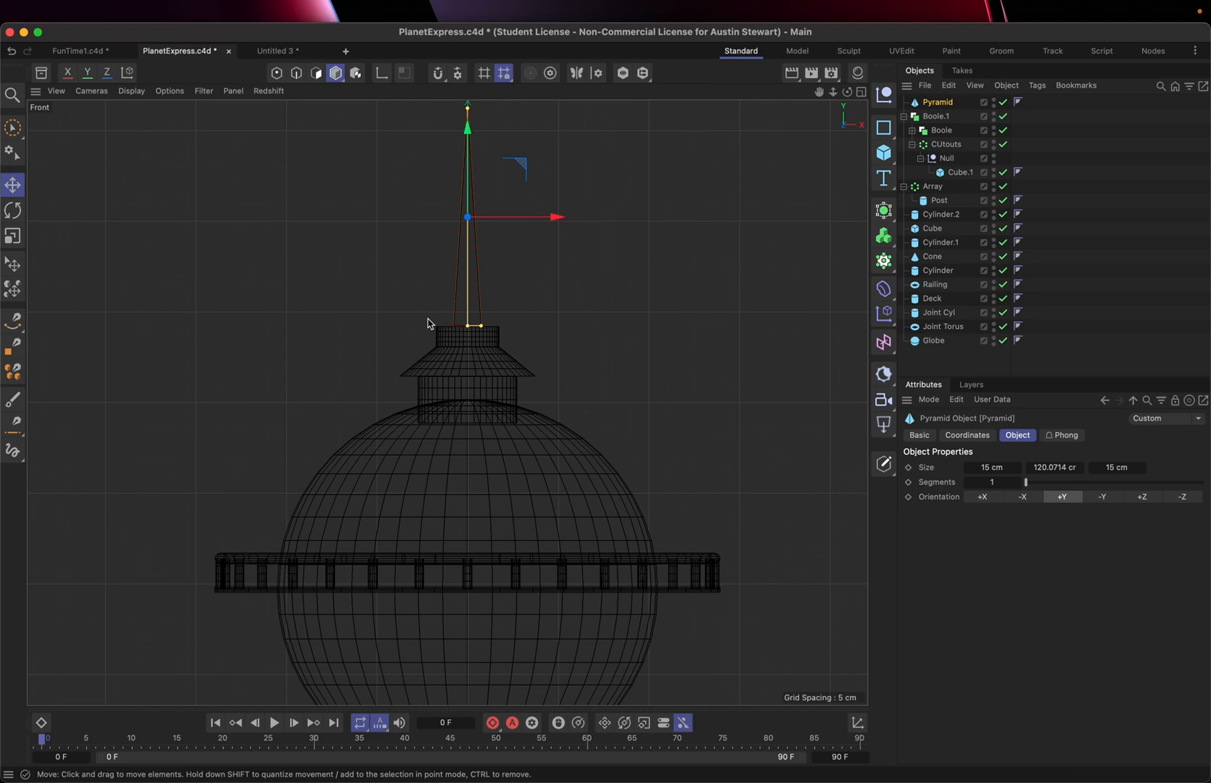
Nudge the spire down slightly so its base closes the remaining gap and sinks just into the upper cylinder
scroll(480, 332, "up", 10)
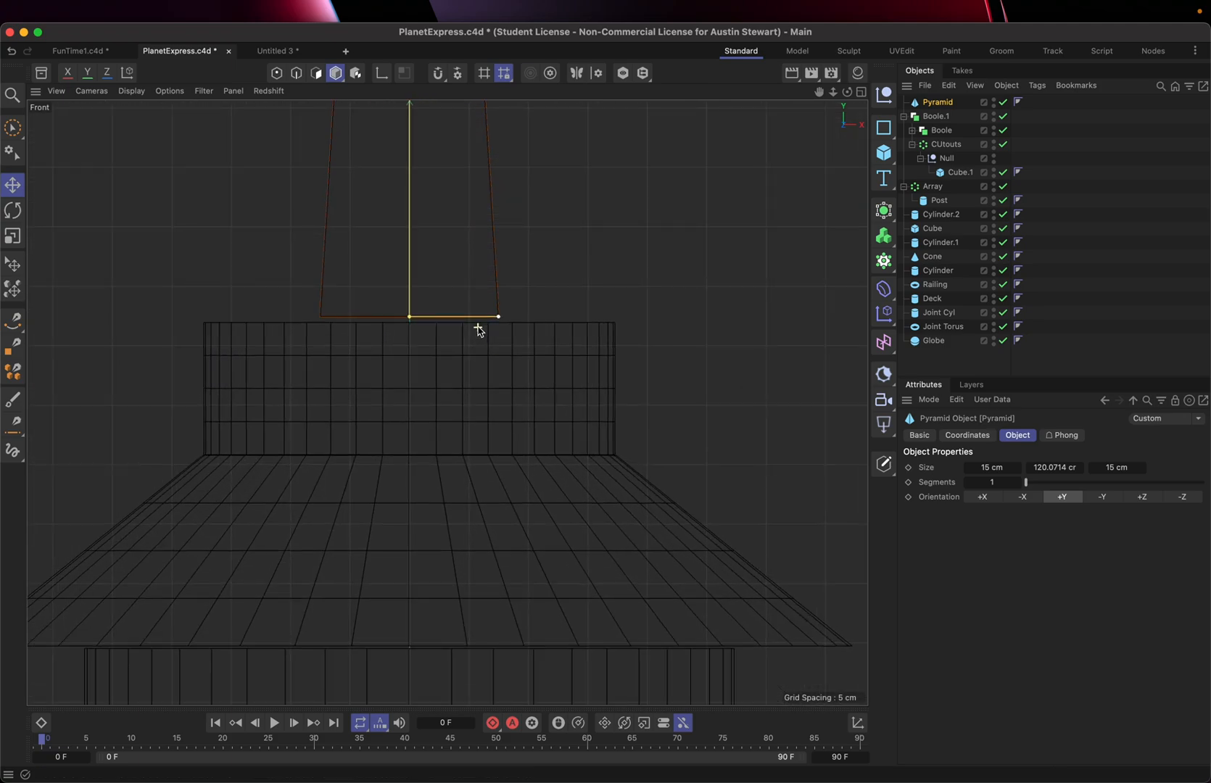
scroll(478, 330, "down", 3)
scroll(478, 330, "down", 8)
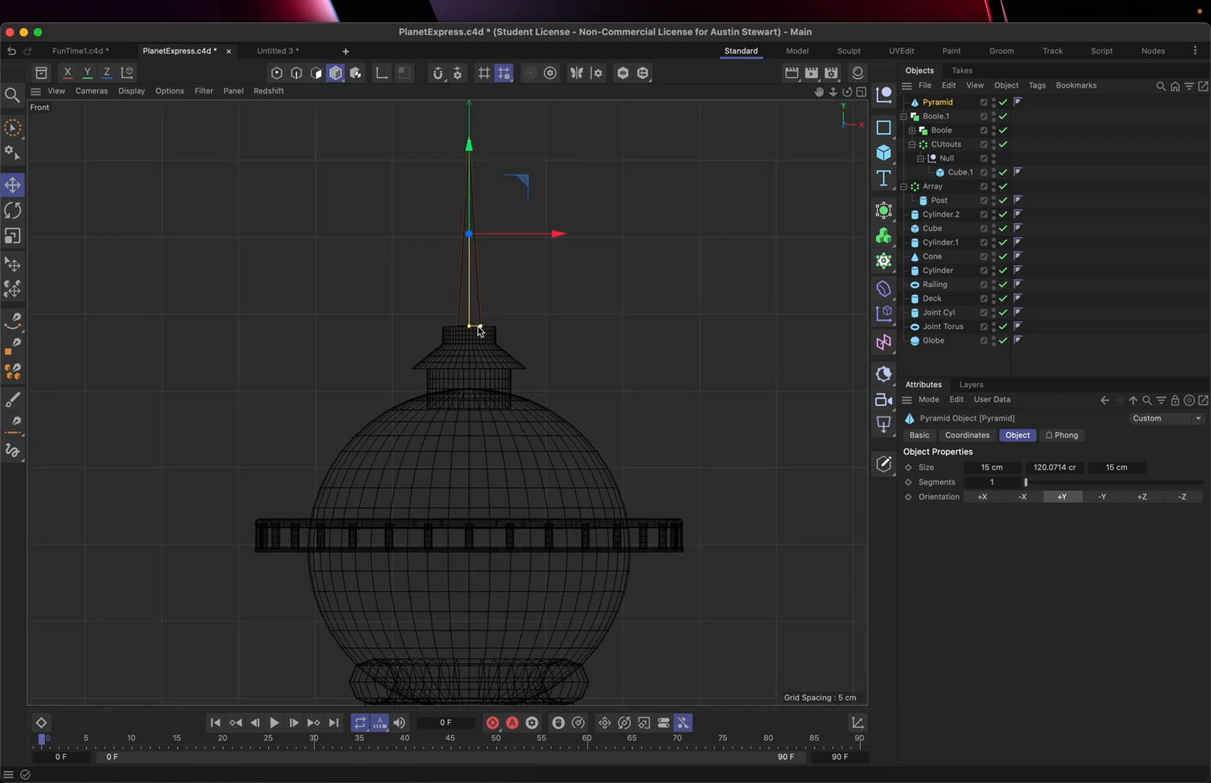
left_click_drag(470, 148, 471, 150)
key("super+z")
left_click_drag(469, 150, 470, 152)
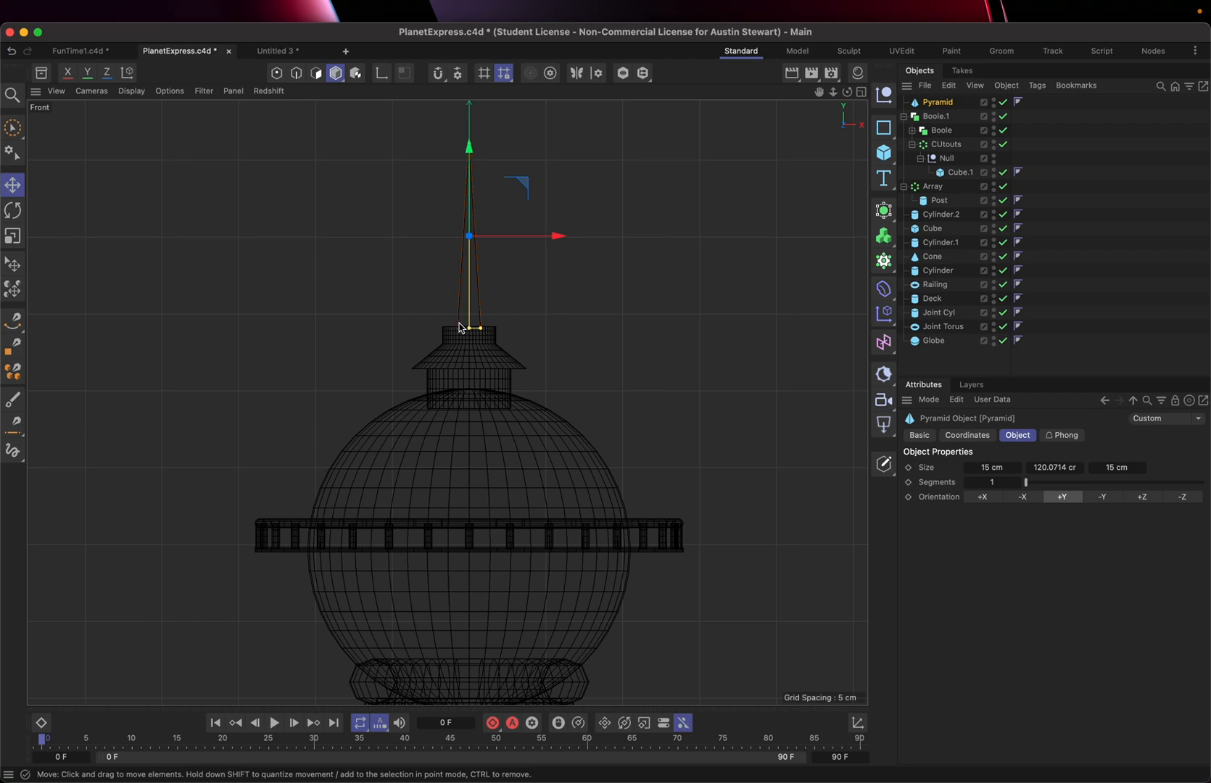
scroll(460, 327, "up", 10)
scroll(460, 327, "down", 10)
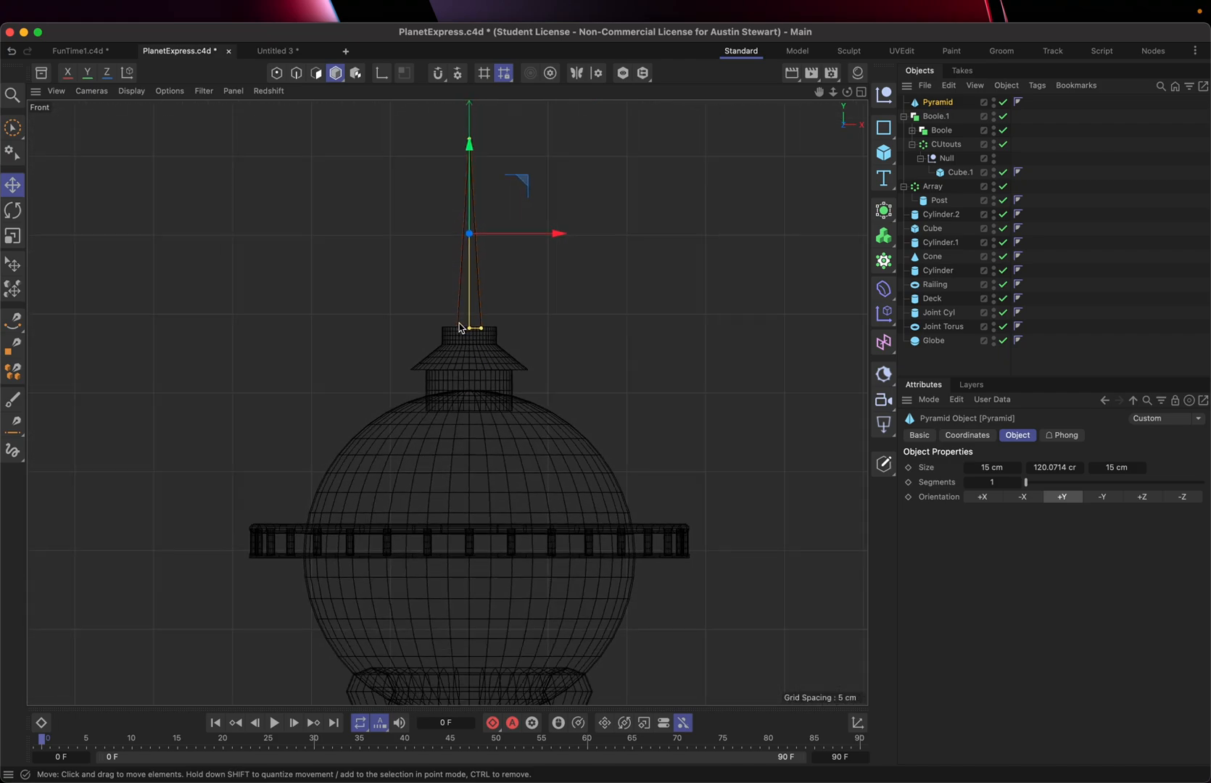
Show the spire in the Perspective view with Gouraud Shading (Lines)
left_click(861, 92)
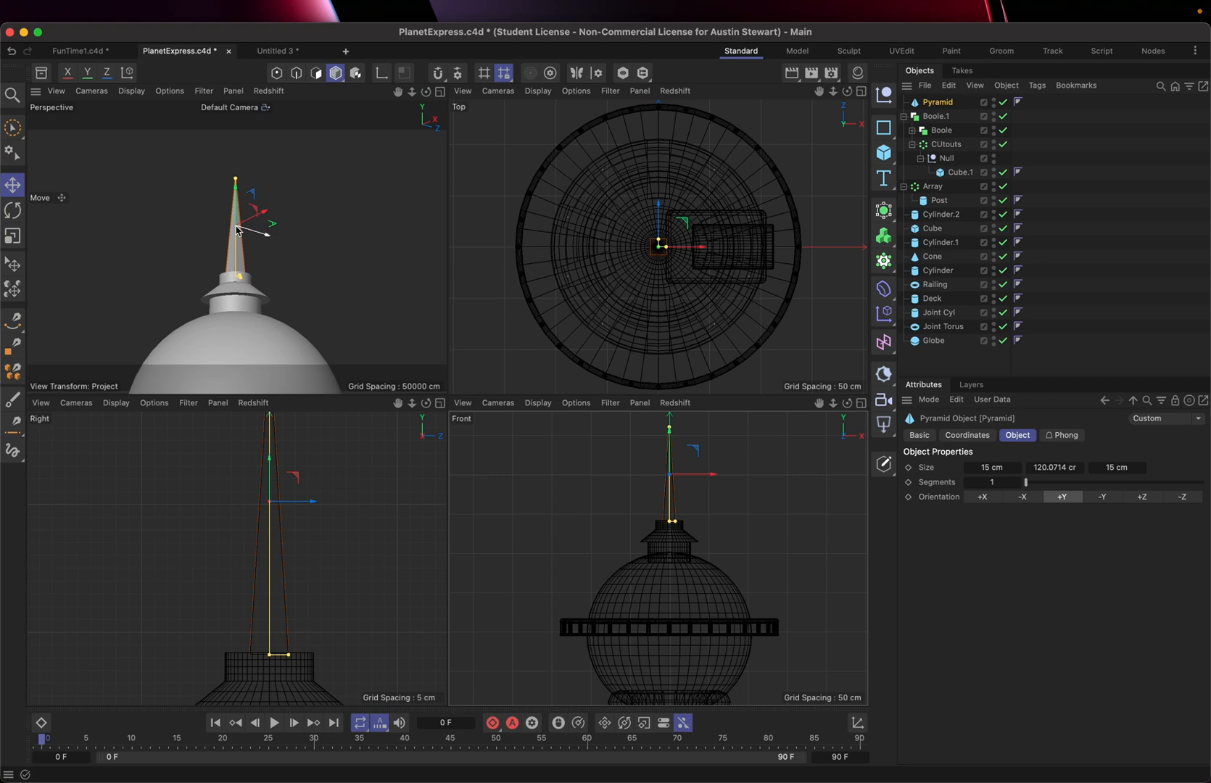
left_click(441, 92)
scroll(406, 376, "up", 5)
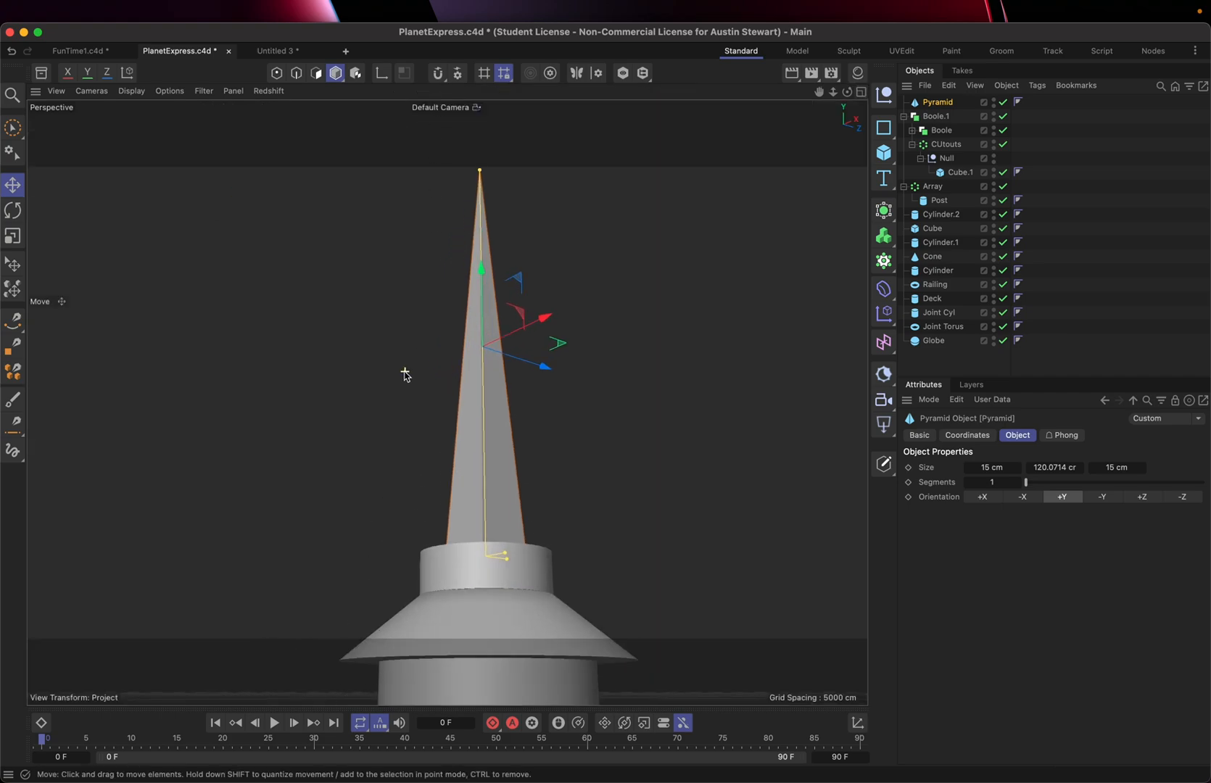
left_click(133, 91)
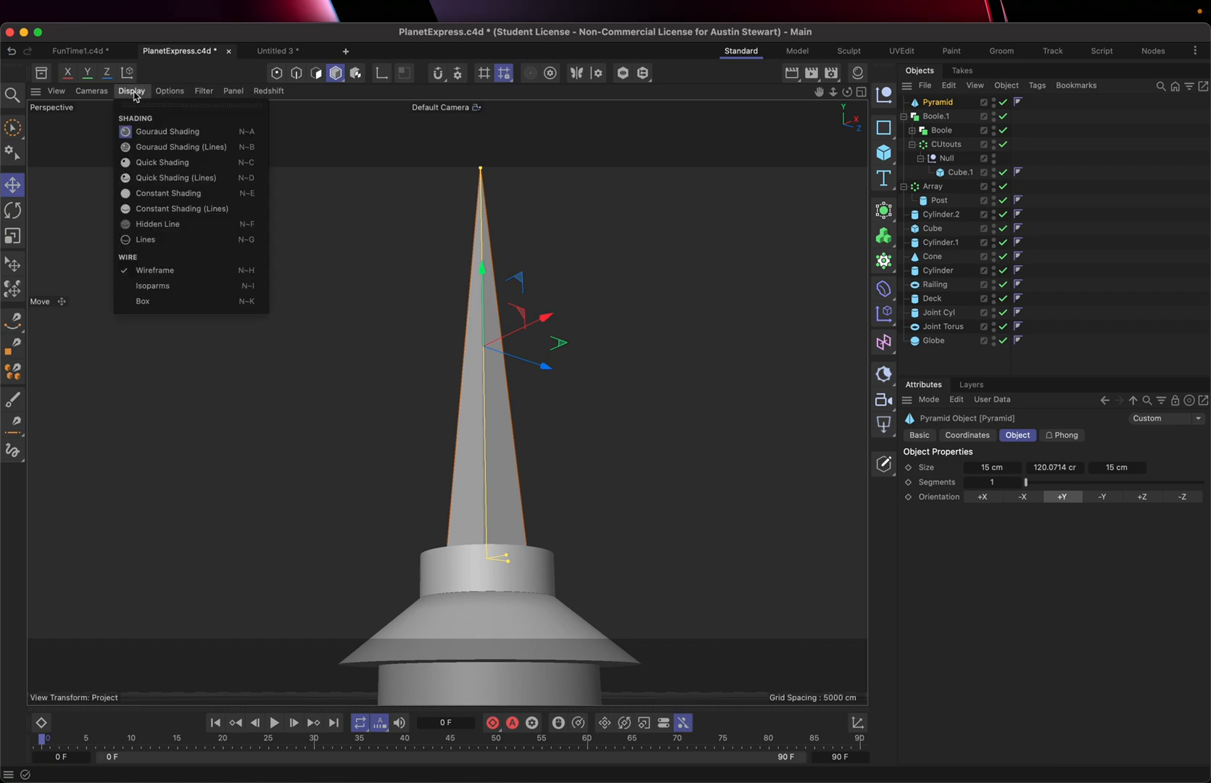
left_click(147, 148)
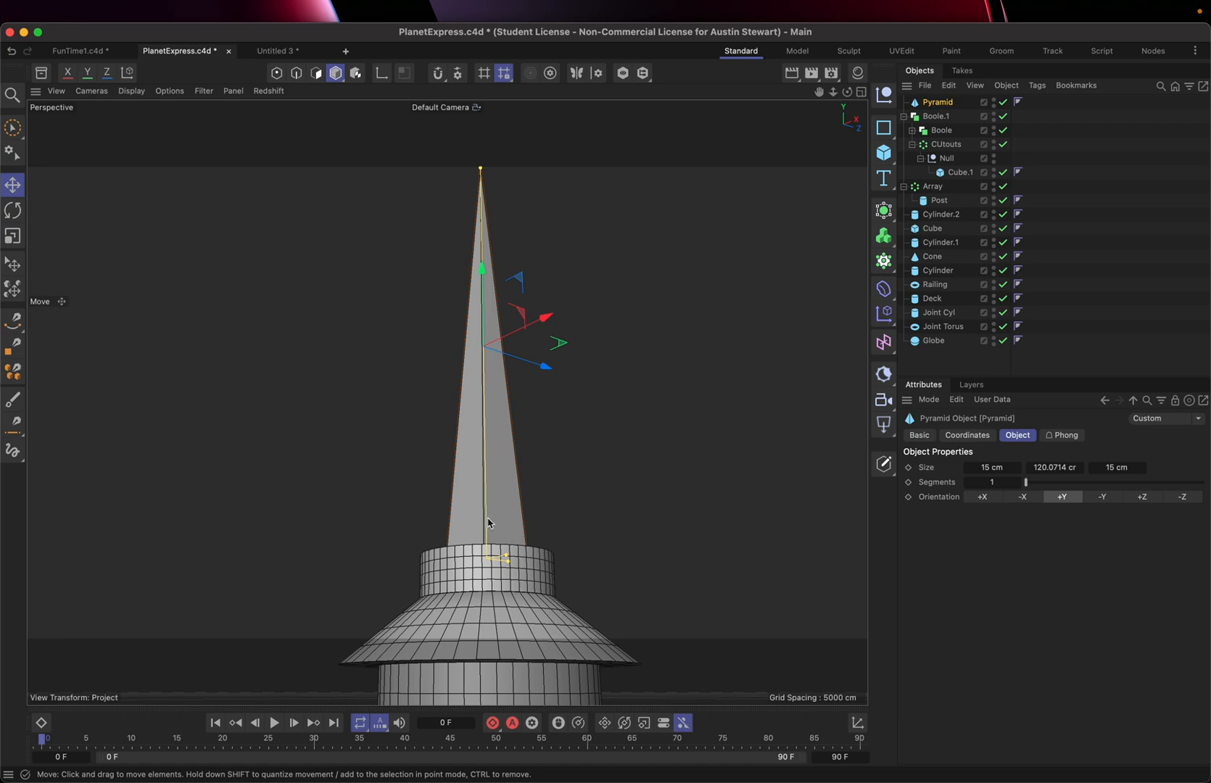
Set the pyramid's segments to 3
left_click_drag(494, 516, 535, 603, "alt")
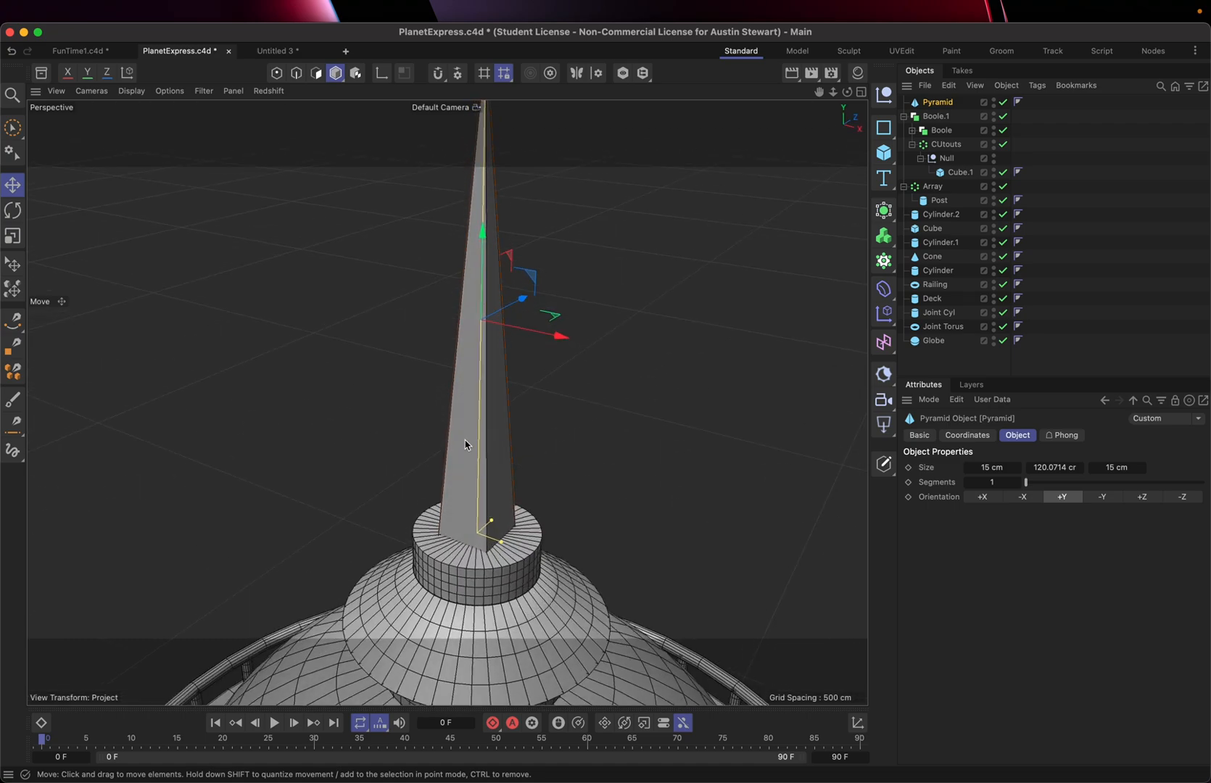
left_click_drag(491, 428, 419, 386, "alt")
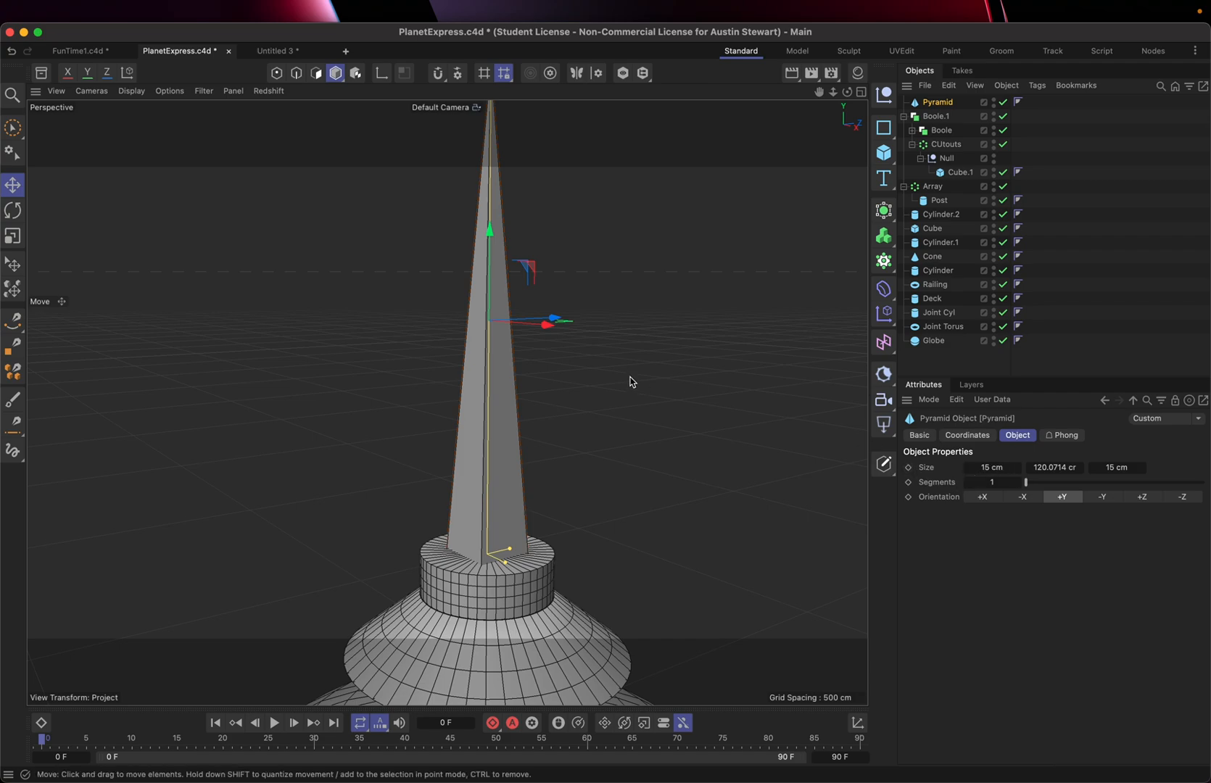
left_click(992, 482)
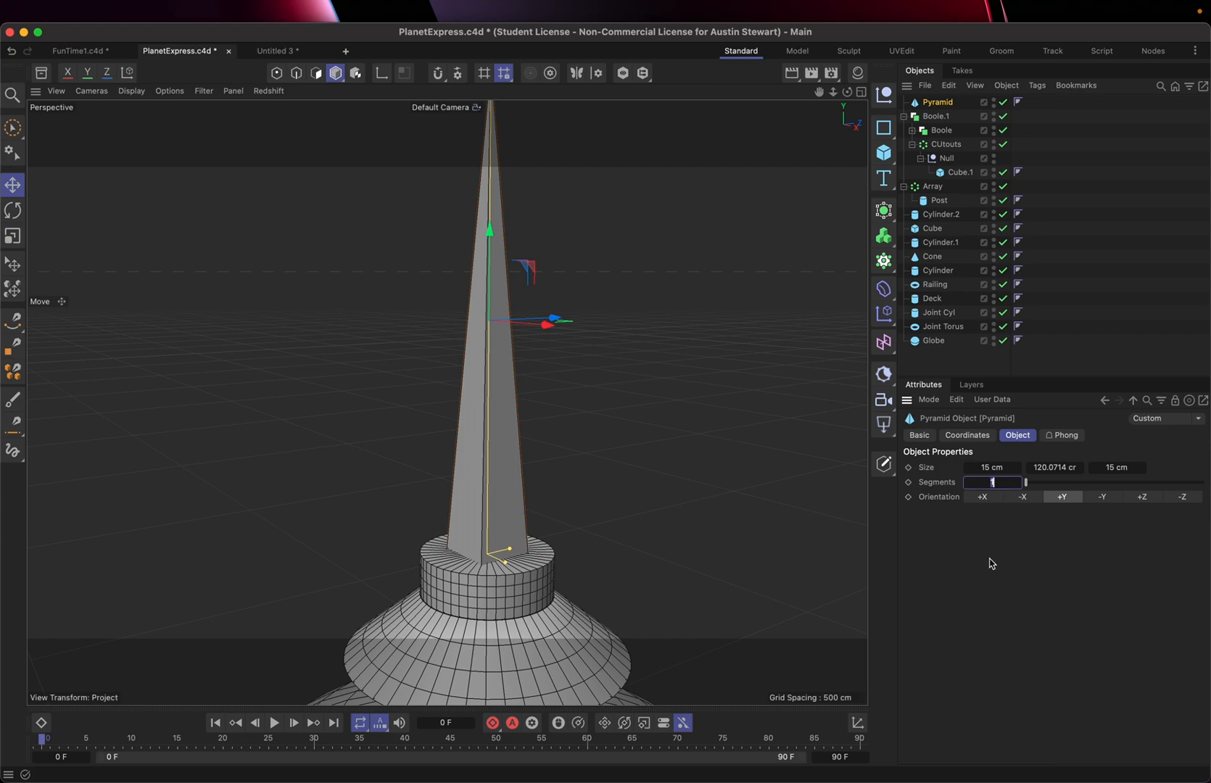
key("Return")
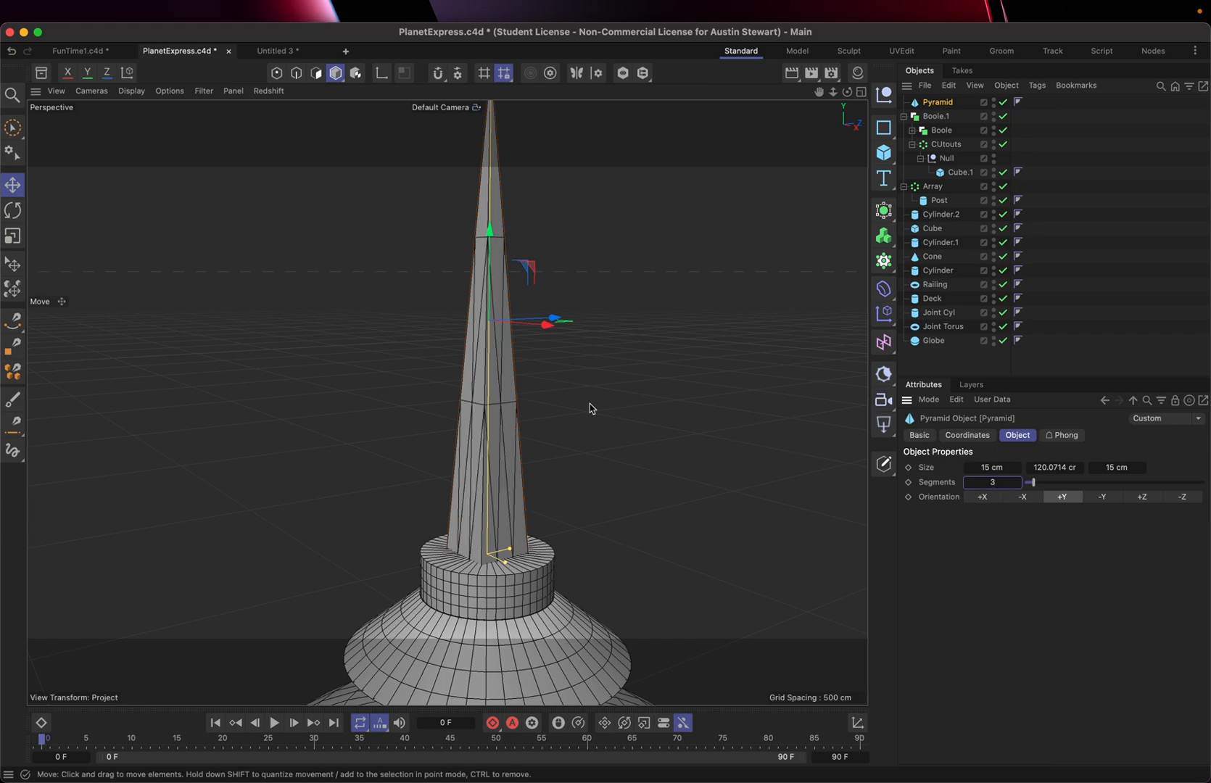
Examine the segment lines along the pyramid spire and where its base meets the tower's upper cylinder
scroll(488, 433, "up", 3)
scroll(487, 433, "up", 3)
scroll(487, 433, "down", 3)
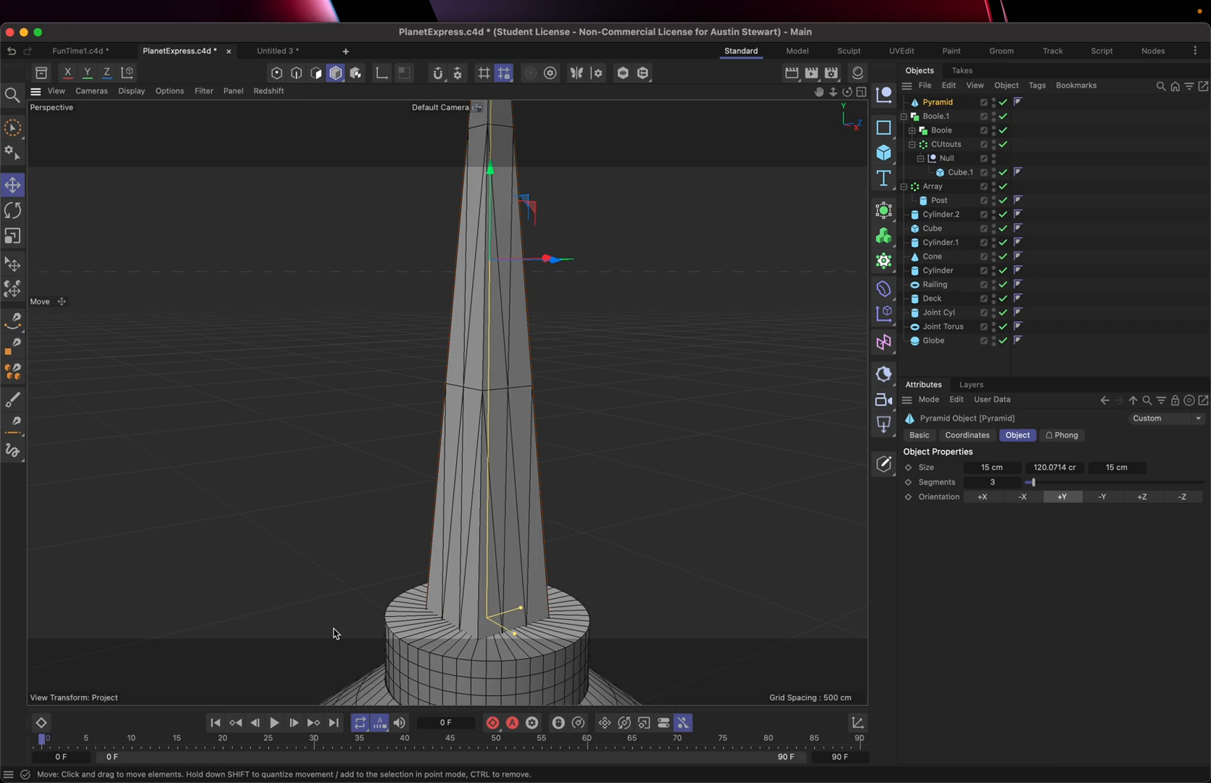
middle_click_drag(335, 630, 343, 469, "alt")
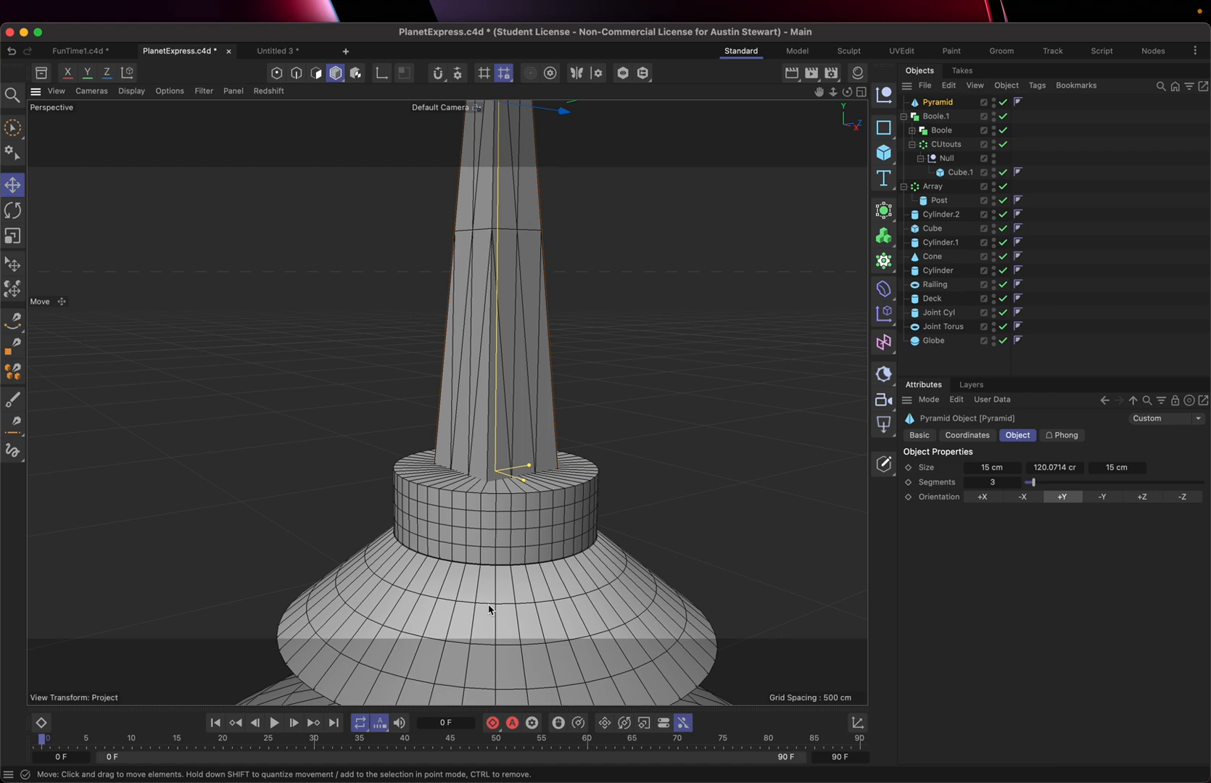
scroll(488, 610, "up", 5)
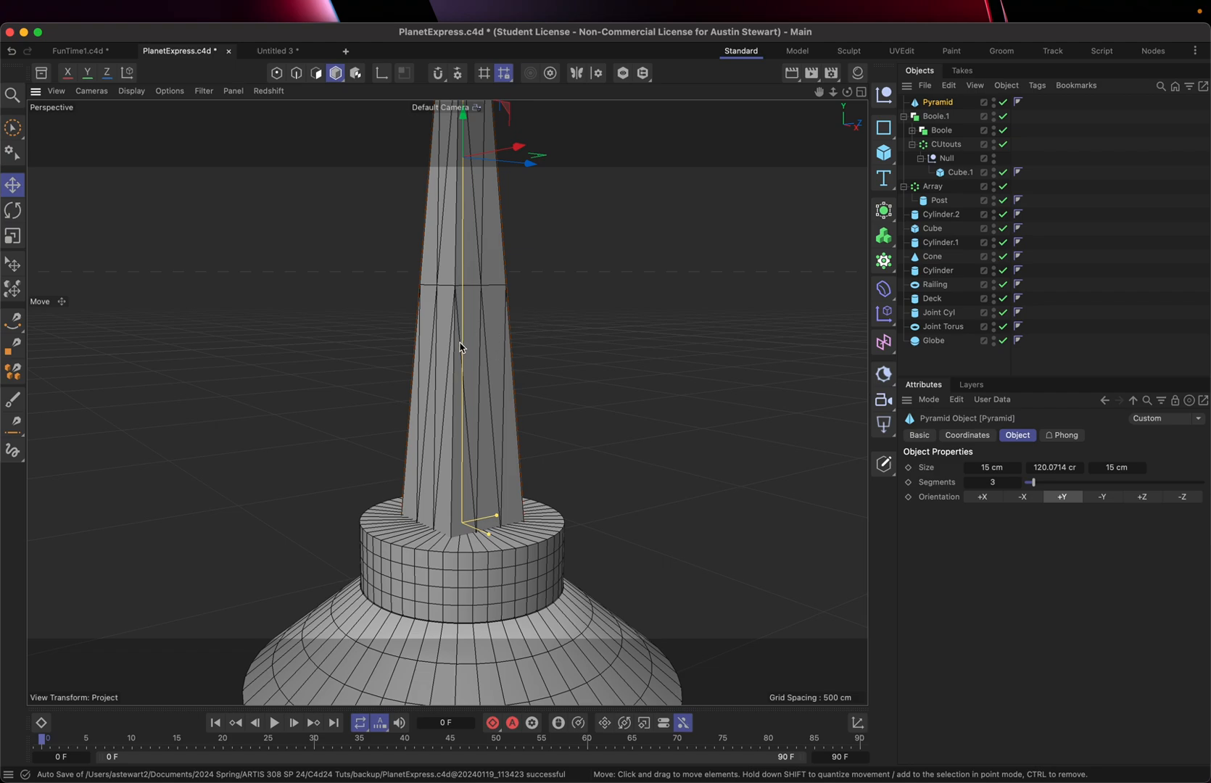
scroll(461, 348, "down", 5)
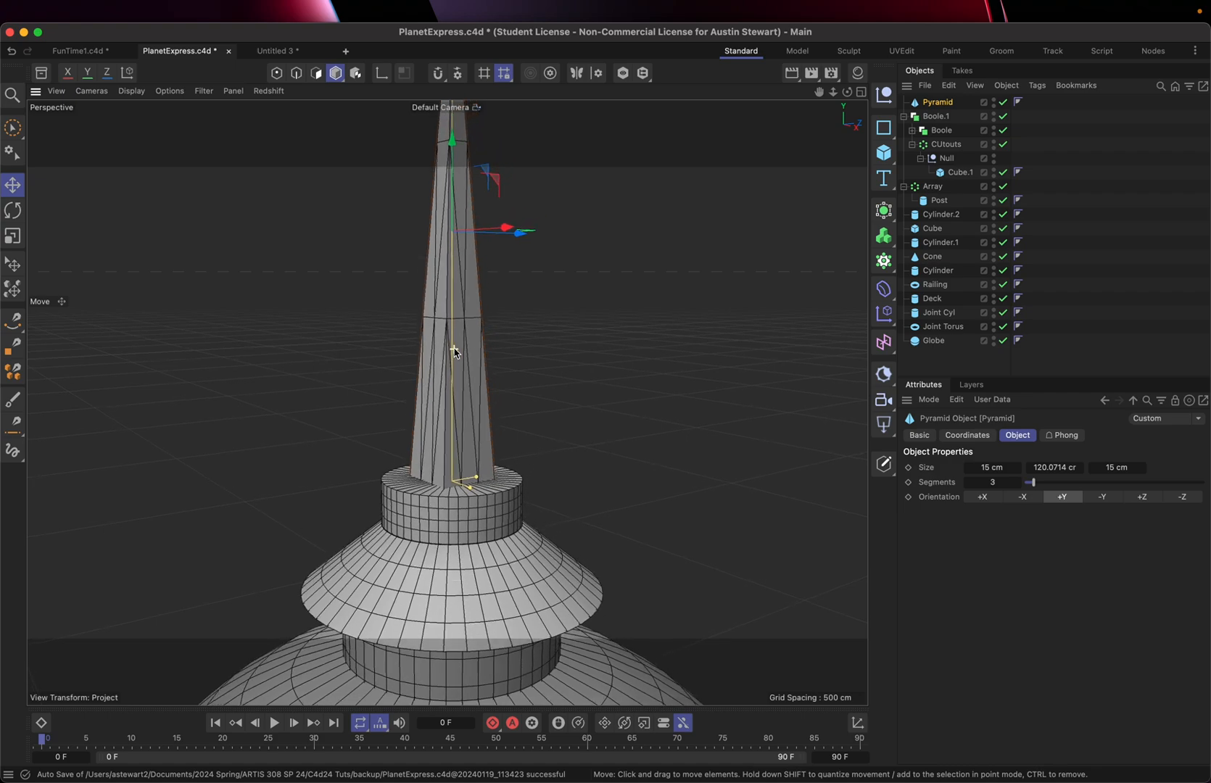
middle_click_drag(456, 354, 479, 310, "alt")
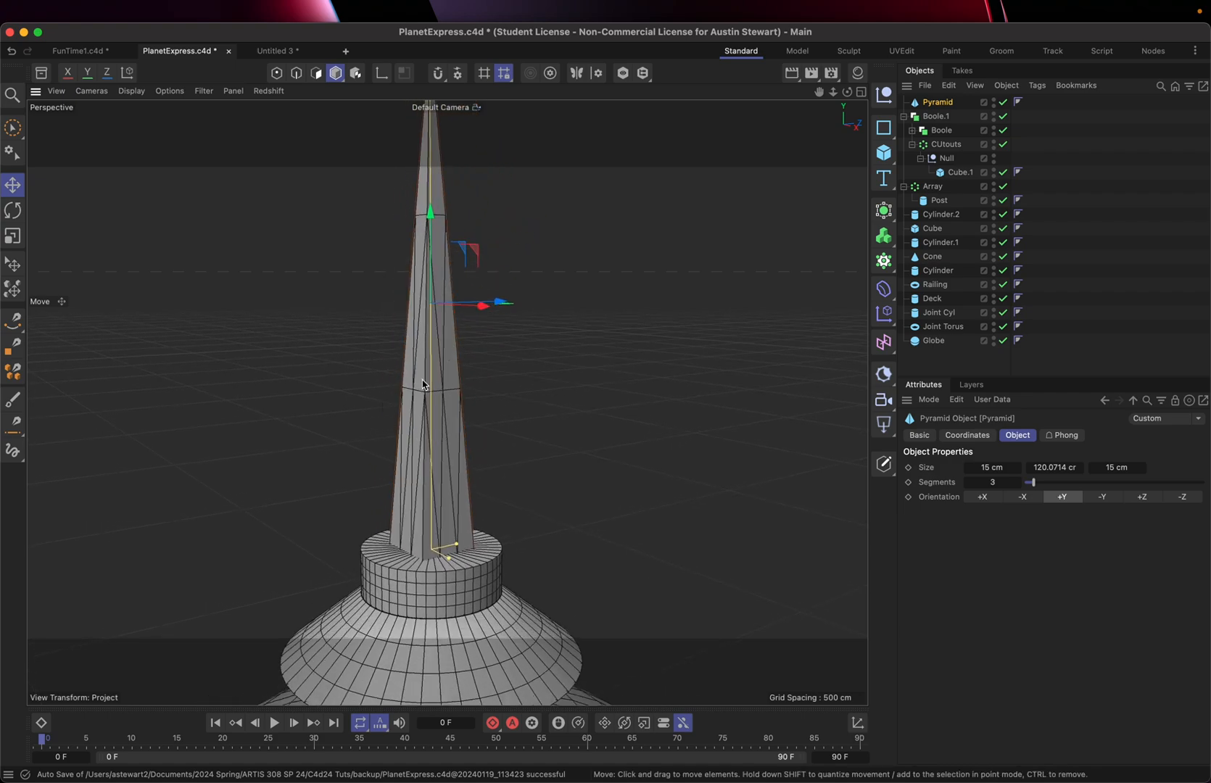
scroll(423, 384, "down", 2)
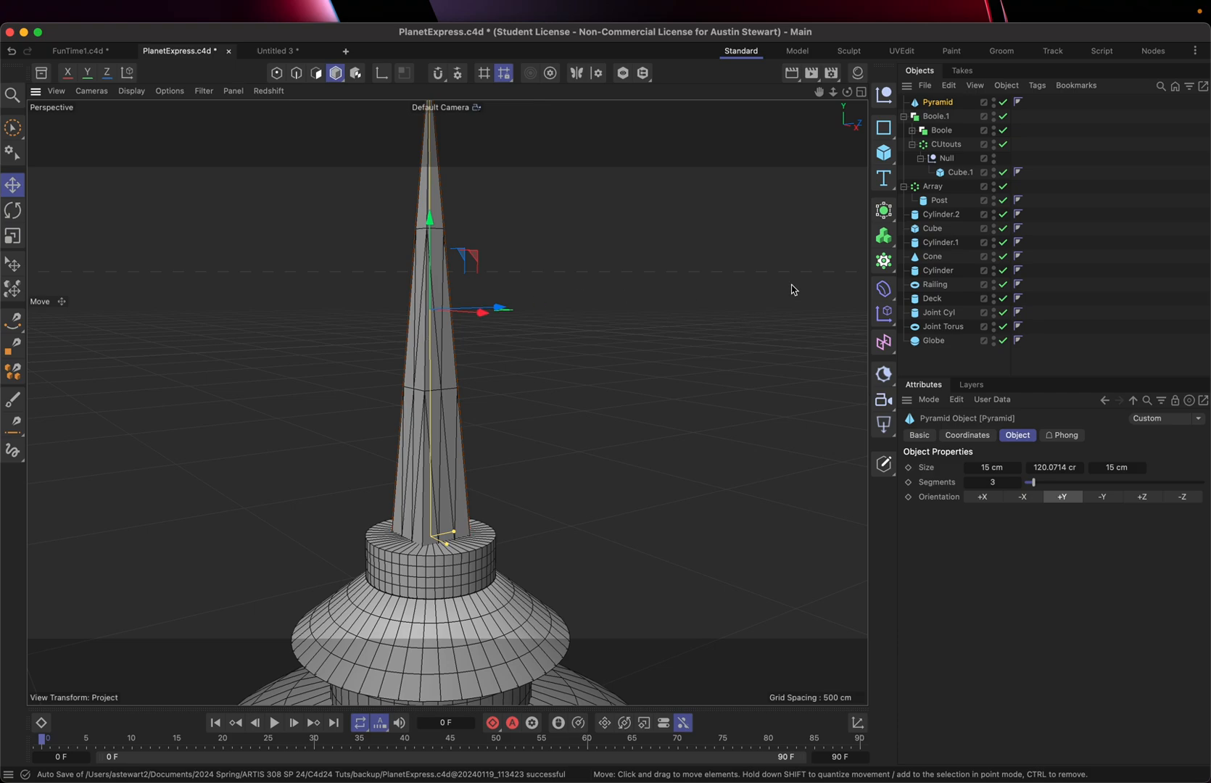
Add an Atom Array and nest the pyramid under it to turn the spire's edges into rods with spheres
left_click(883, 210)
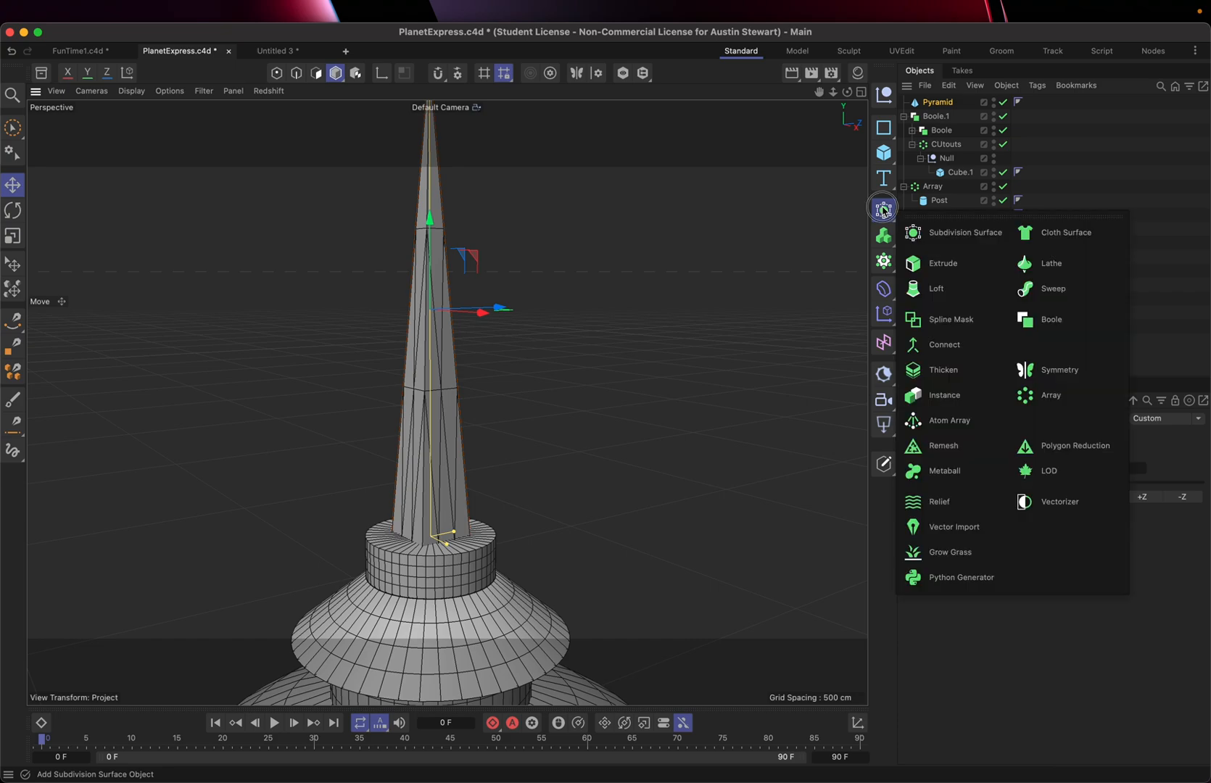
left_click(934, 427)
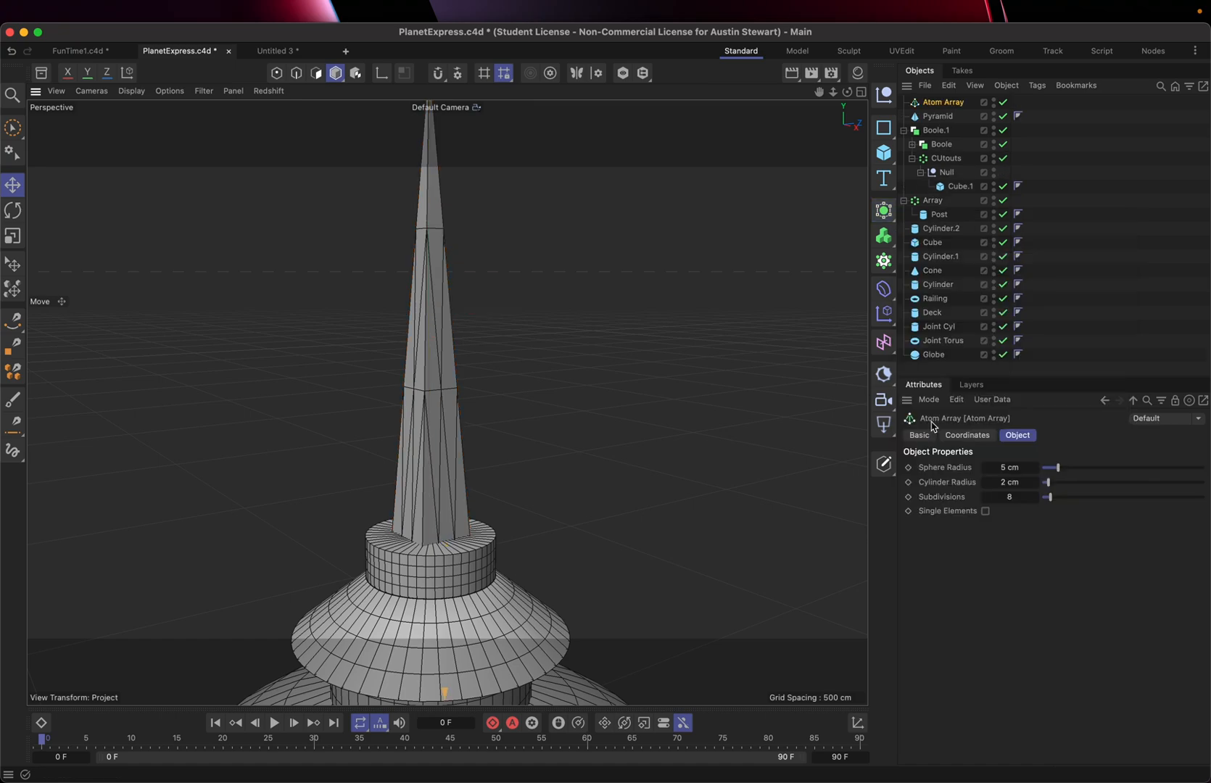
left_click(943, 118)
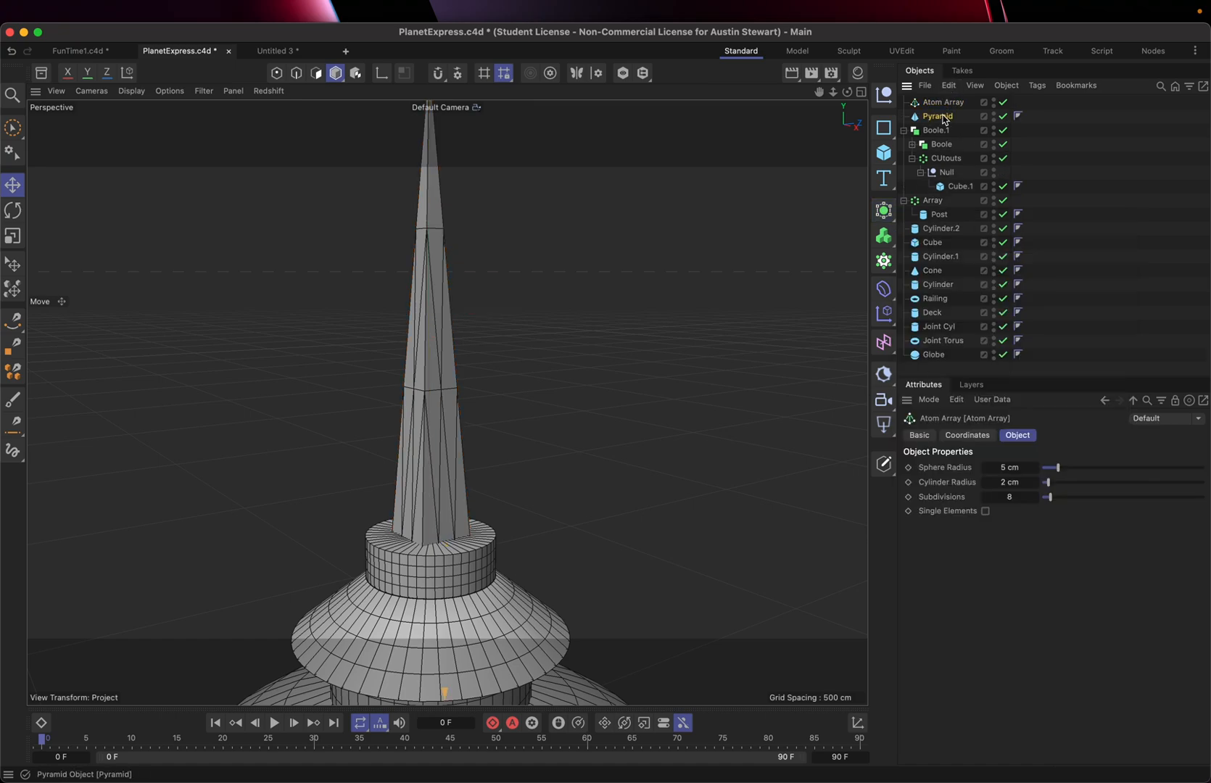
left_click_drag(944, 119, 943, 107)
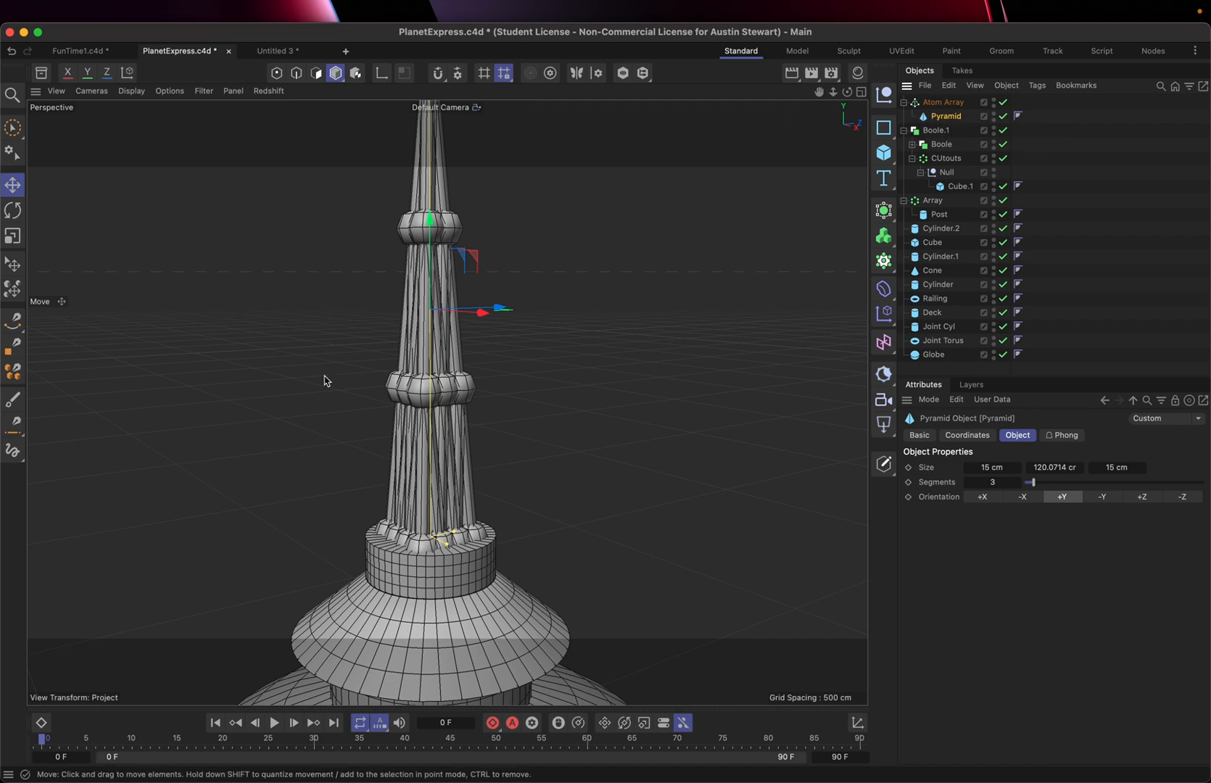
scroll(431, 343, "up", 5)
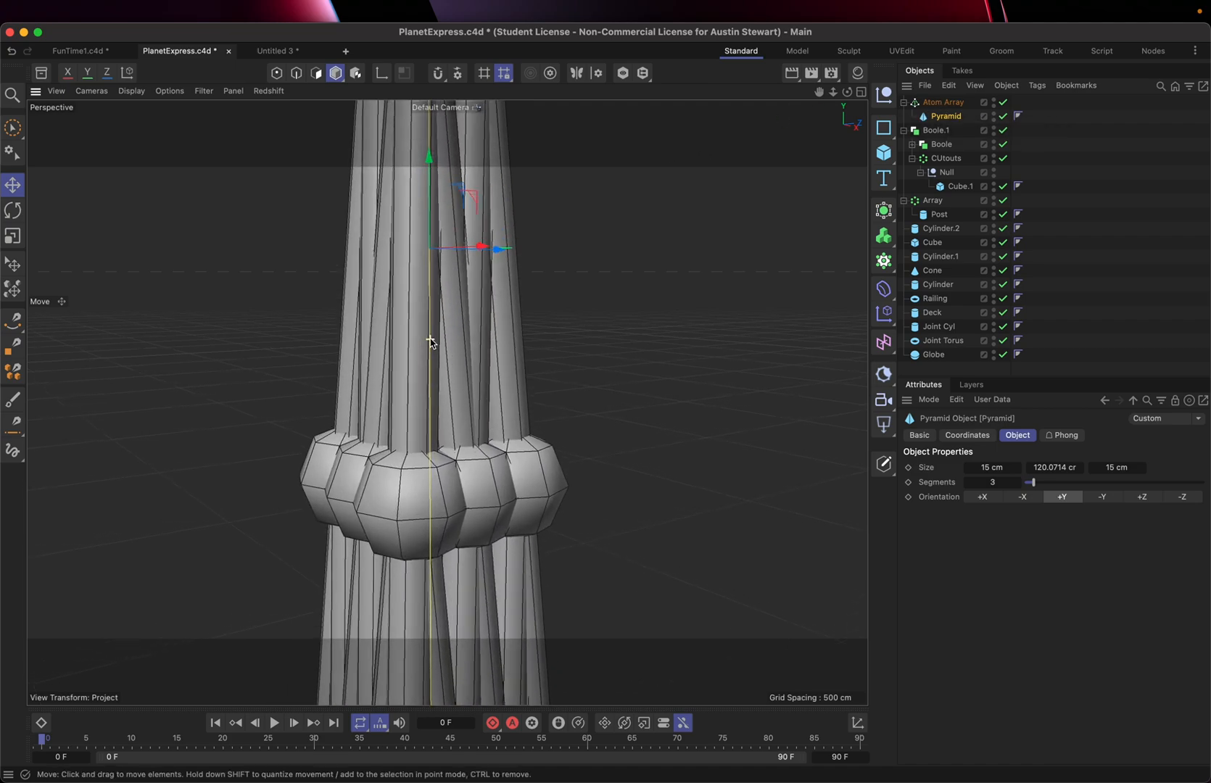
scroll(429, 341, "down", 5)
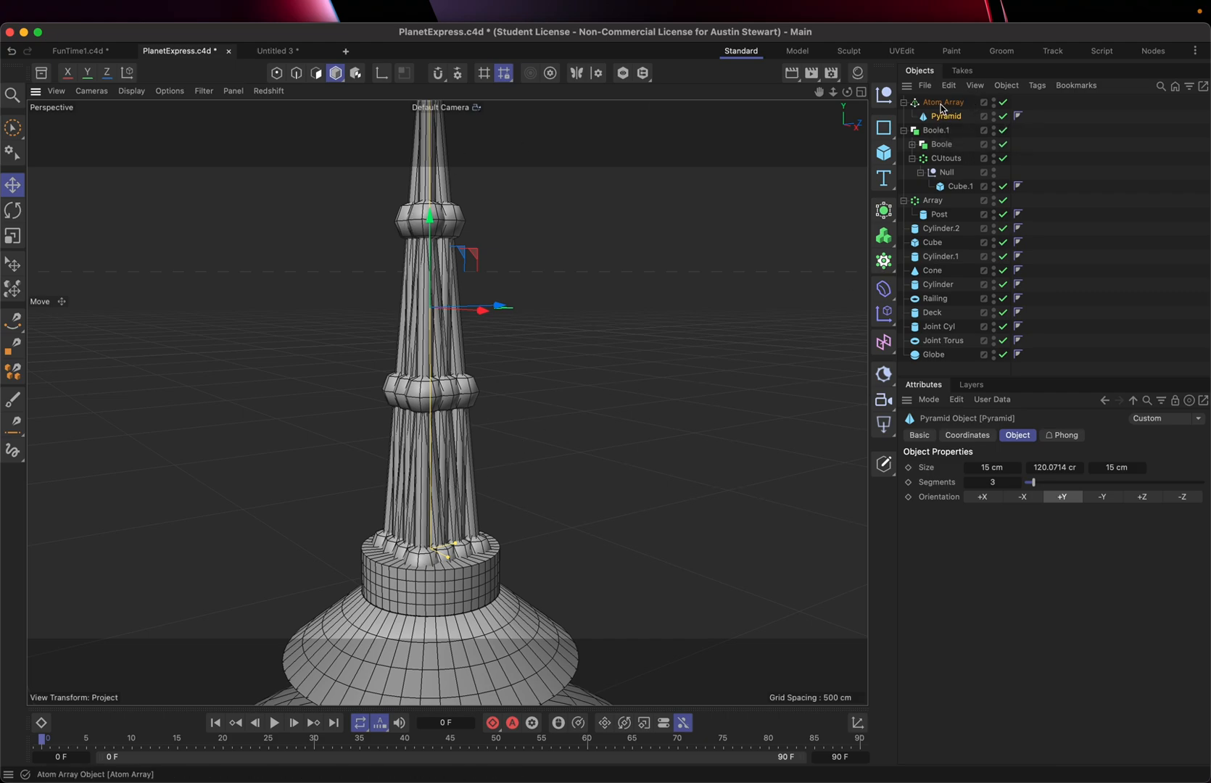
Try 24 subdivisions on the Atom Array, inspect its spheres up close, and return the subdivisions to 8
left_click(942, 105)
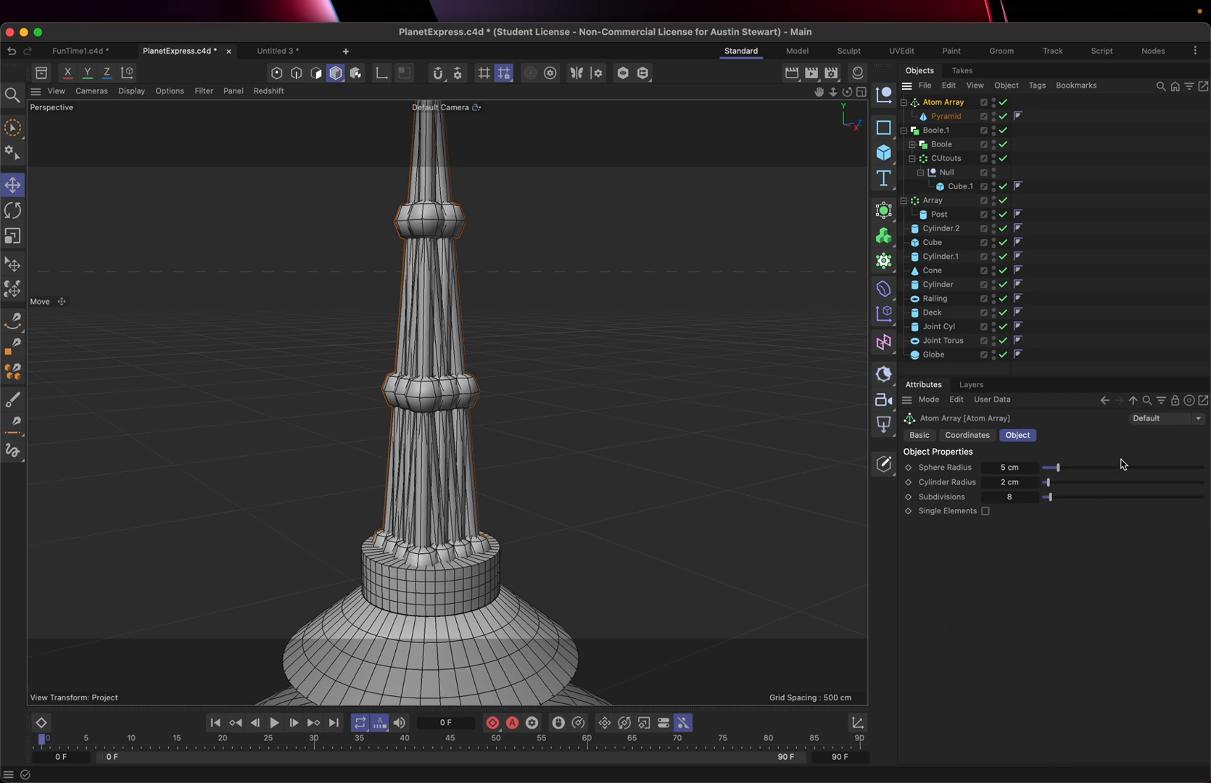
left_click(1079, 497)
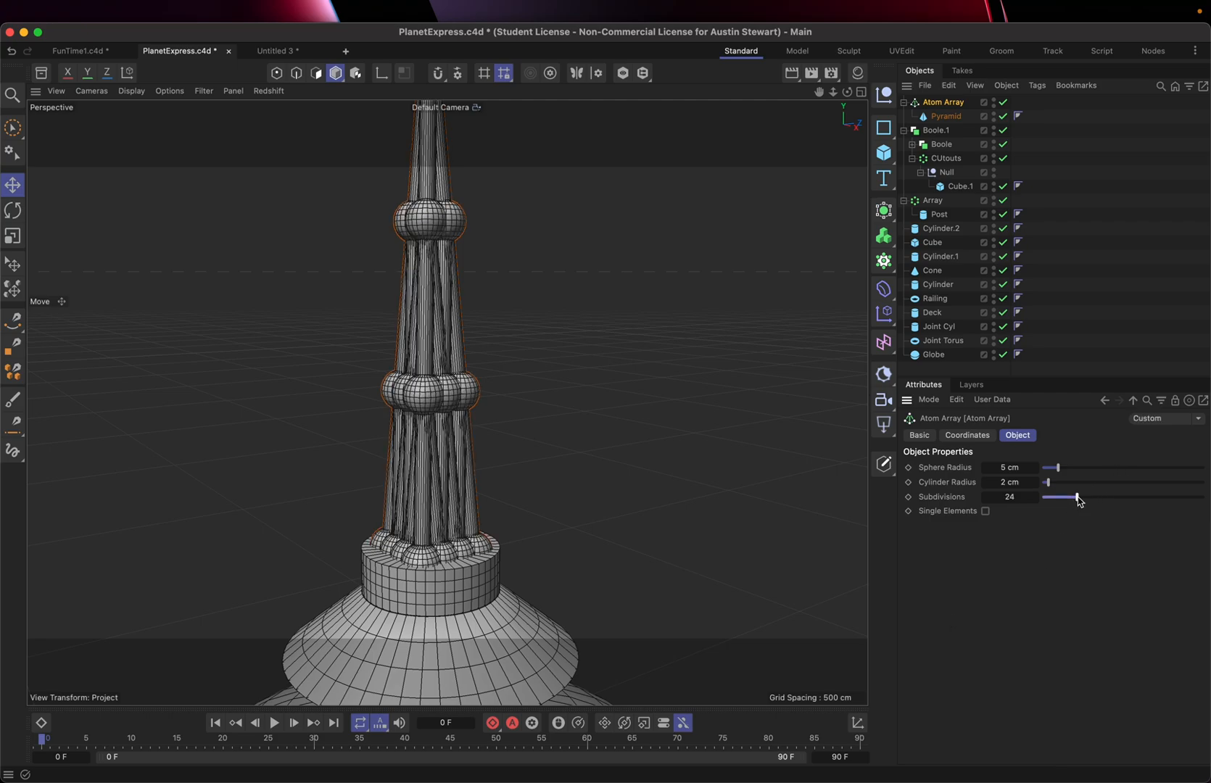
scroll(441, 377, "up", 8)
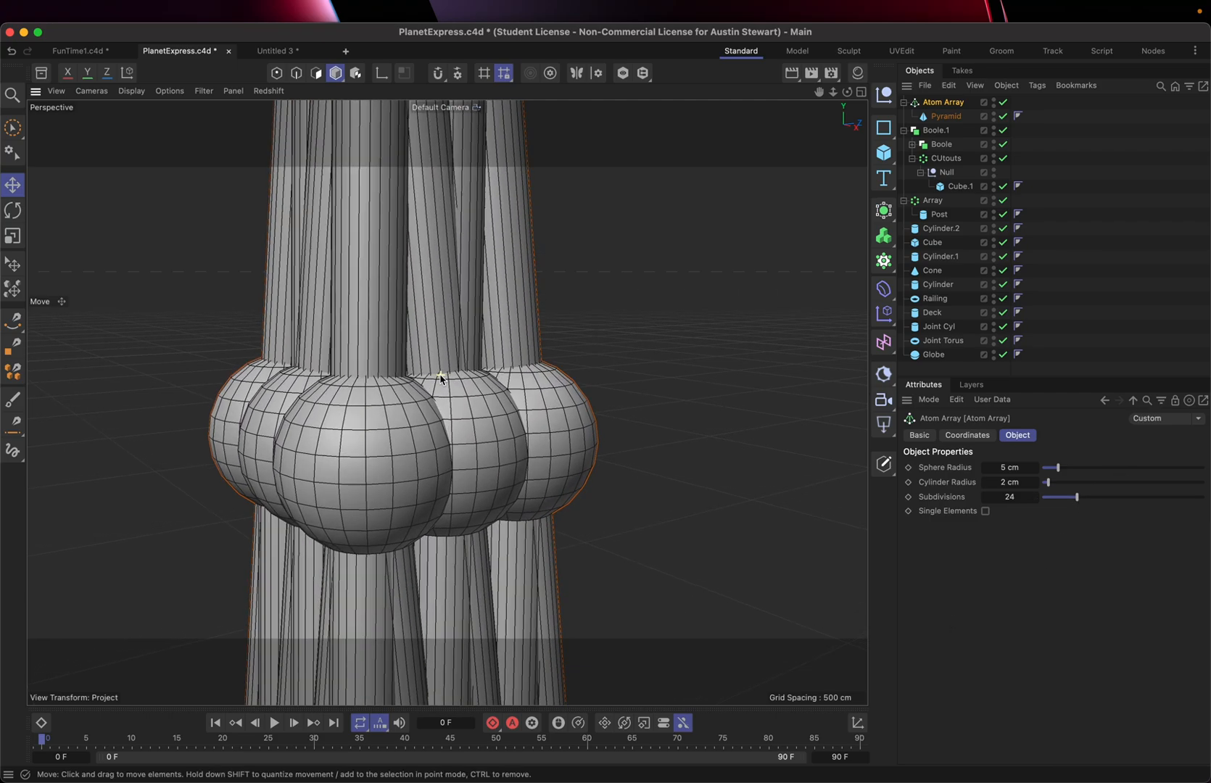
scroll(440, 377, "down", 10)
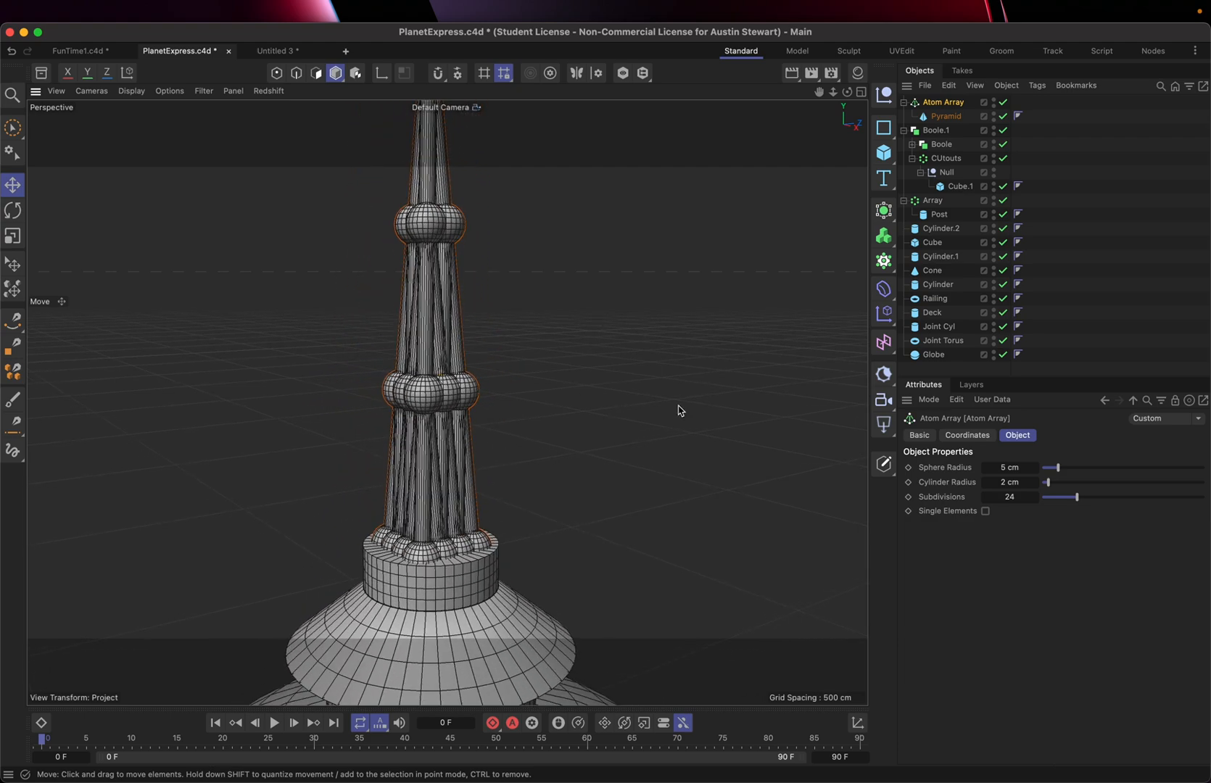
double_click(1013, 496)
type("8")
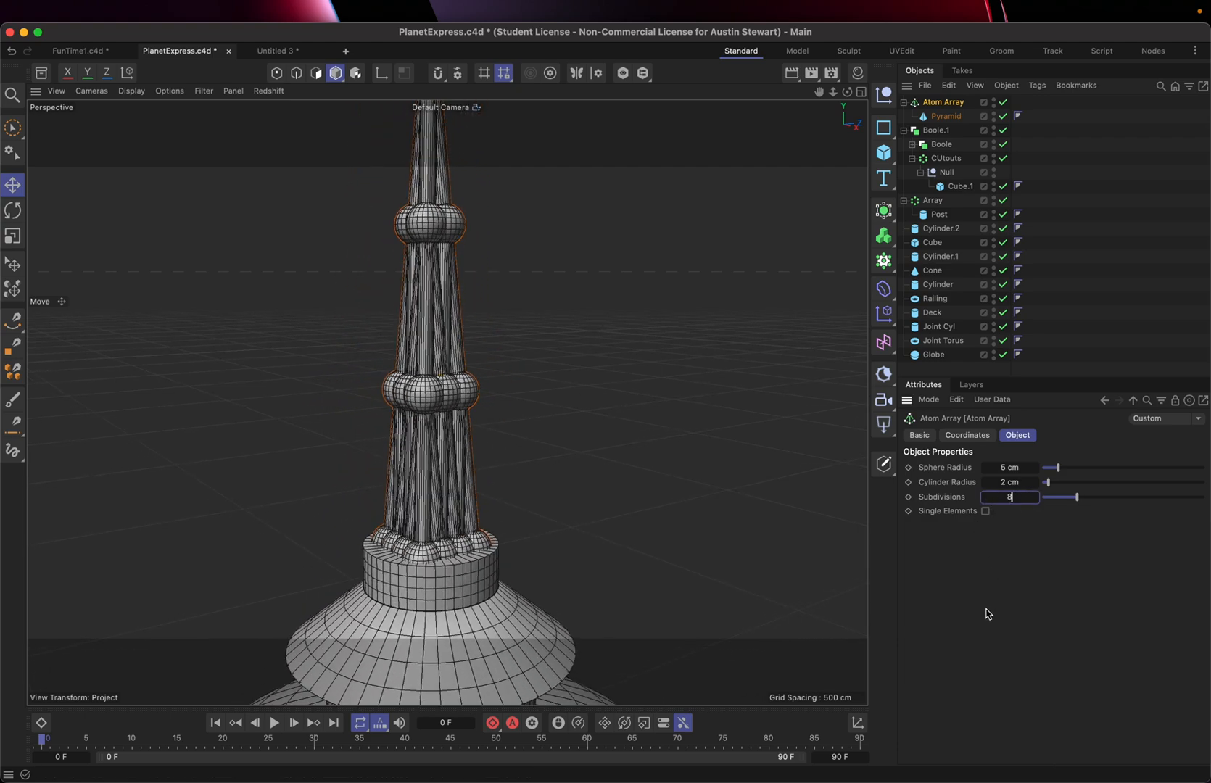
key("Return")
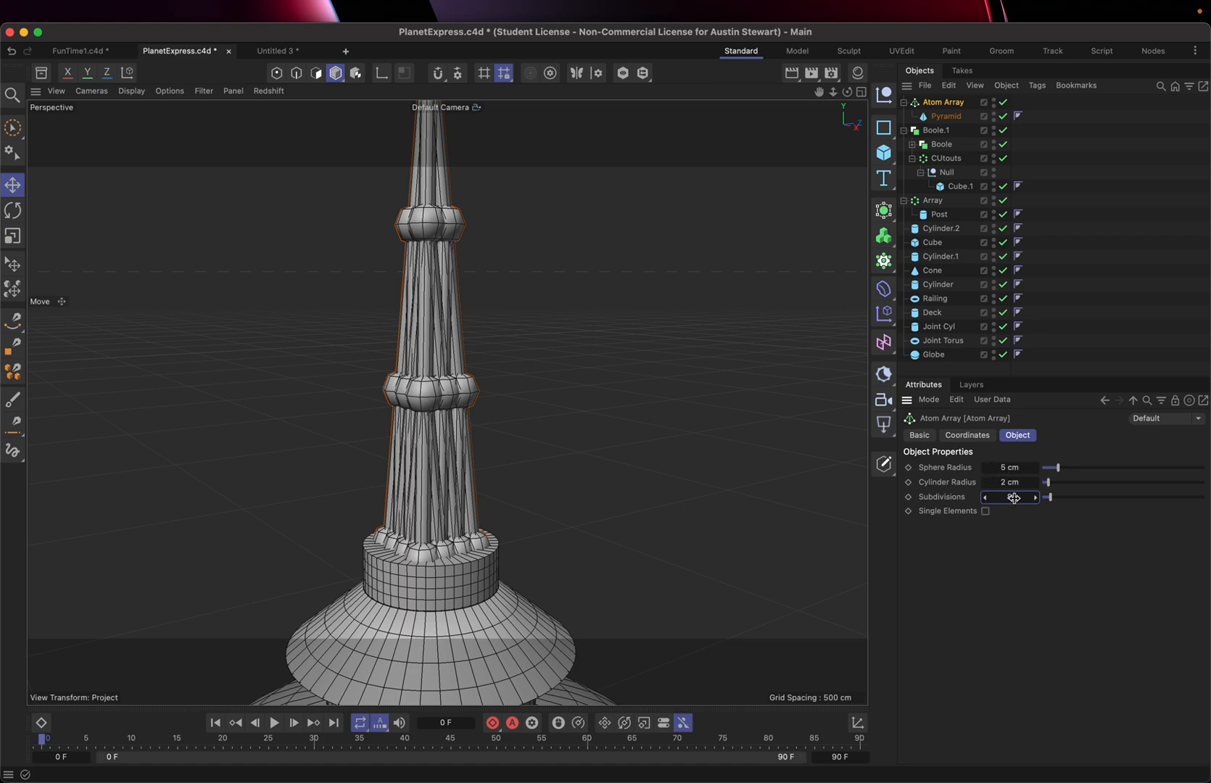
Set the Atom Array's sphere radius to 2 cm and inspect the joints between the rods
left_click(1011, 468)
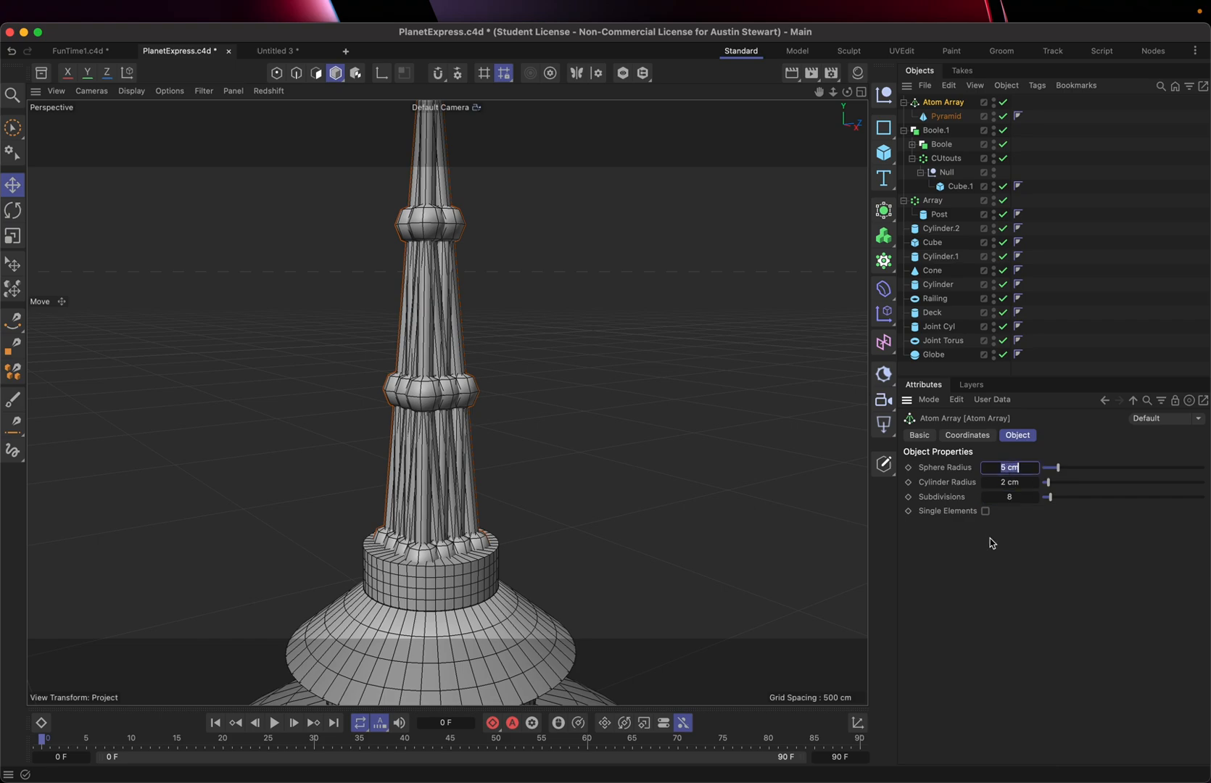
type("2")
key("Return")
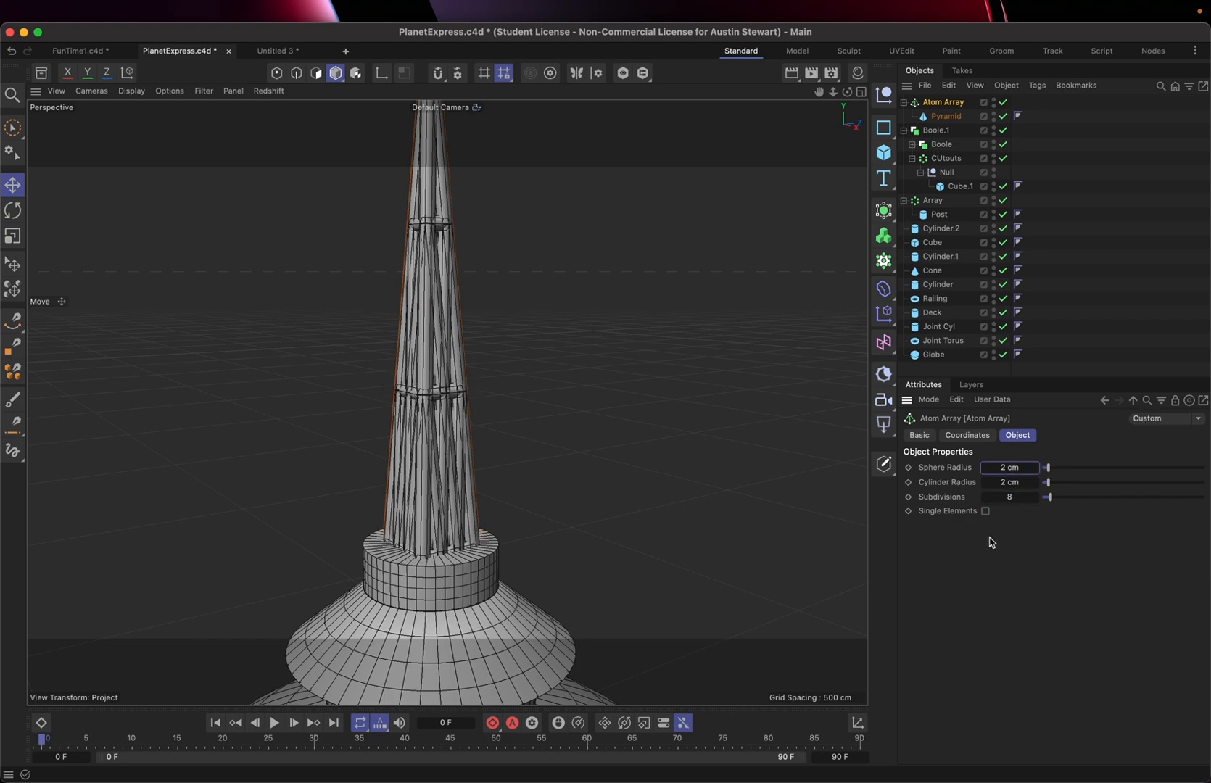
scroll(428, 435, "up", 10)
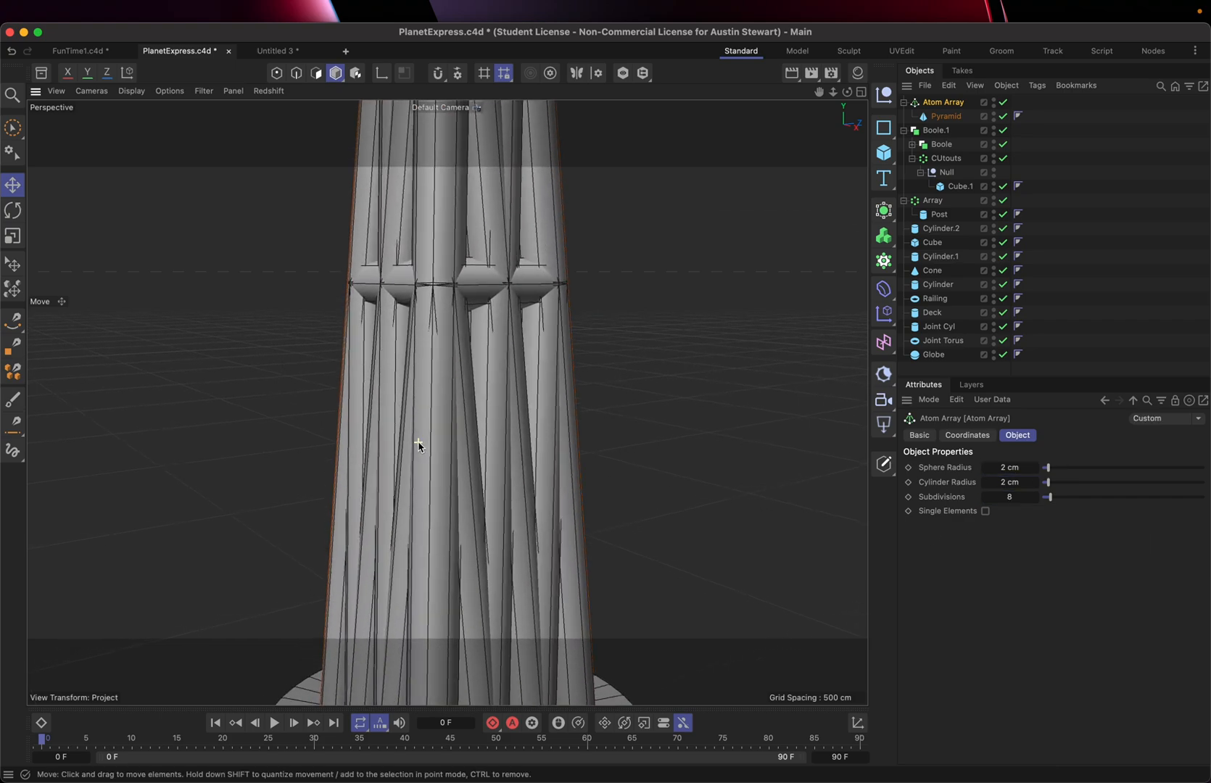
scroll(418, 443, "down", 1)
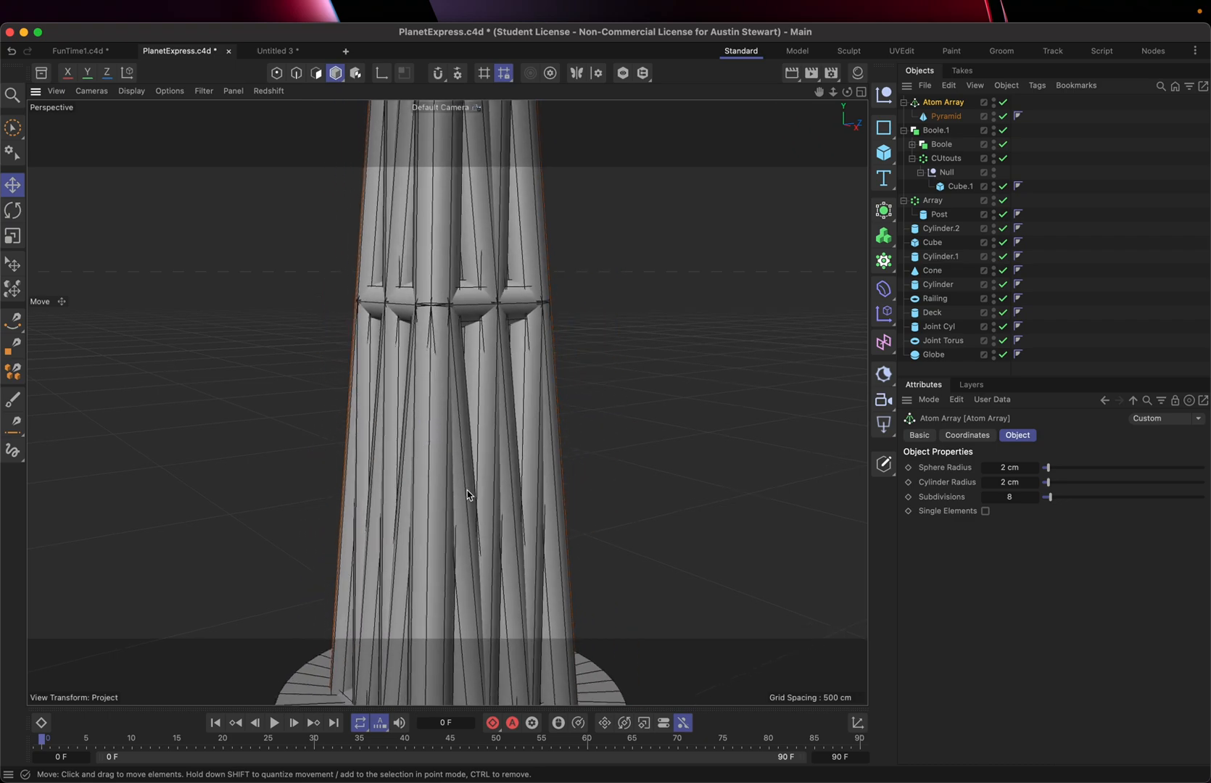
scroll(467, 493, "down", 6)
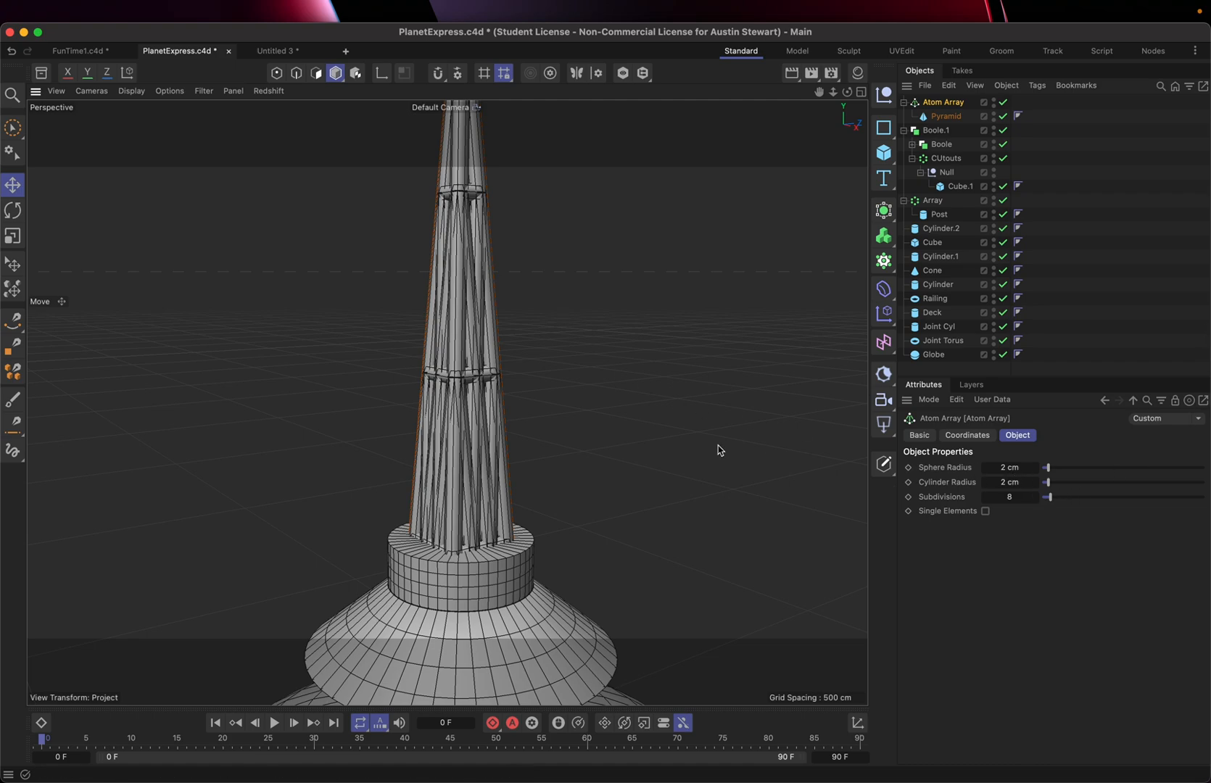
Set the Atom Array's cylinder radius to 1 cm and compare the rods with the tower reference image
left_click(1006, 482)
type("1")
key("Return")
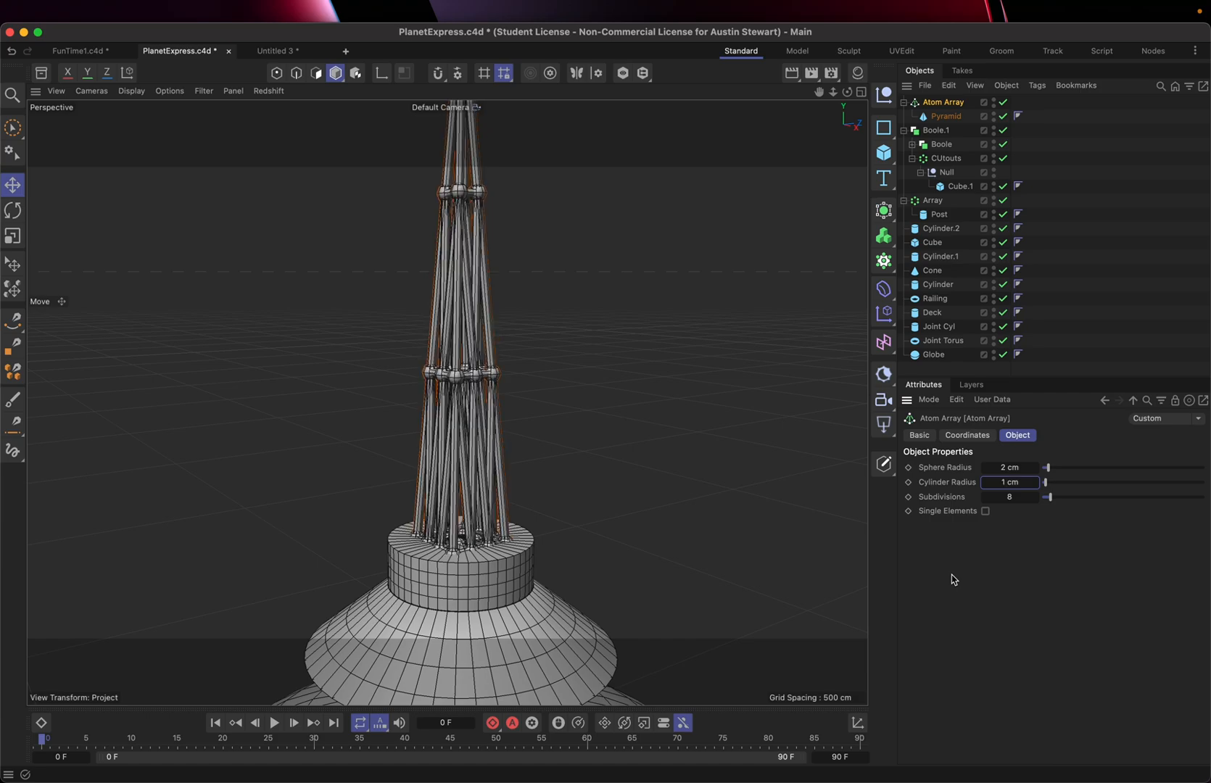
scroll(454, 444, "up", 10)
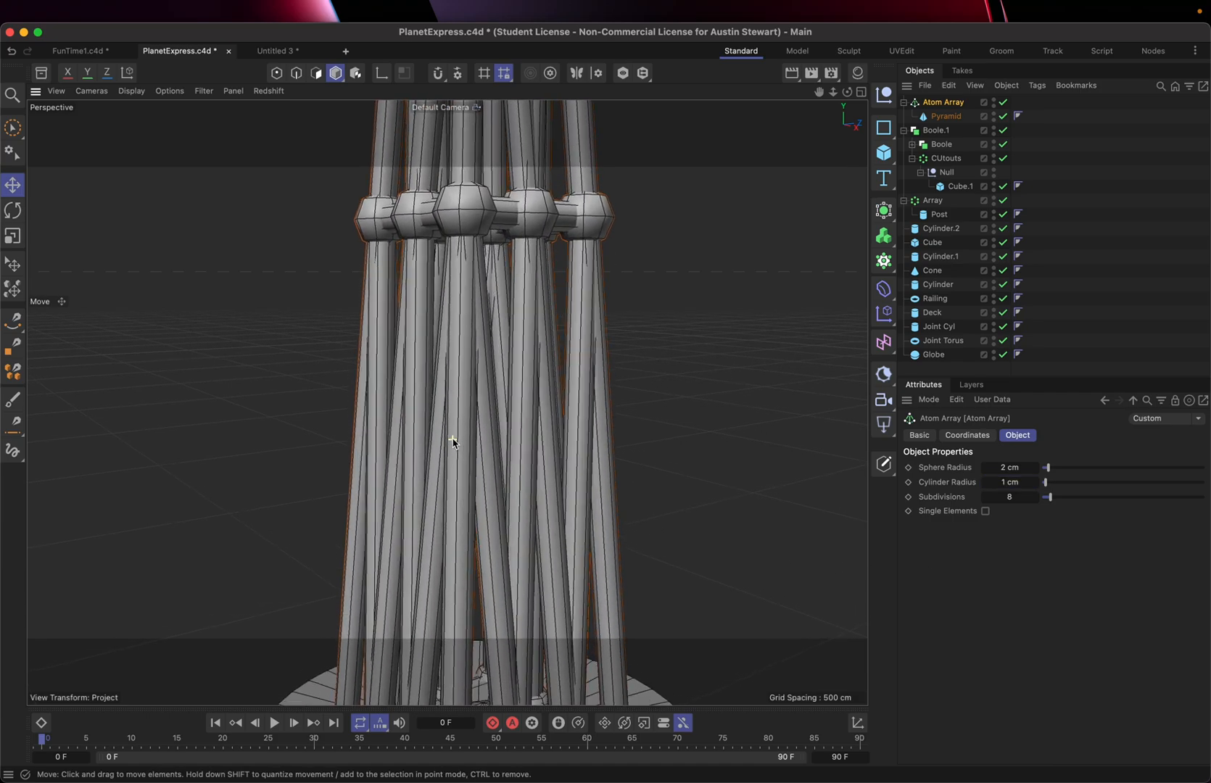
scroll(453, 441, "down", 10)
key("super+Tab")
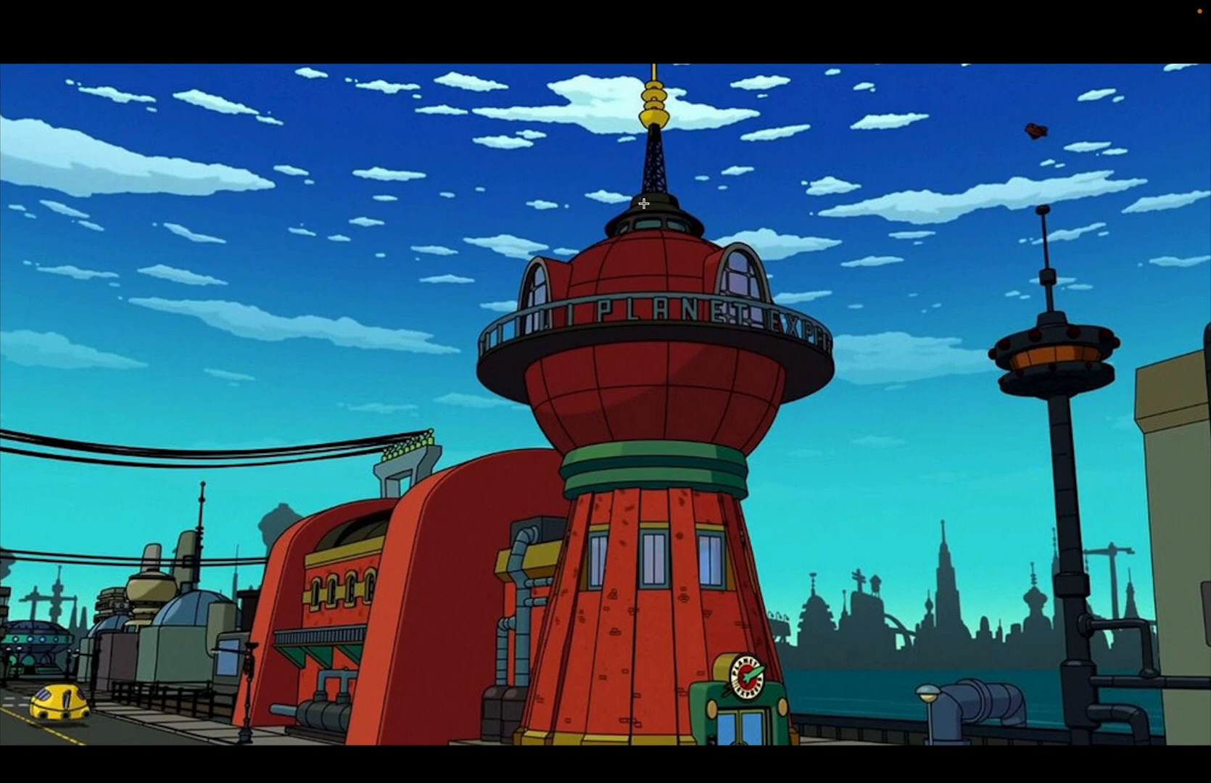
key("super+Tab")
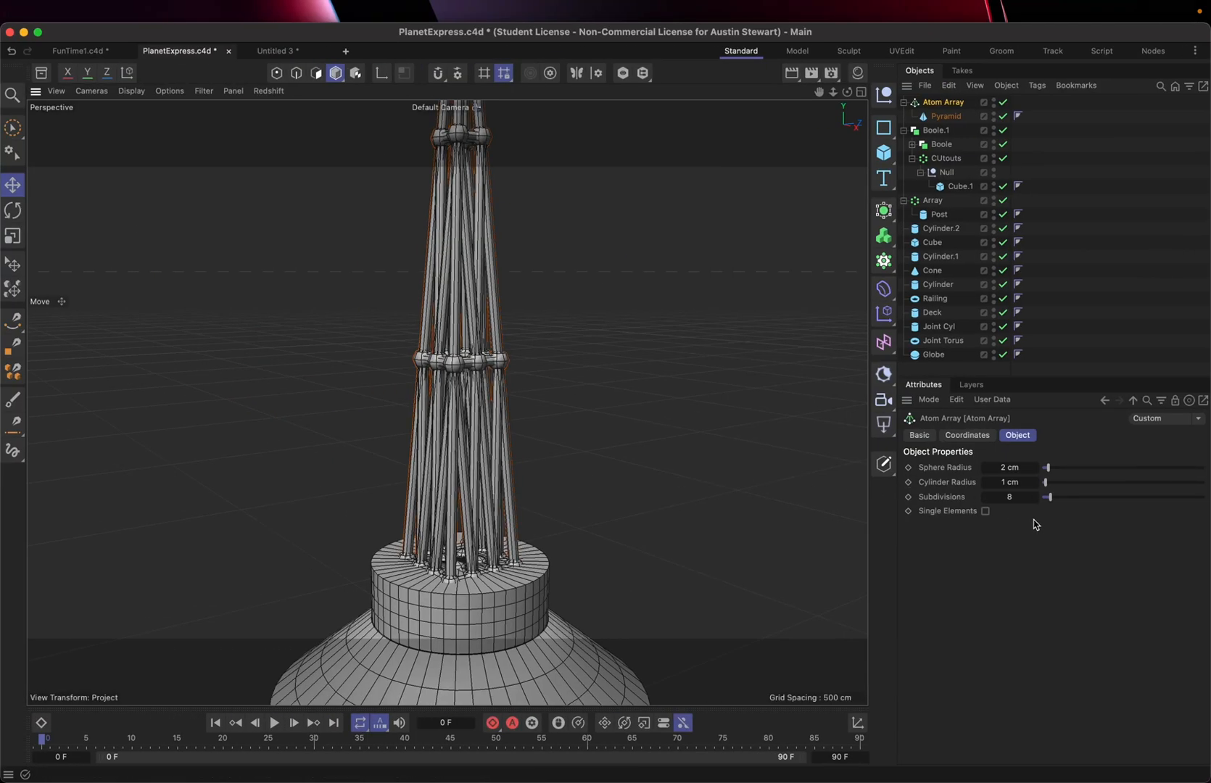
Set both the cylinder radius and the sphere radius of the Atom Array to 0.5 cm
left_click(1009, 497)
left_click(1002, 482)
type("0.5")
key("Return")
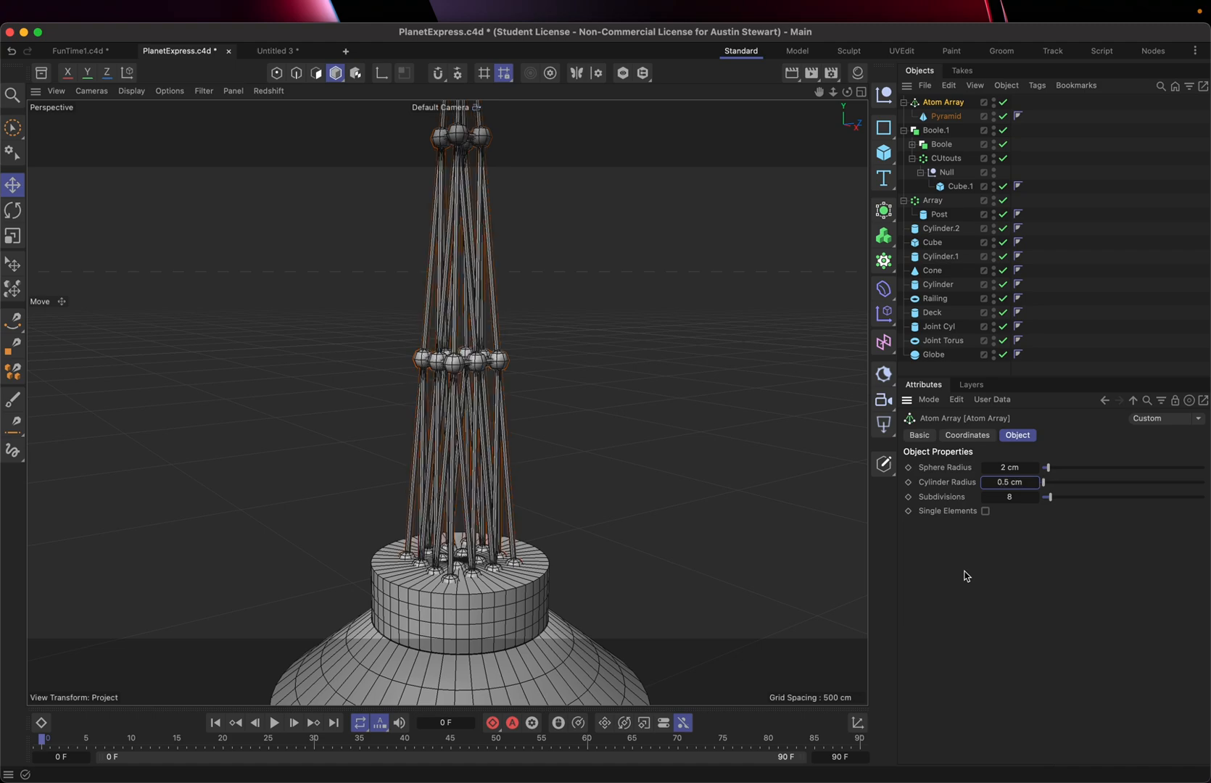
left_click(1005, 465)
type("0.5")
key("Return")
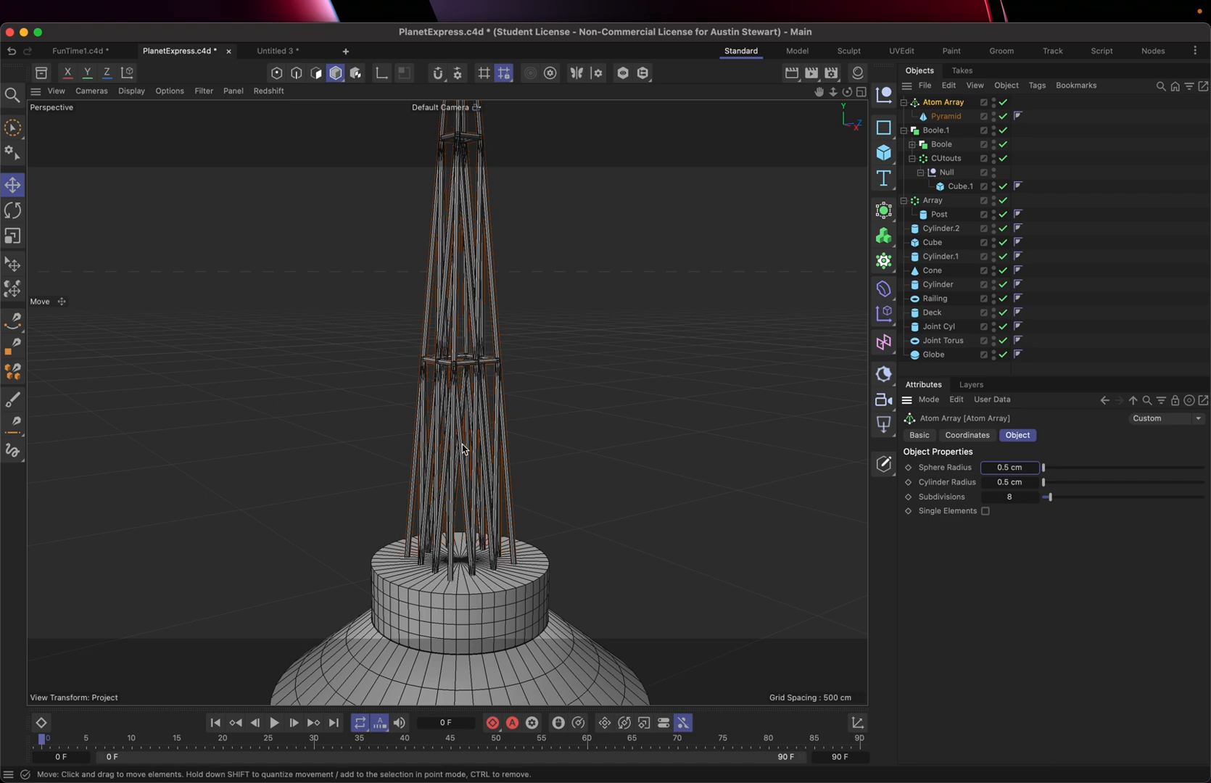
Compare the spire's crossing rods and horizontal rings with the lattice antenna in the Planet Express reference image
key("ctrl+Right")
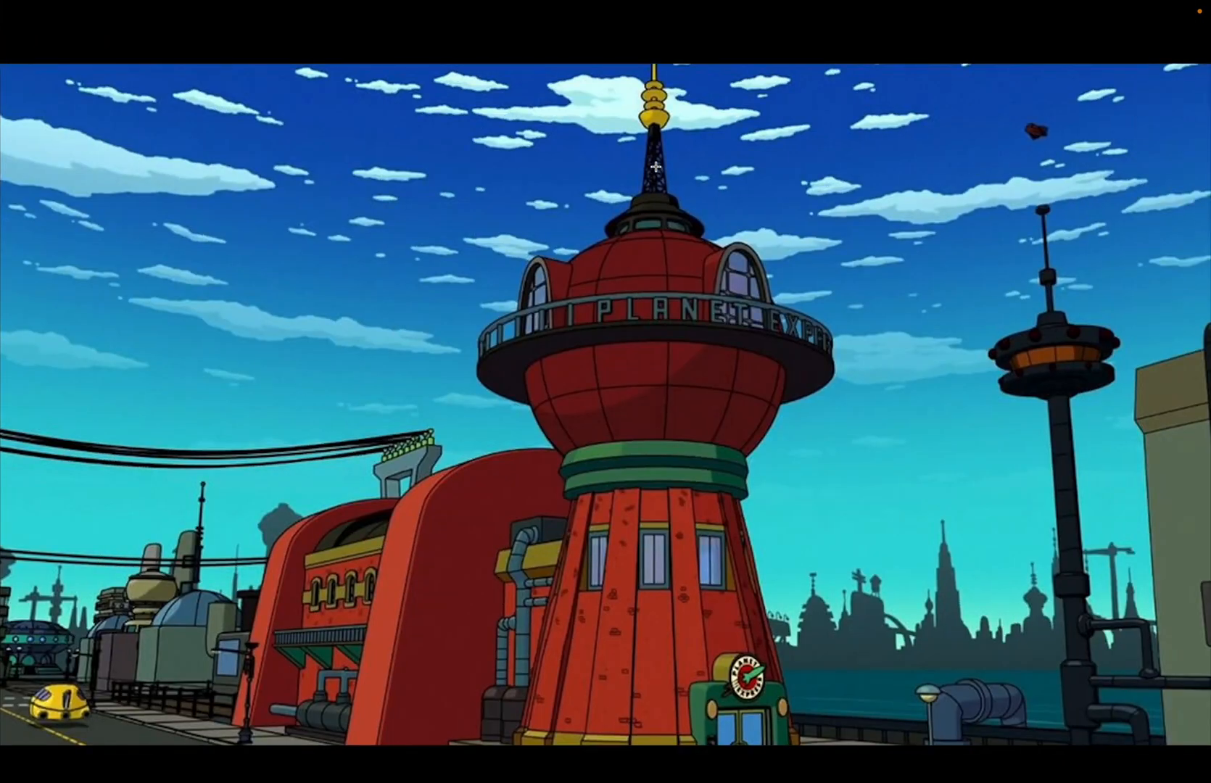
scroll(655, 167, "up", 3)
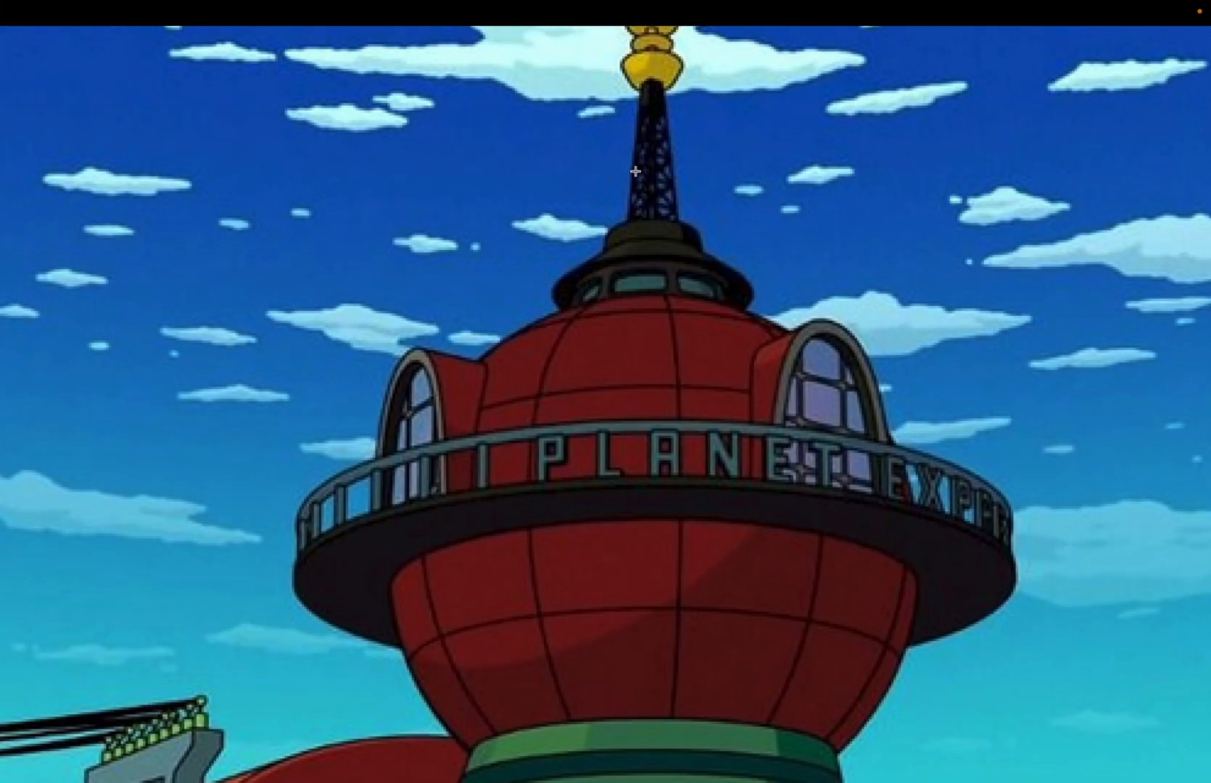
scroll(635, 171, "down", 3)
key("ctrl+Left")
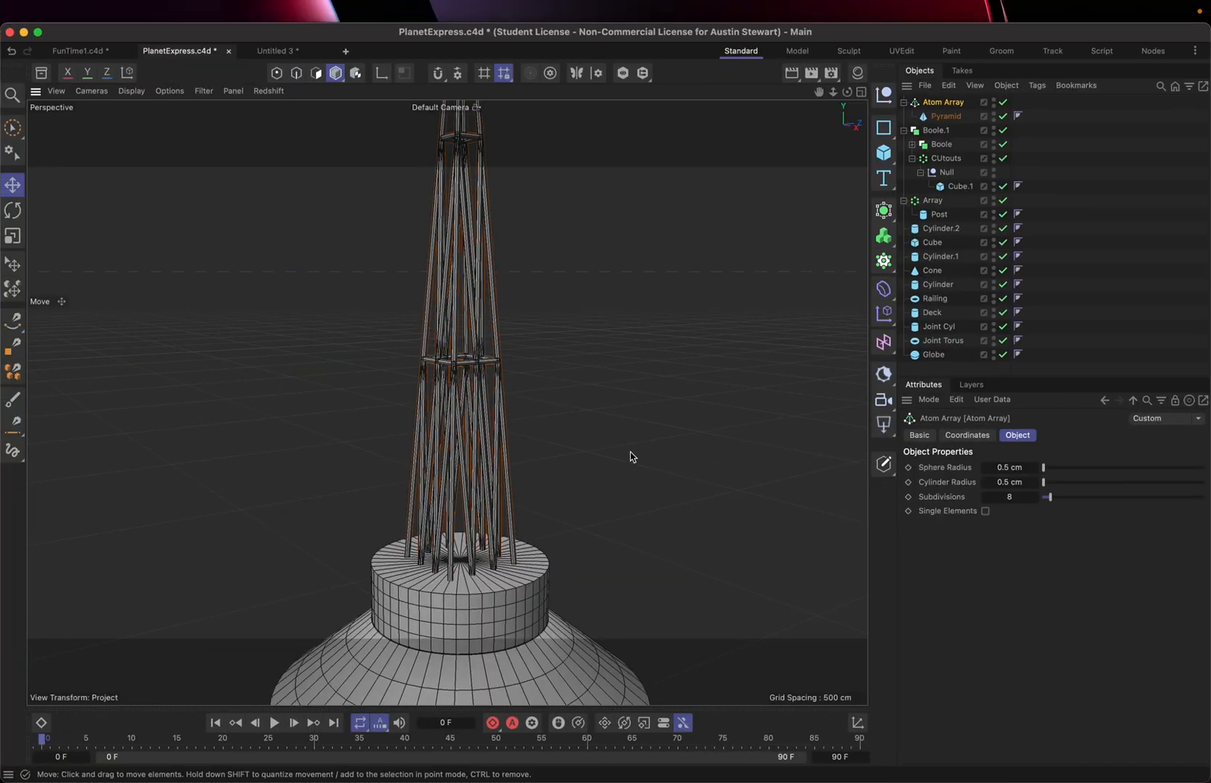
scroll(468, 413, "up", 5)
scroll(469, 414, "down", 4)
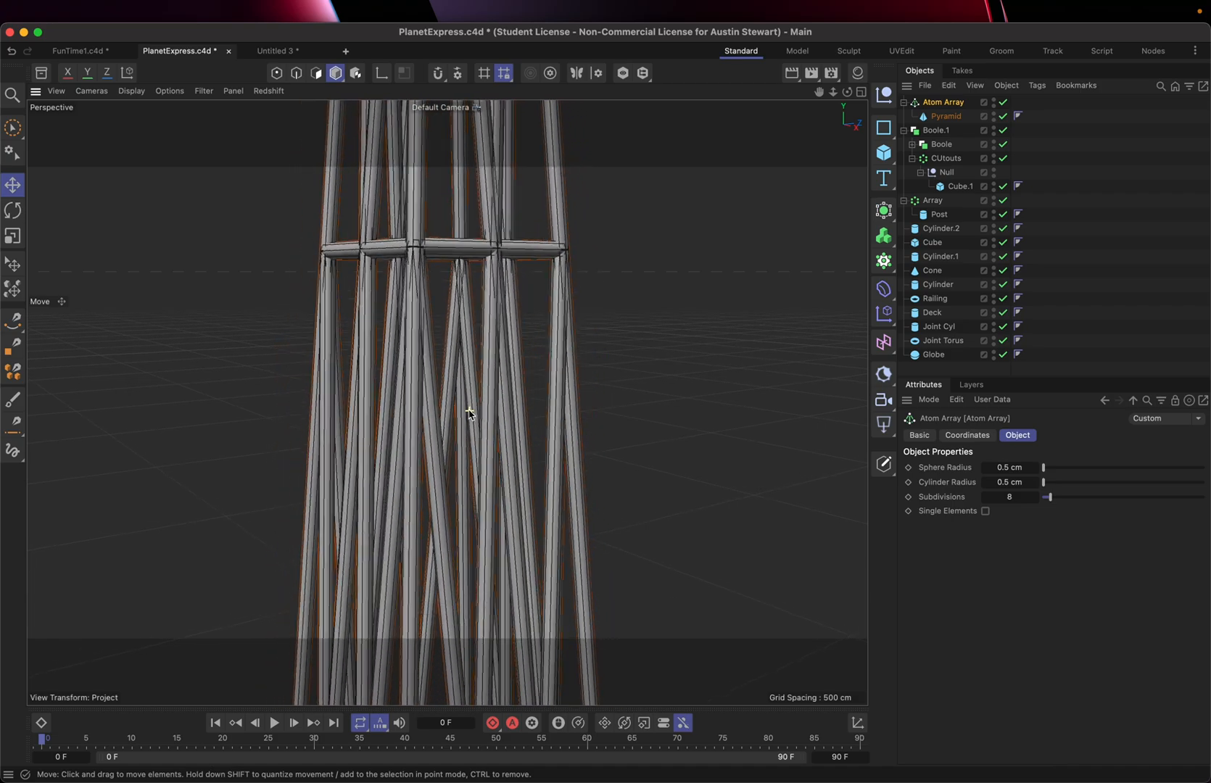
scroll(470, 413, "up", 2)
scroll(469, 413, "down", 2)
scroll(469, 414, "down", 2)
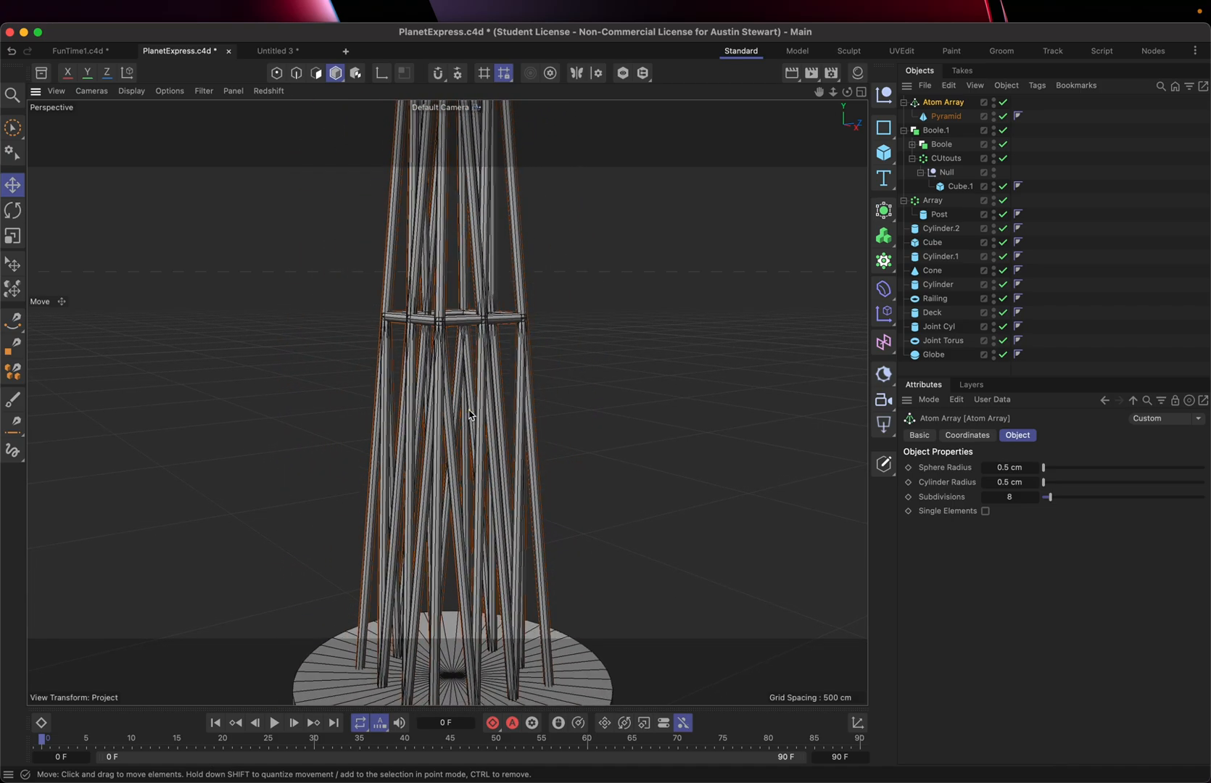
left_click_drag(469, 410, 437, 418, "alt")
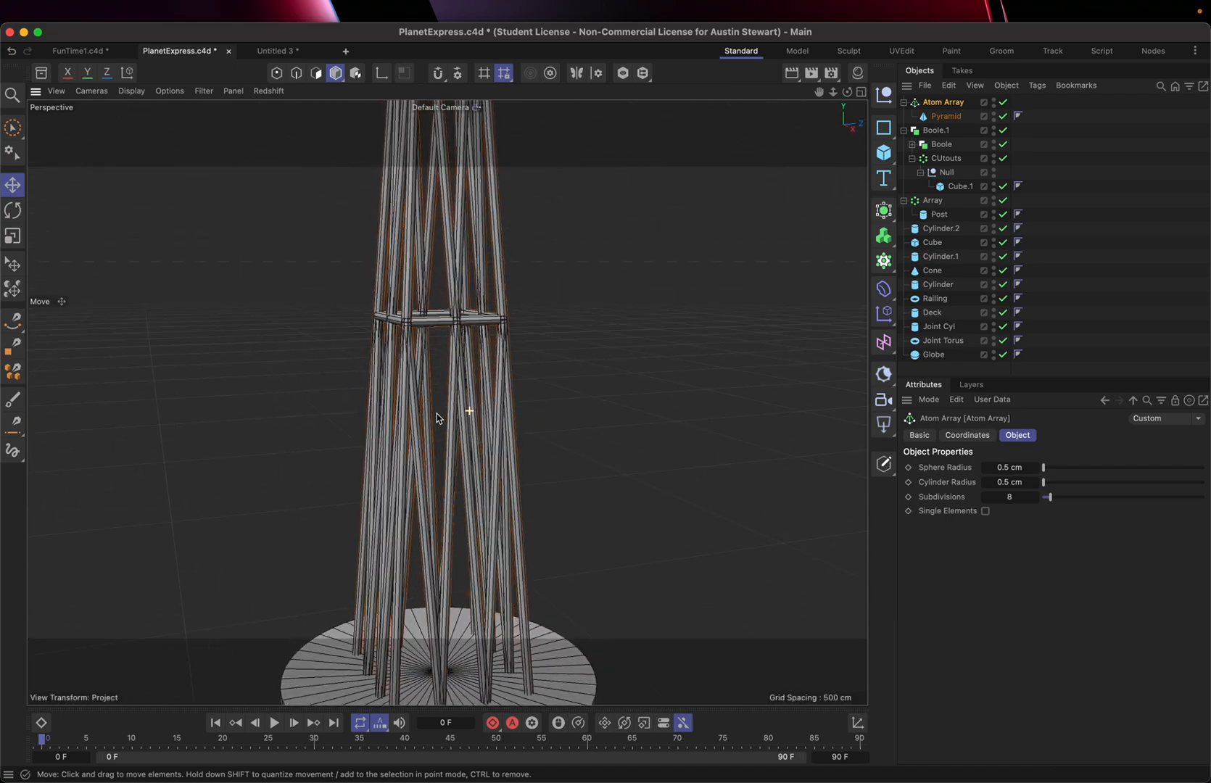
scroll(437, 417, "down", 4)
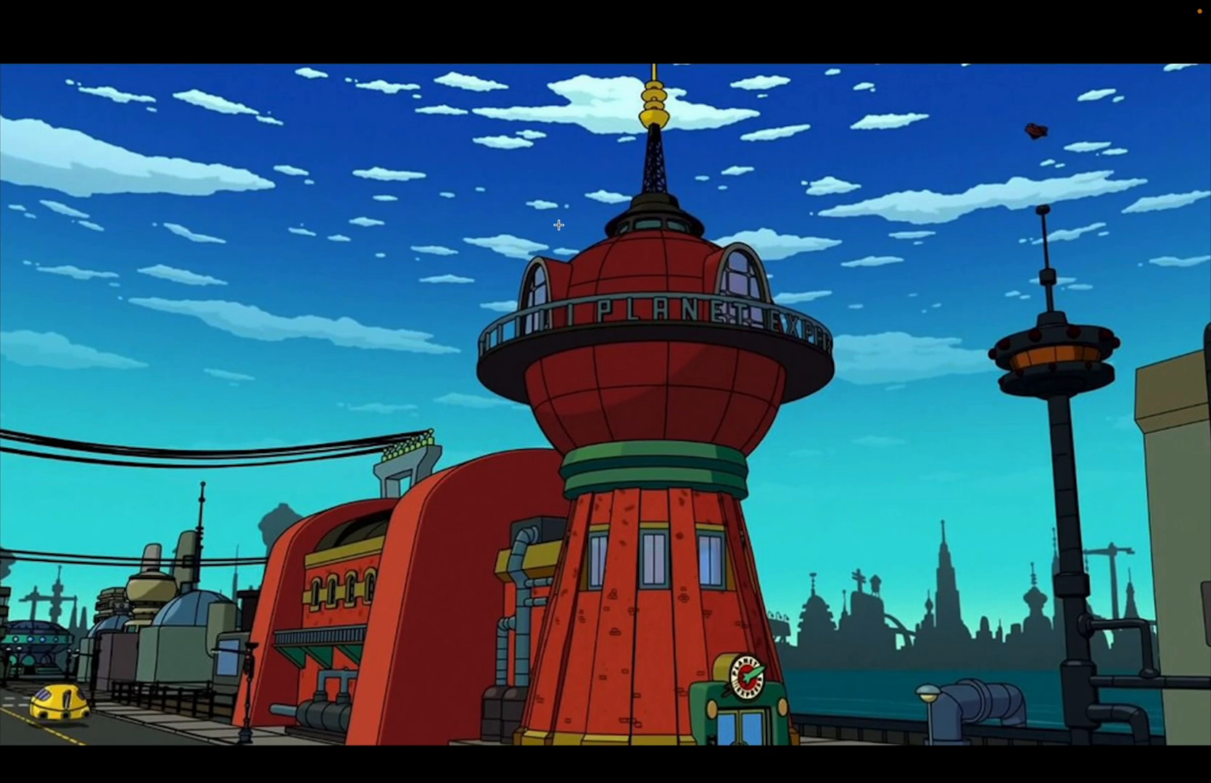
key("super+Tab")
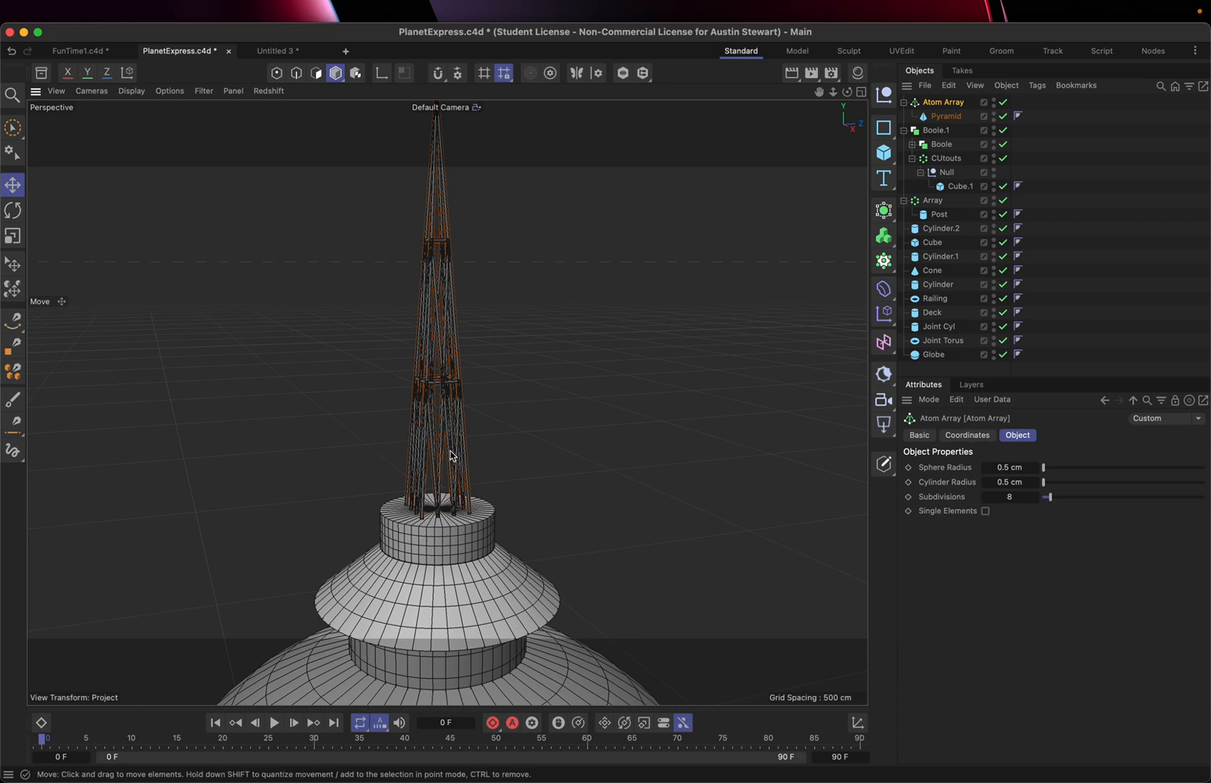
Try the pyramid under the Atom Array with 1 segment and with 2 segments, and inspect the whole spire
scroll(446, 455, "up", 5)
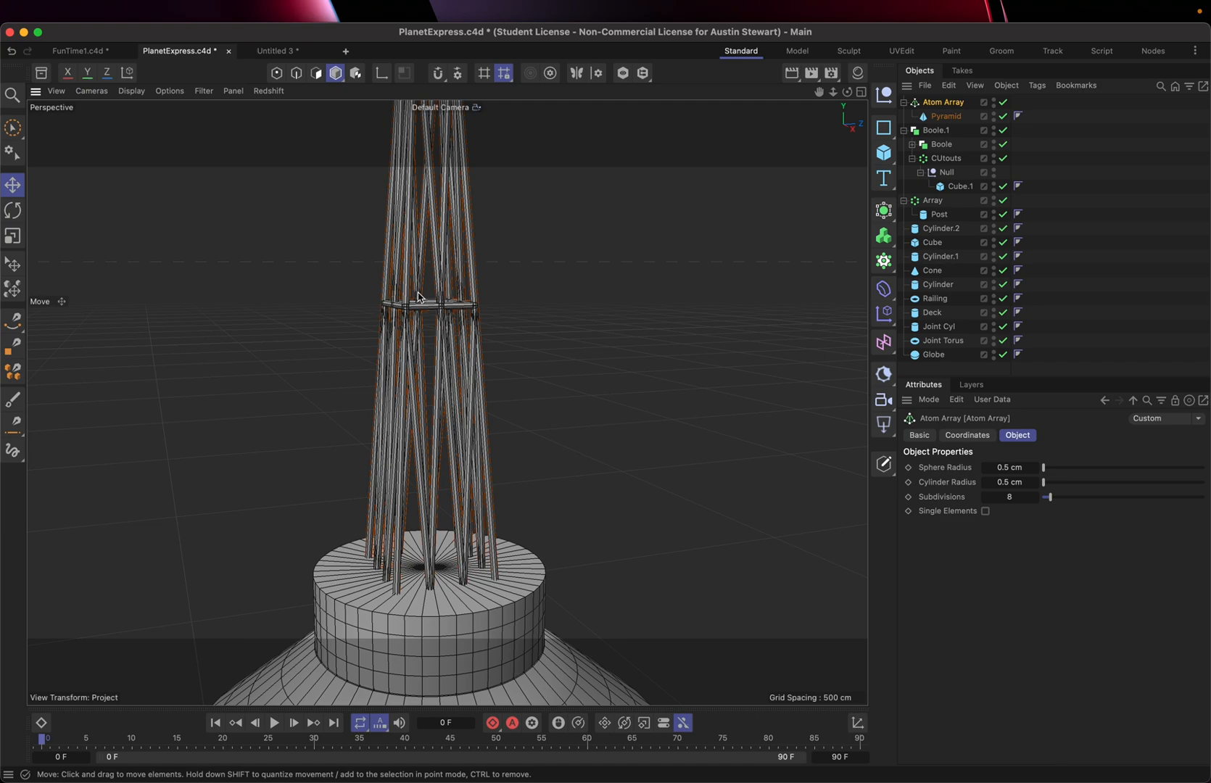
left_click(947, 116)
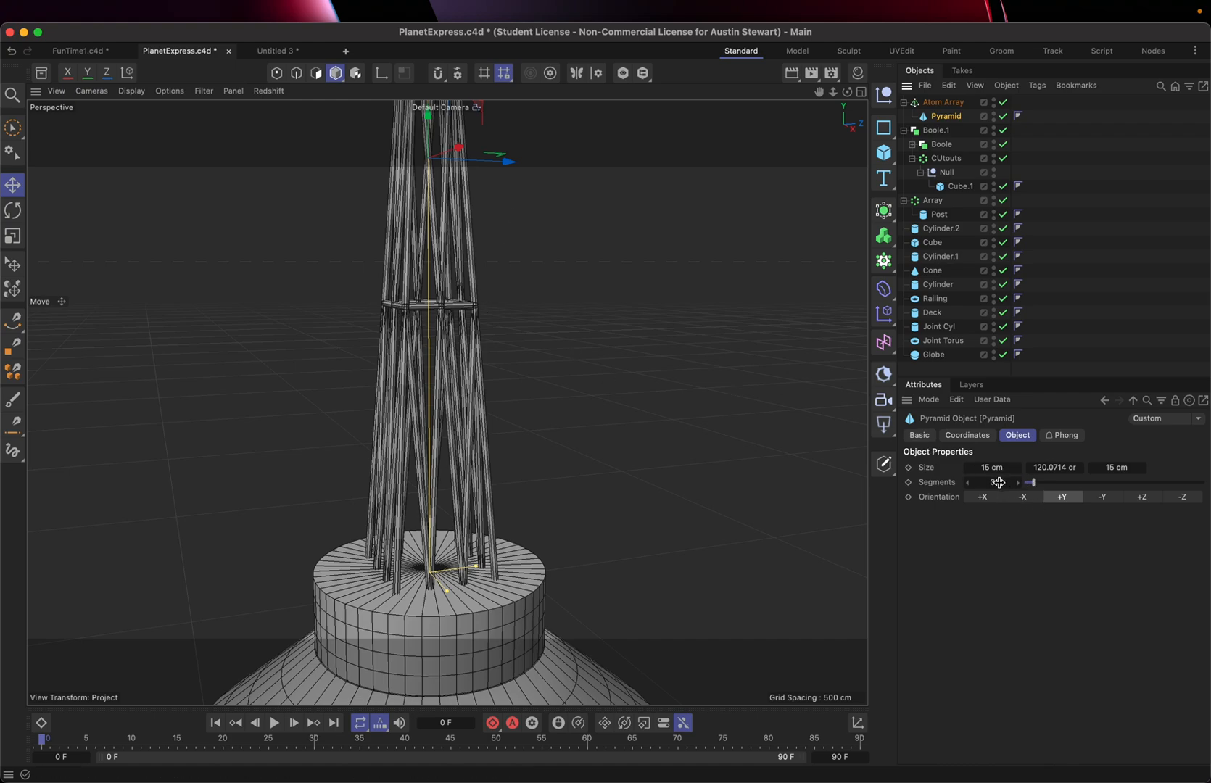
left_click_drag(999, 482, 988, 482)
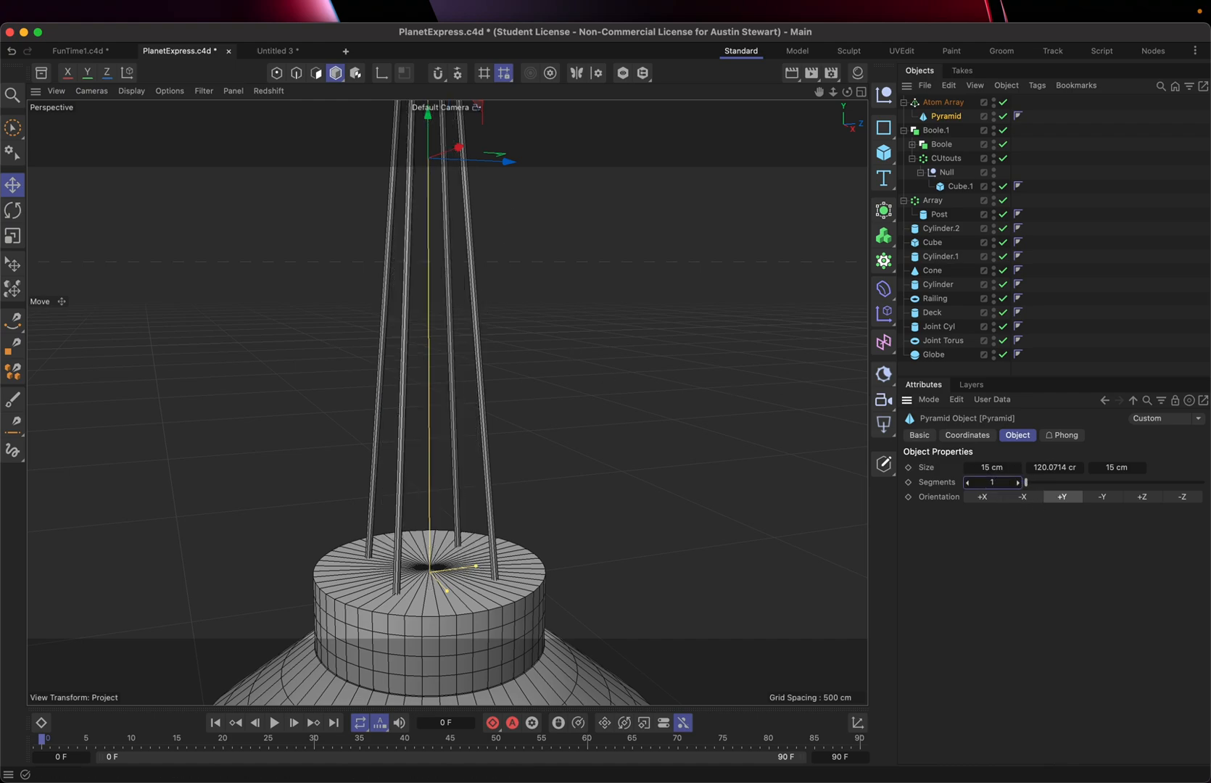
left_click(1018, 484)
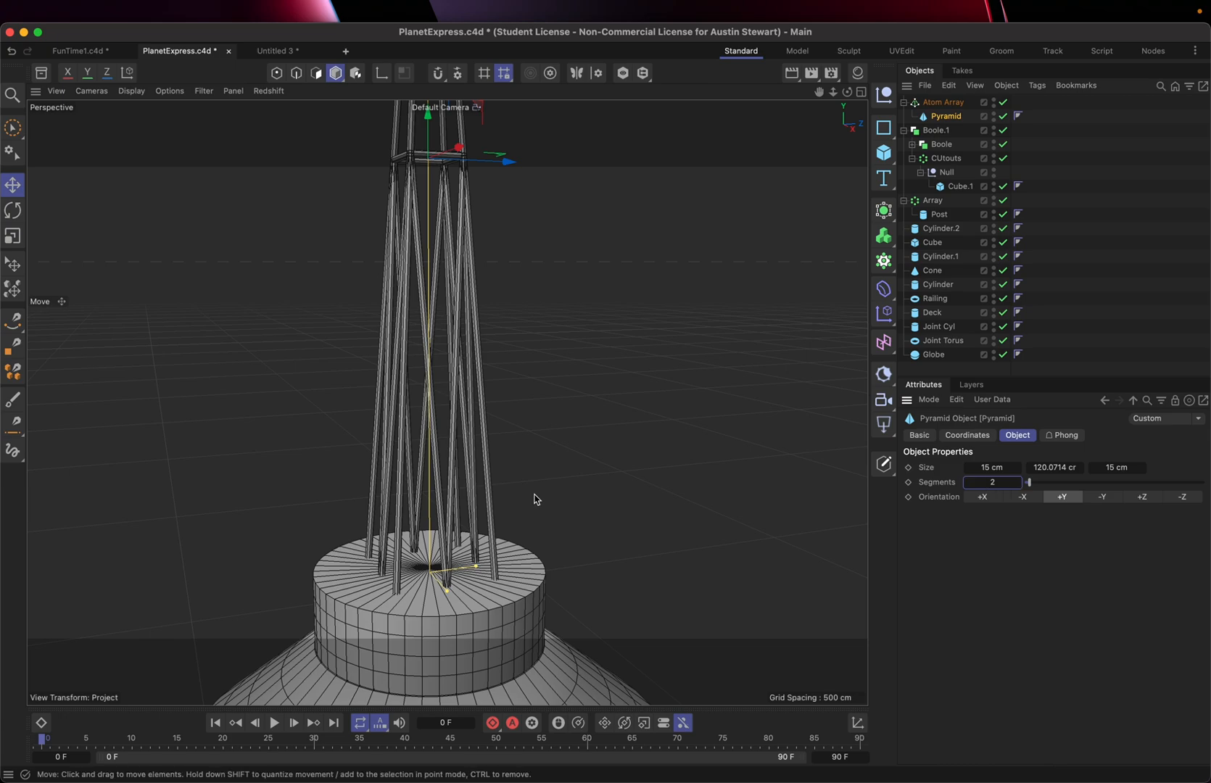
scroll(505, 510, "down", 5)
scroll(506, 513, "down", 2)
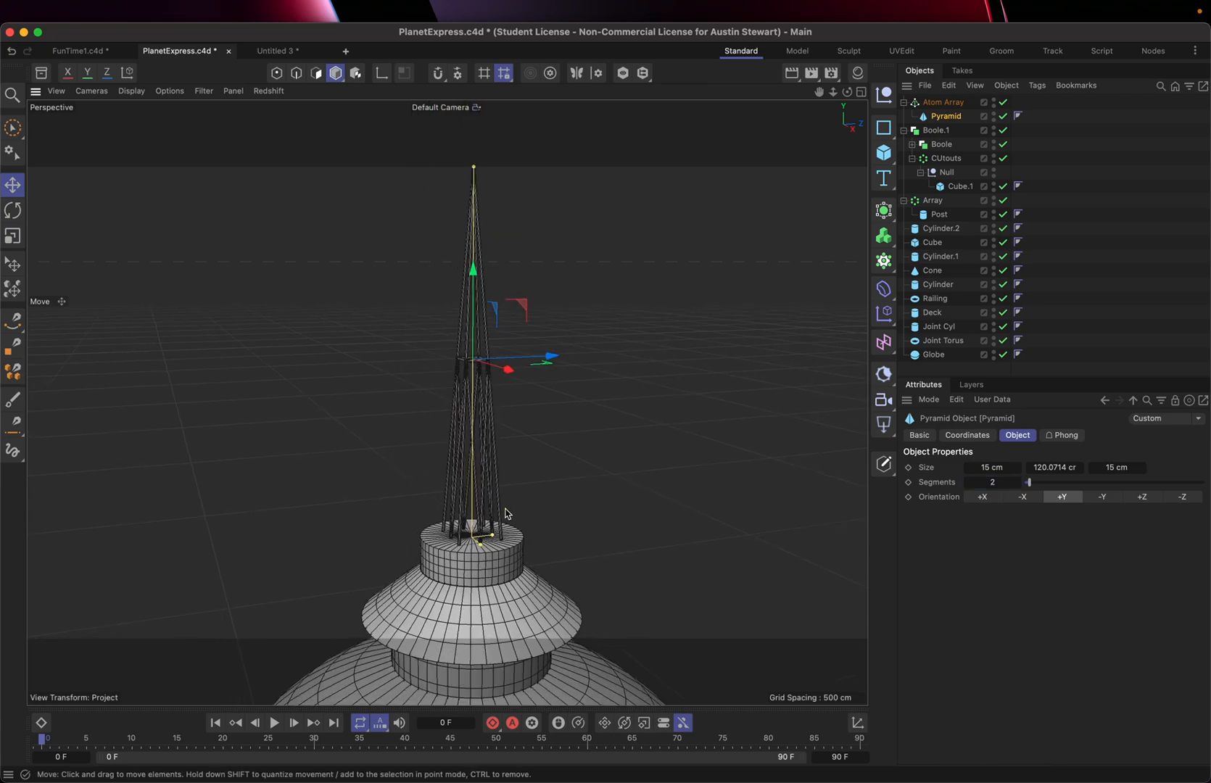
left_click_drag(505, 510, 460, 455, "alt")
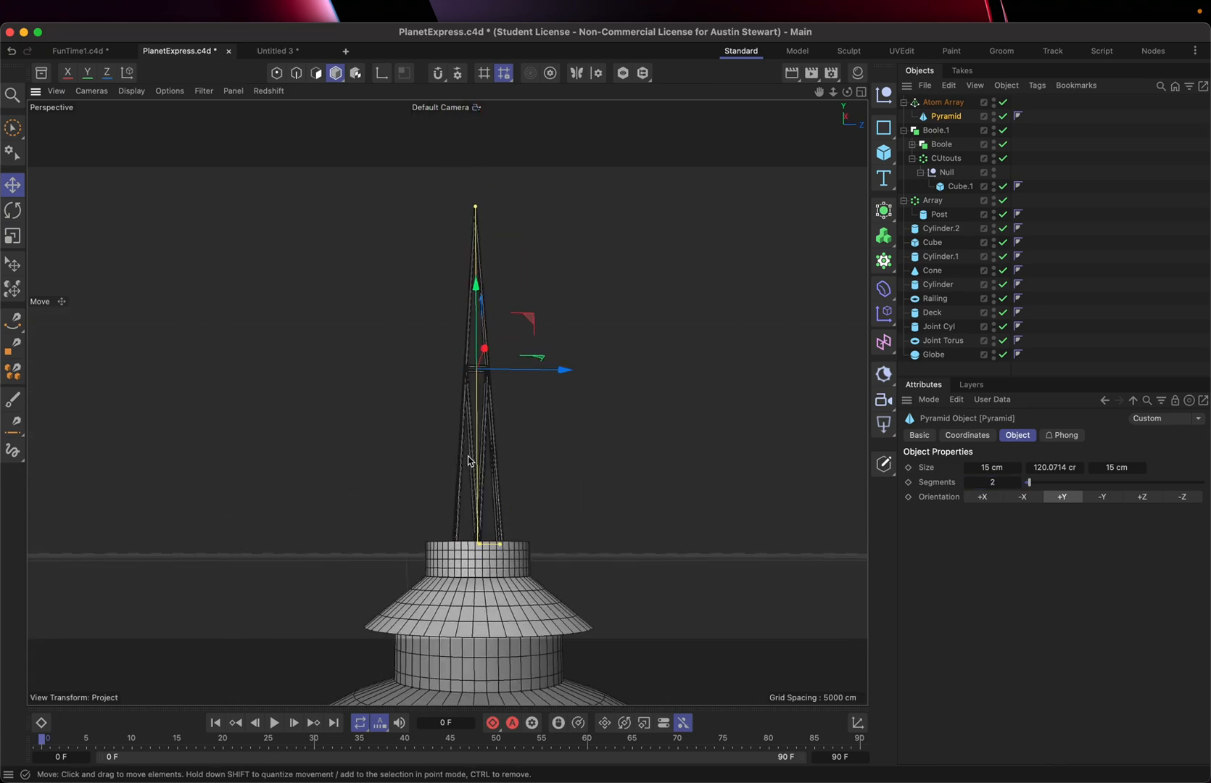
Set the pyramid's segments to 4 and inspect the lattice's rods and rings up close
left_click(1017, 483)
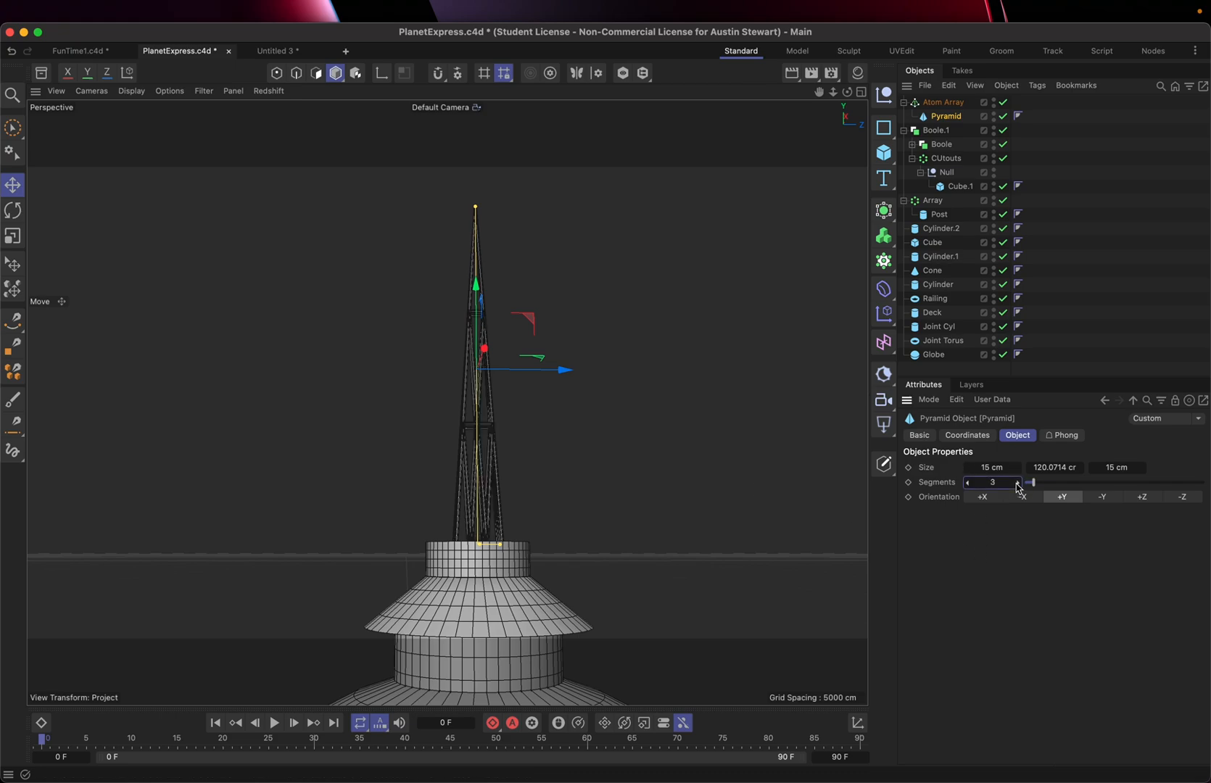
left_click(1018, 483)
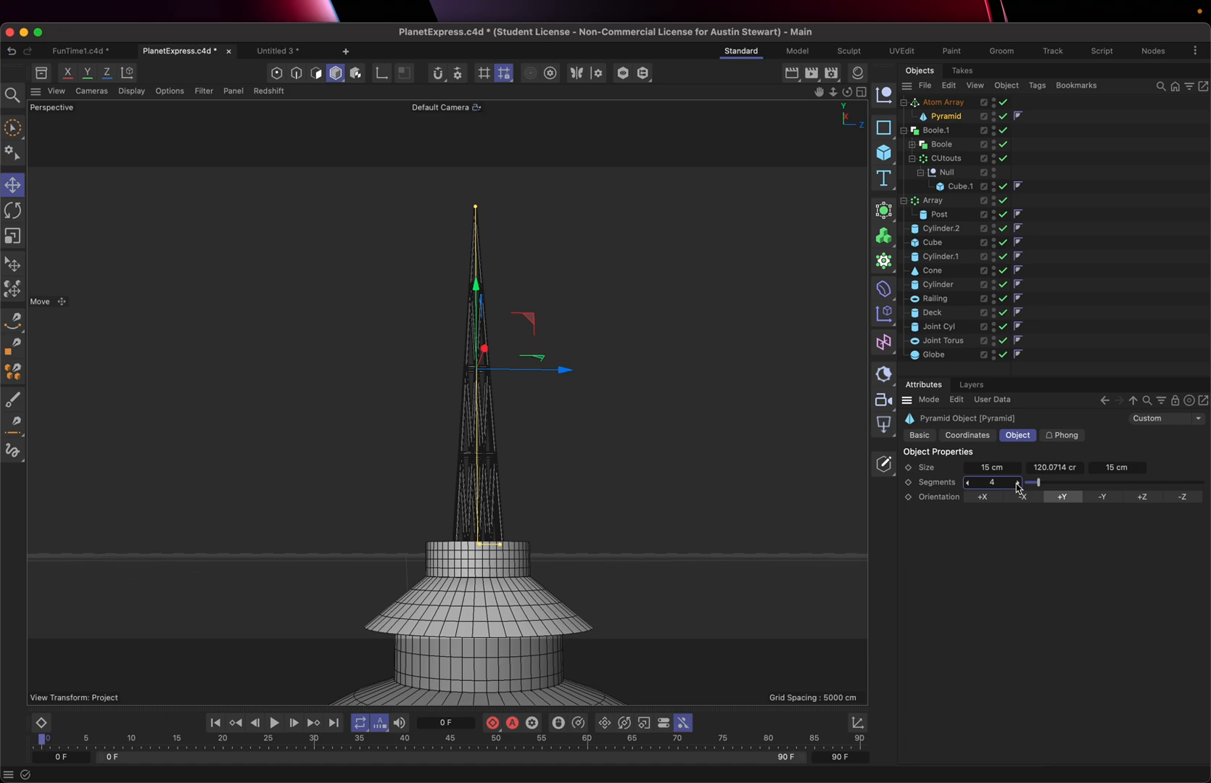
left_click_drag(476, 474, 433, 478, "alt")
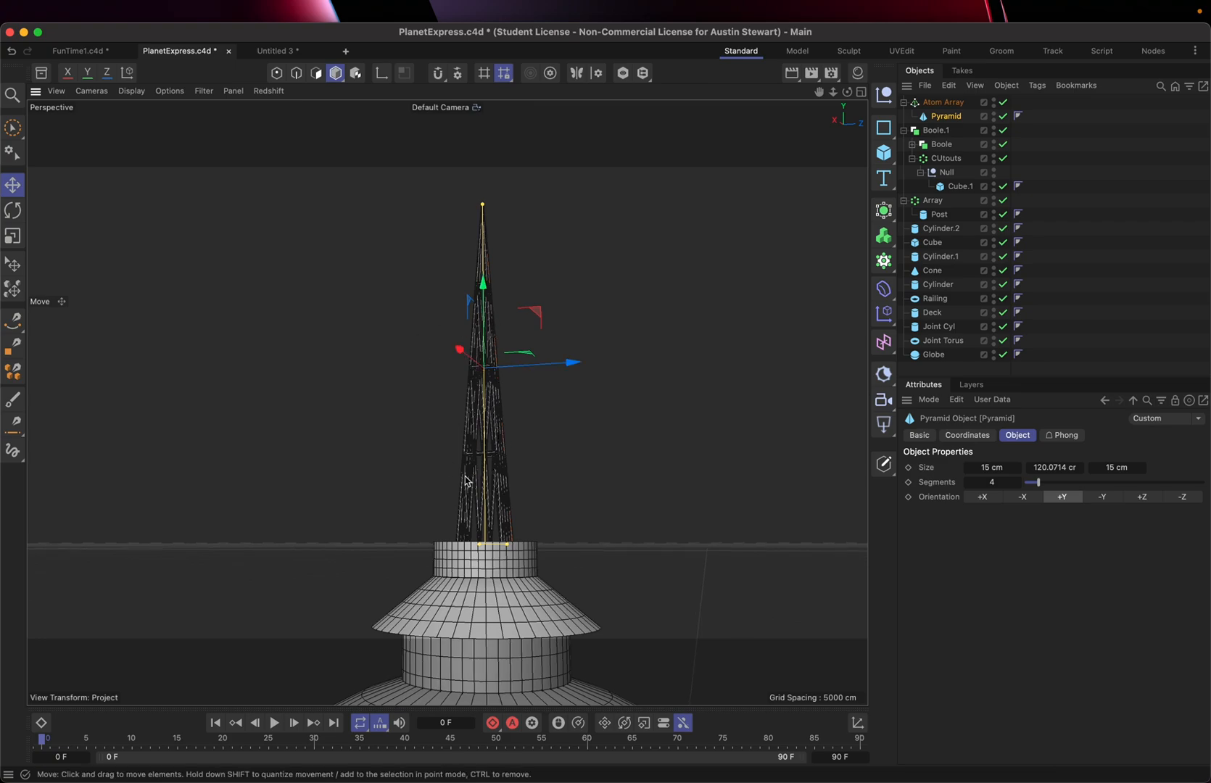
scroll(467, 482, "up", 8)
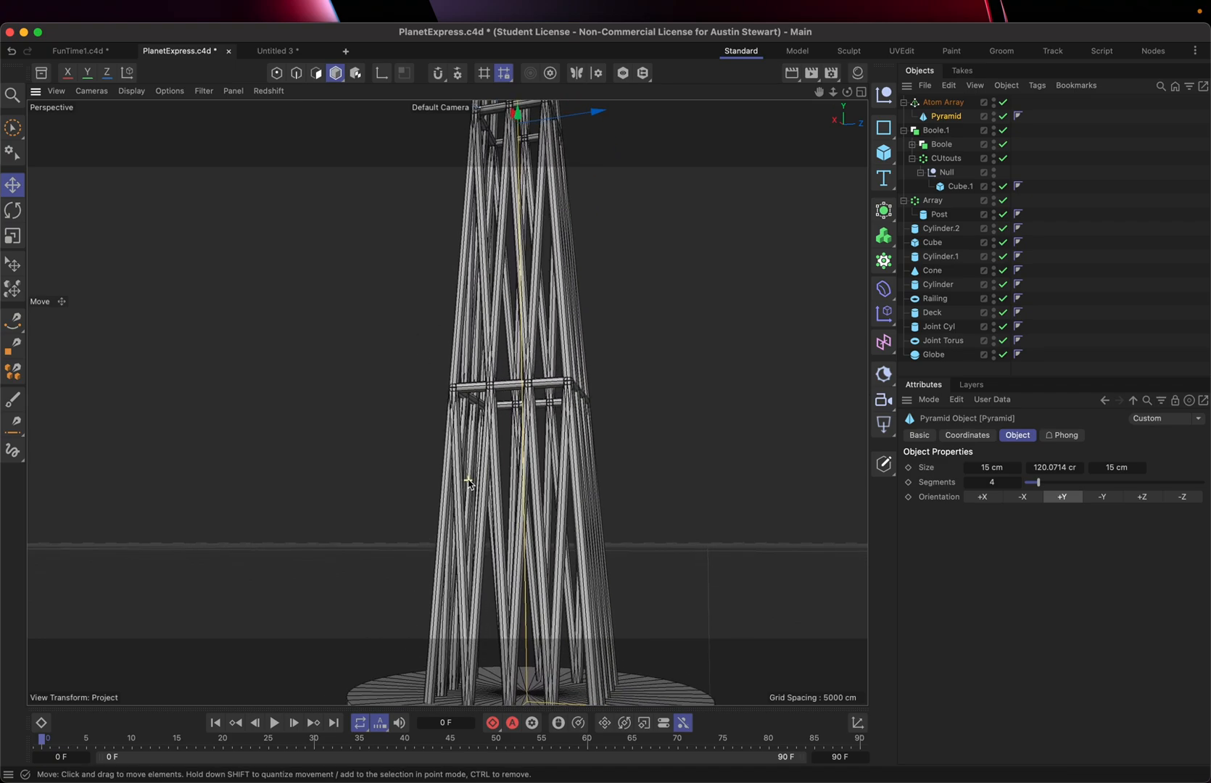
Switch the viewport display to Gouraud Shading without lines to view the lattice spire and the roof below it
scroll(469, 482, "up", 2)
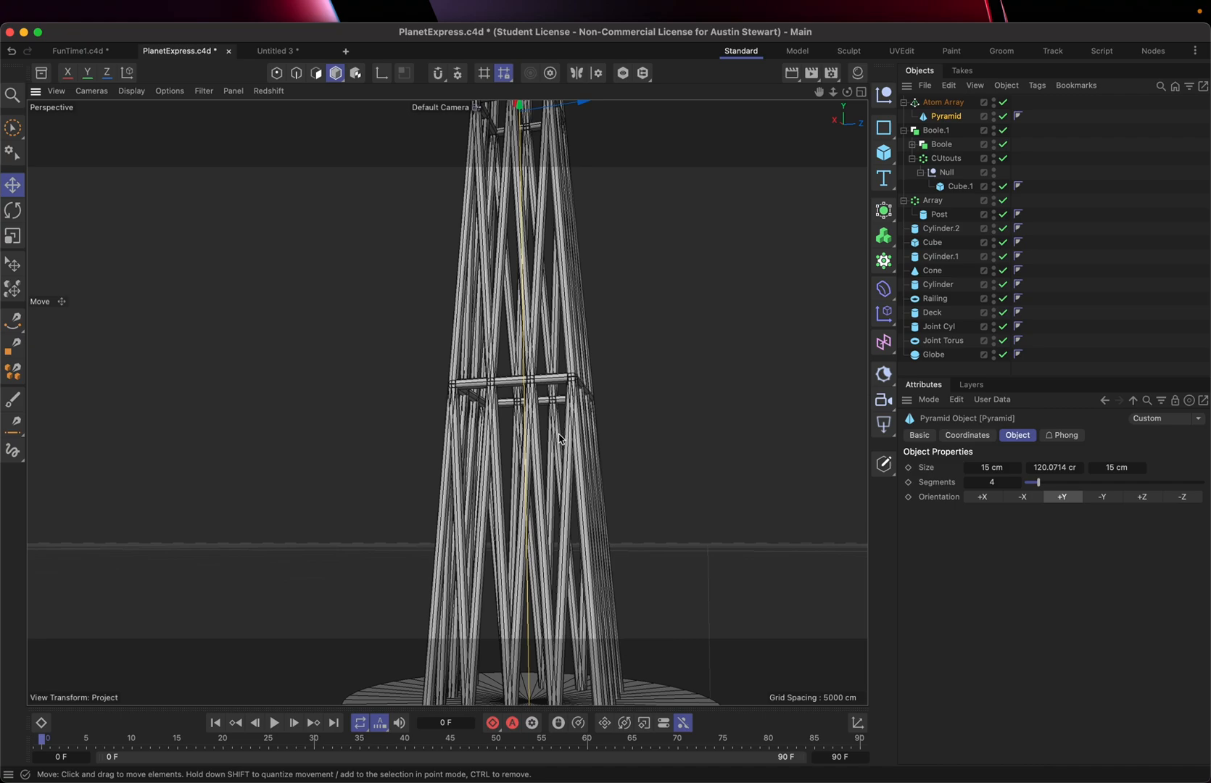
scroll(551, 348, "down", 5)
scroll(551, 349, "up", 6)
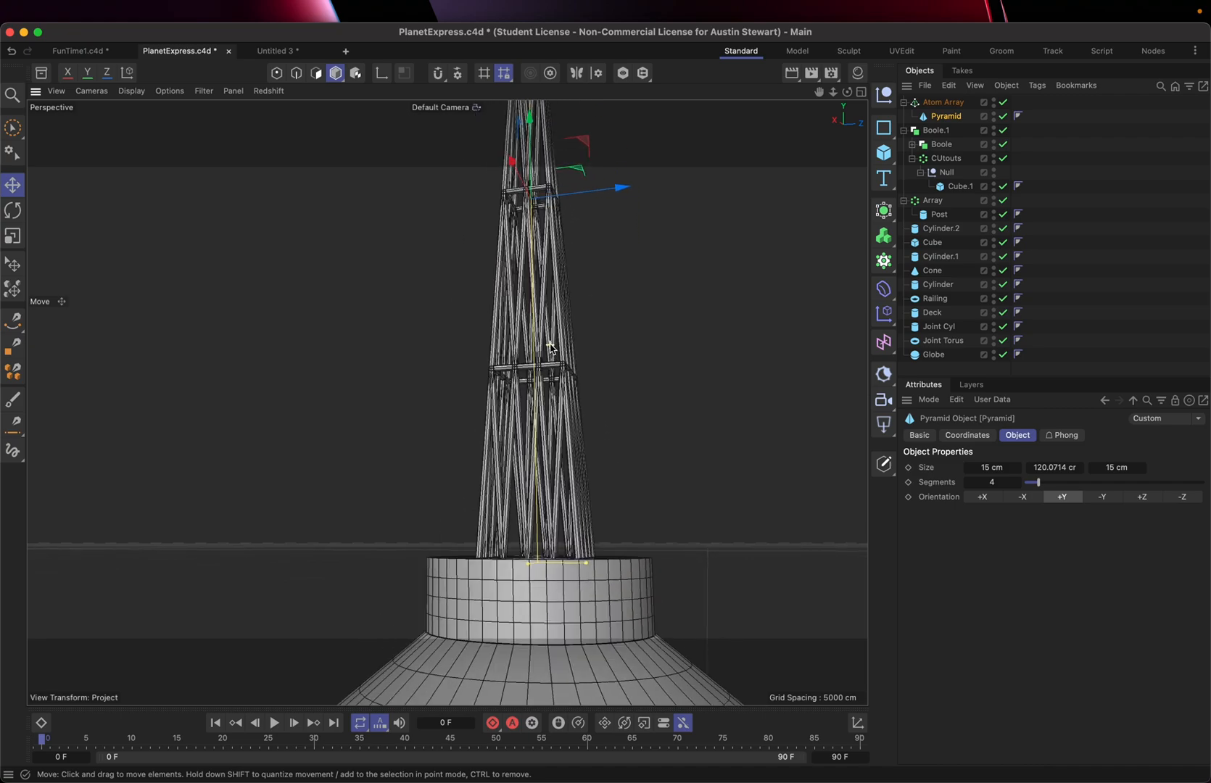
scroll(552, 348, "down", 5)
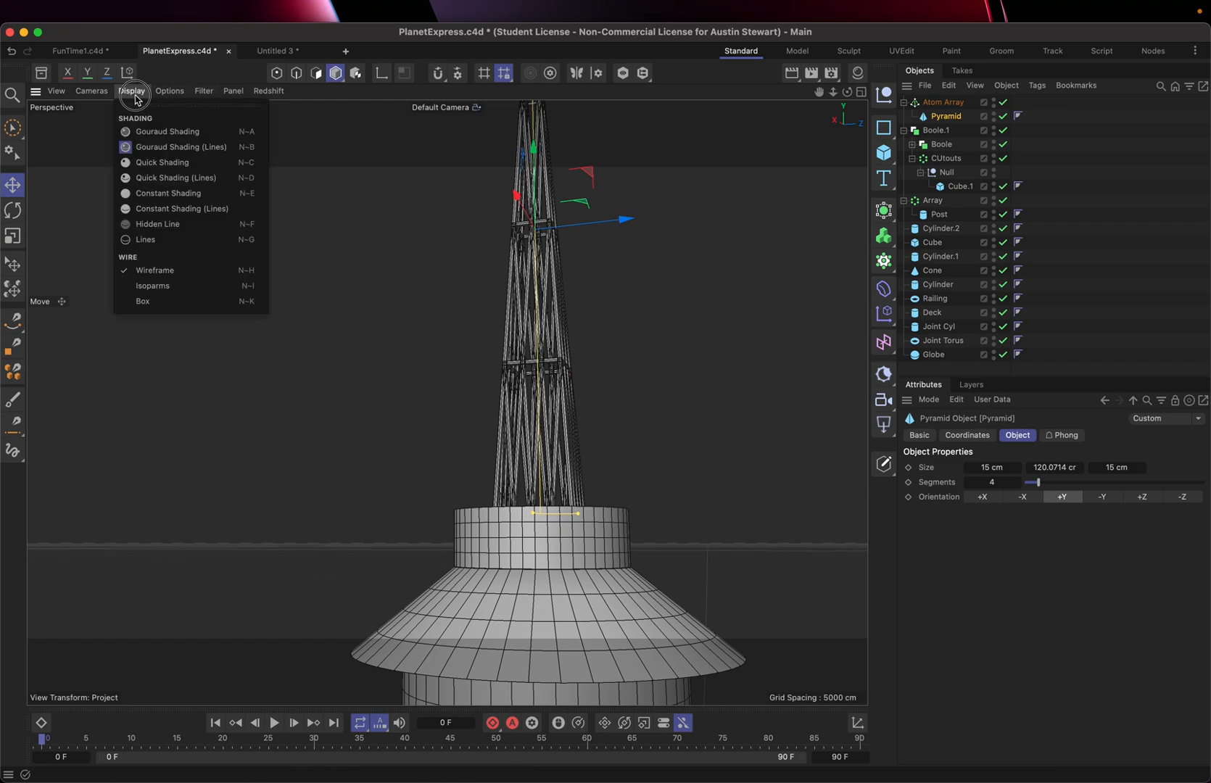
left_click(147, 132)
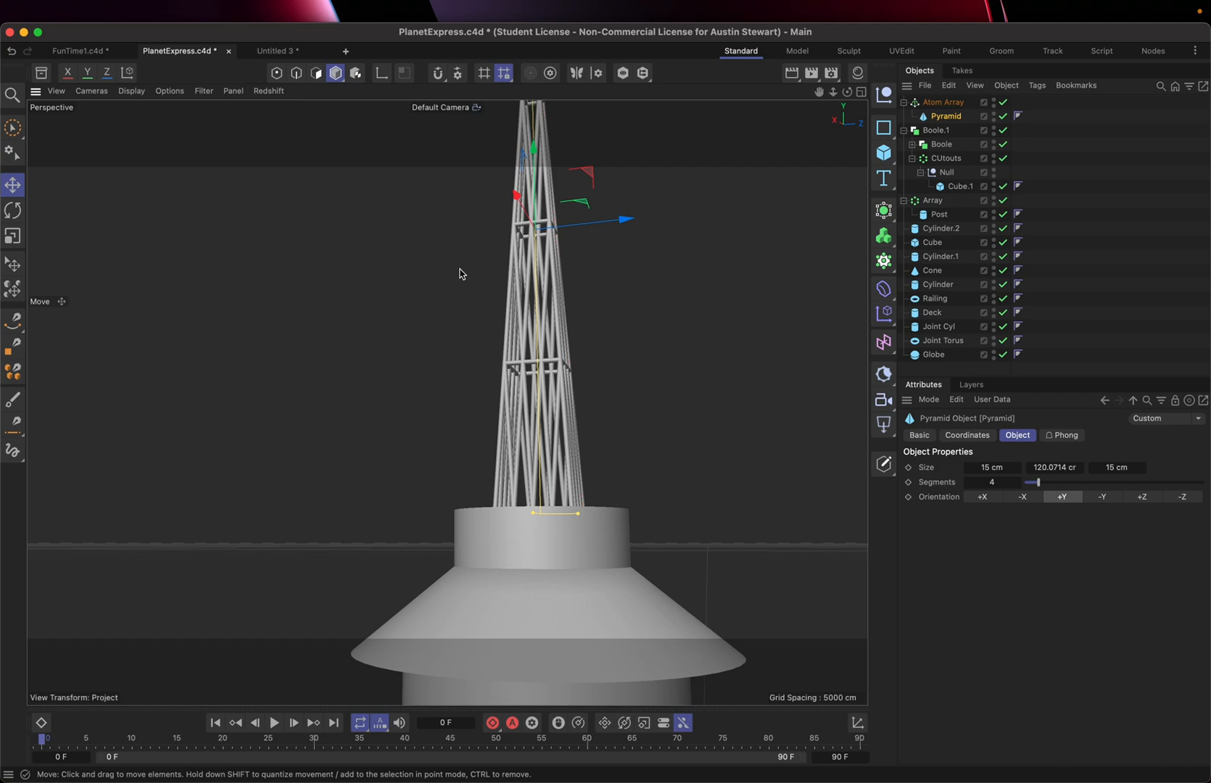
left_click(132, 91)
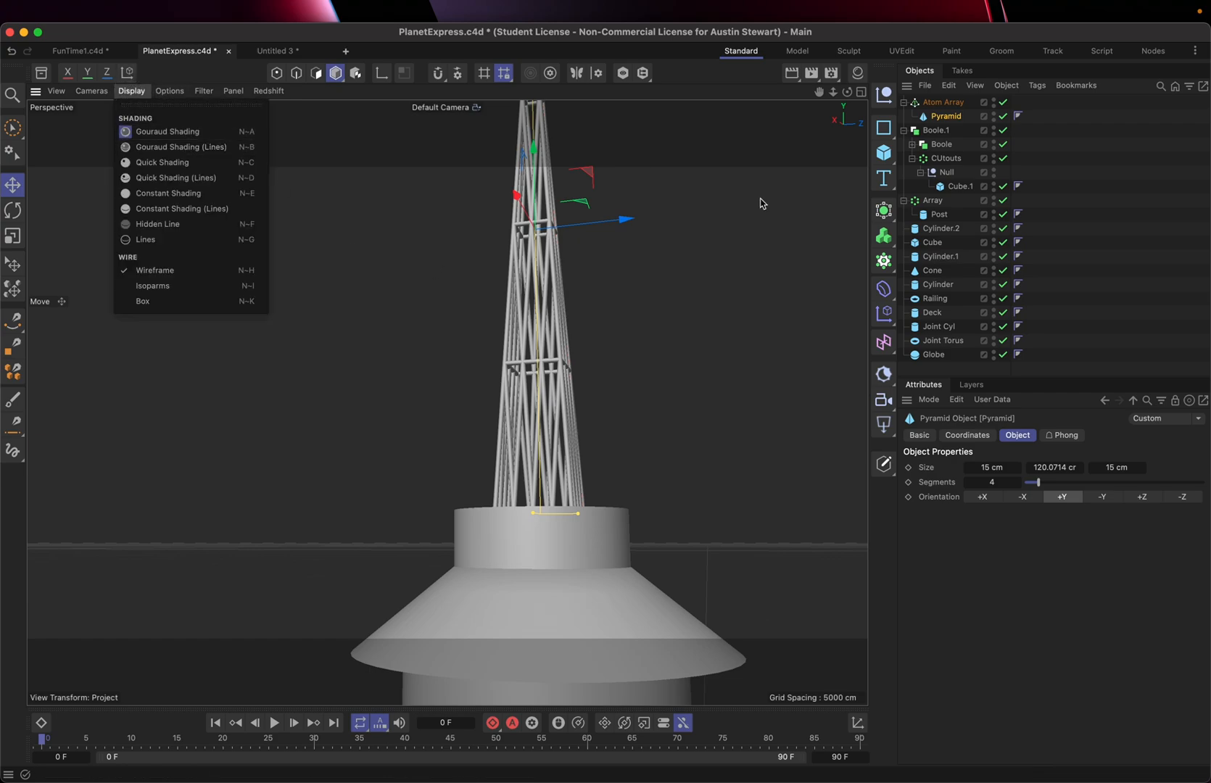
left_click(976, 608)
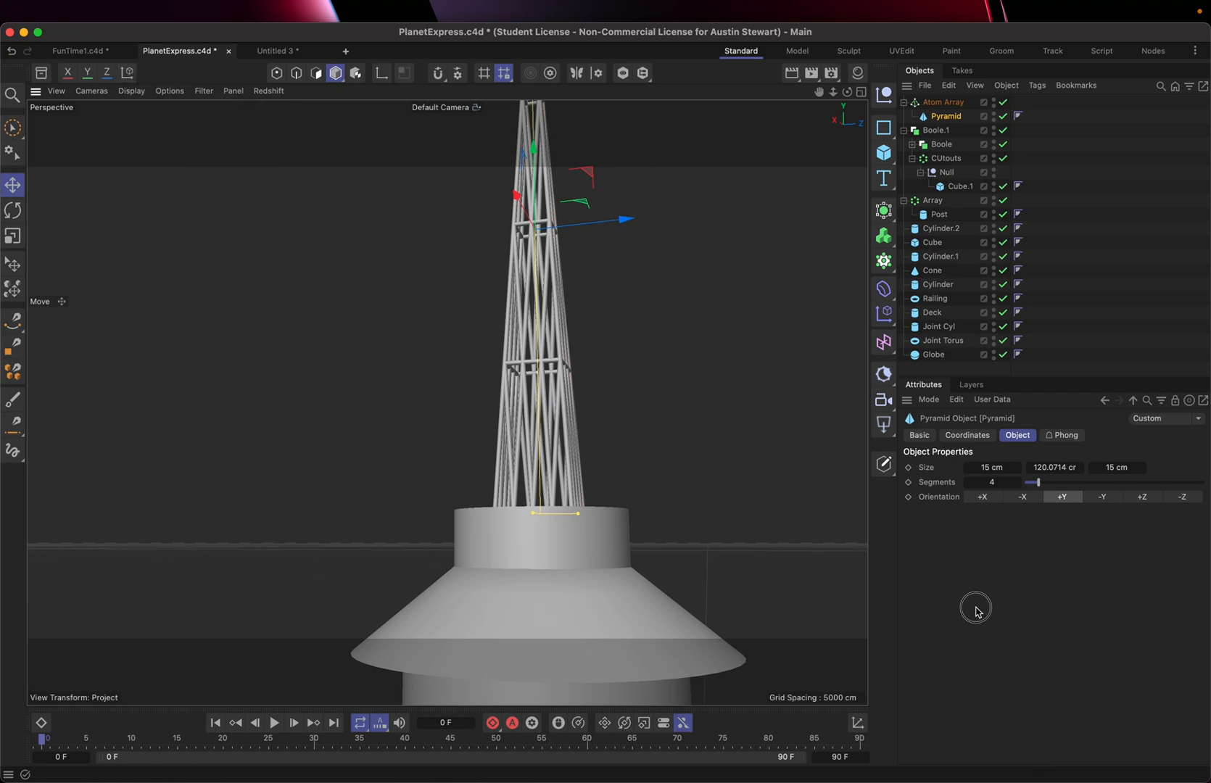
Add a Subdivision Surface generator to the scene
left_click(883, 212)
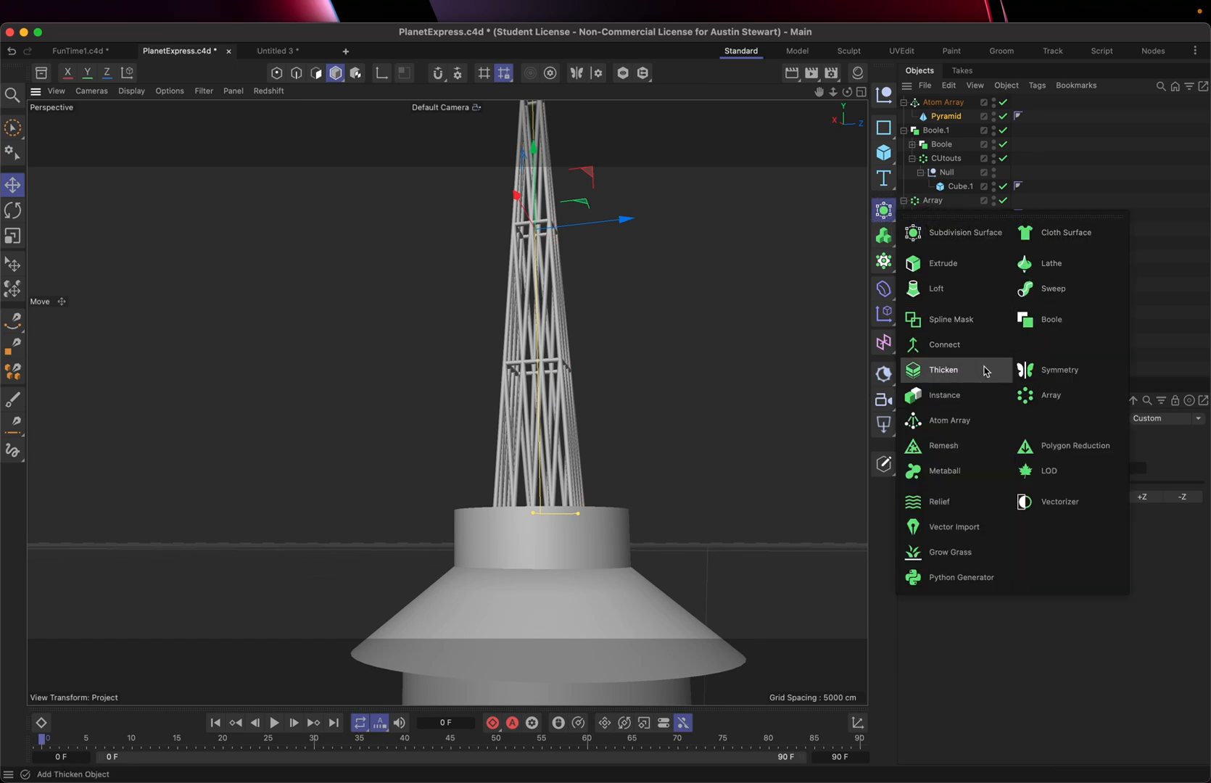
left_click(941, 428)
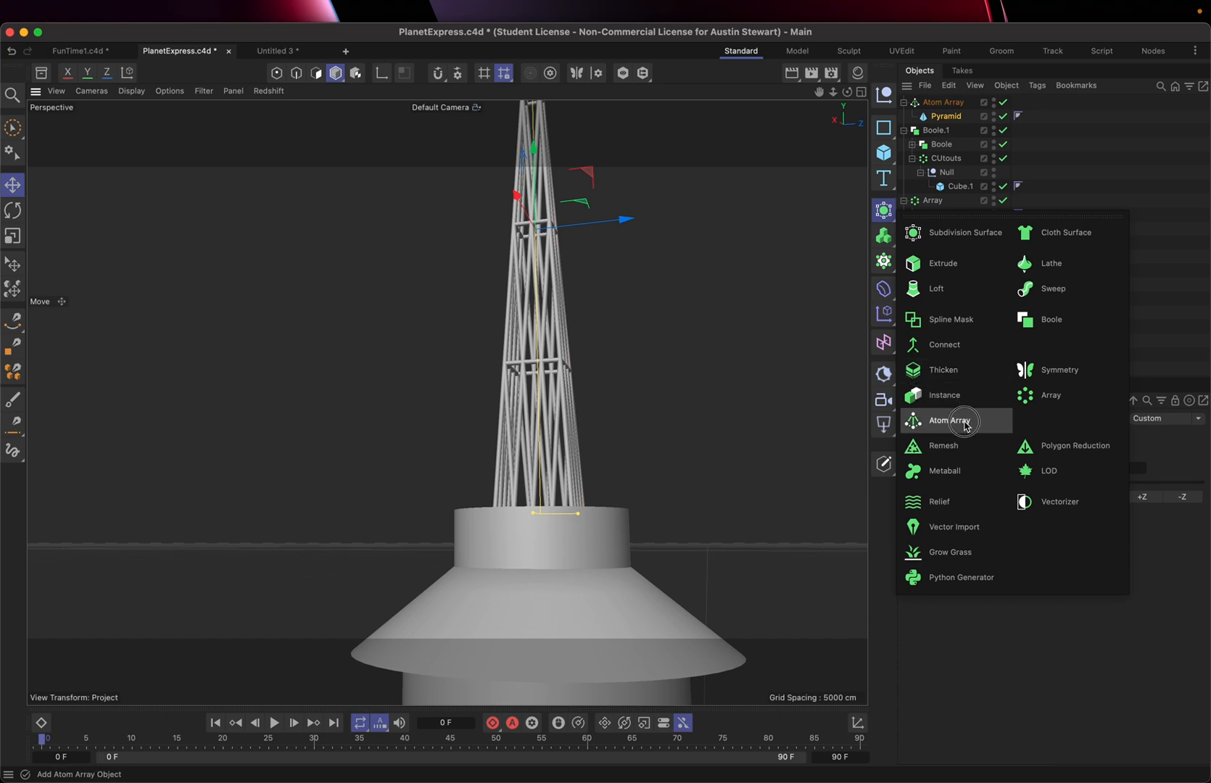
left_click(965, 225)
left_click(964, 227)
left_click(965, 233)
left_click(967, 238)
left_click(966, 238)
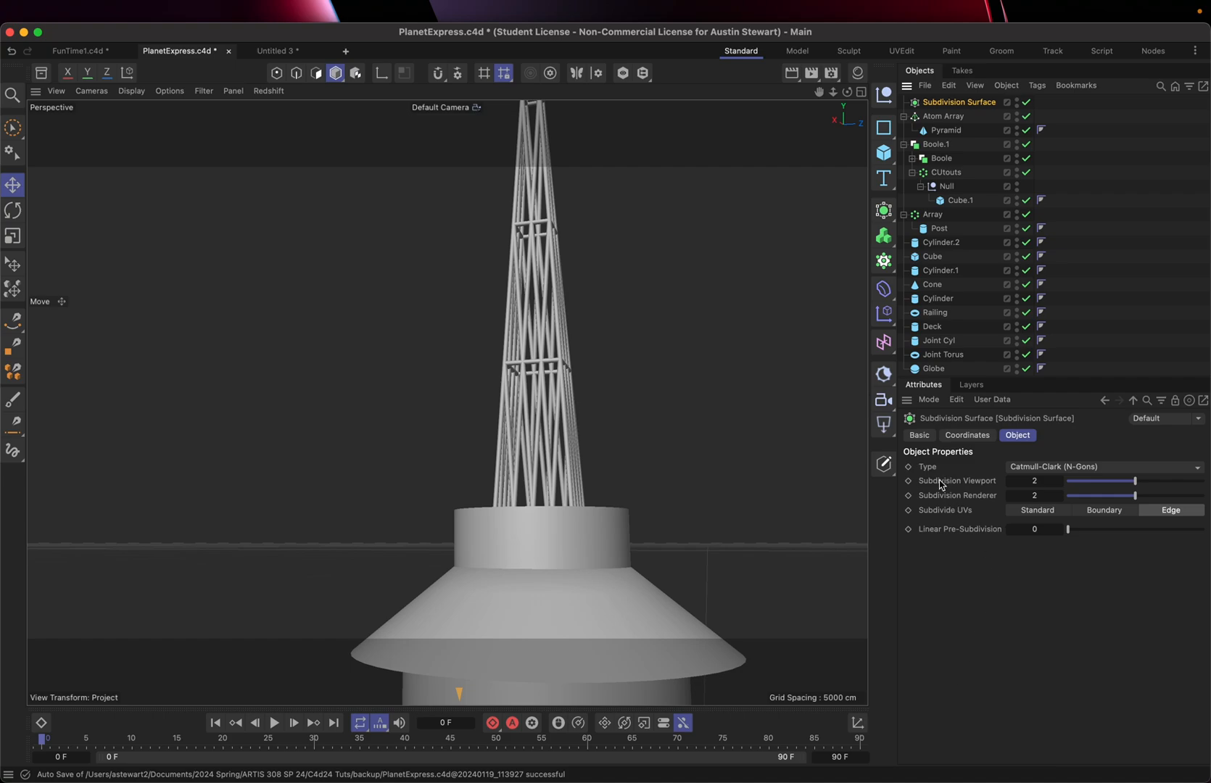
Open the help page for the Type property of the Subdivision Surface
right_click(953, 420)
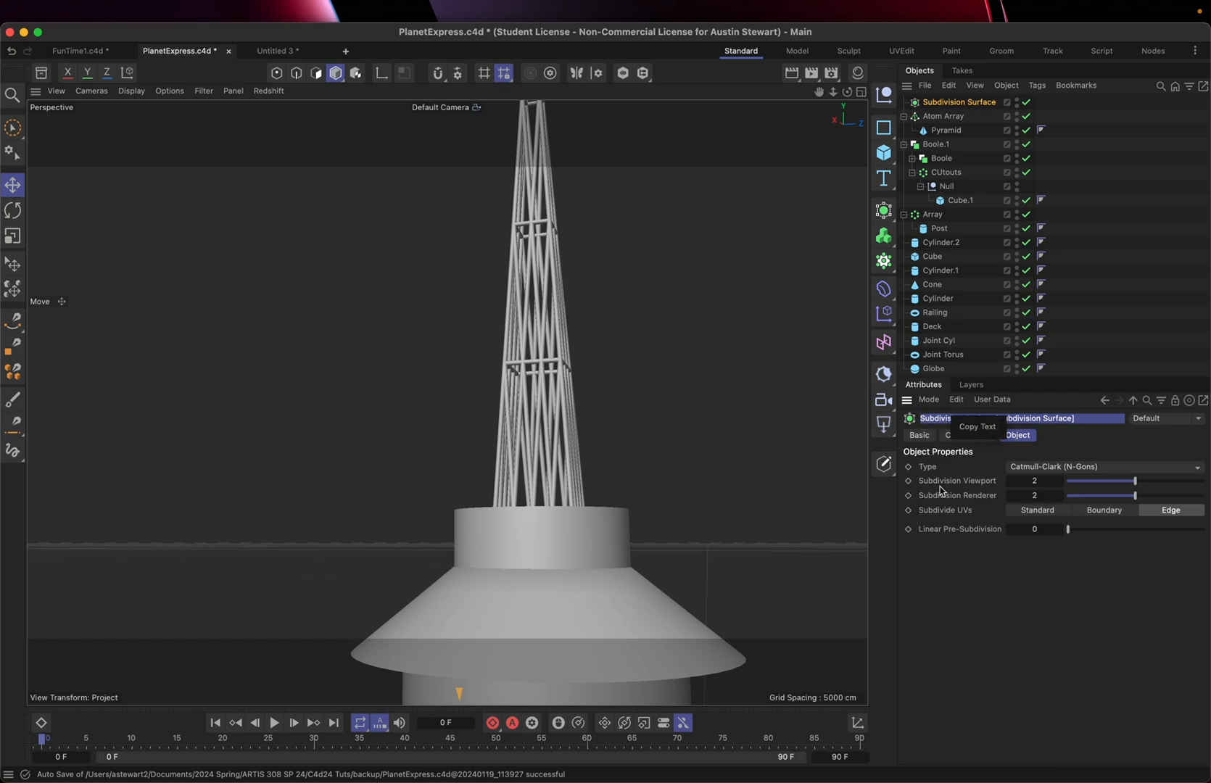
left_click(957, 573)
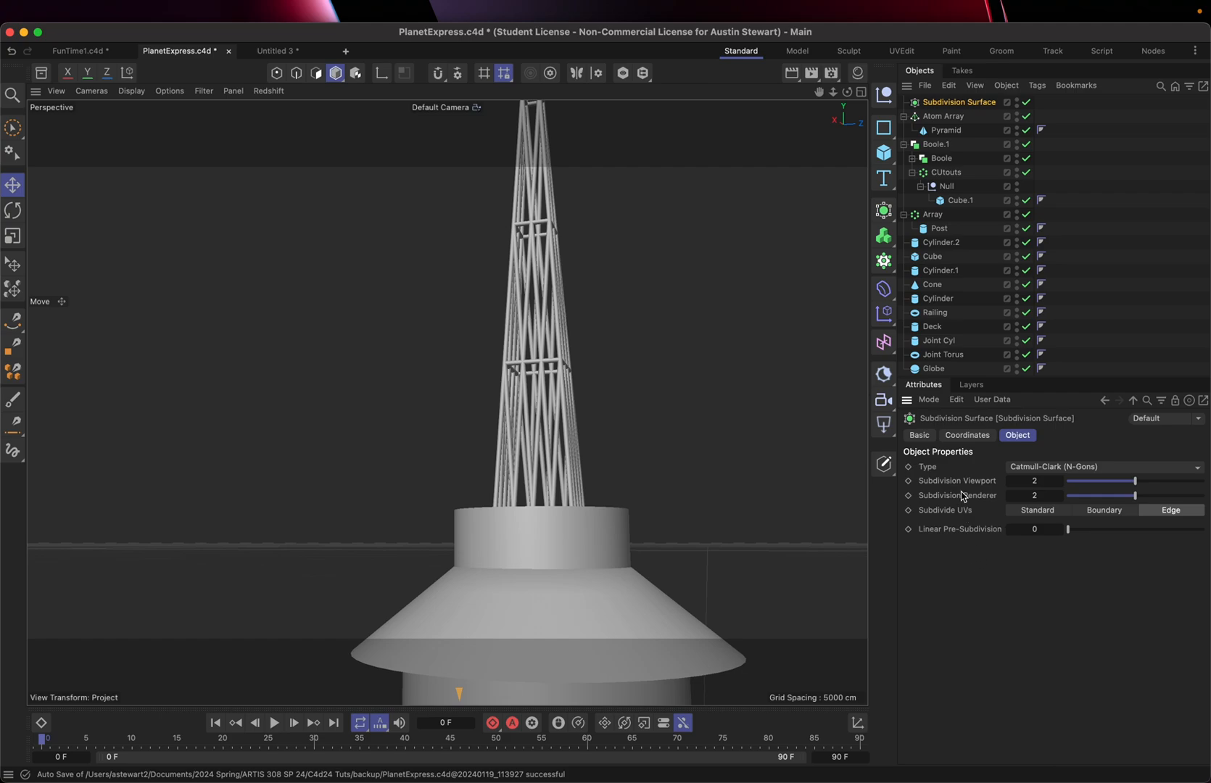
right_click(931, 470)
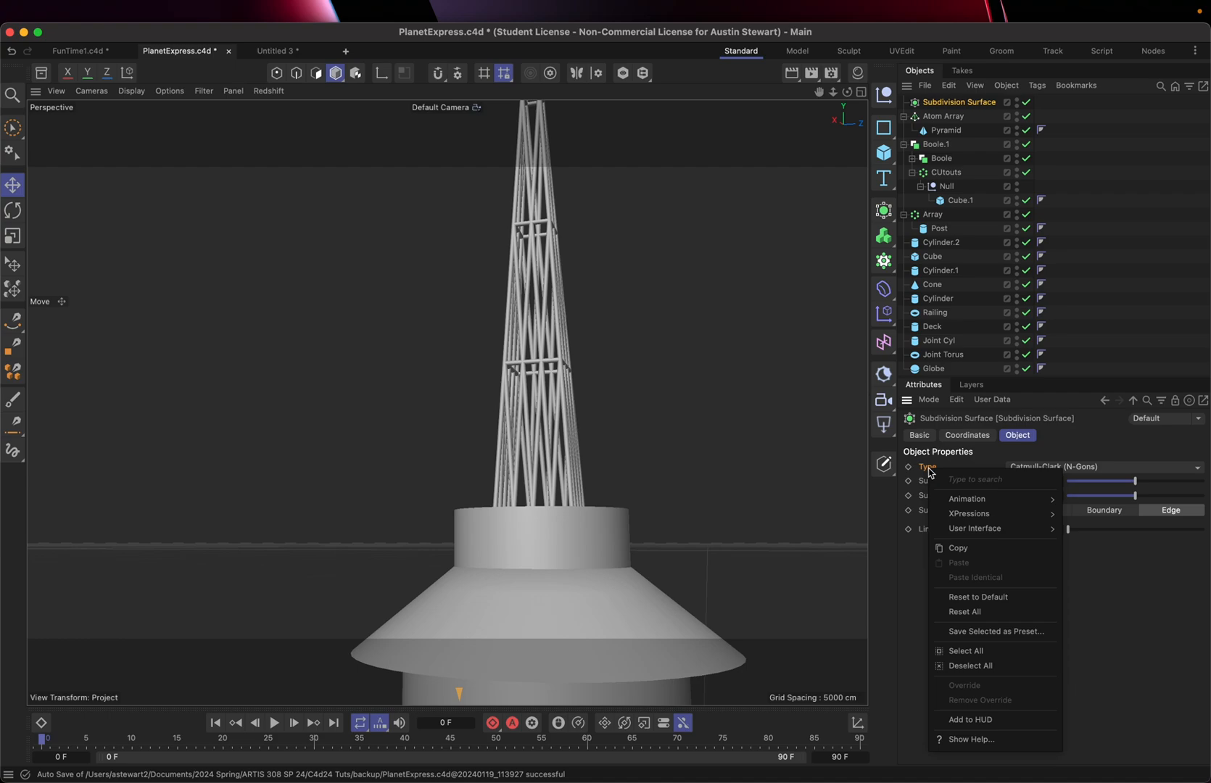
left_click(976, 740)
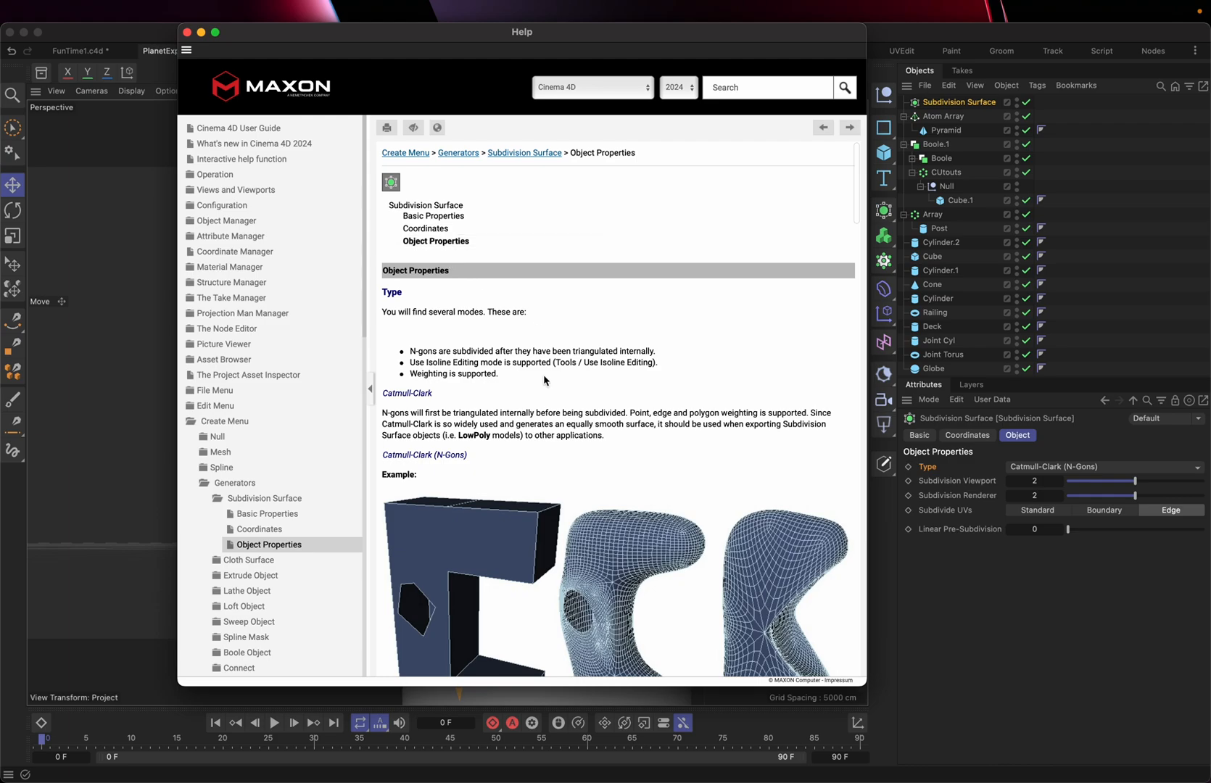
Read the Subdivision Surface help on subdivision types, viewport and renderer levels and Subdivide UVs, and close the help
scroll(544, 378, "down", 3)
scroll(544, 377, "down", 15)
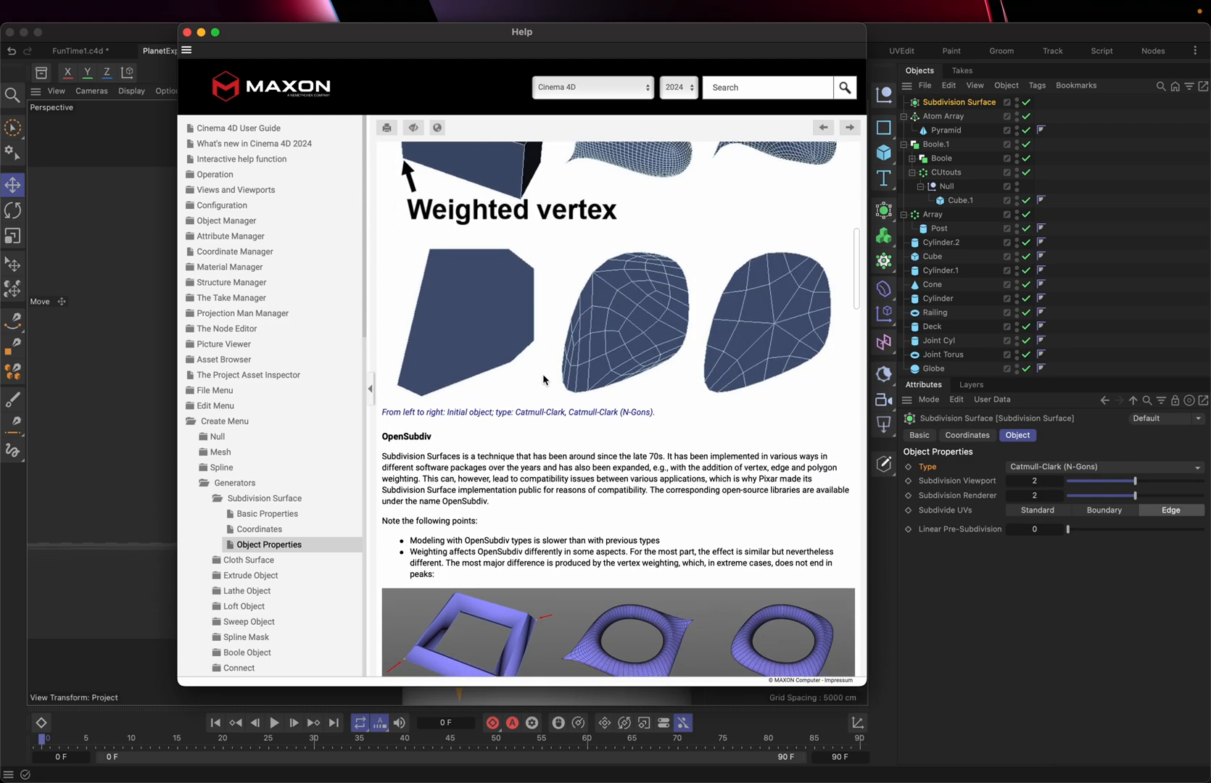
scroll(544, 378, "down", 8)
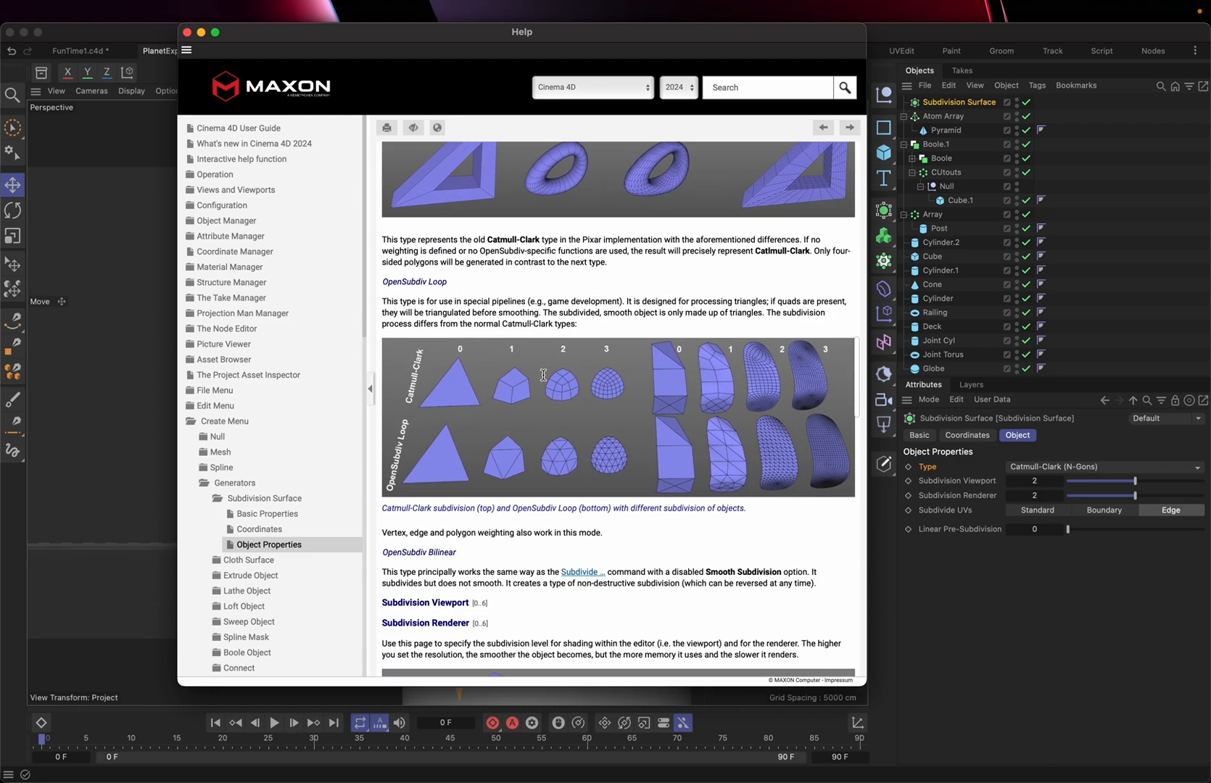
scroll(544, 375, "down", 8)
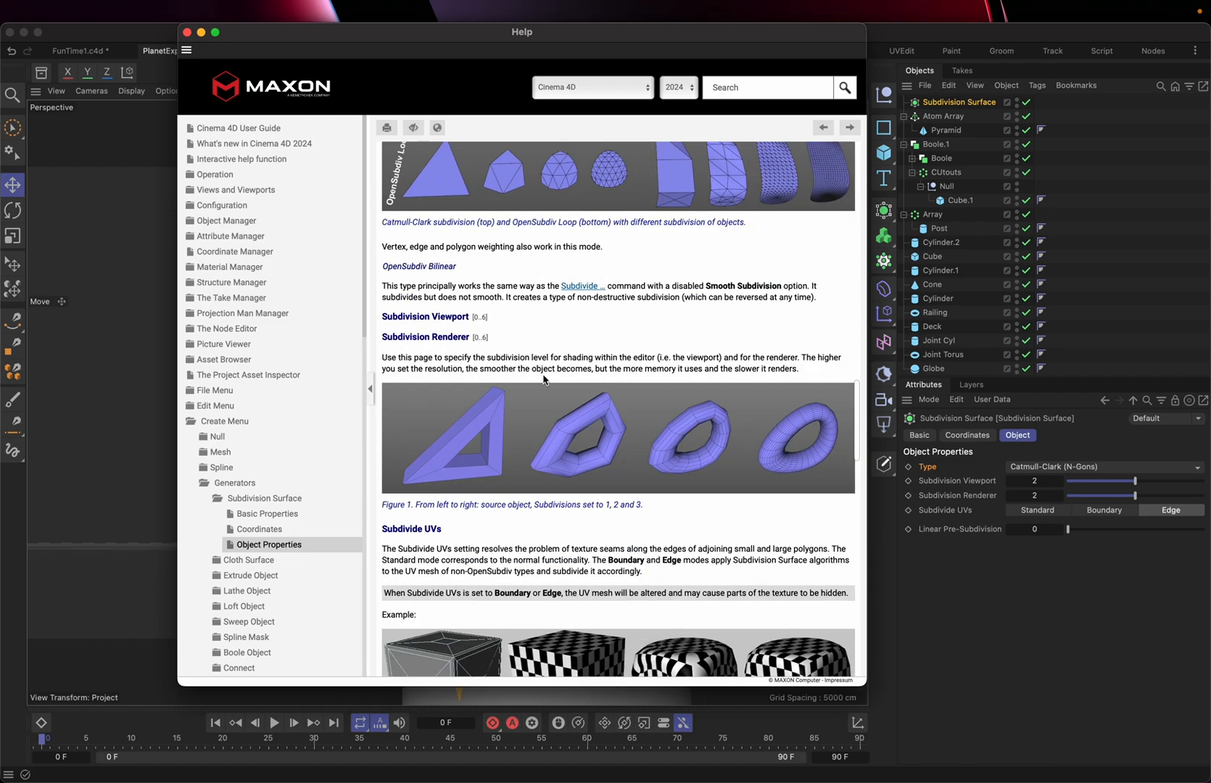
scroll(544, 378, "up", 3)
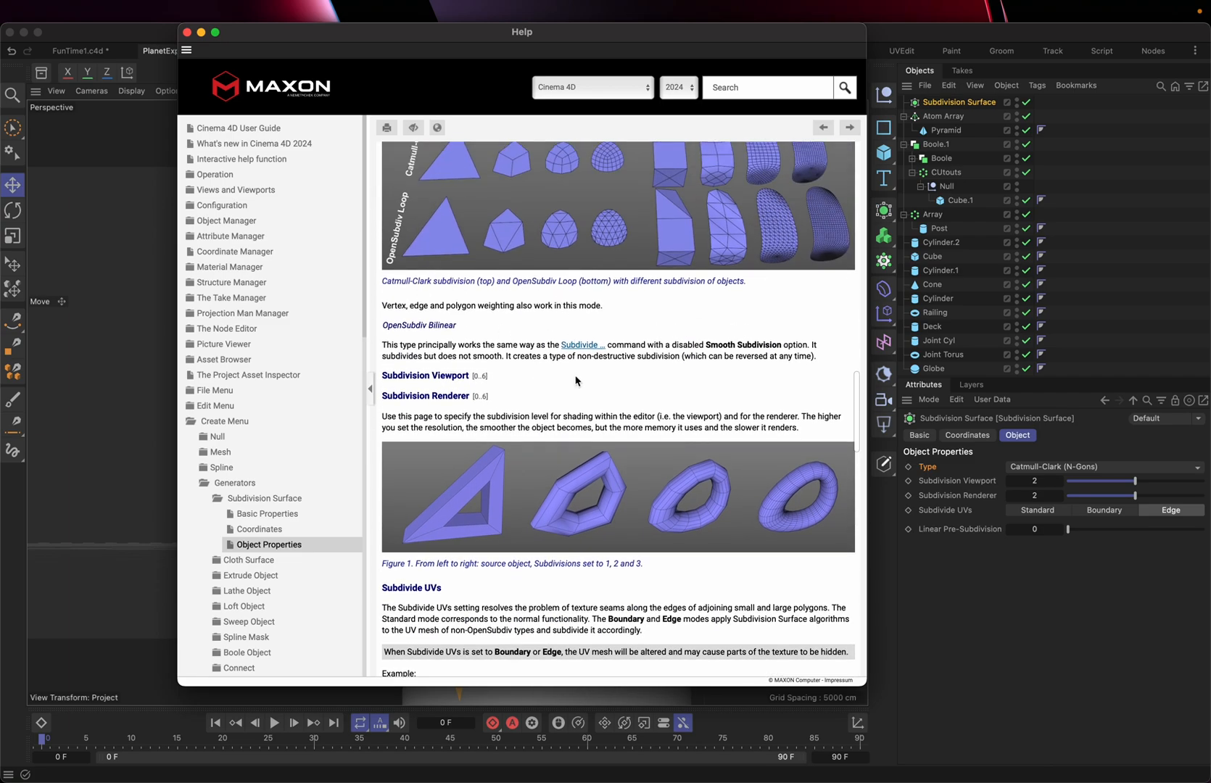
scroll(575, 379, "down", 3)
scroll(575, 379, "down", 1)
scroll(575, 379, "down", 3)
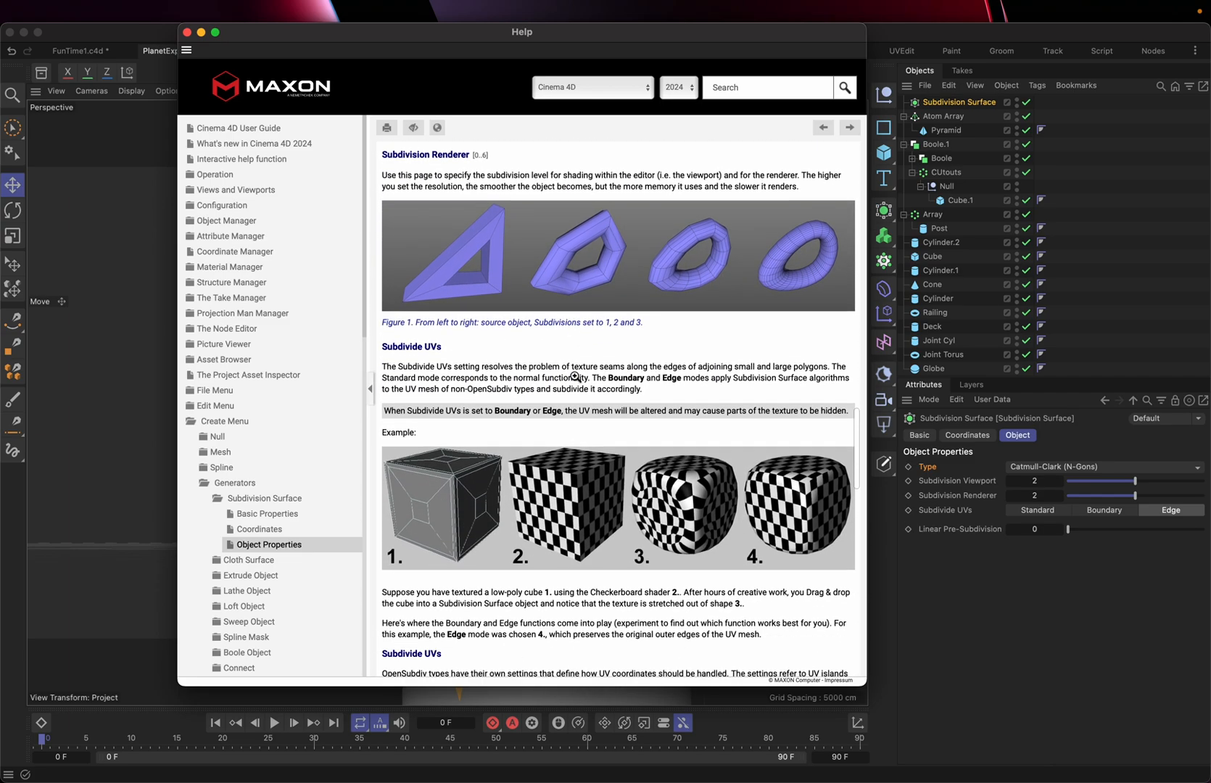
scroll(574, 375, "up", 2)
scroll(575, 376, "up", 15)
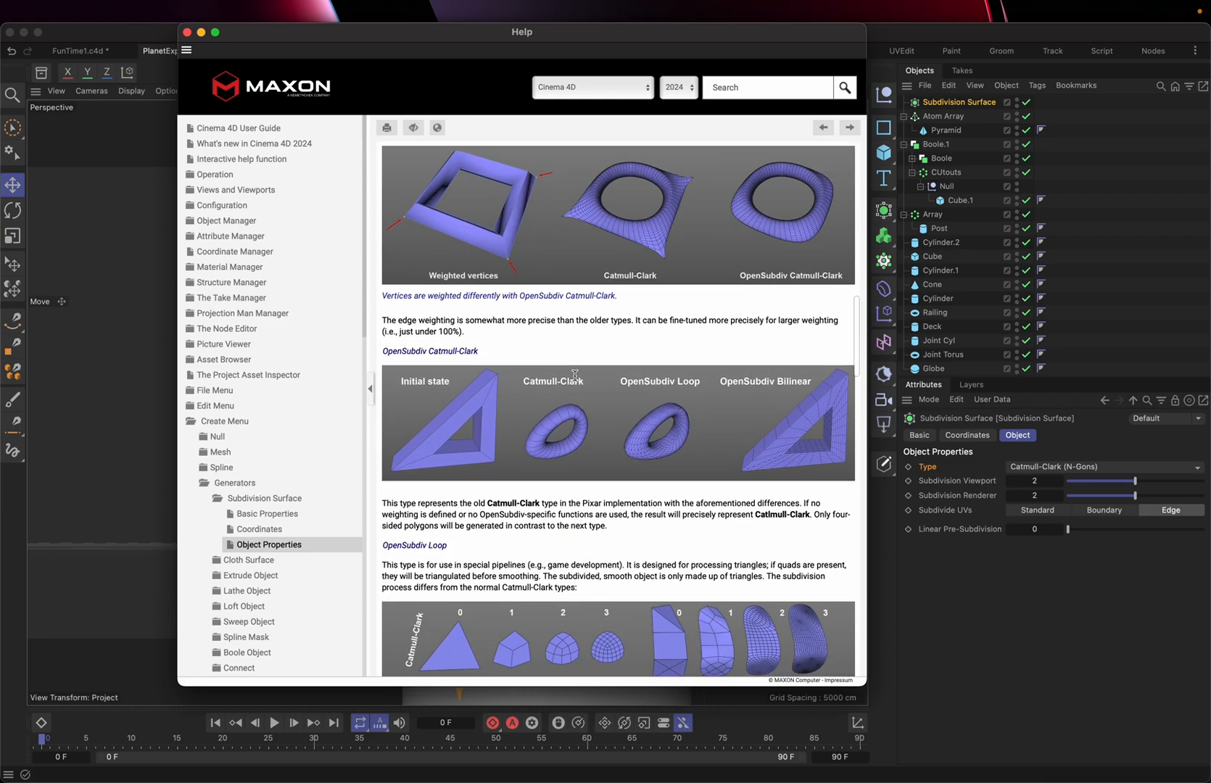
scroll(575, 375, "up", 3)
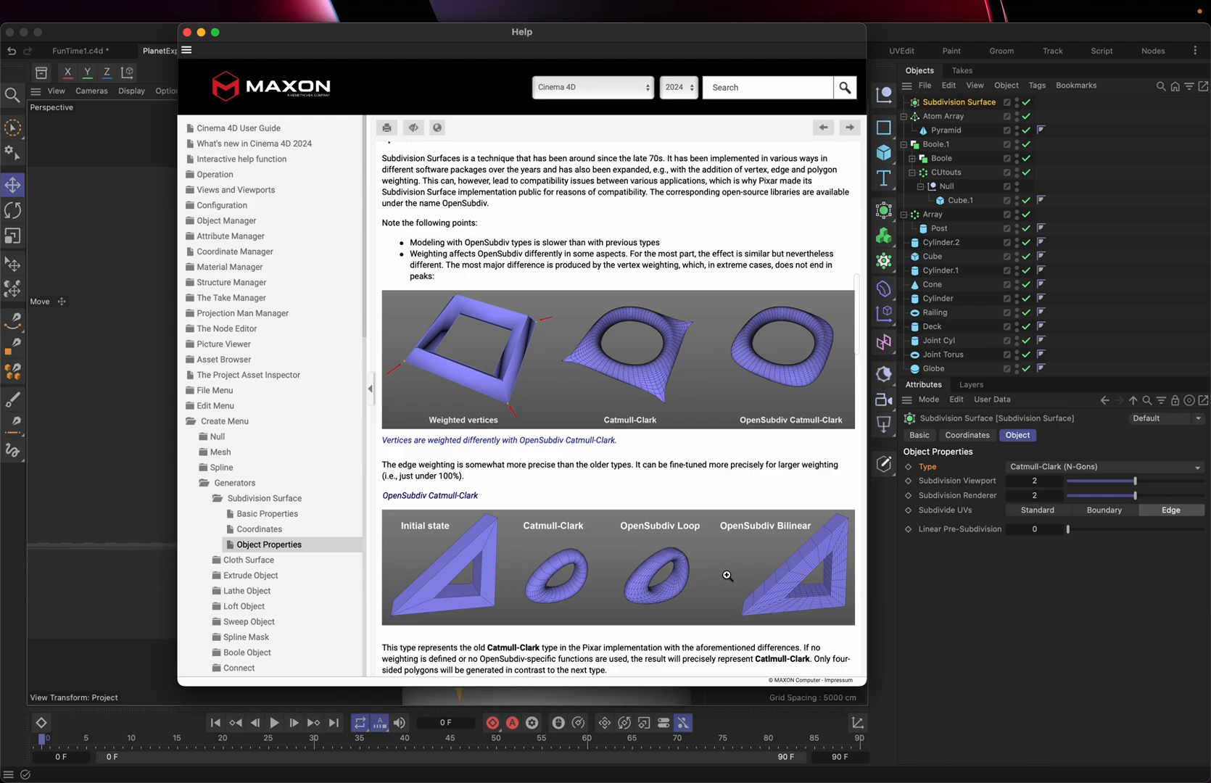
scroll(727, 575, "up", 15)
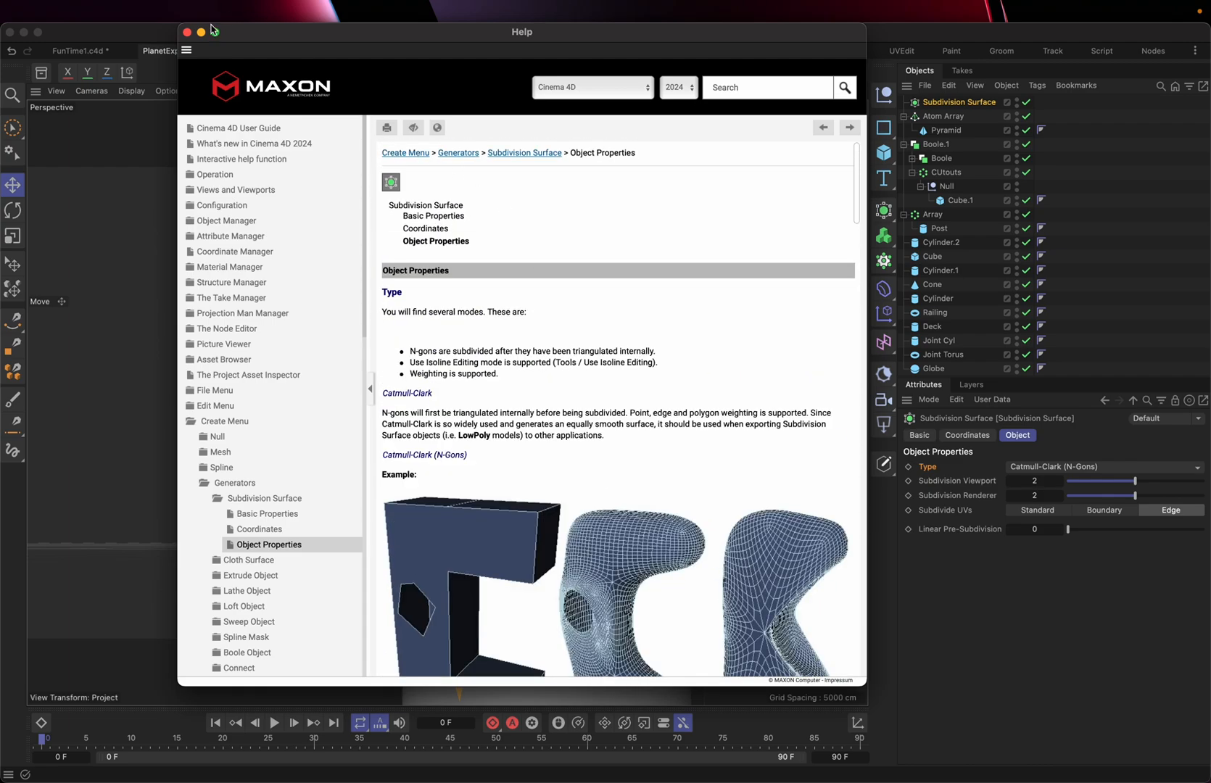
left_click(187, 33)
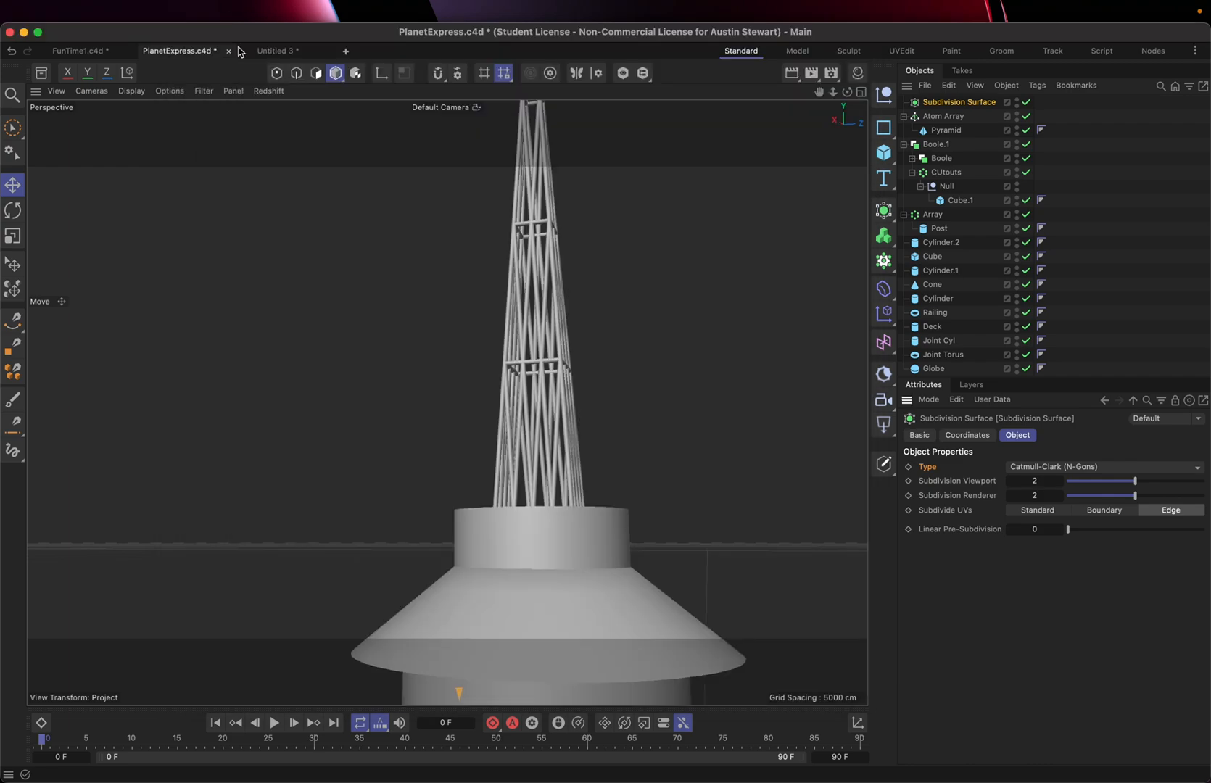
Delete the Subdivision Surface object from the scene
right_click(956, 498)
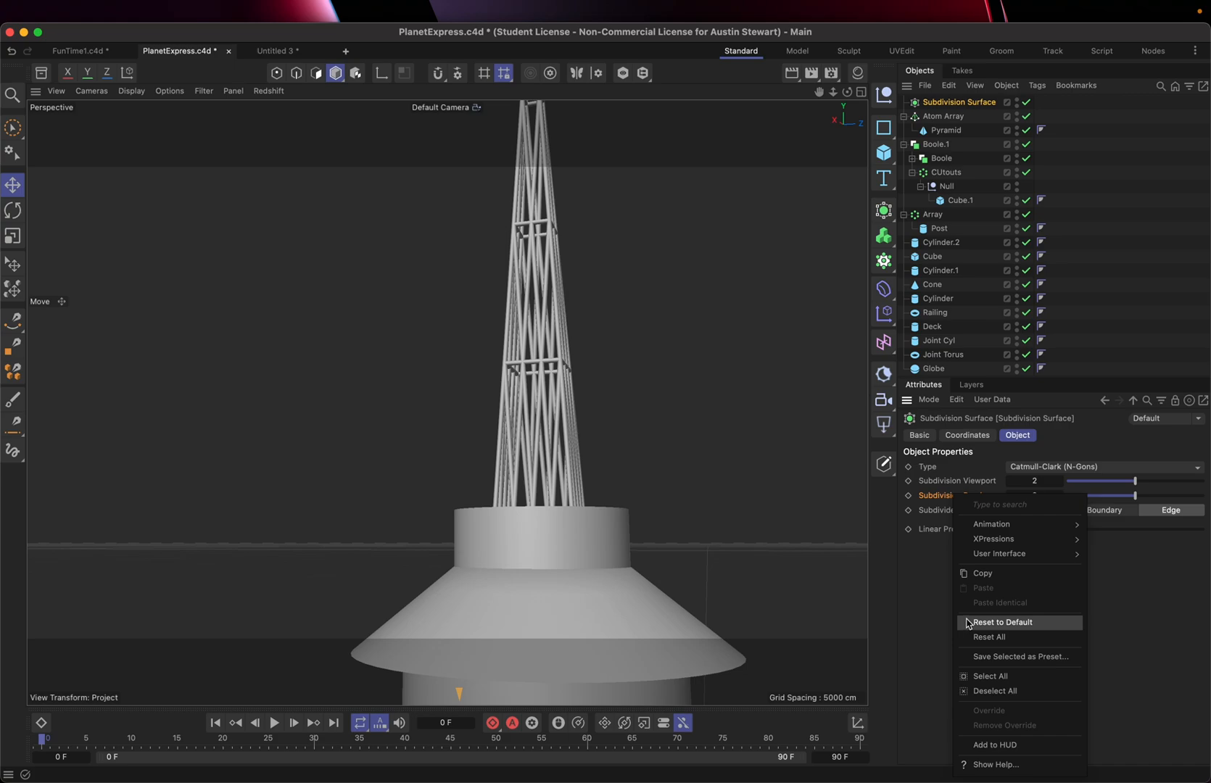
left_click(930, 592)
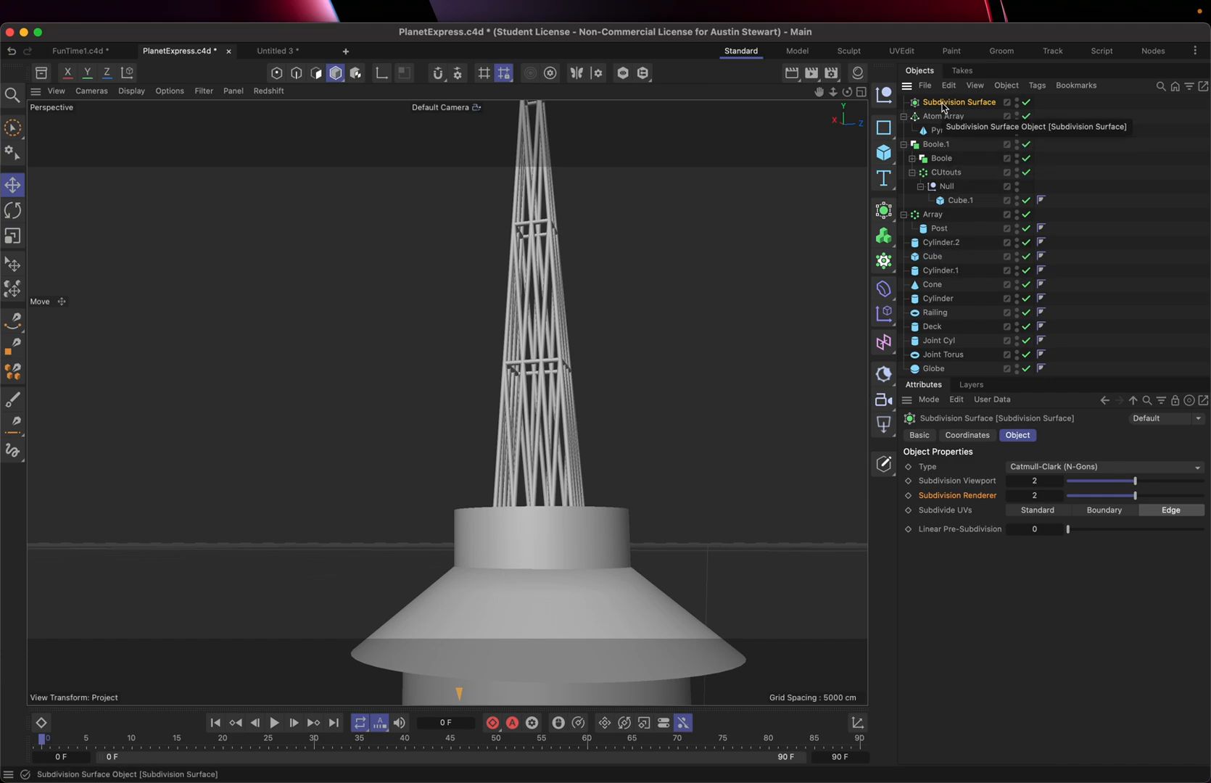
key("Delete")
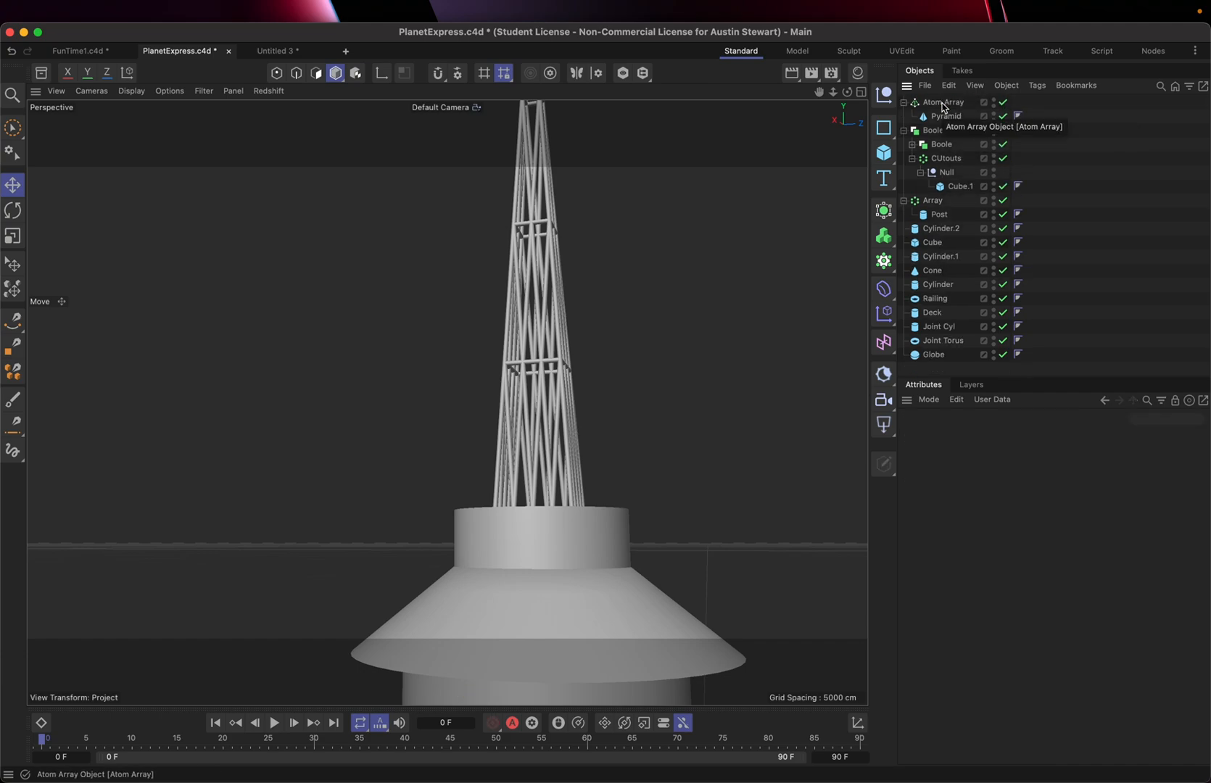
Inspect the shaded tower from the lattice spire and globe railing down to the base and entrance
scroll(579, 383, "down", 2)
scroll(579, 387, "down", 5)
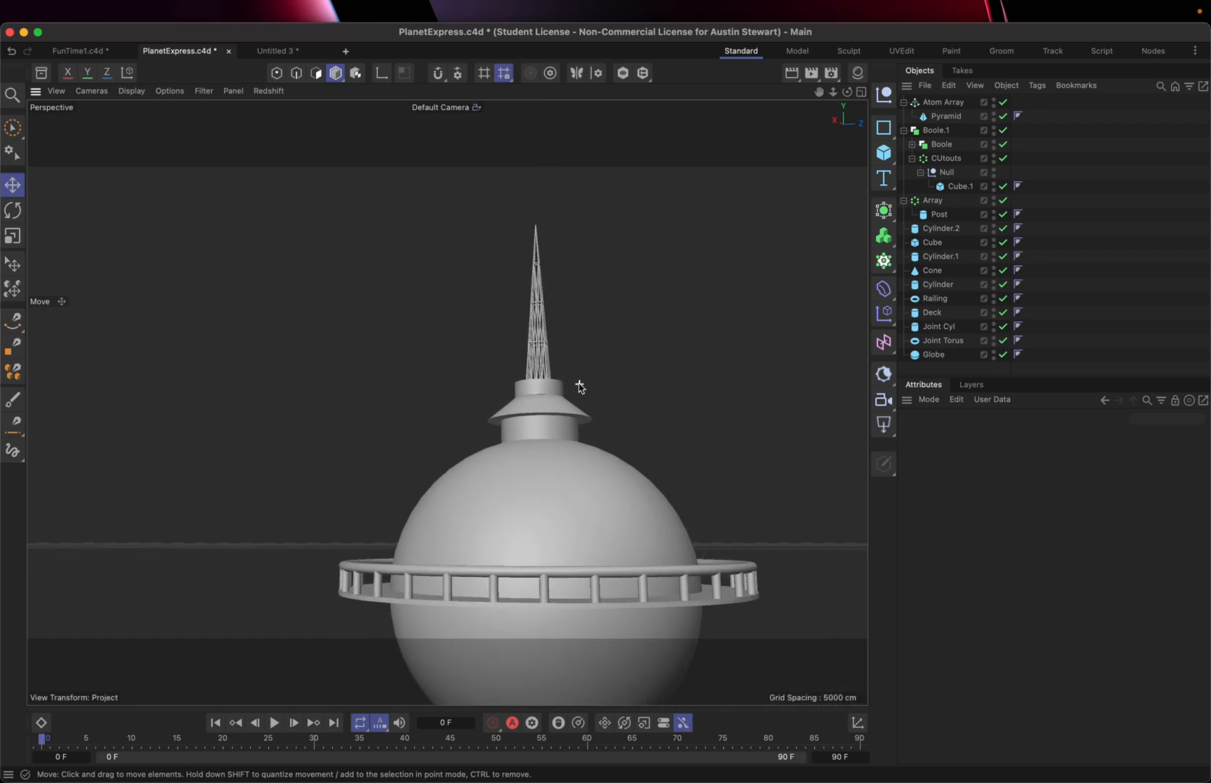
scroll(579, 386, "up", 3)
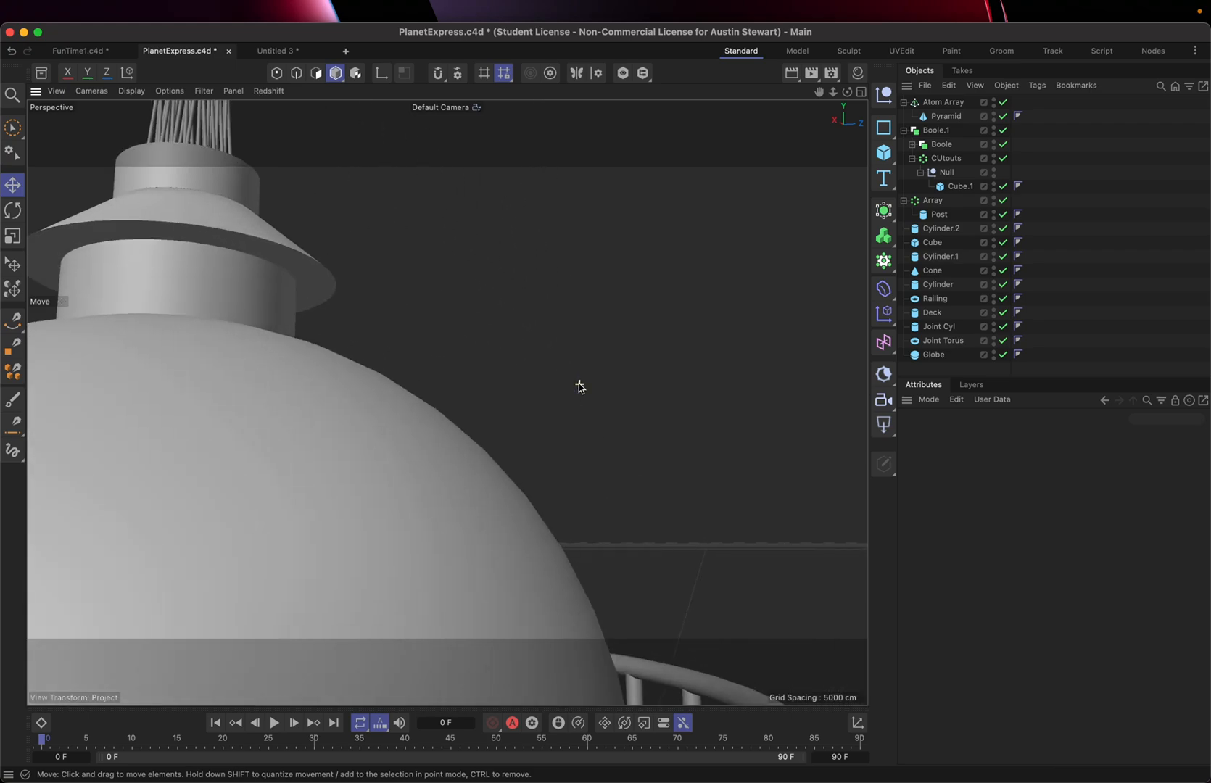
scroll(578, 387, "down", 1)
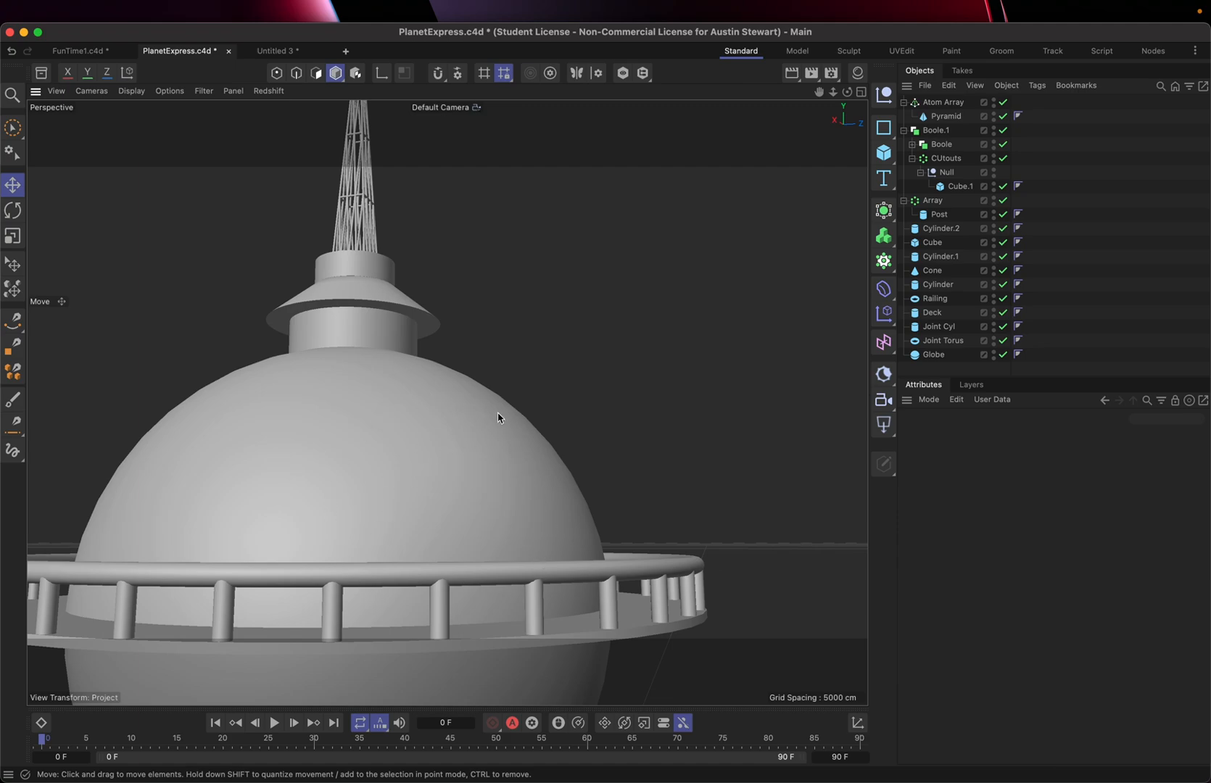
scroll(539, 554, "down", 6)
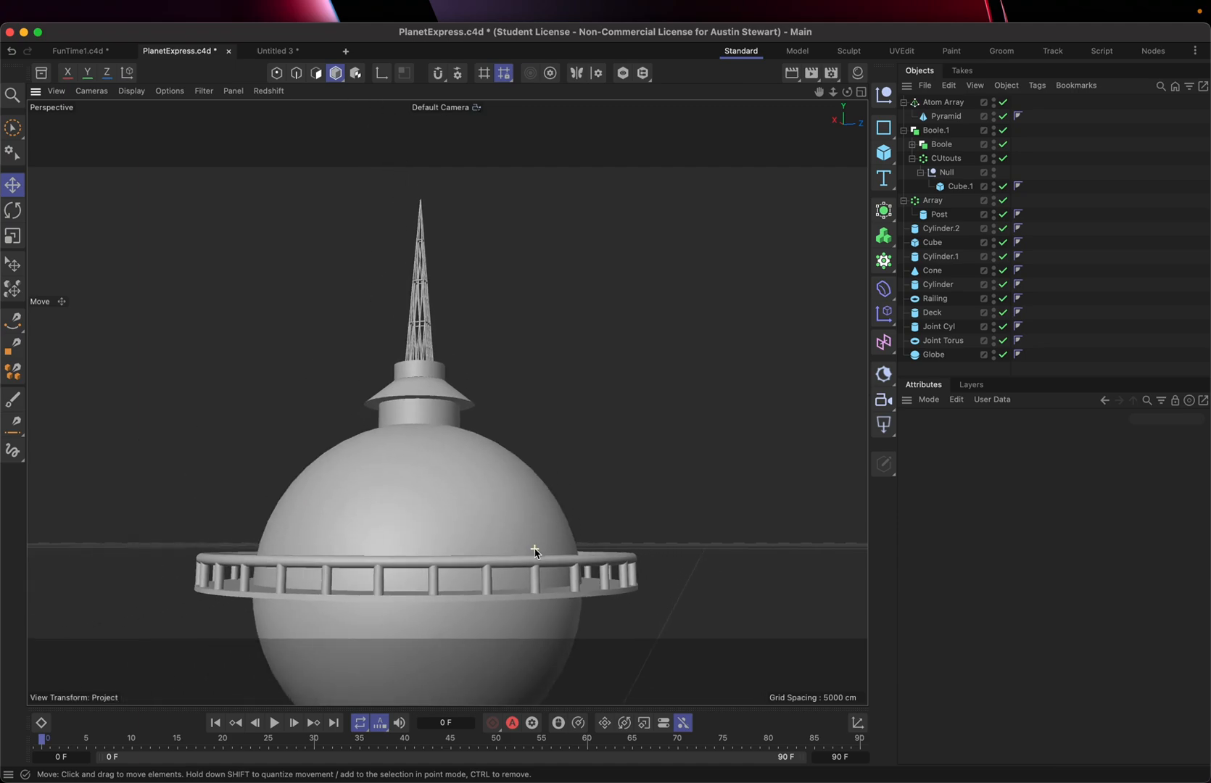
scroll(535, 553, "up", 3)
scroll(535, 552, "down", 5)
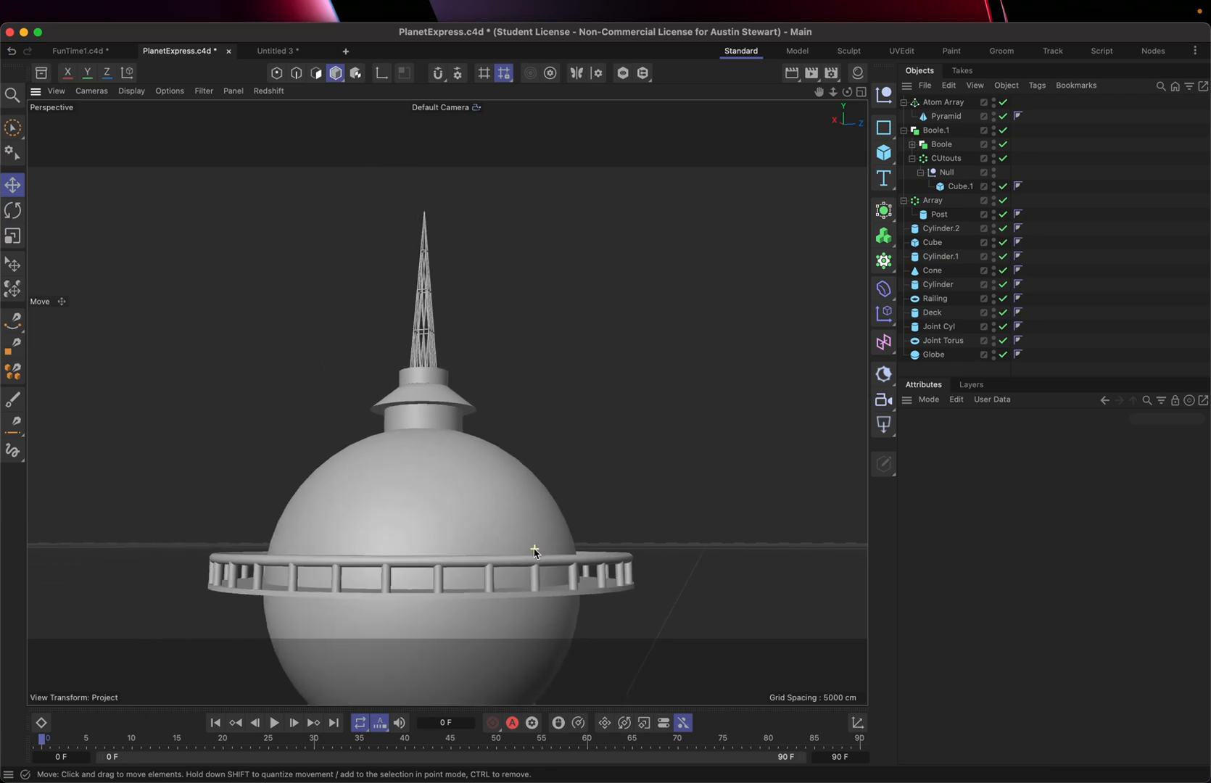
scroll(535, 553, "up", 3)
scroll(534, 553, "down", 4)
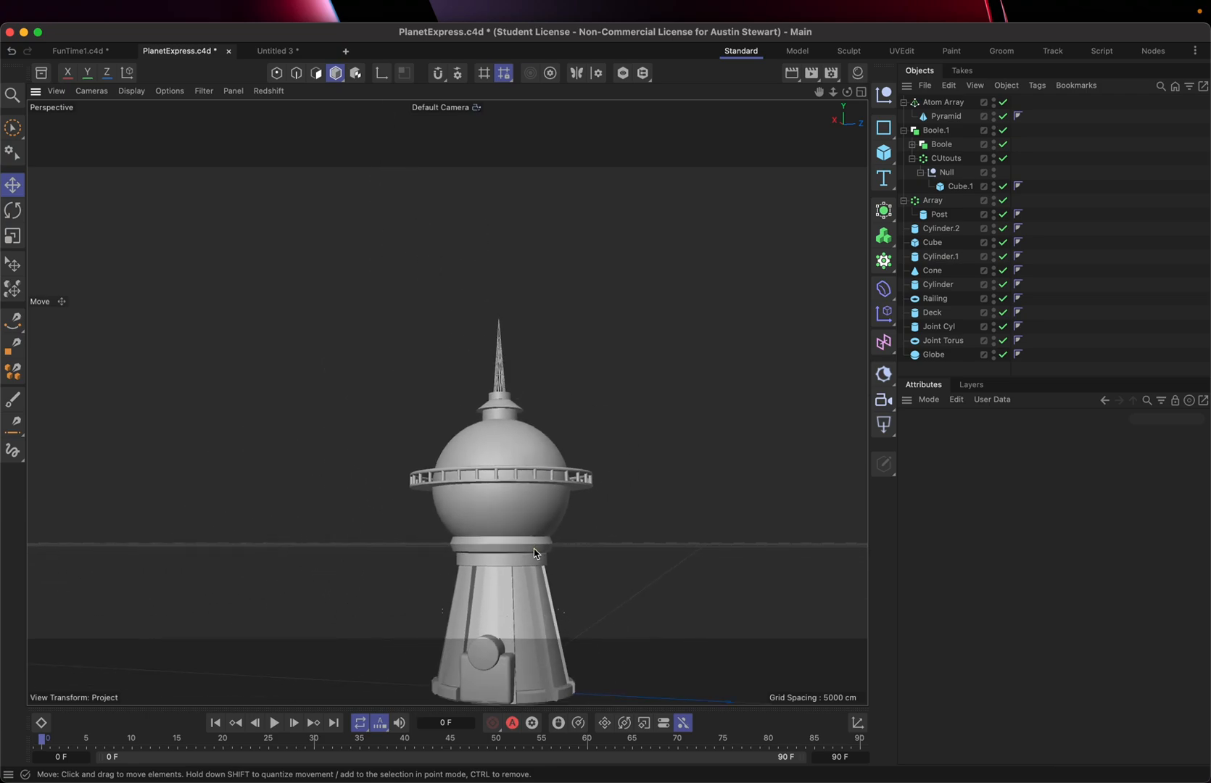
scroll(534, 552, "up", 4)
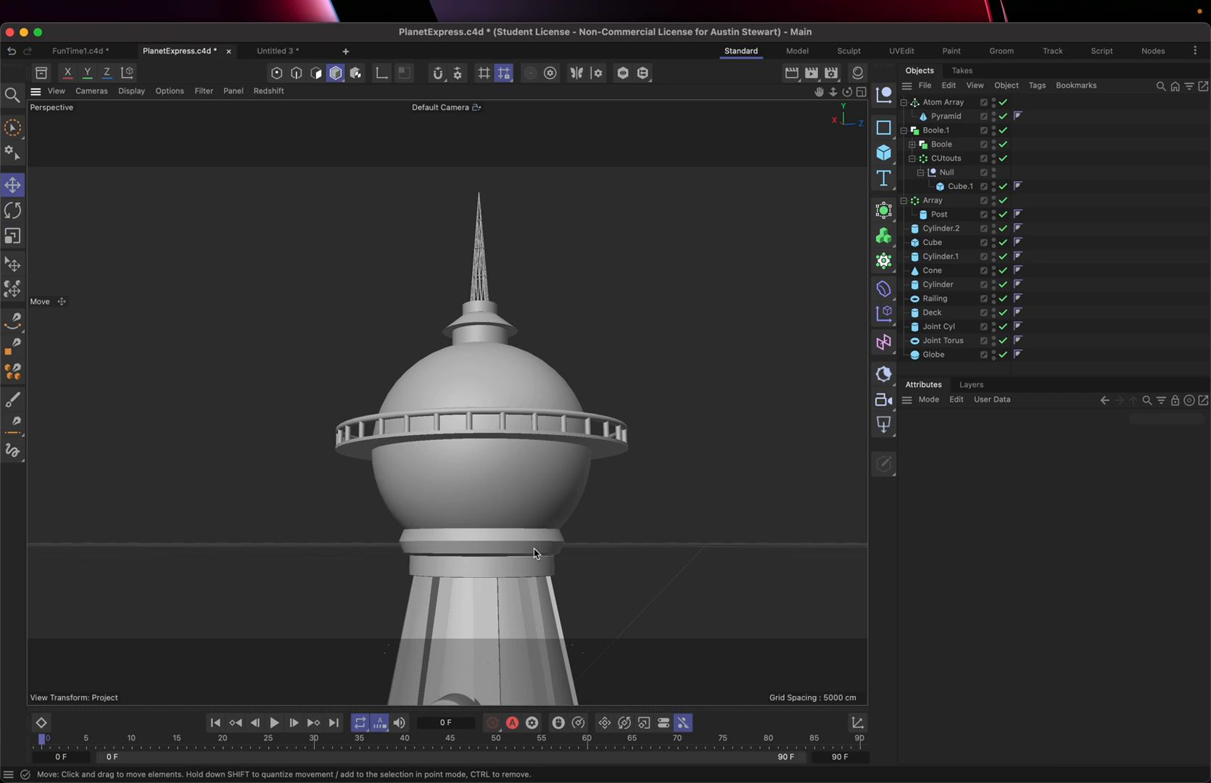
mouse_move(534, 553)
middle_mouse_down("alt")
mouse_move(529, 414)
mouse_move(527, 428)
middle_mouse_up("alt")
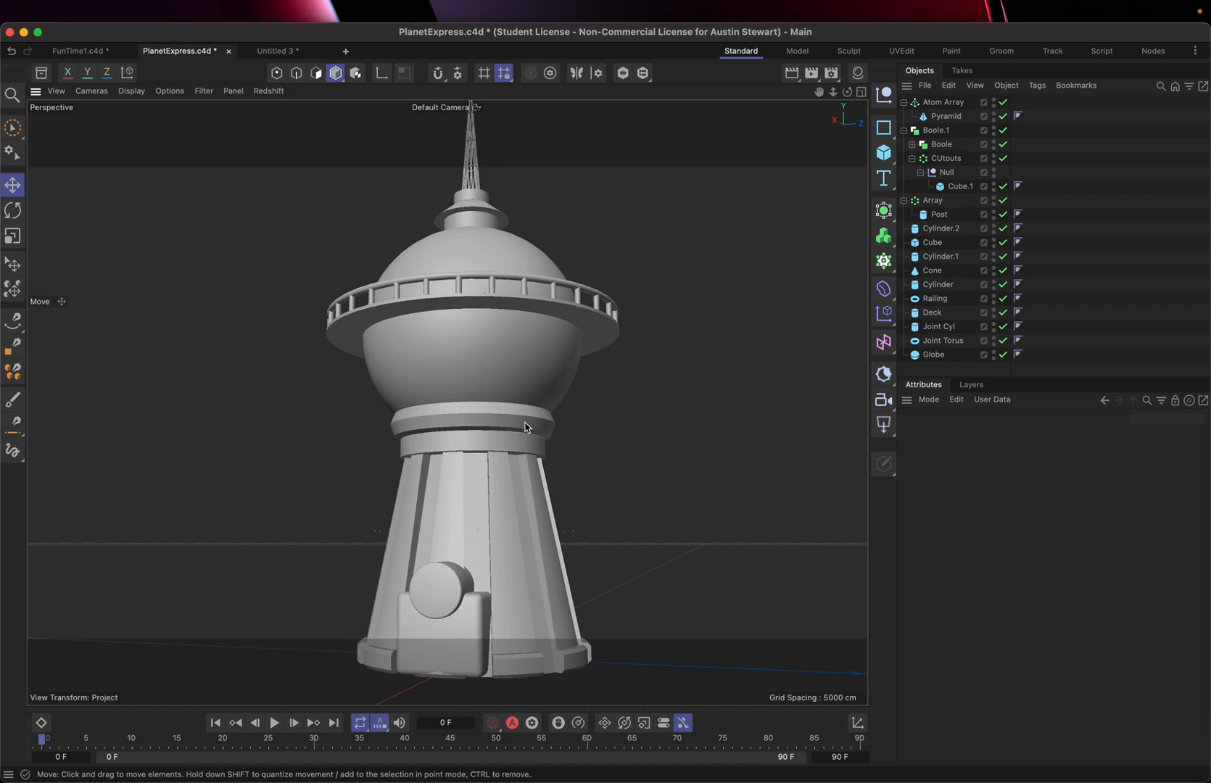
Save the PlanetExpress project and create a new empty project
key("super+s")
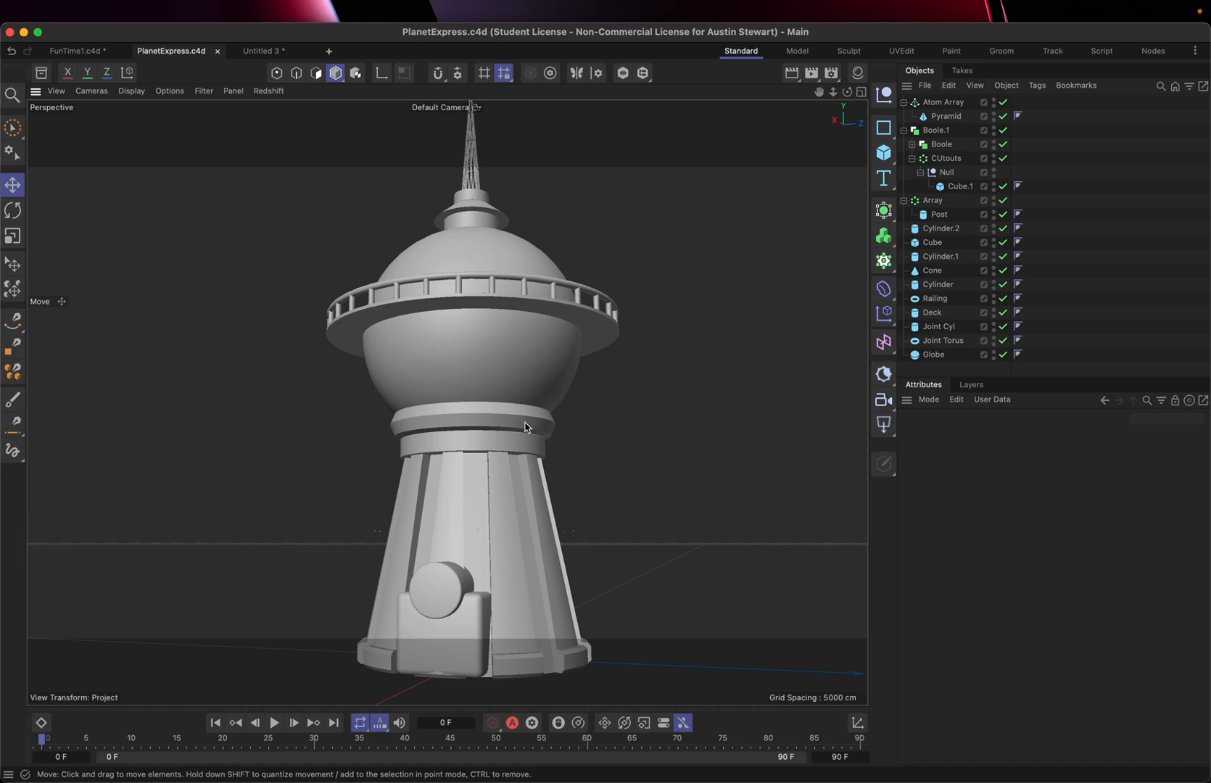
key("super+n")
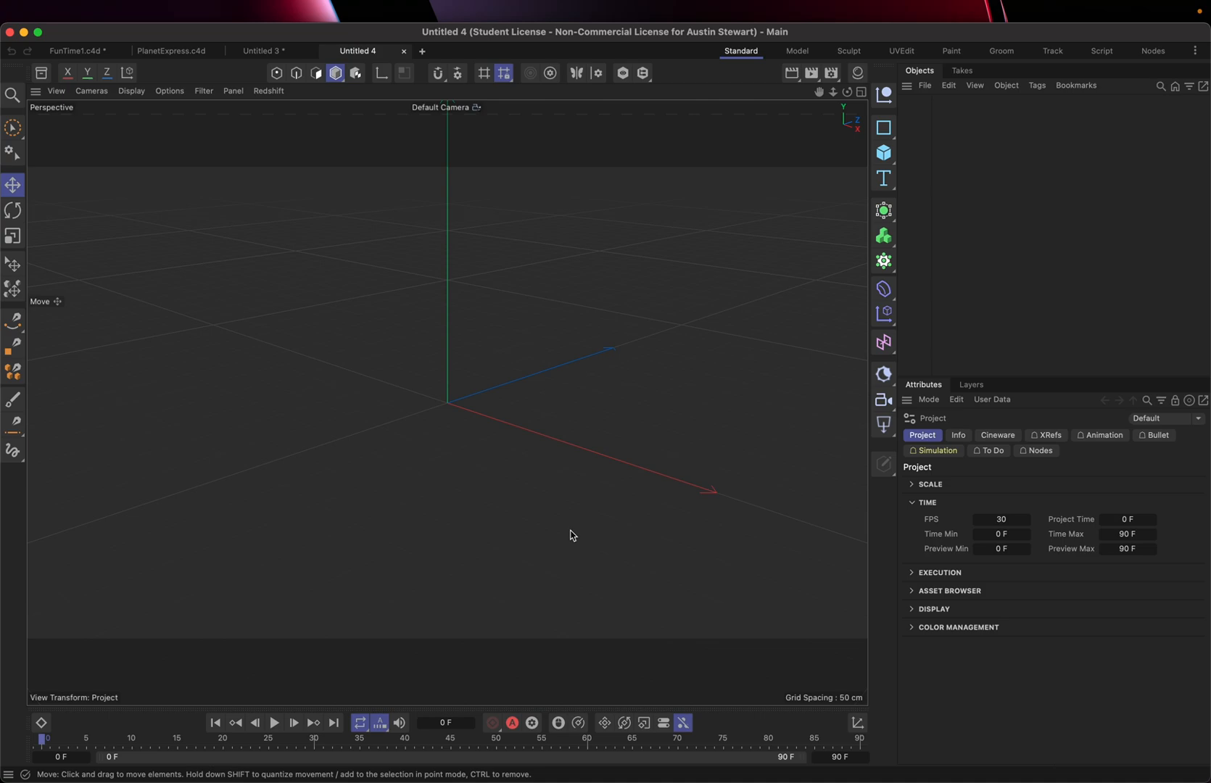
Add a cylinder primitive to the empty scene and compare it with the arched dormer windows in the Planet Express reference image
left_click(881, 154)
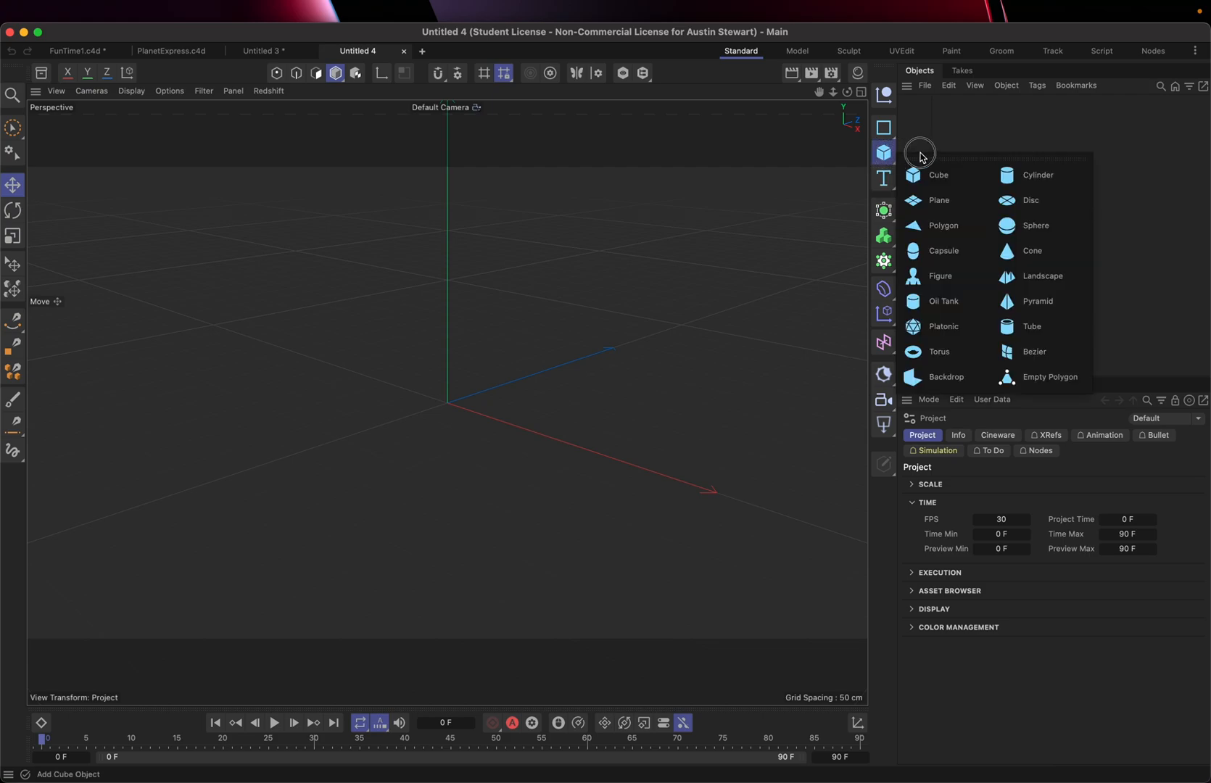
left_click(1009, 180)
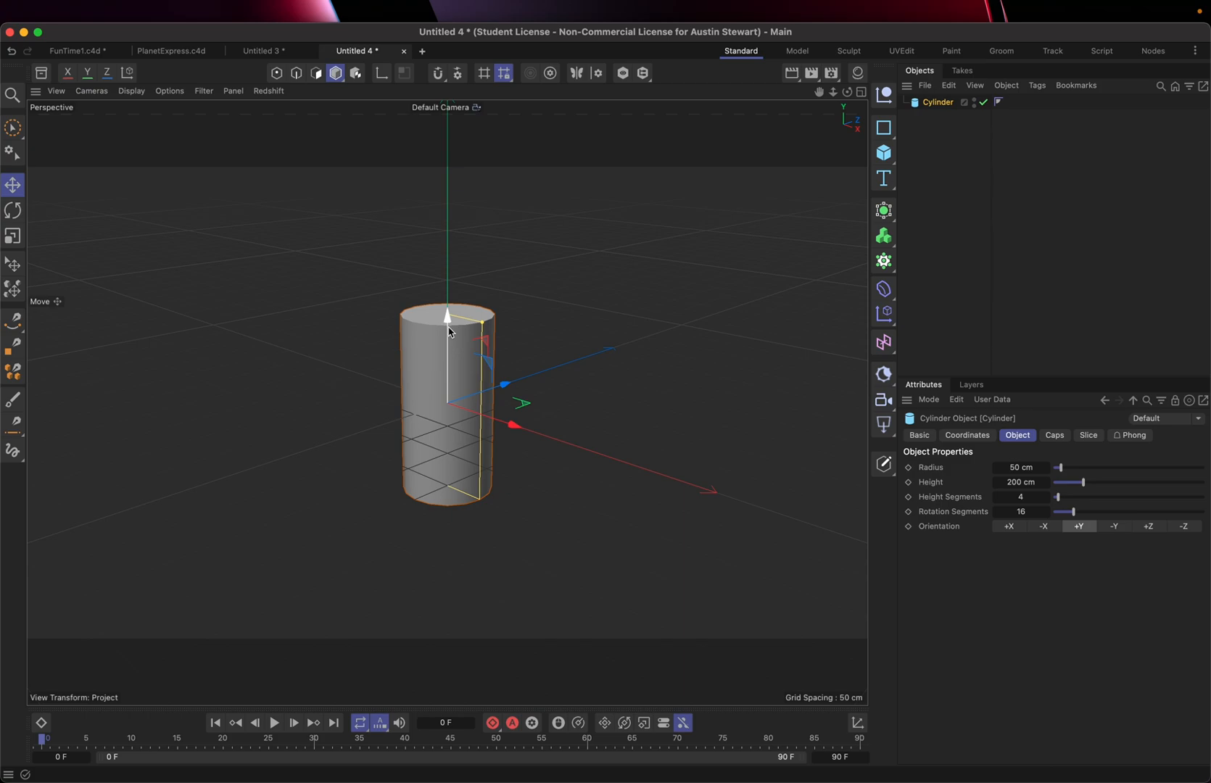
key("super+Tab")
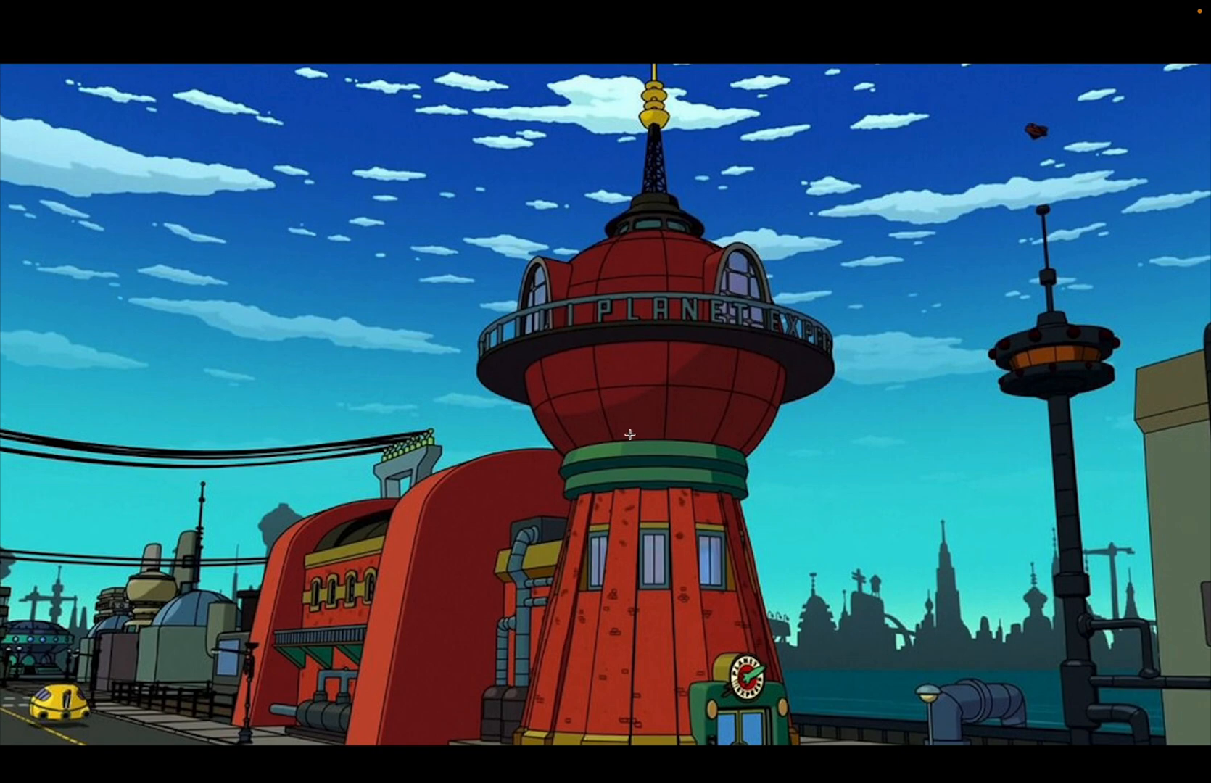
key("super+Tab")
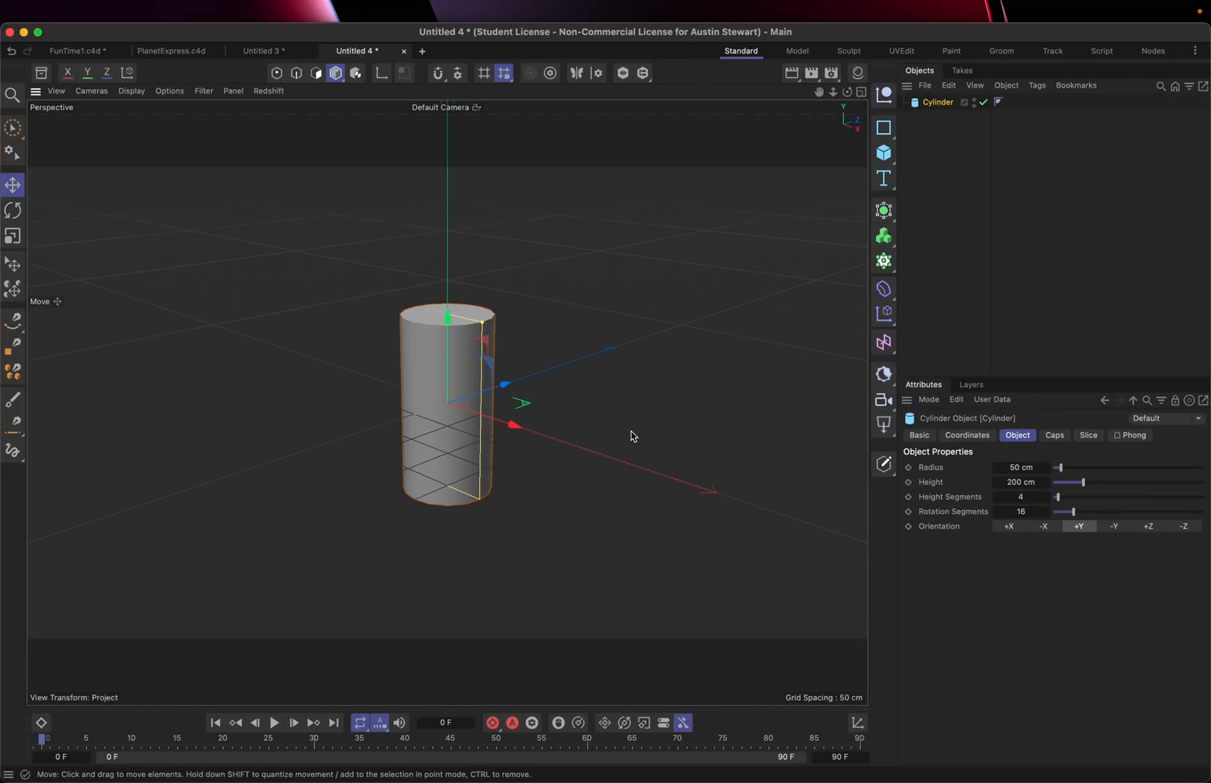
key("super+Tab")
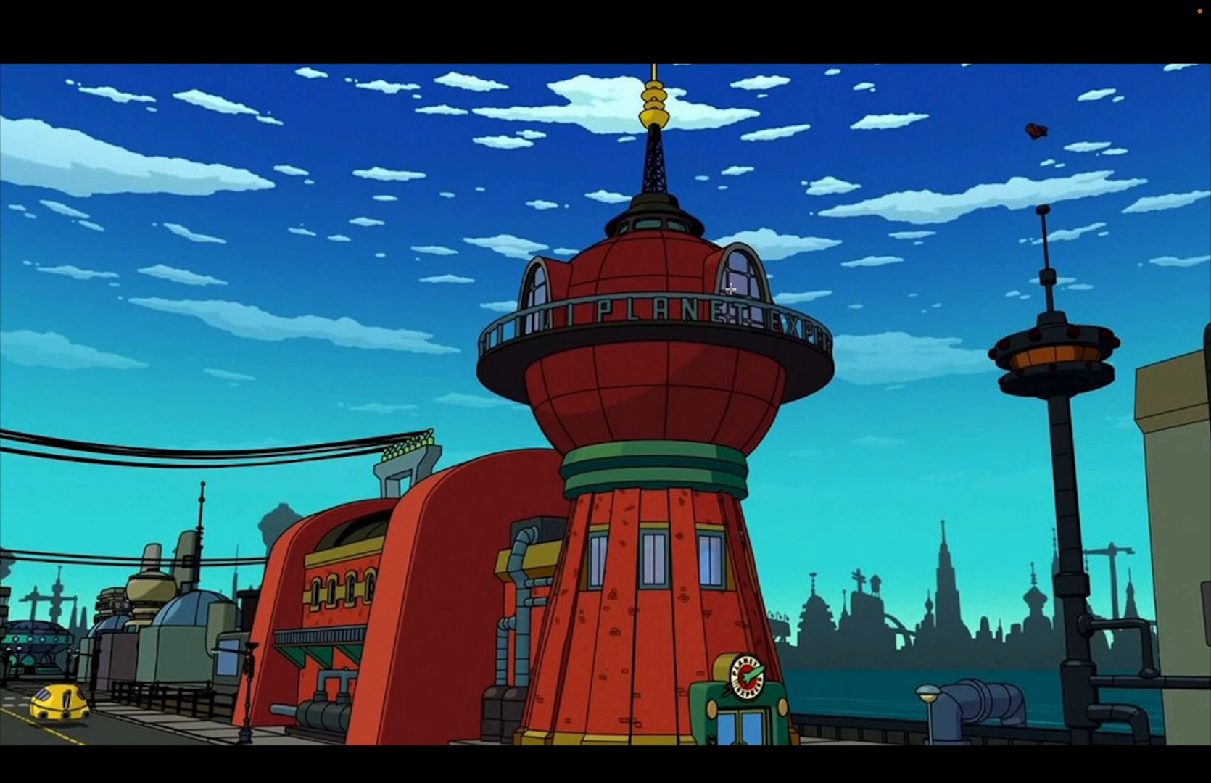
key("super+Tab")
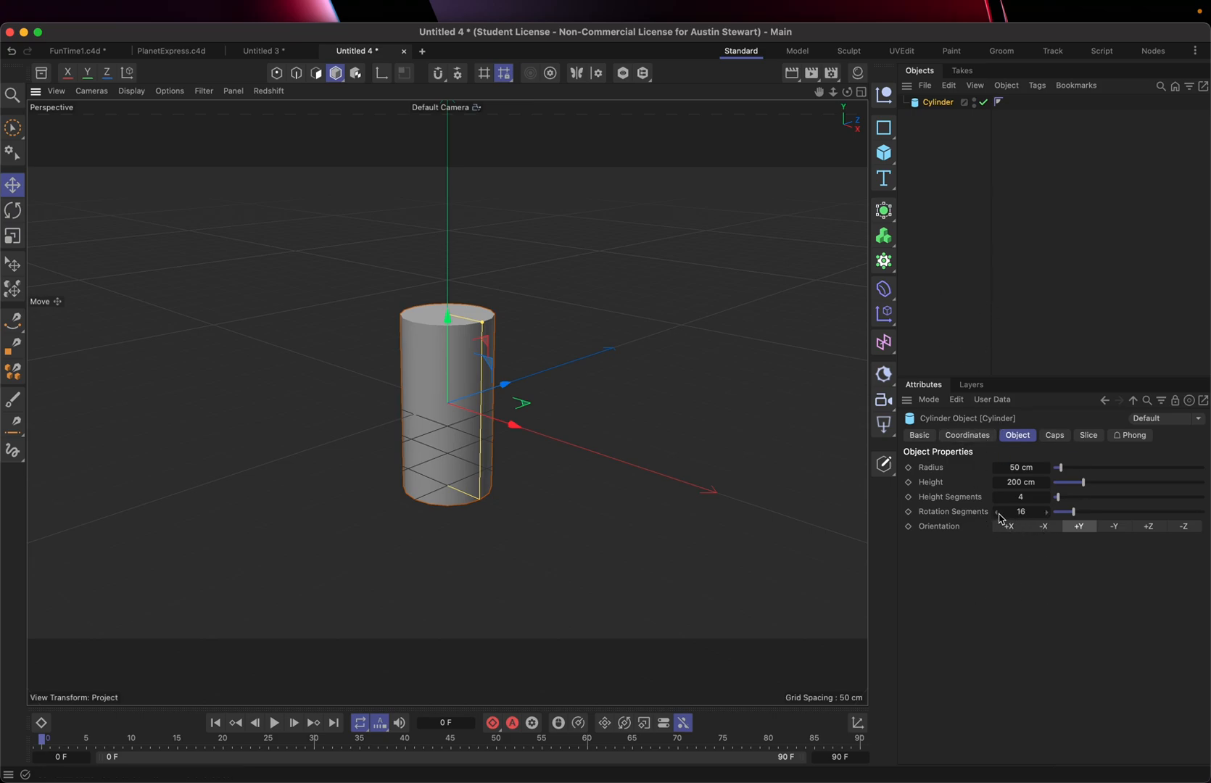
Orient the cylinder along +X and enable its Slice option
left_click(1008, 529)
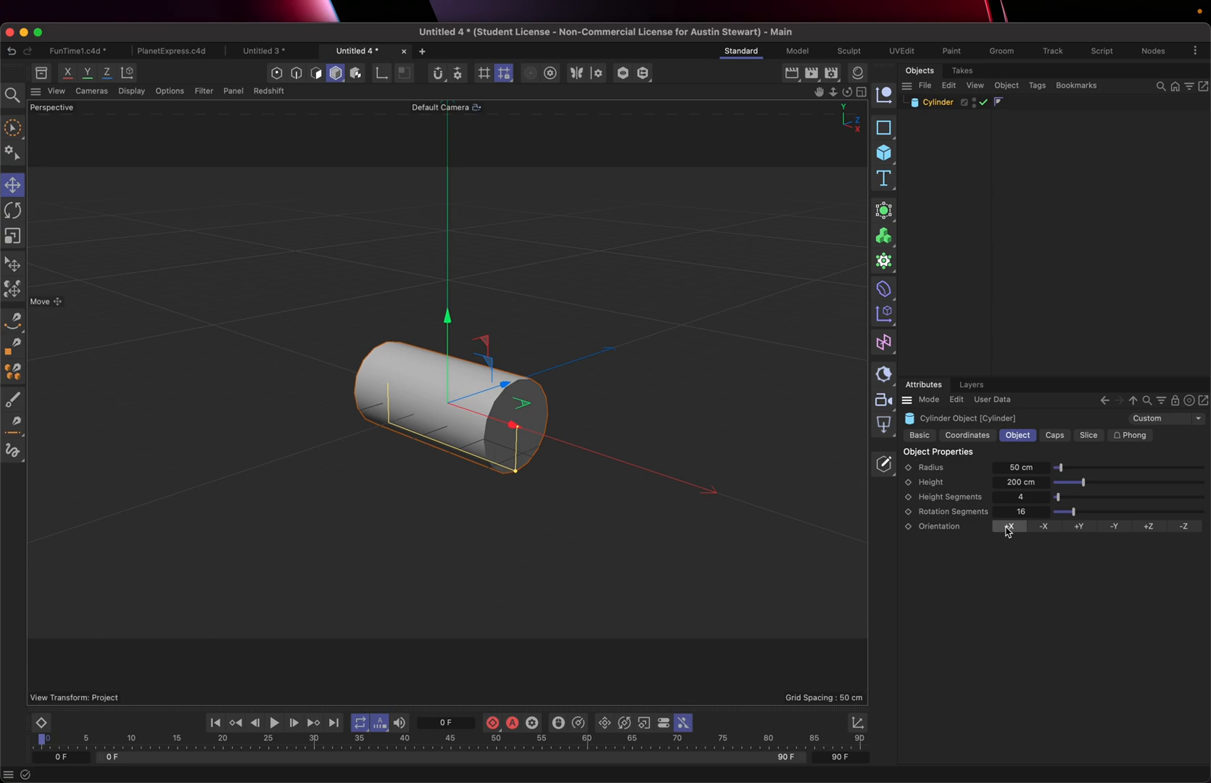
left_click(1090, 436)
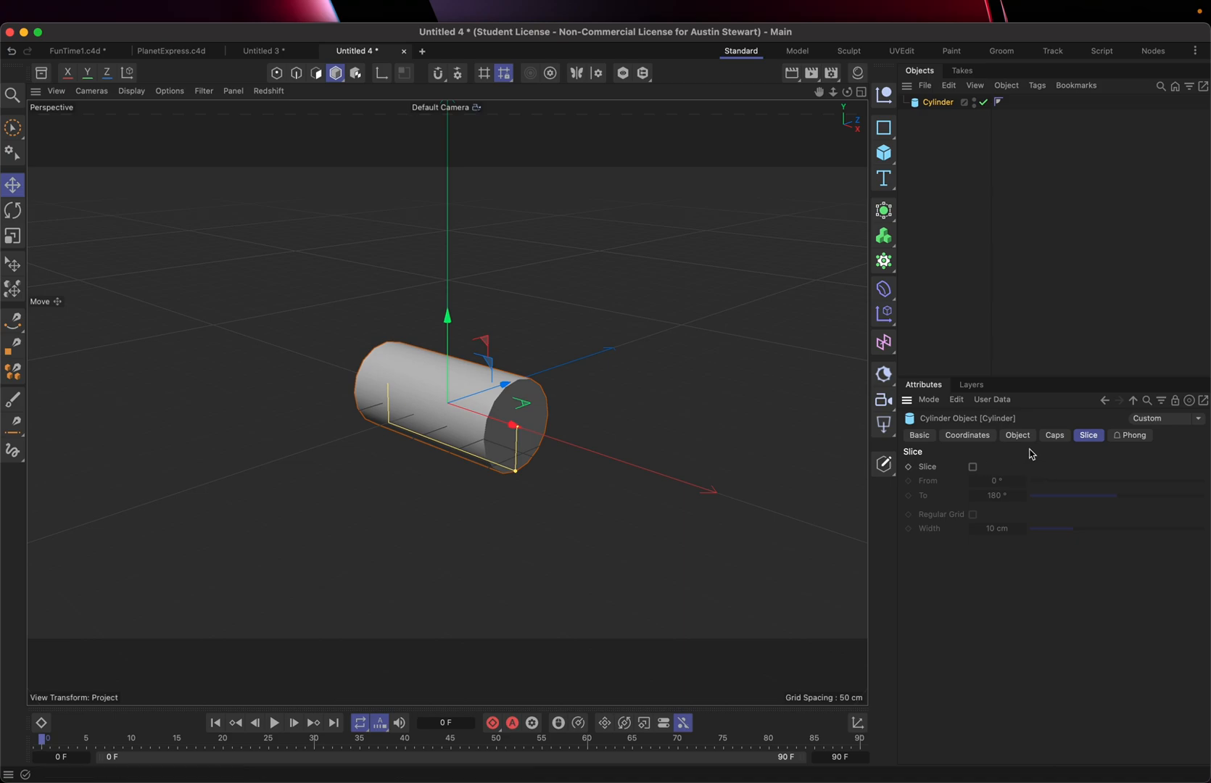
left_click(973, 468)
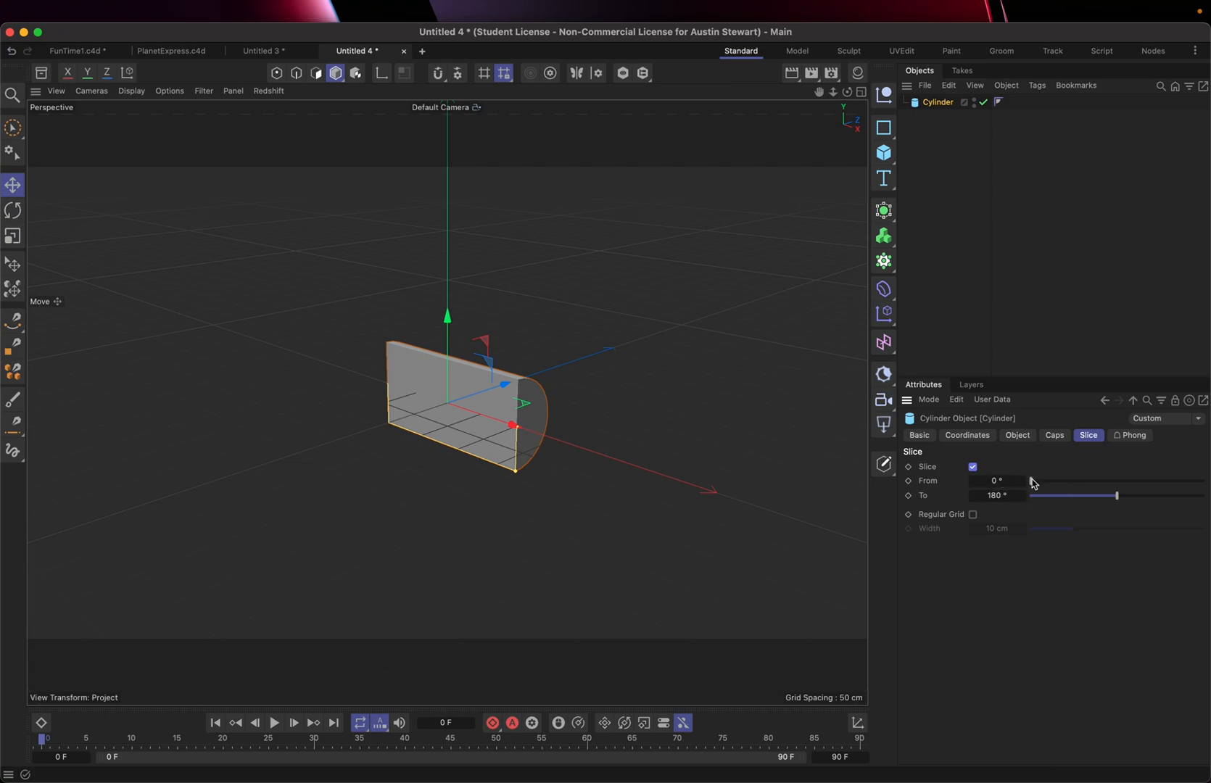
mouse_move(1031, 481)
left_mouse_down()
mouse_move(1096, 481)
mouse_move(1021, 484)
left_mouse_up()
mouse_move(1119, 500)
left_mouse_down()
mouse_move(1076, 499)
mouse_move(1205, 495)
mouse_move(1100, 500)
left_mouse_up()
key("super+z")
Slice the cylinder from 90° to 270° to form an upright half cylinder
left_click(994, 482)
type("90")
key("Return")
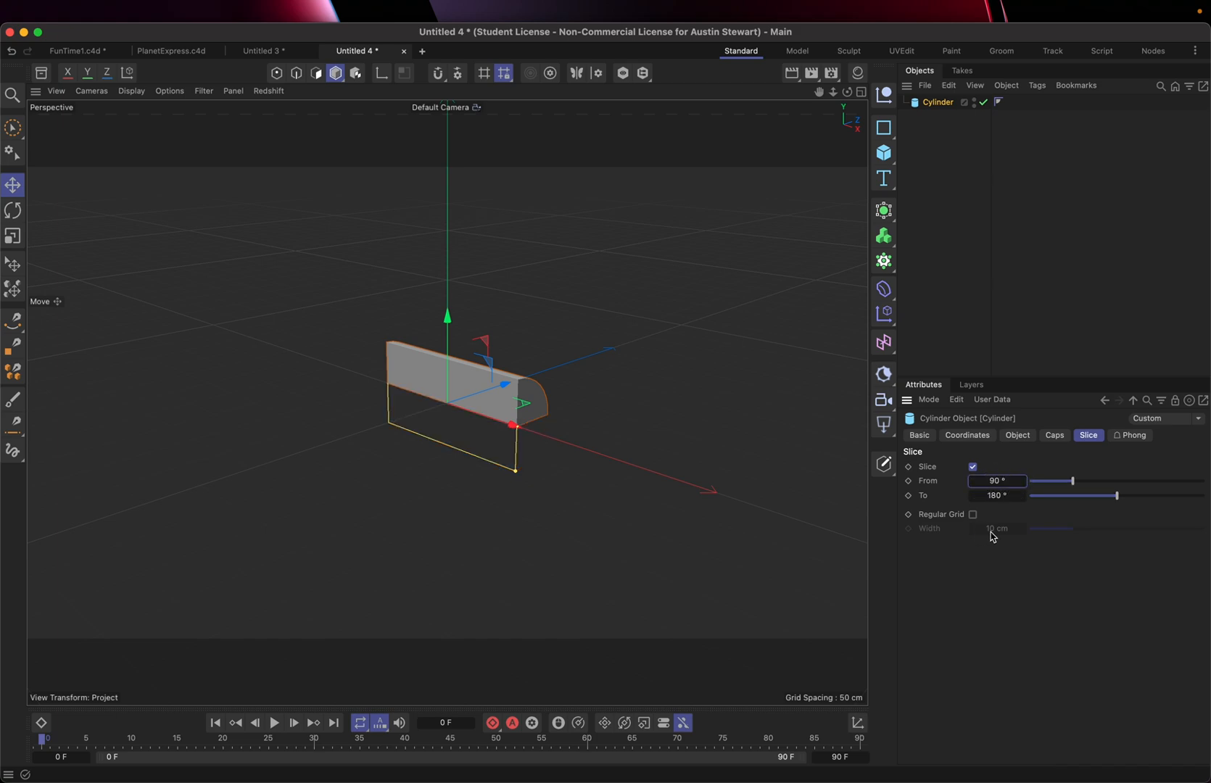
left_click(999, 495)
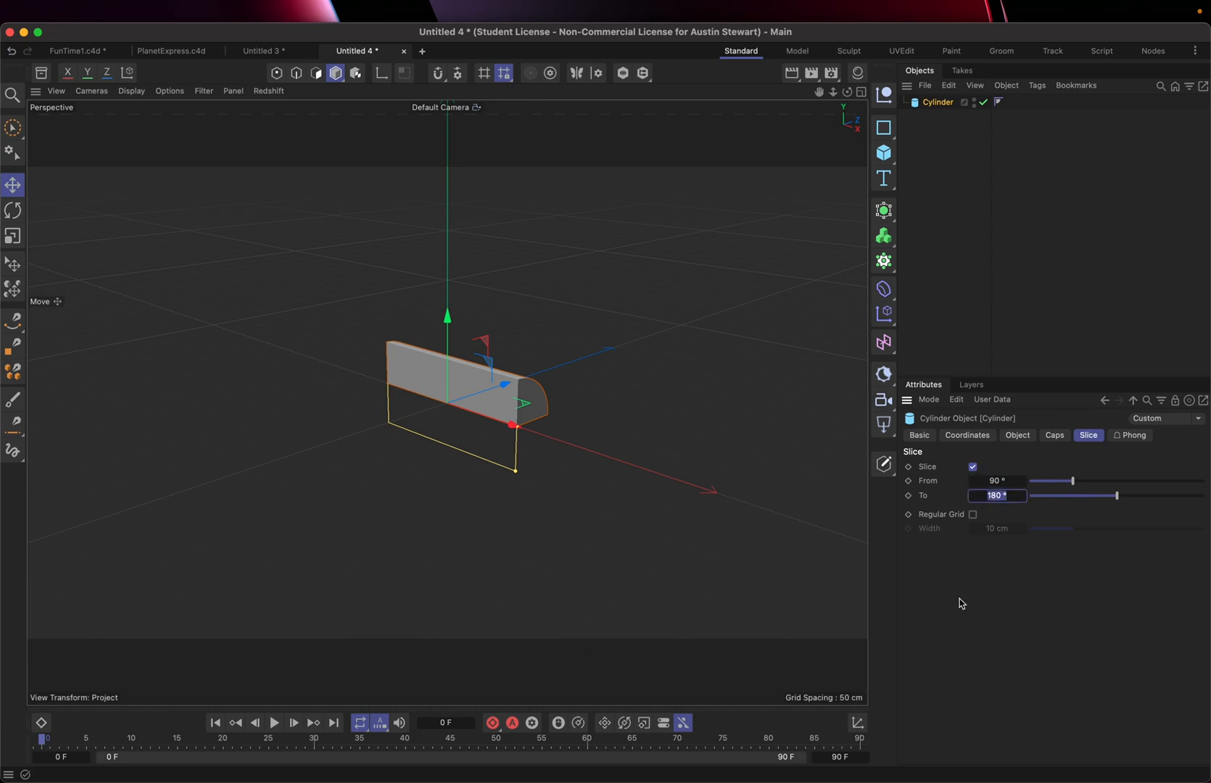
type("270")
key("Return")
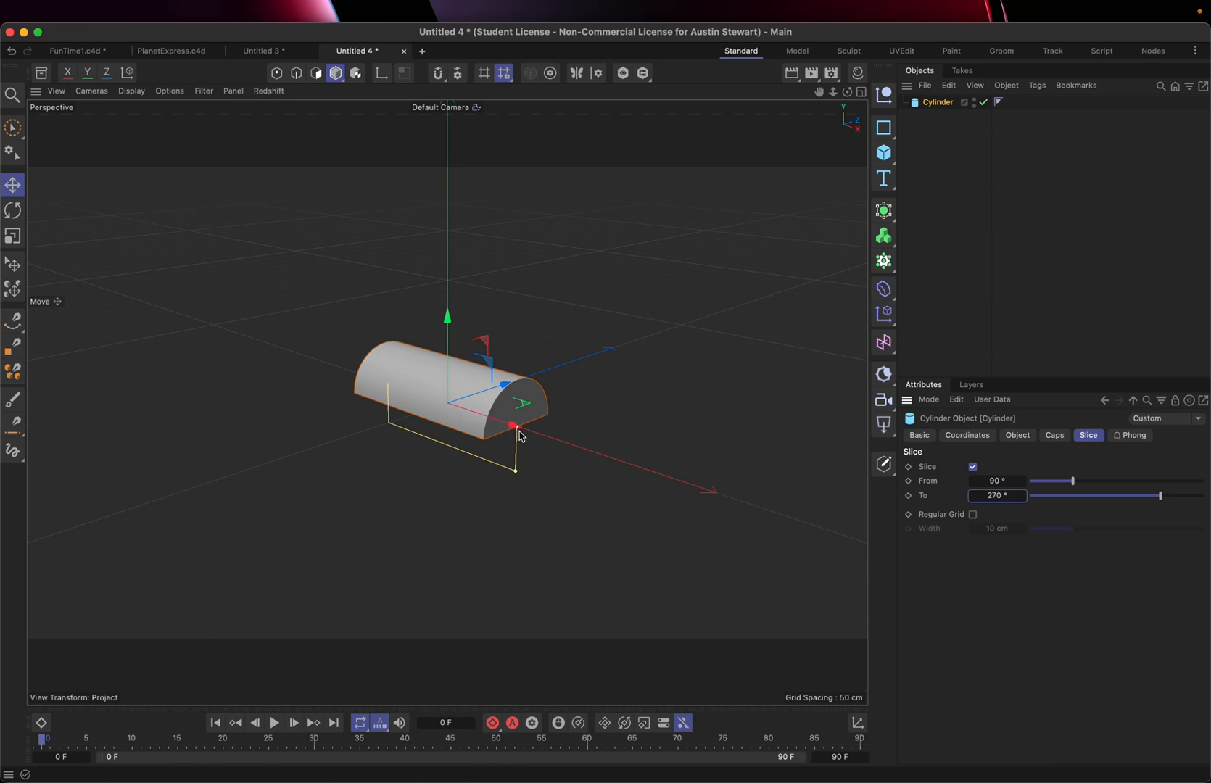
Resize the half cylinder to a radius of about 62 cm and a height of about 113 cm
left_click_drag(515, 475, 514, 480)
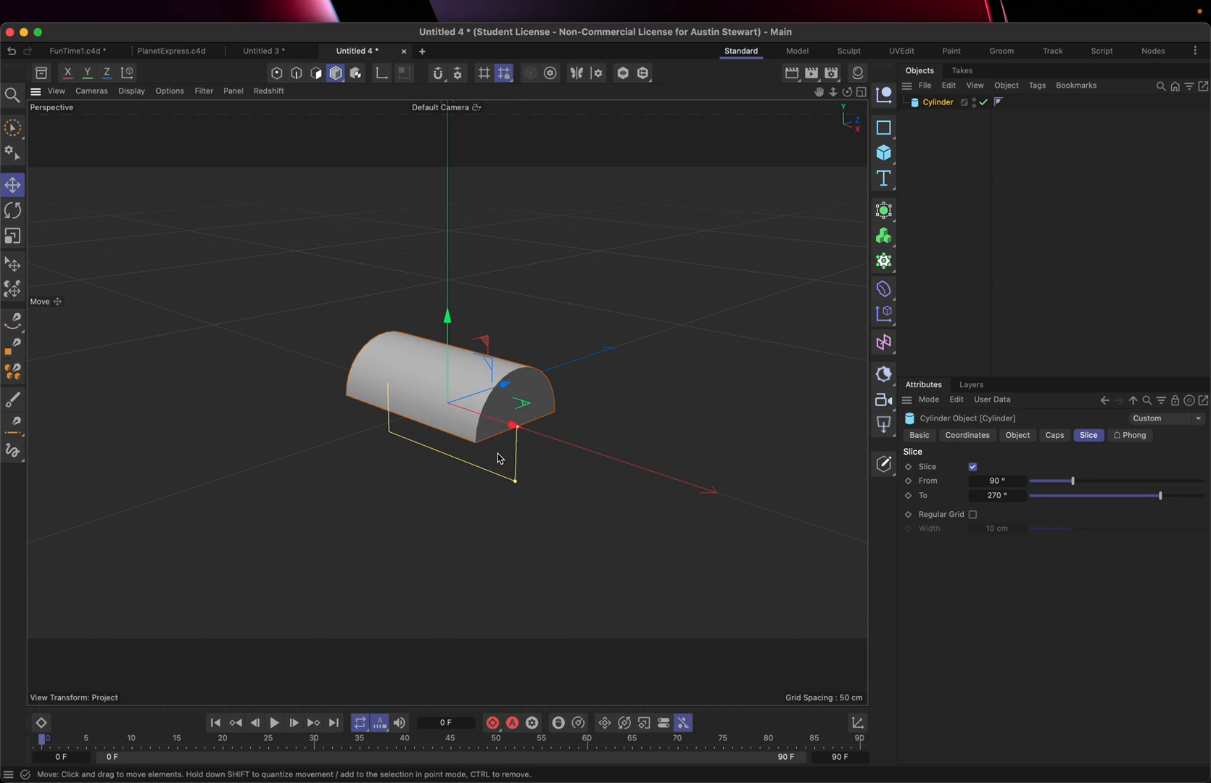
left_click_drag(498, 458, 496, 422, "alt")
middle_click_drag(478, 413, 475, 411, "alt")
left_click_drag(475, 411, 305, 383, "alt")
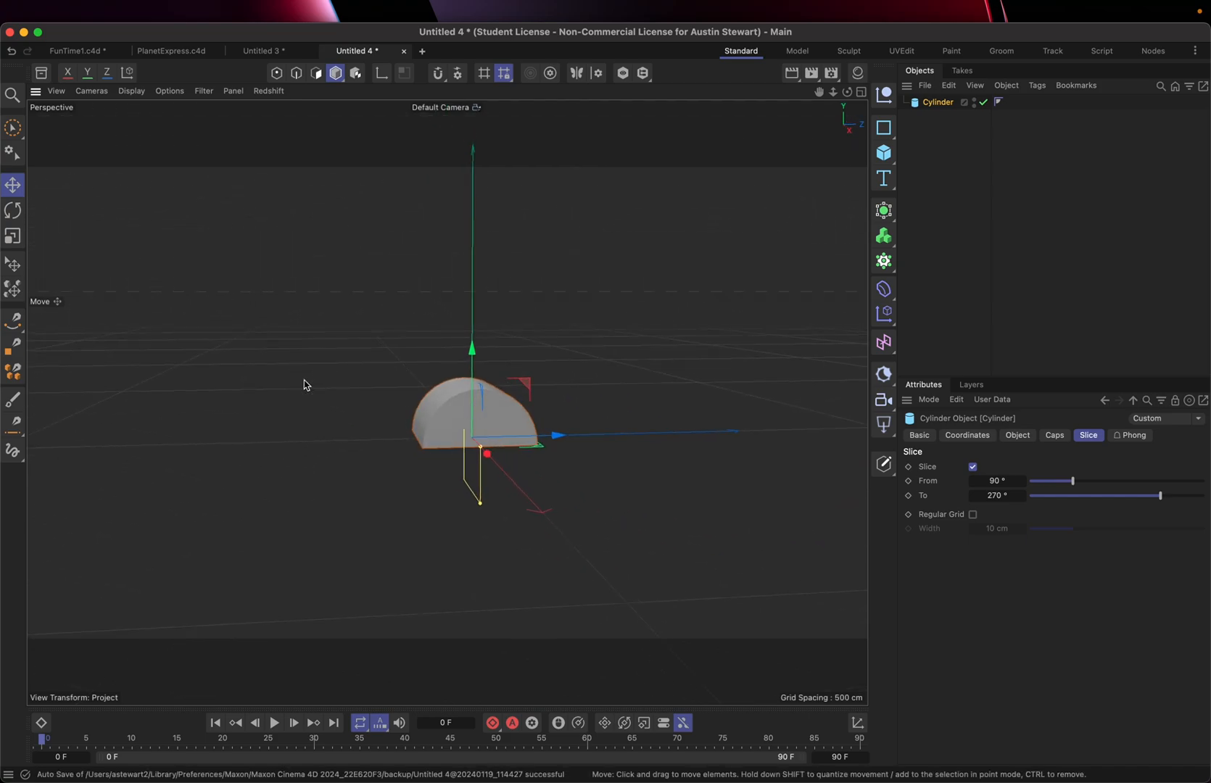
scroll(418, 374, "up", 8)
scroll(419, 374, "down", 3)
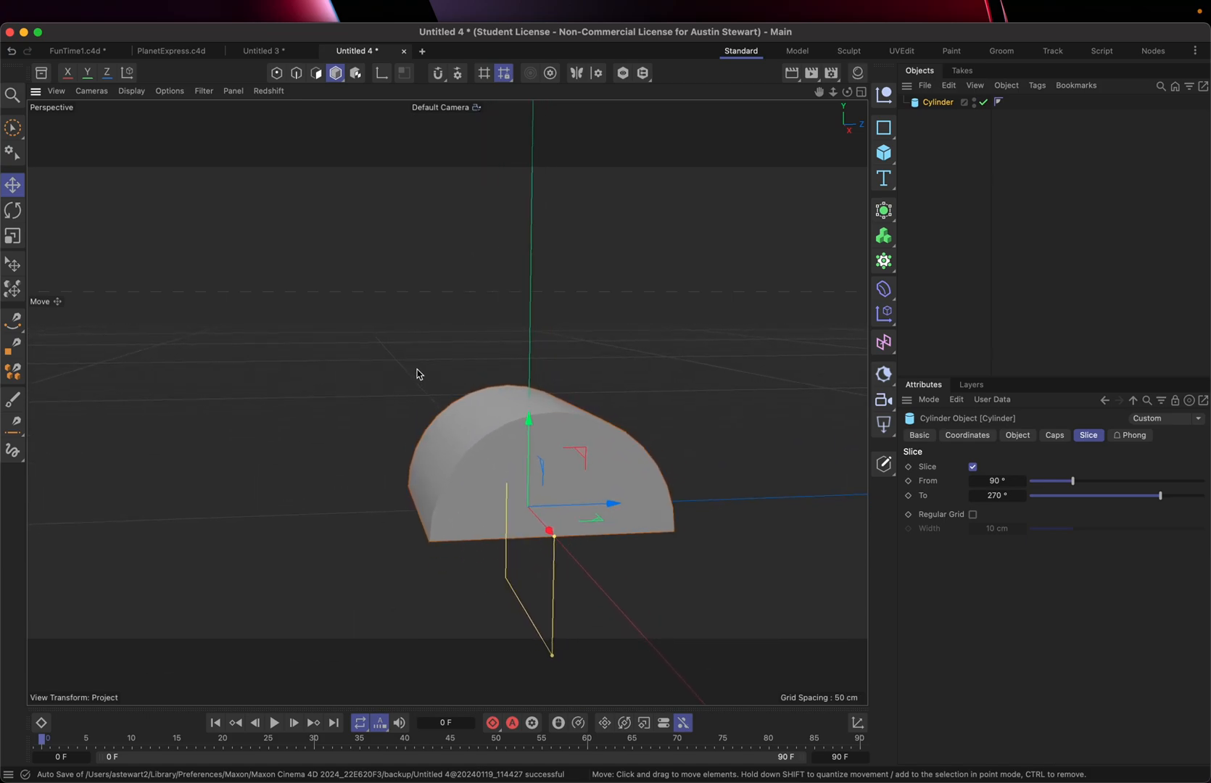
left_click_drag(446, 401, 493, 392, "alt")
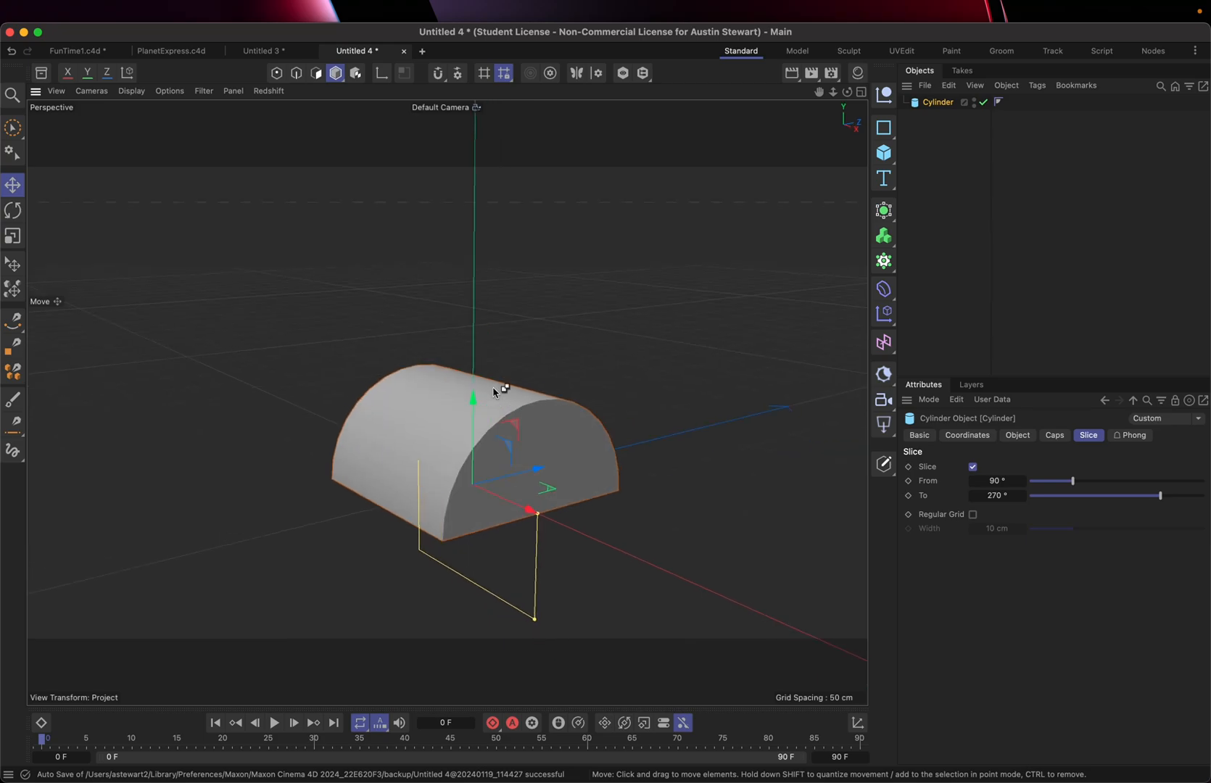
Add a tube around the half cylinder and orient it along +X, using the reference image's arched dormer as a guide
key("super+Tab")
key("super+Tab")
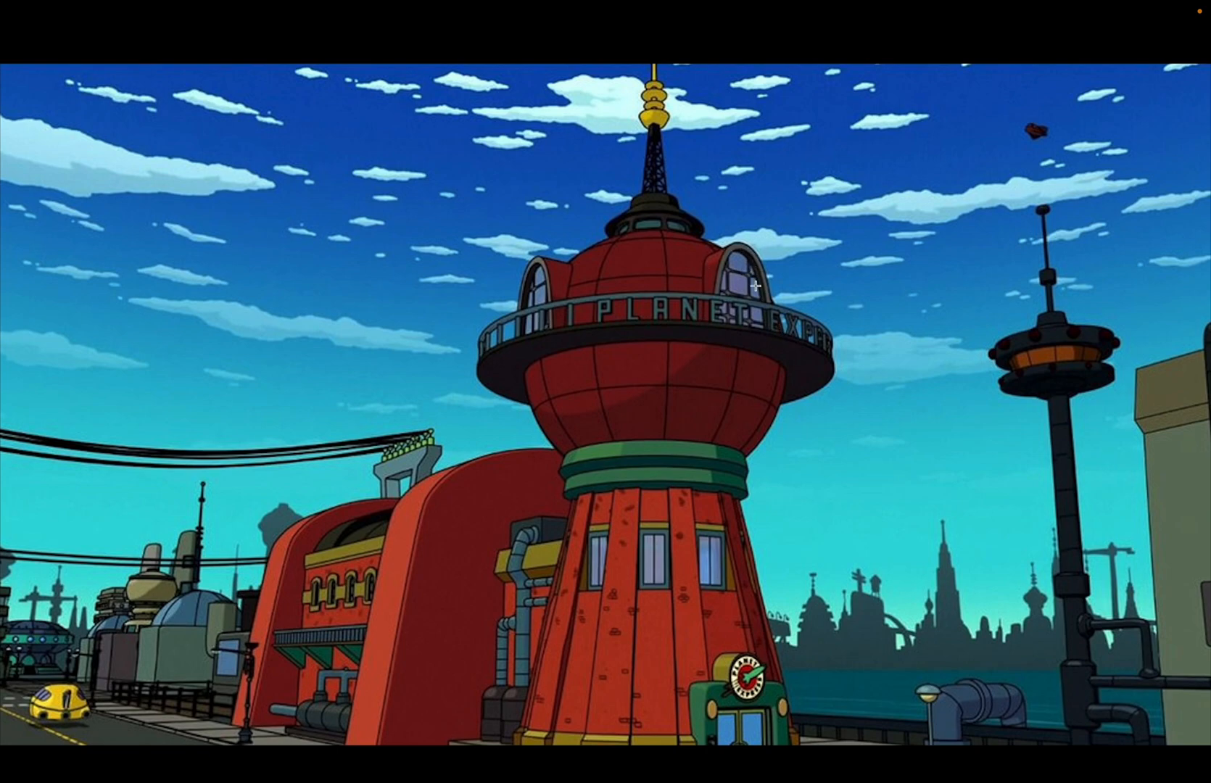
key("ctrl+Left")
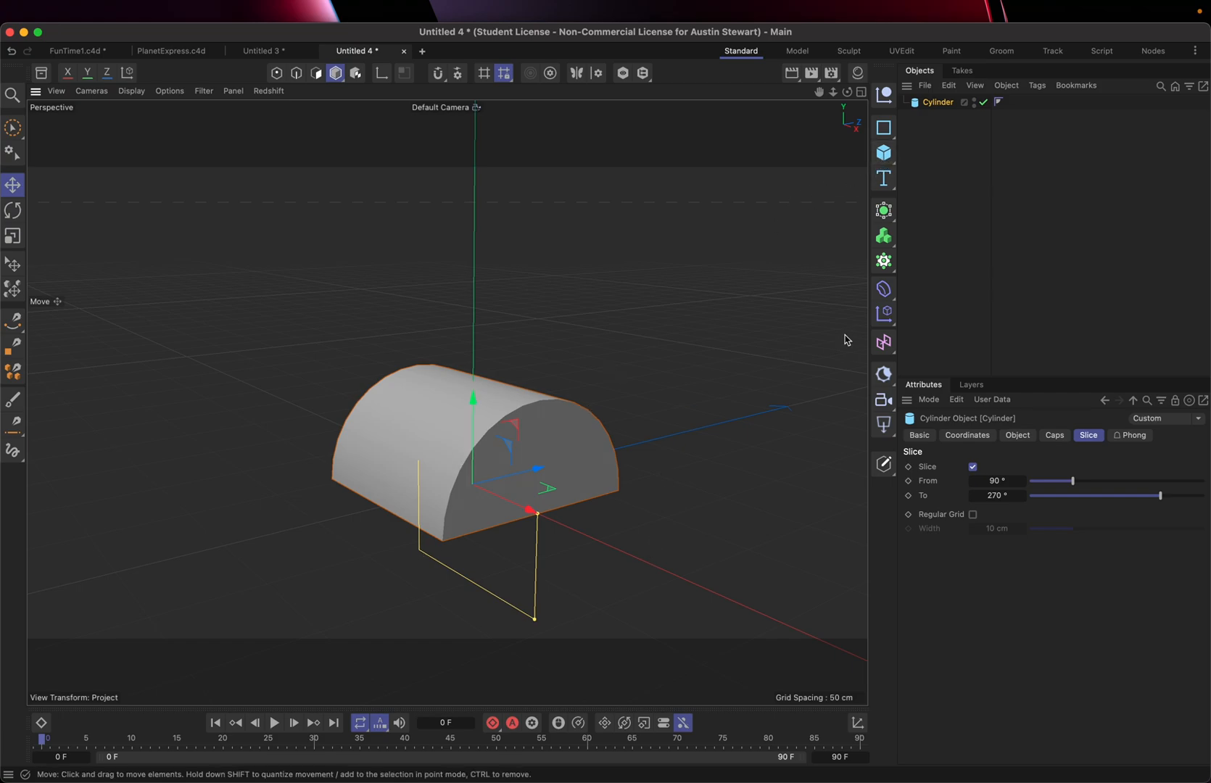
left_click(886, 154)
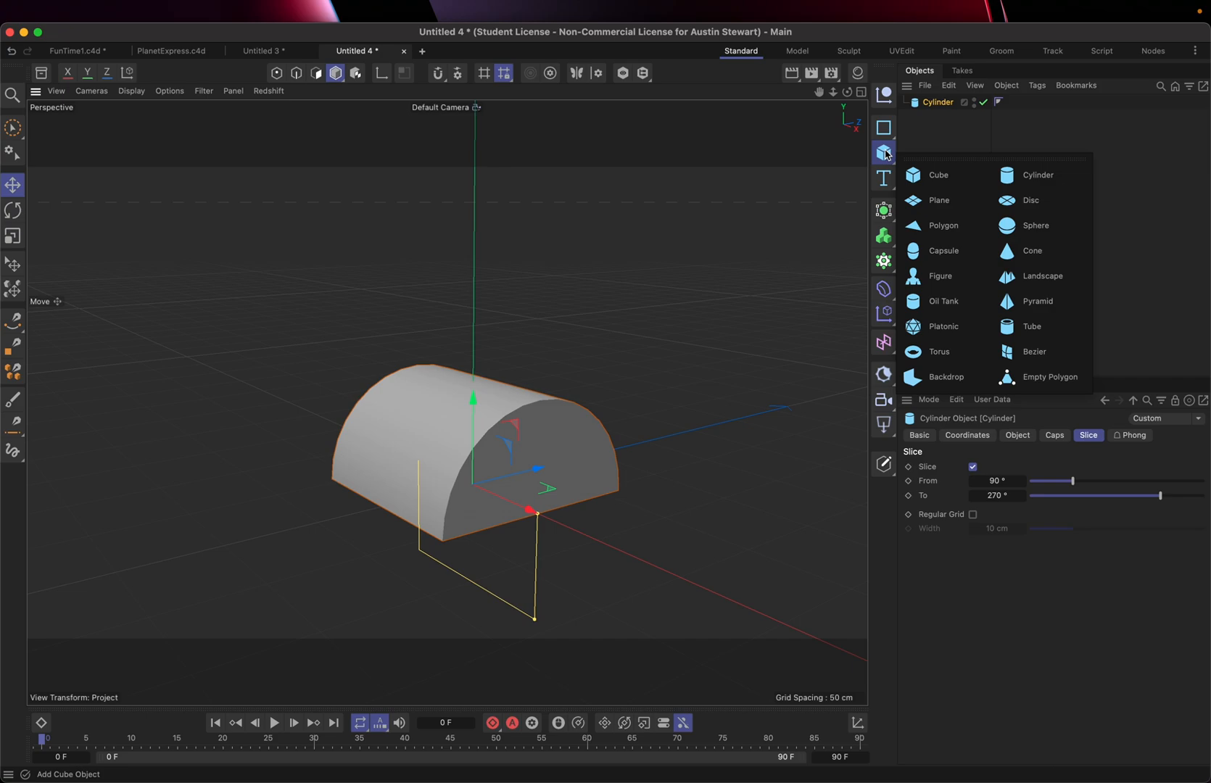
left_click(1044, 339)
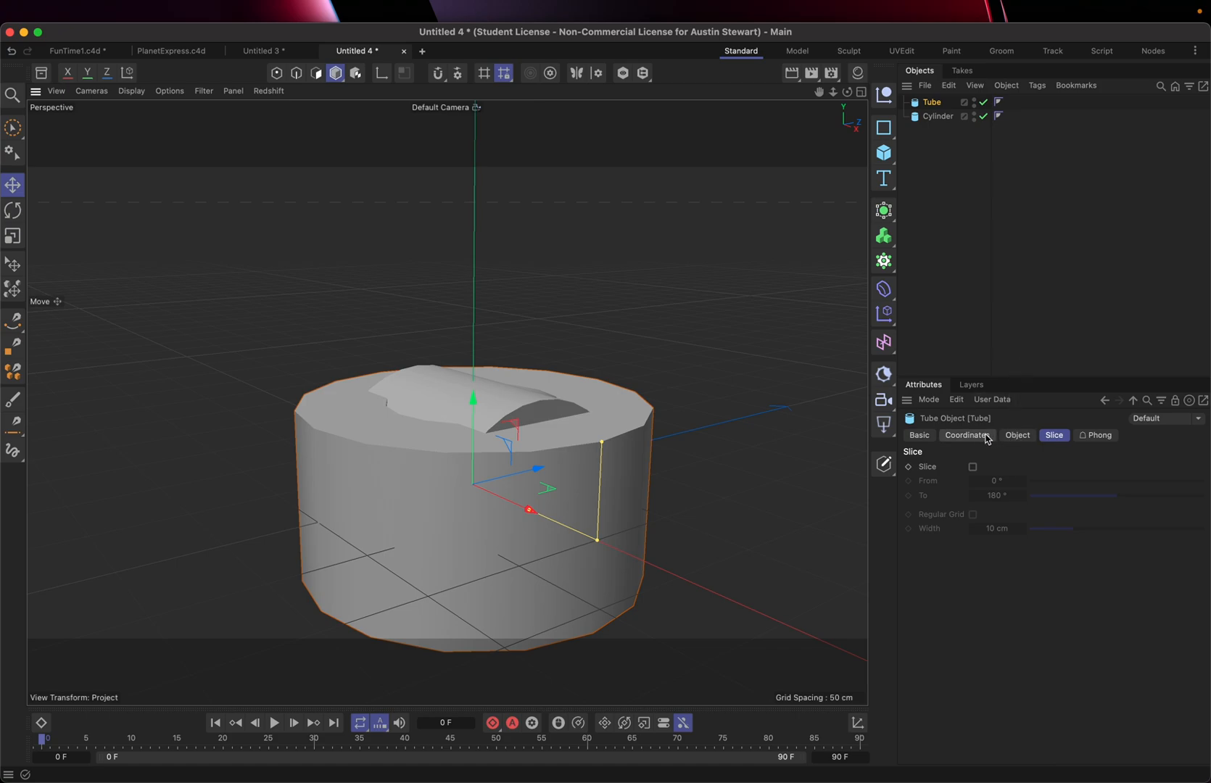
left_click(1018, 437)
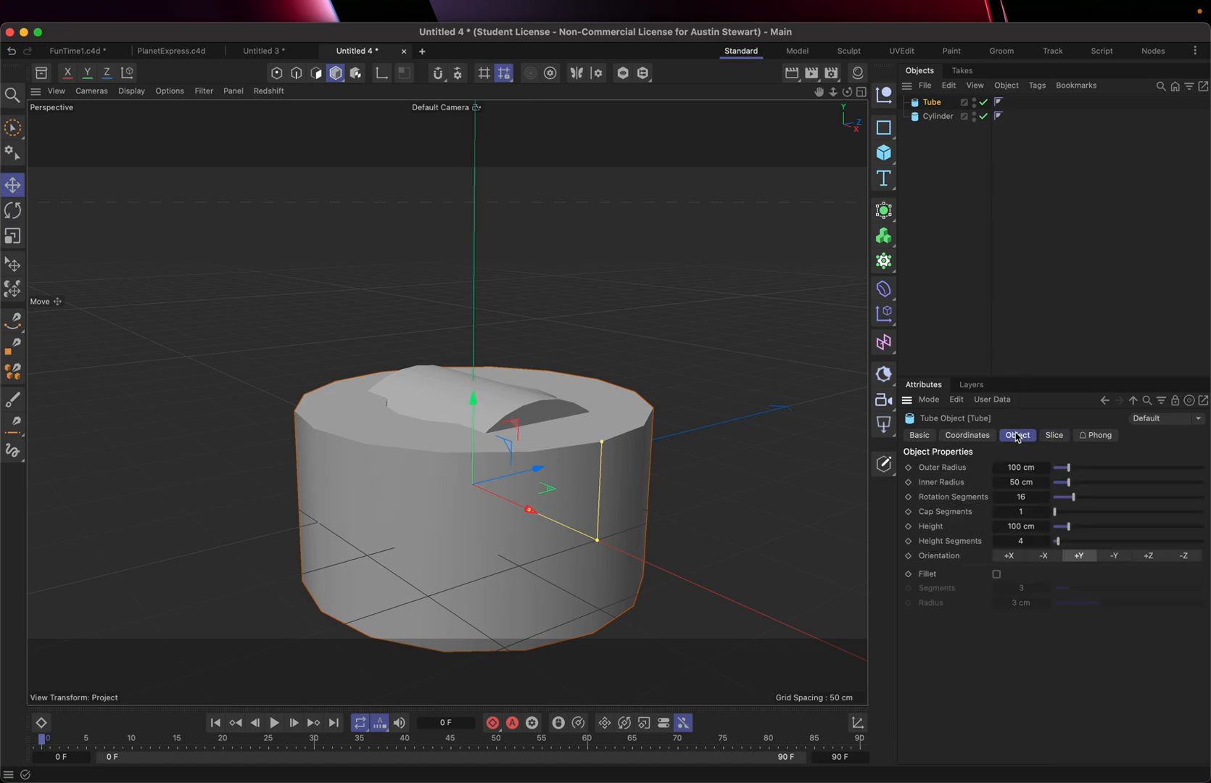
left_click(1009, 557)
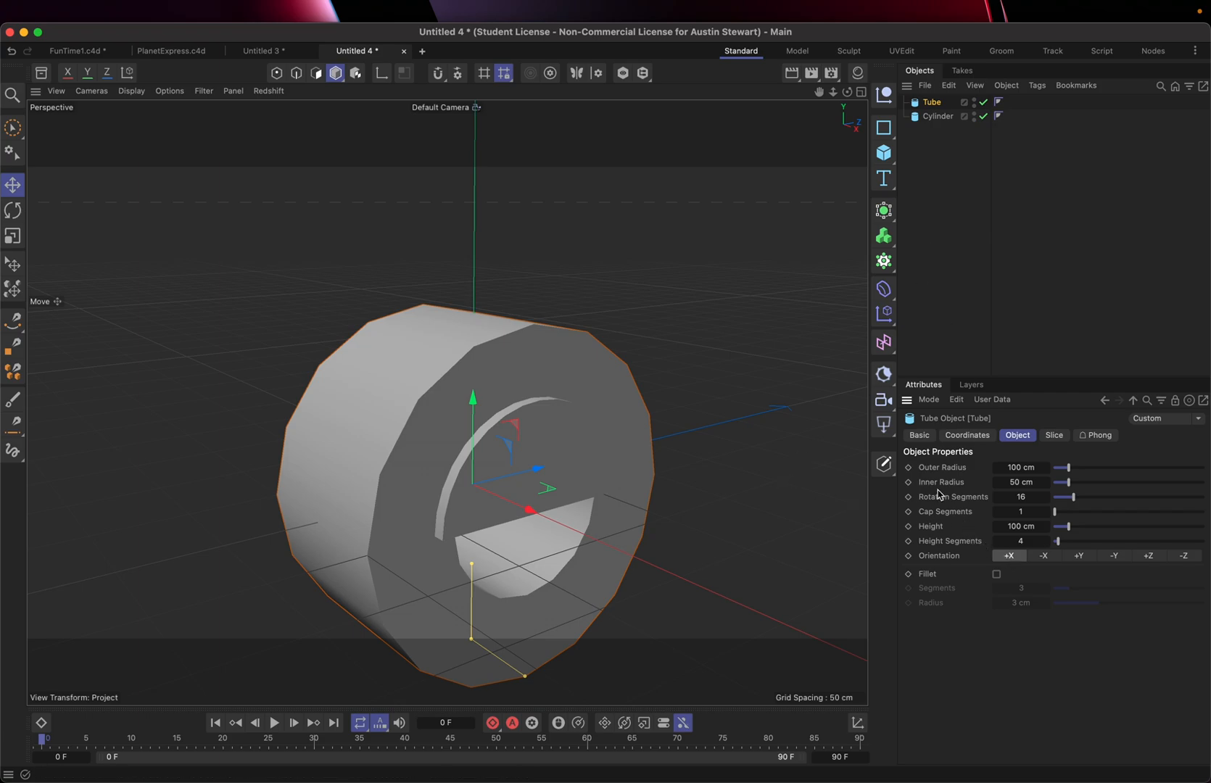
Copy the cylinder's radius into the tube's inner radius, setting it to 61.664 cm
left_click(938, 117)
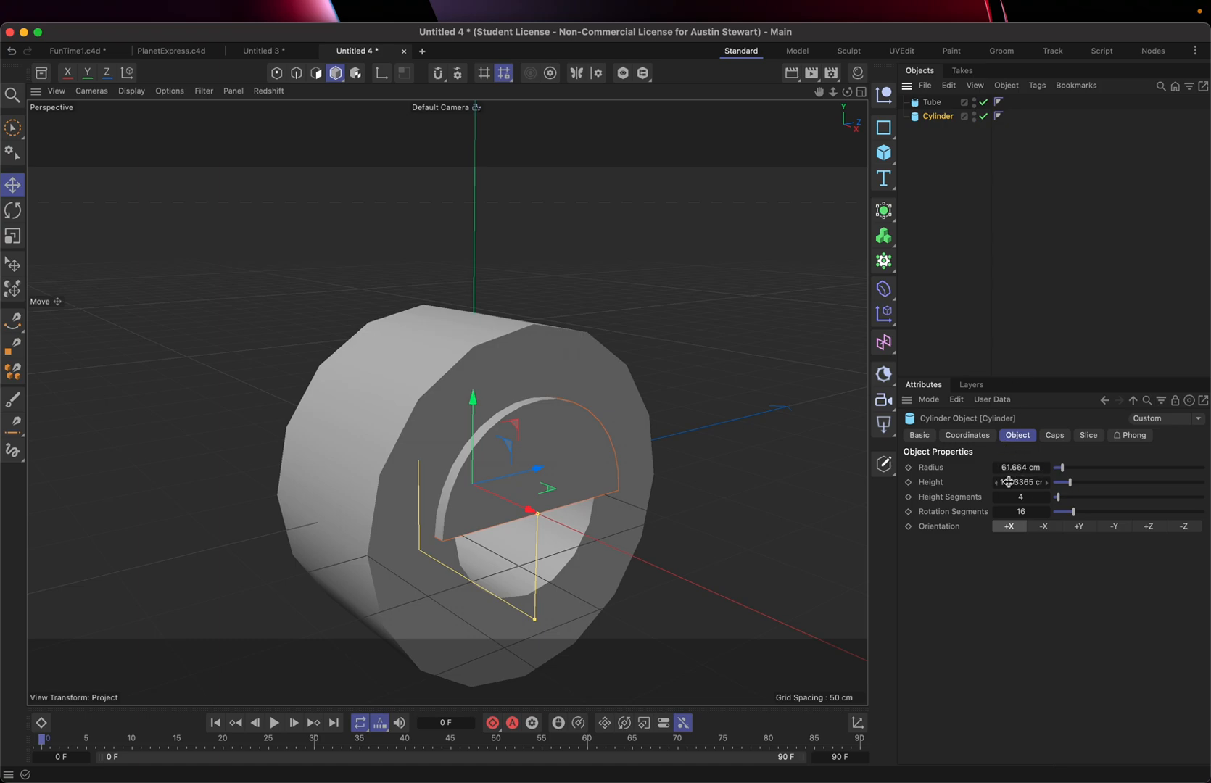
left_click(1023, 468)
key("super+c")
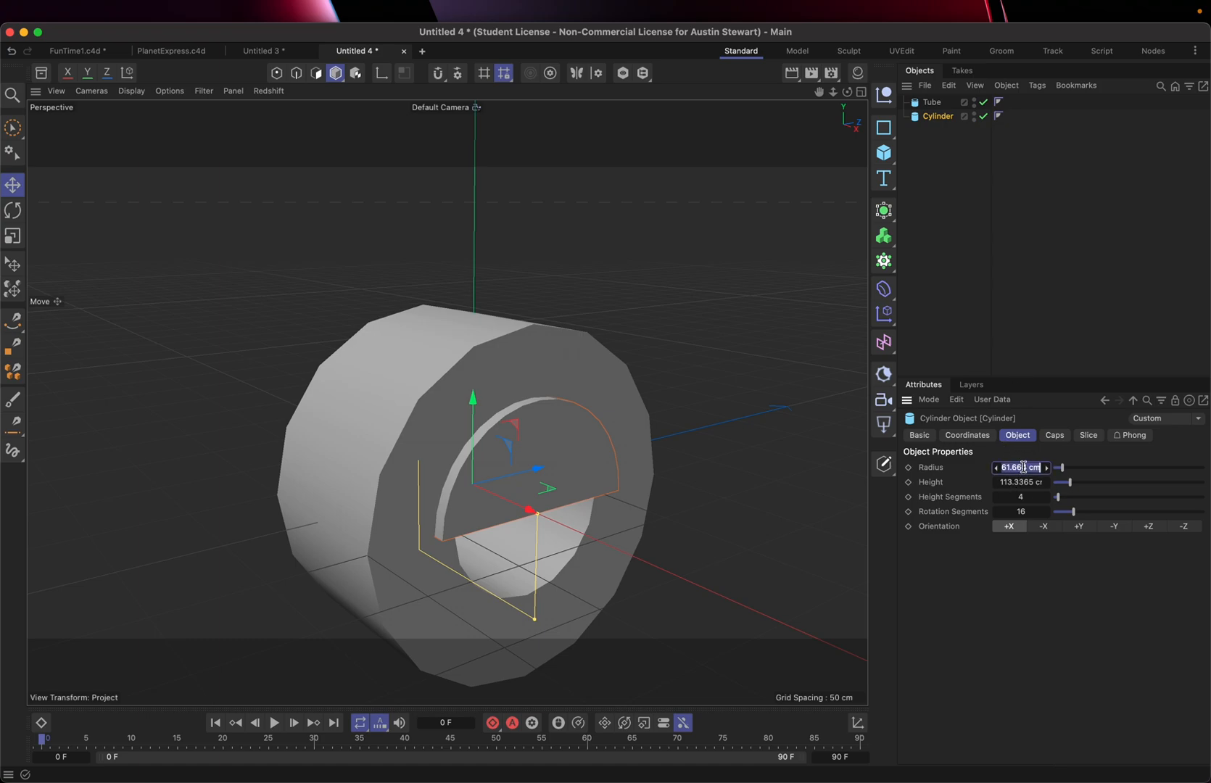
left_click(932, 102)
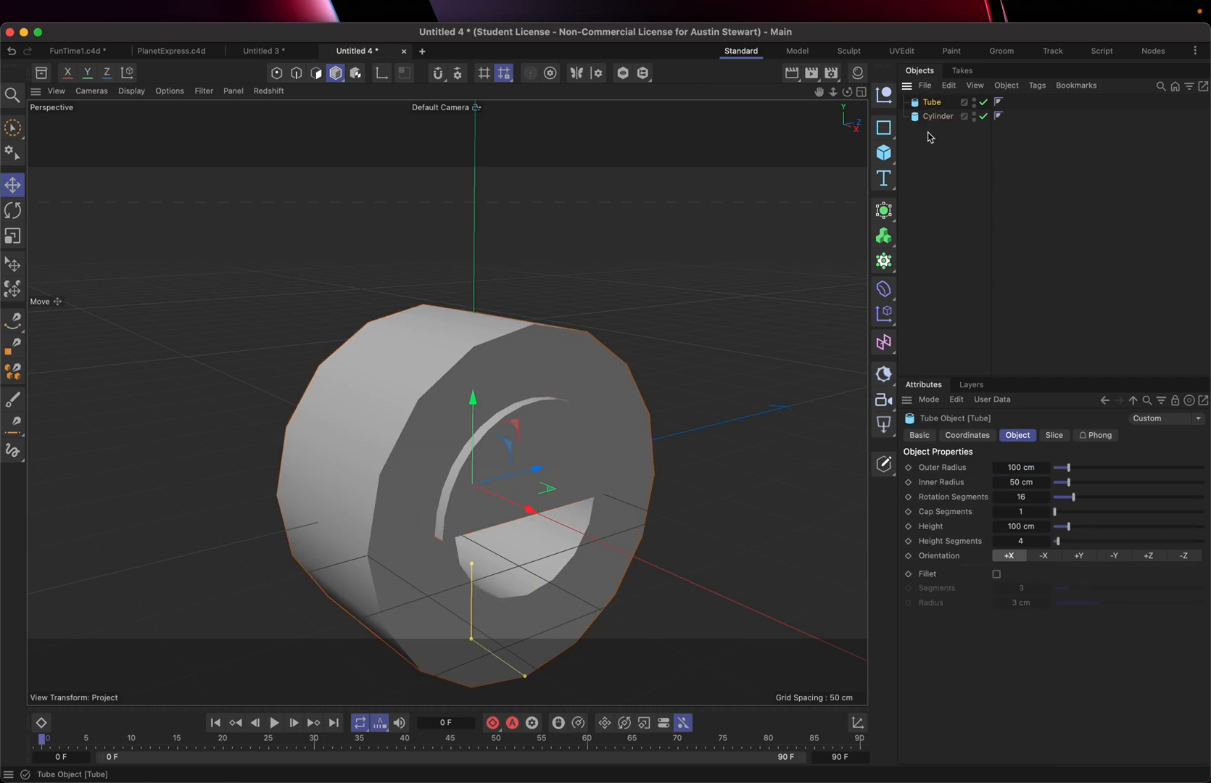
left_click(1008, 486)
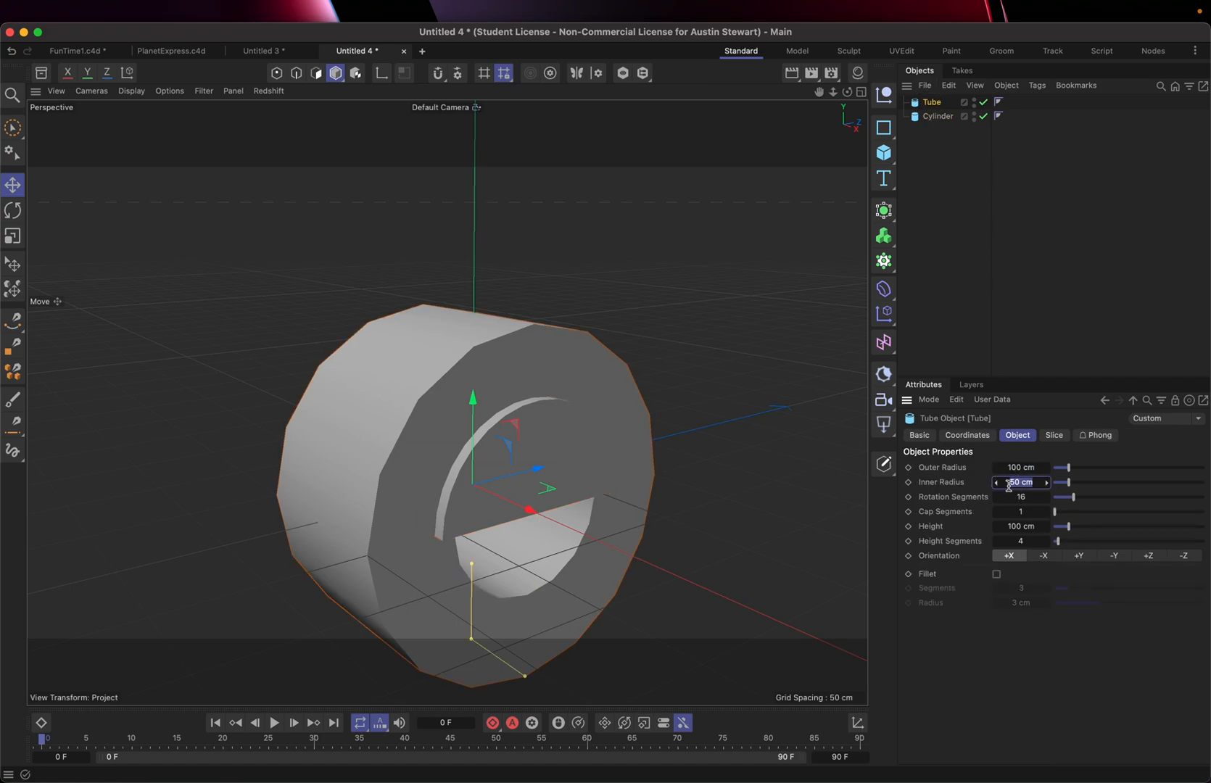
key("super+v")
key("Return")
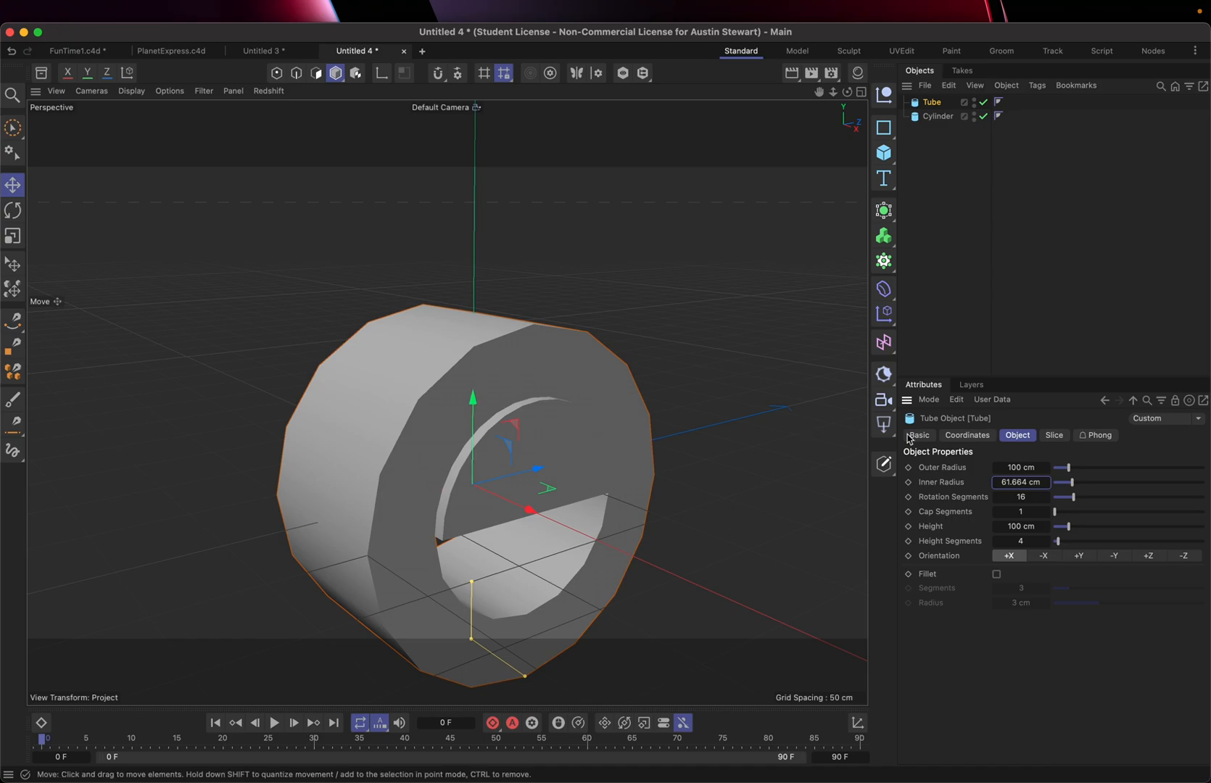
Set the tube's outer radius to 70 cm, judging the rim thickness against the dormer window frame in the reference image
left_click(1026, 467)
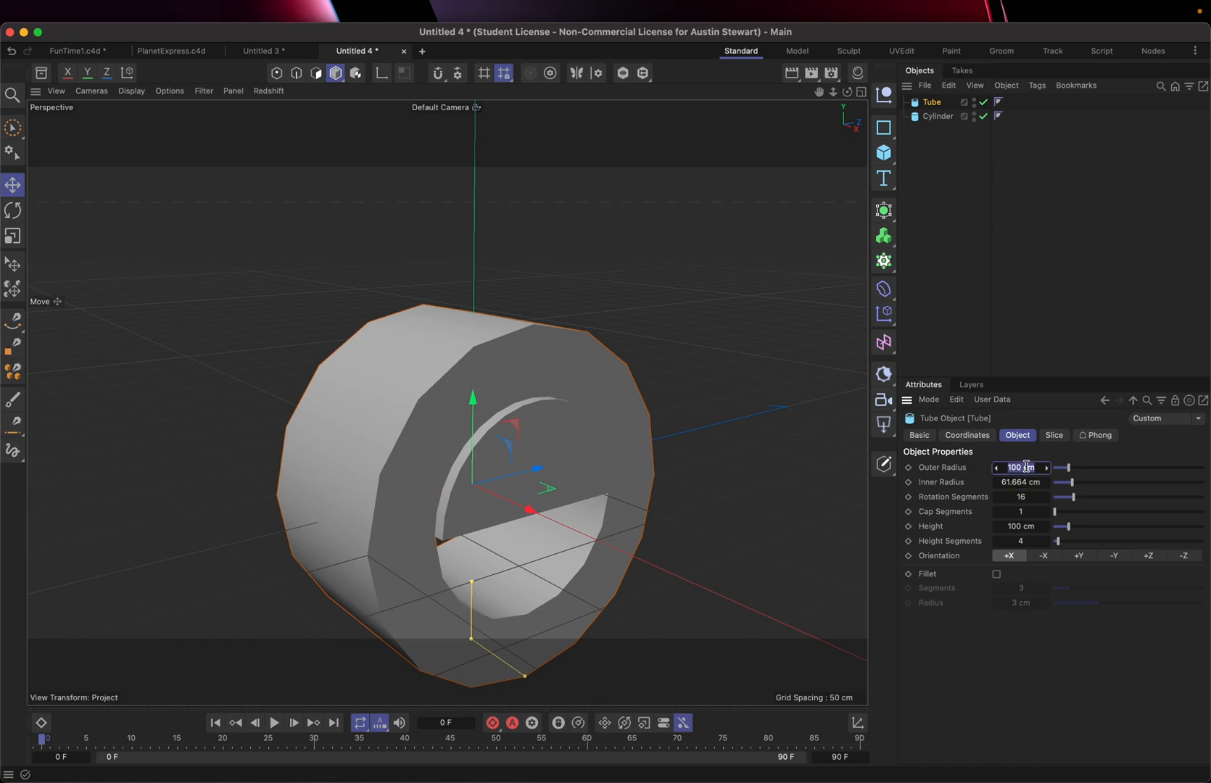
key("super+Tab")
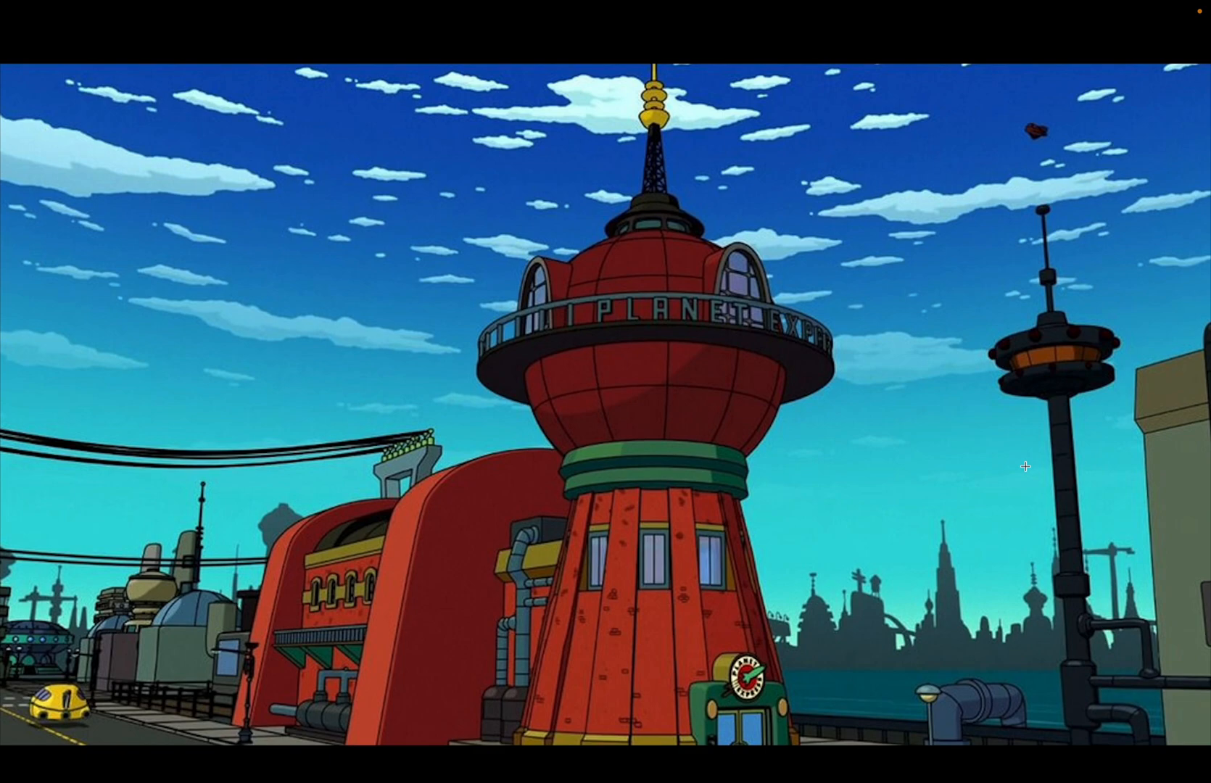
key("super+Tab")
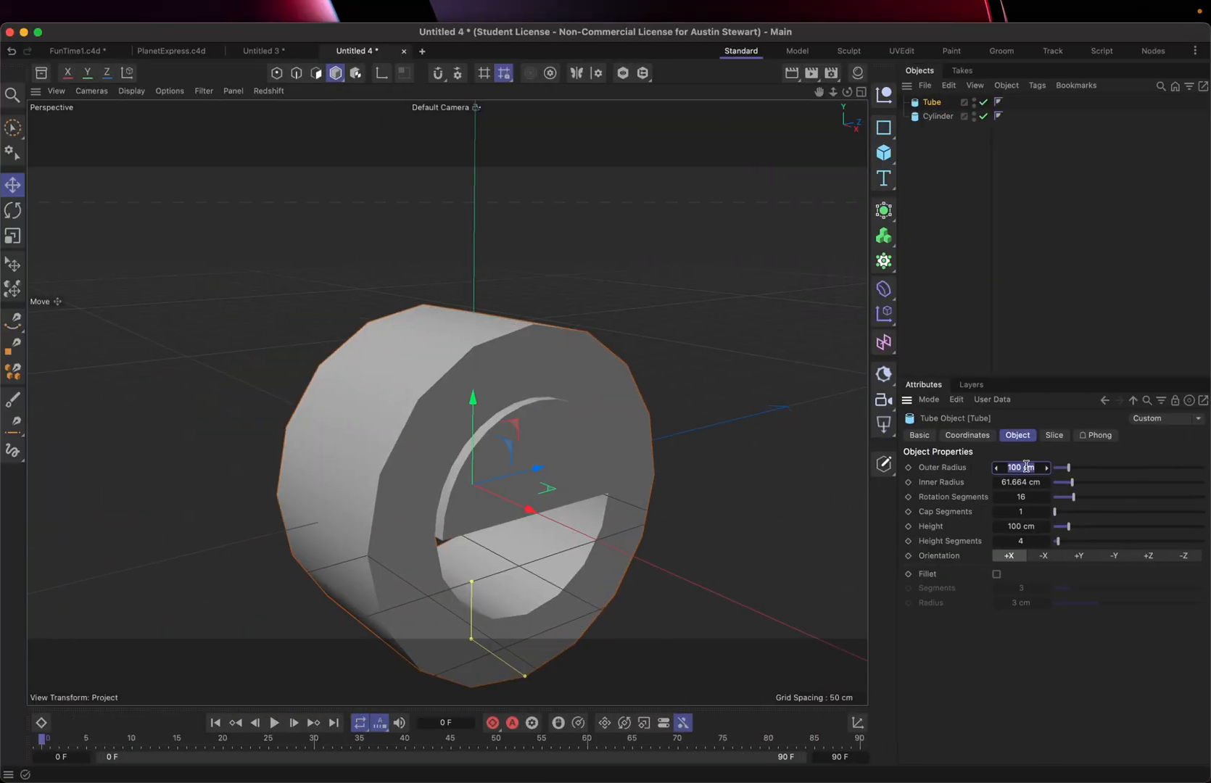
type("70")
key("Return")
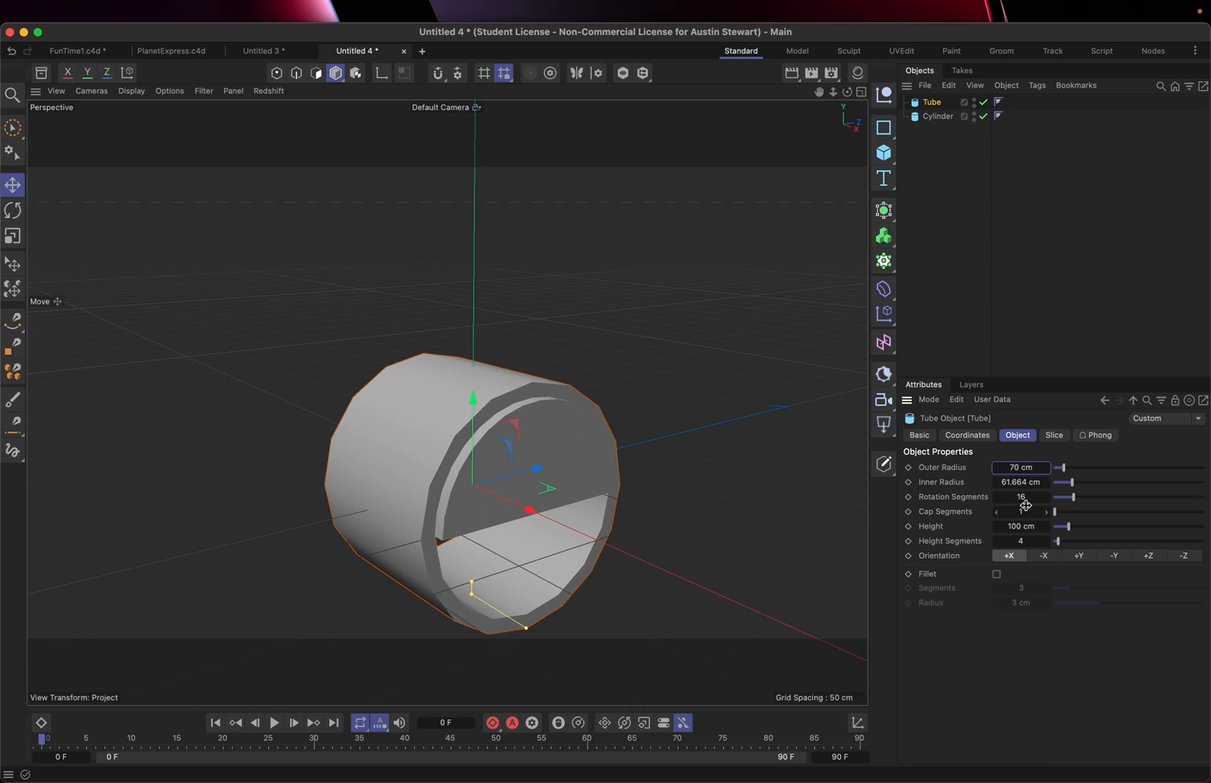
Check the reference dormer again and lengthen the tube to about 129 cm so it extends past the half cylinder
key("super+Tab")
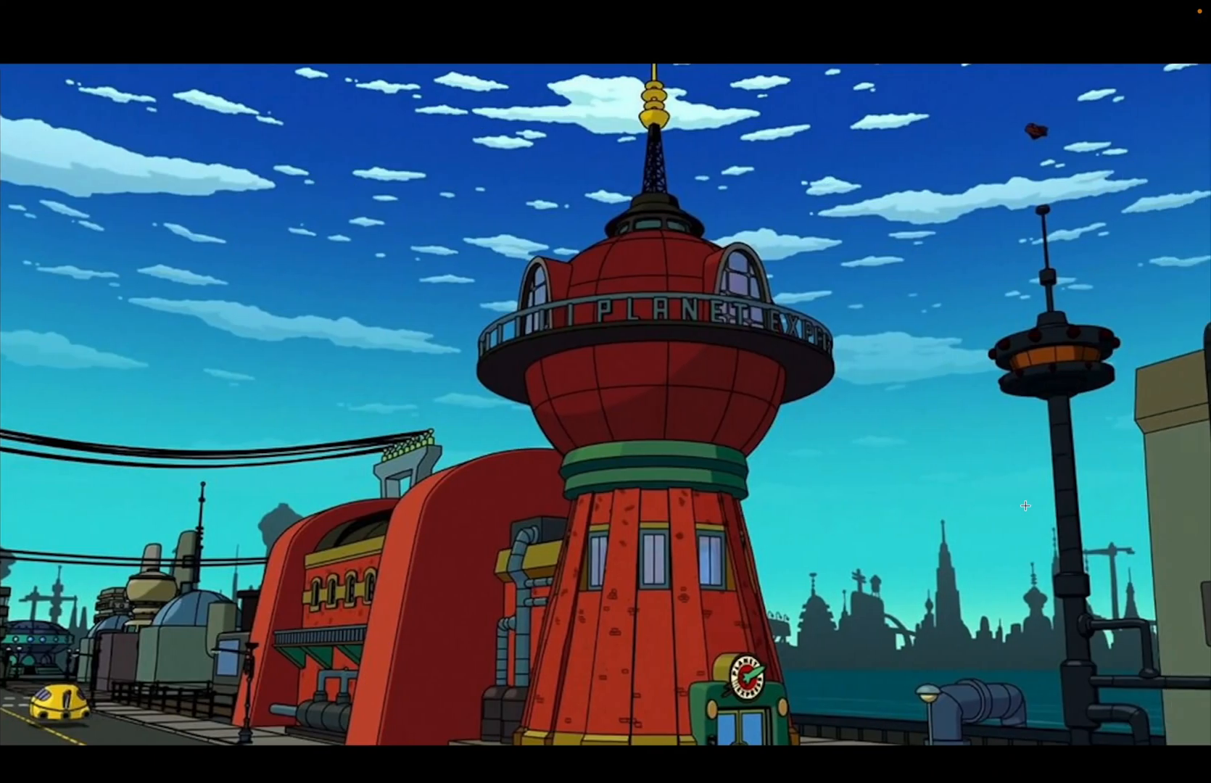
key("super+Tab")
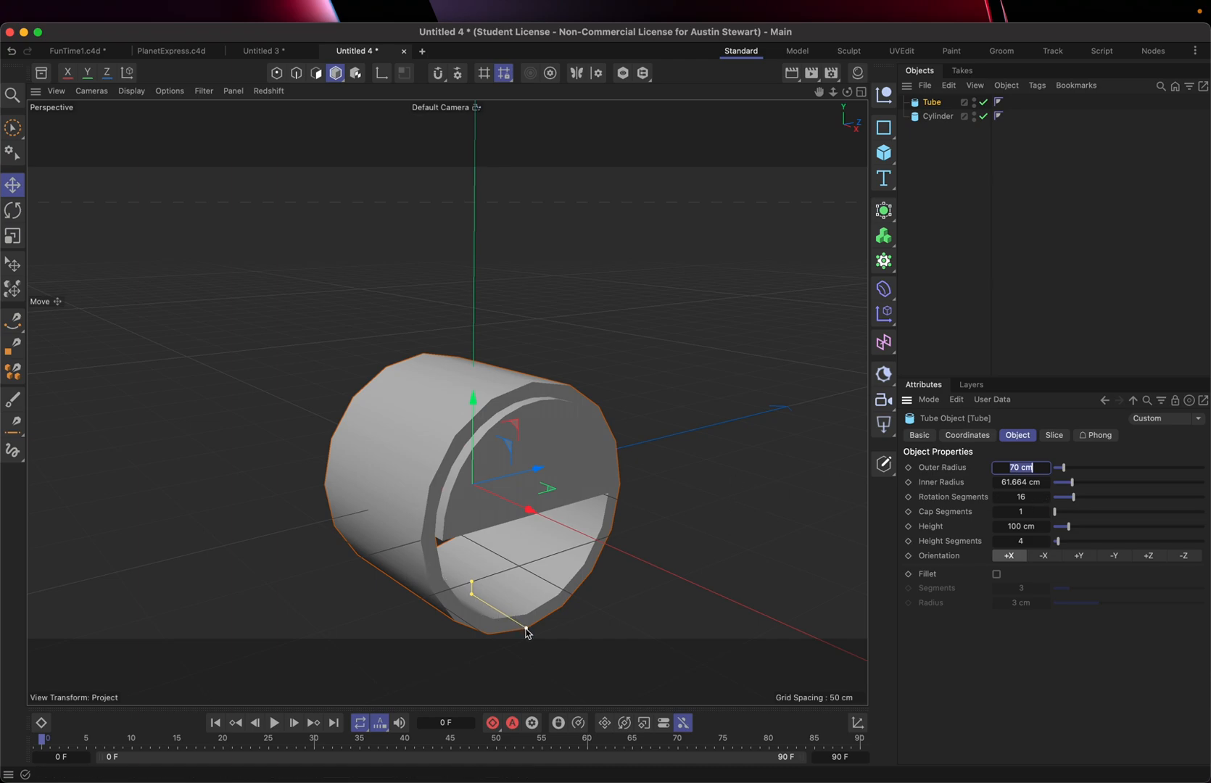
left_click_drag(525, 630, 548, 639)
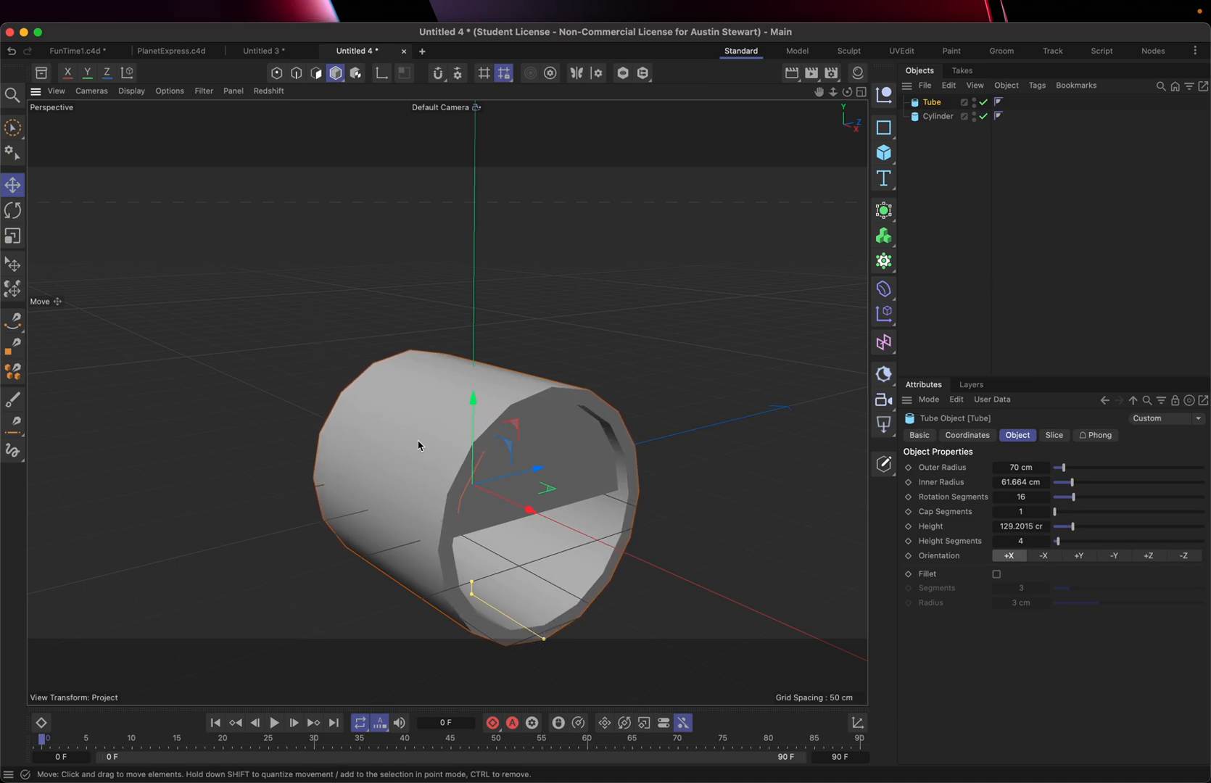
left_click_drag(554, 501, 430, 524, "alt")
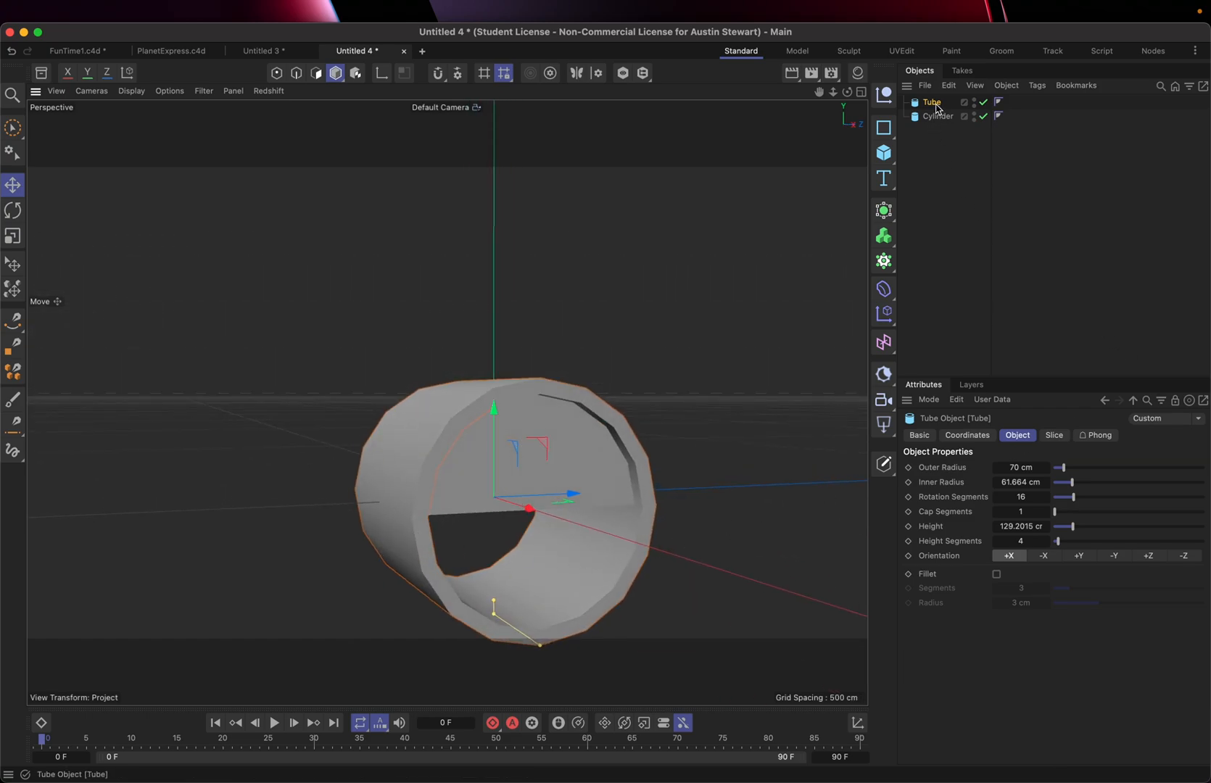
Slice the tube from 90° to 270° so it forms a half arch over the half cylinder
left_click(1054, 436)
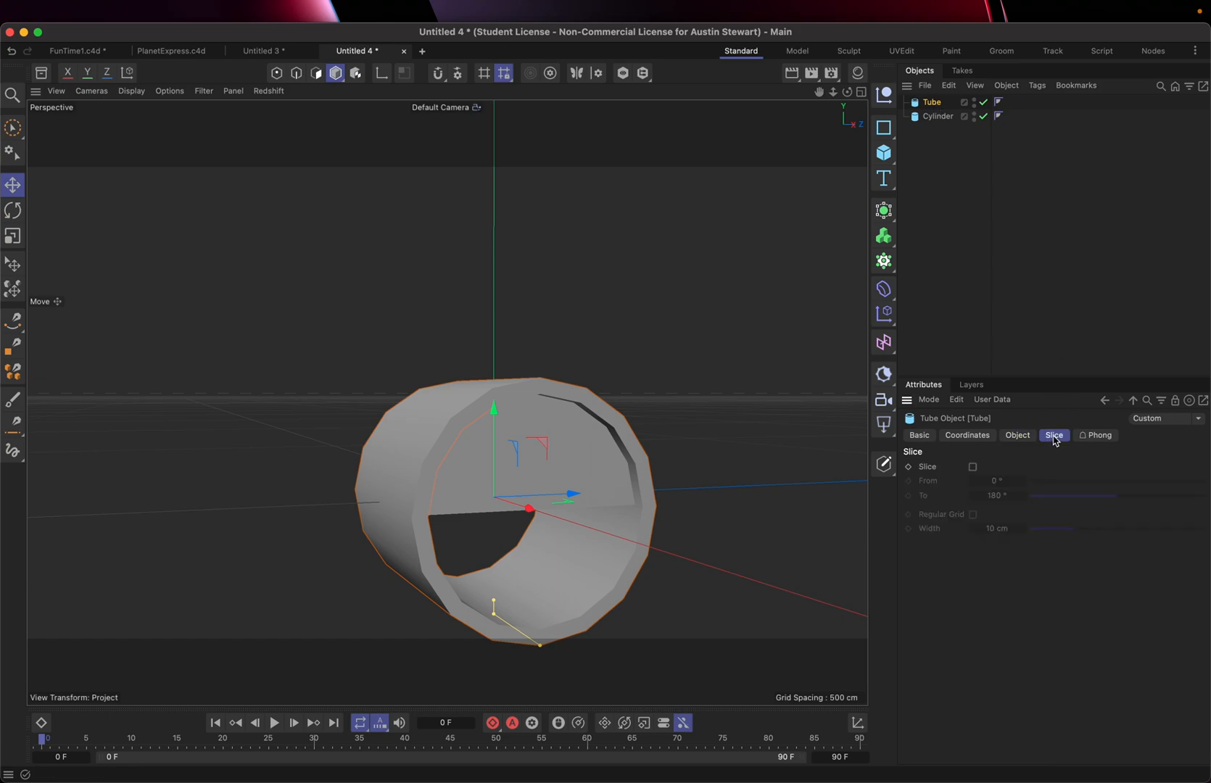
left_click(973, 468)
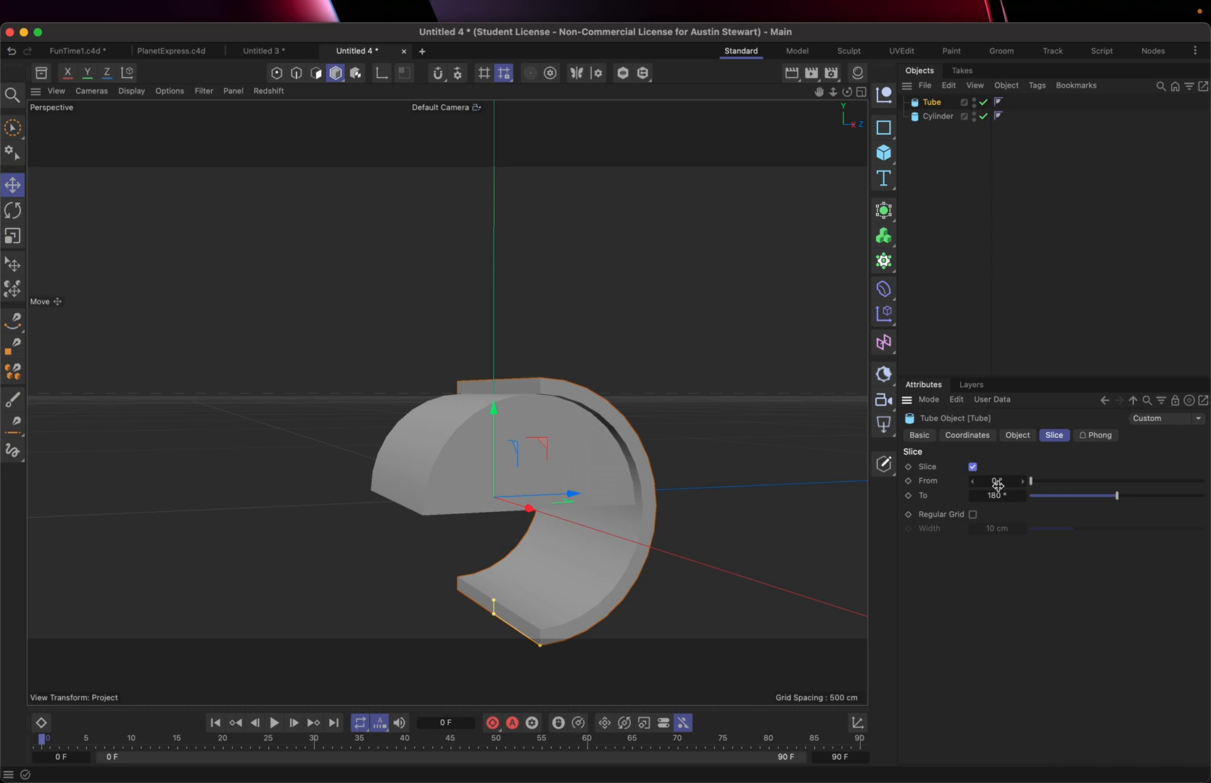
left_click(997, 483)
type("90")
key("Tab")
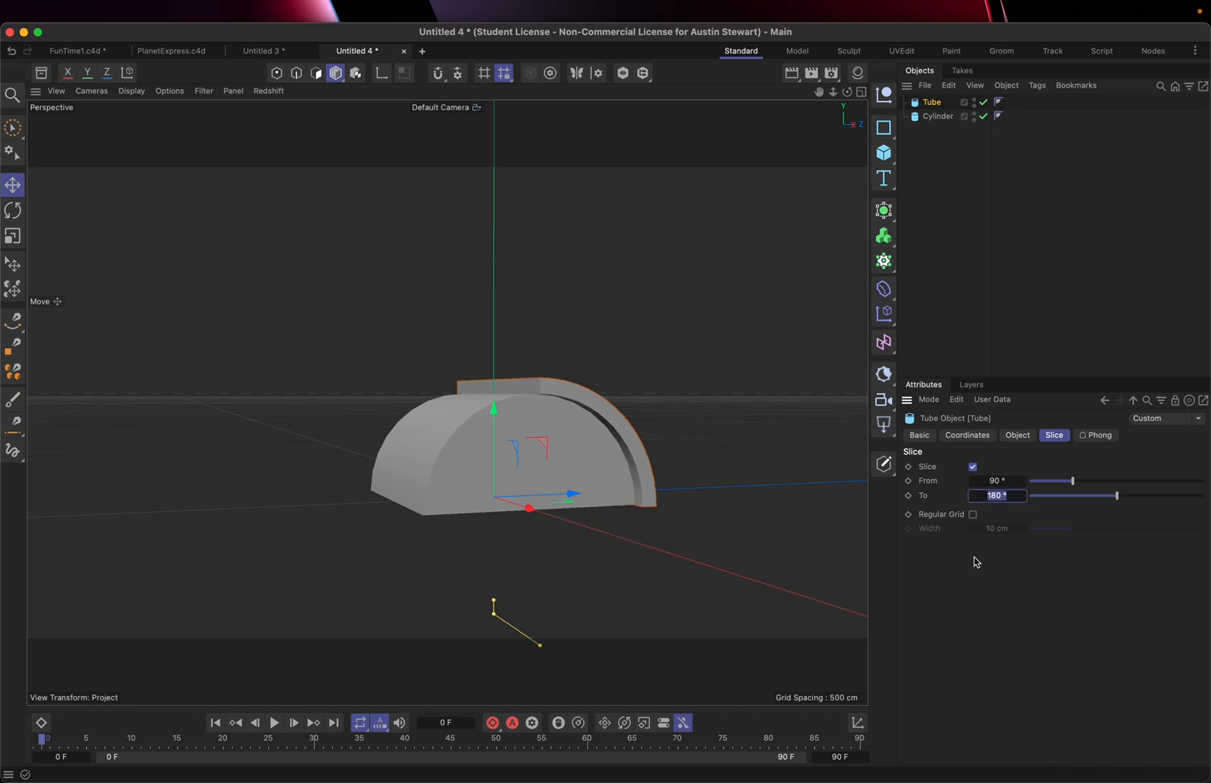
left_click(993, 480)
type("90")
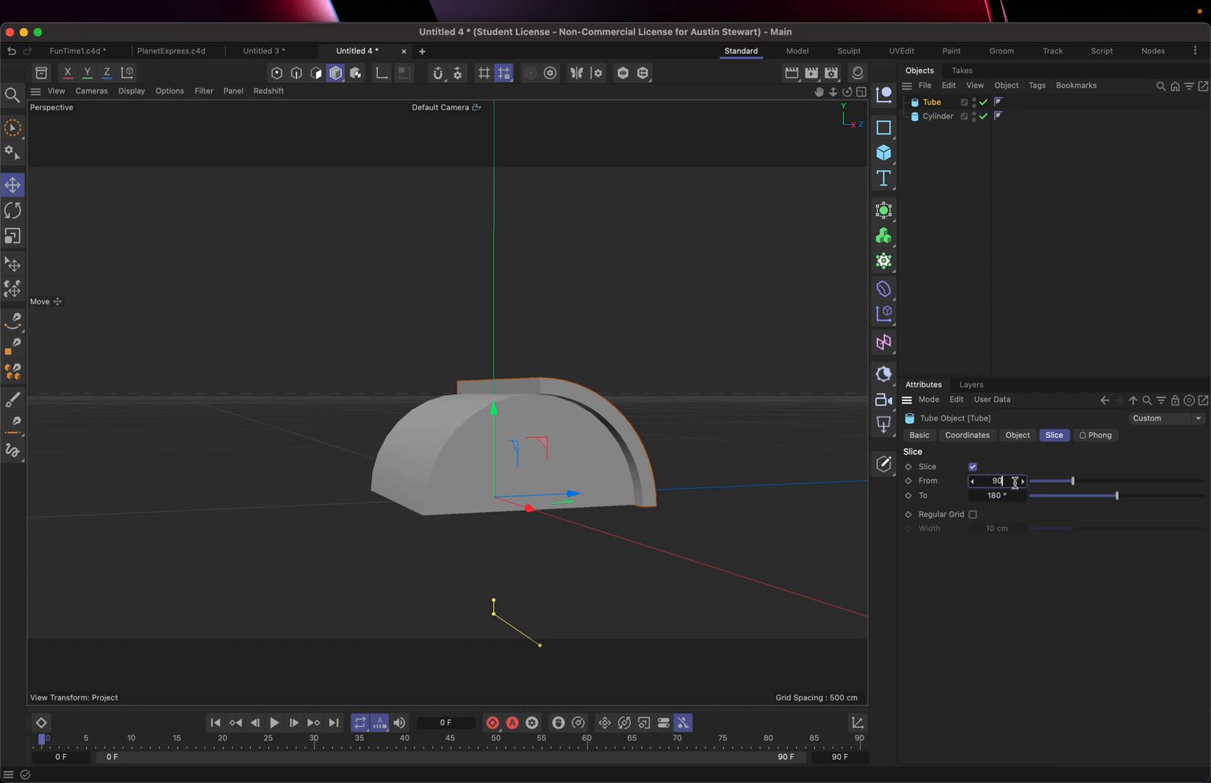
key("Tab")
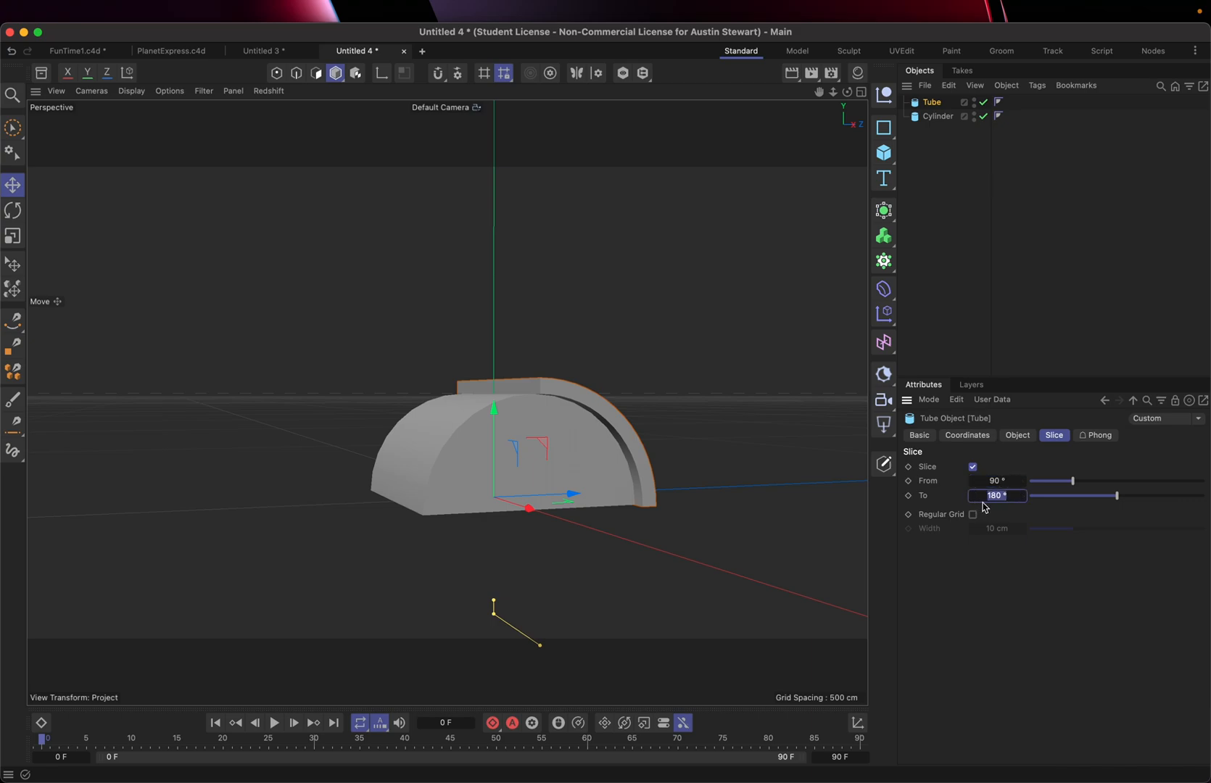
type("270")
key("Return")
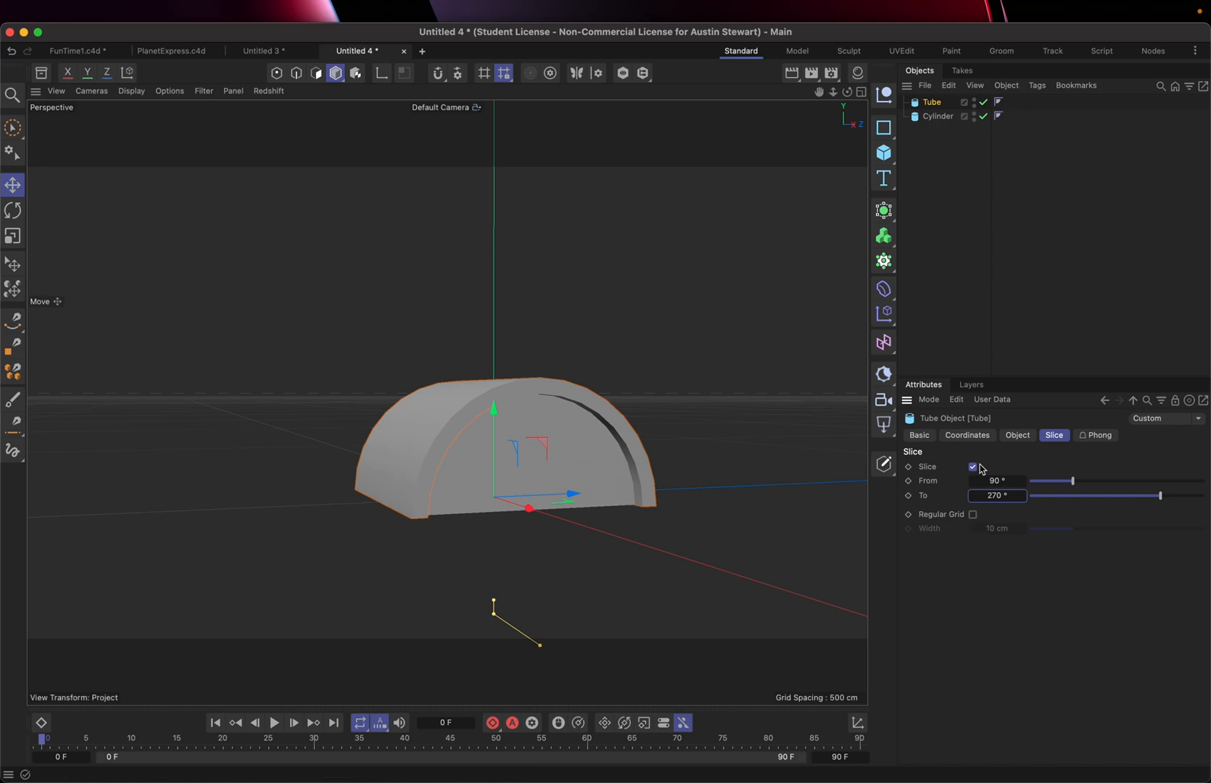
Set the tube's rotation segments to 48 to smooth the arch frame
left_click(1018, 436)
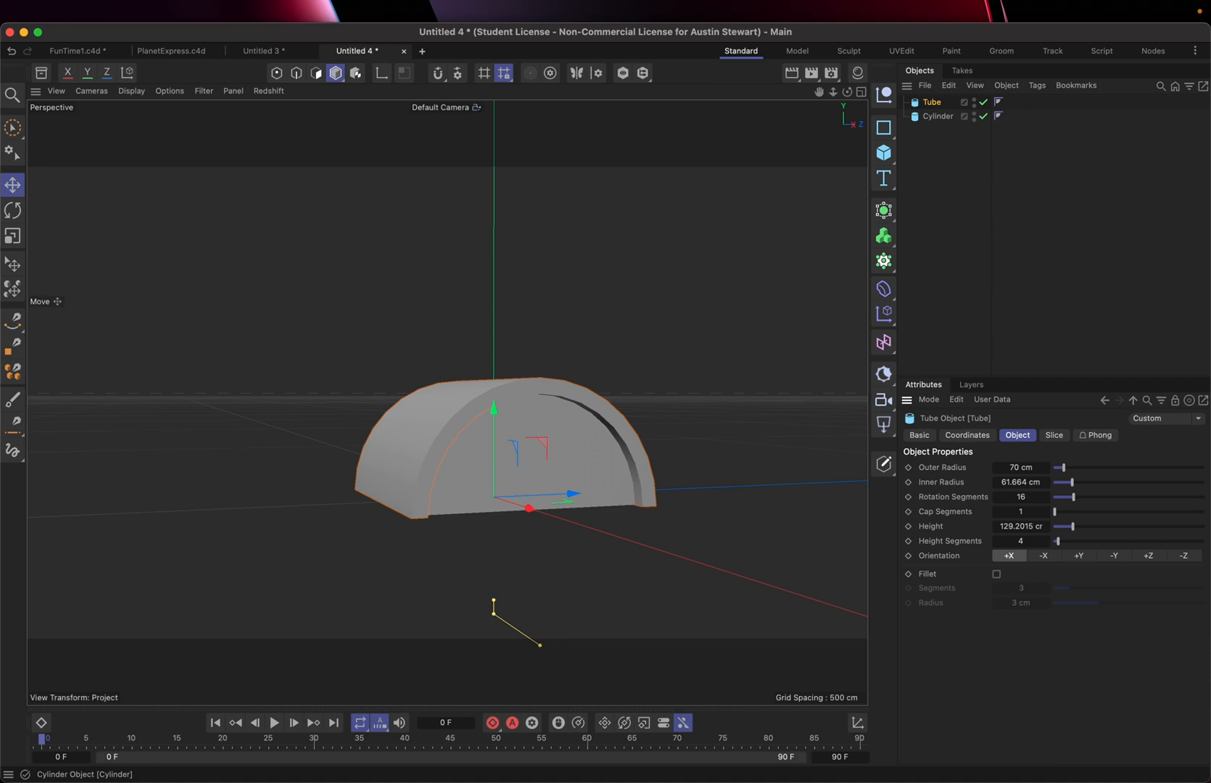
left_click(937, 117, "shift")
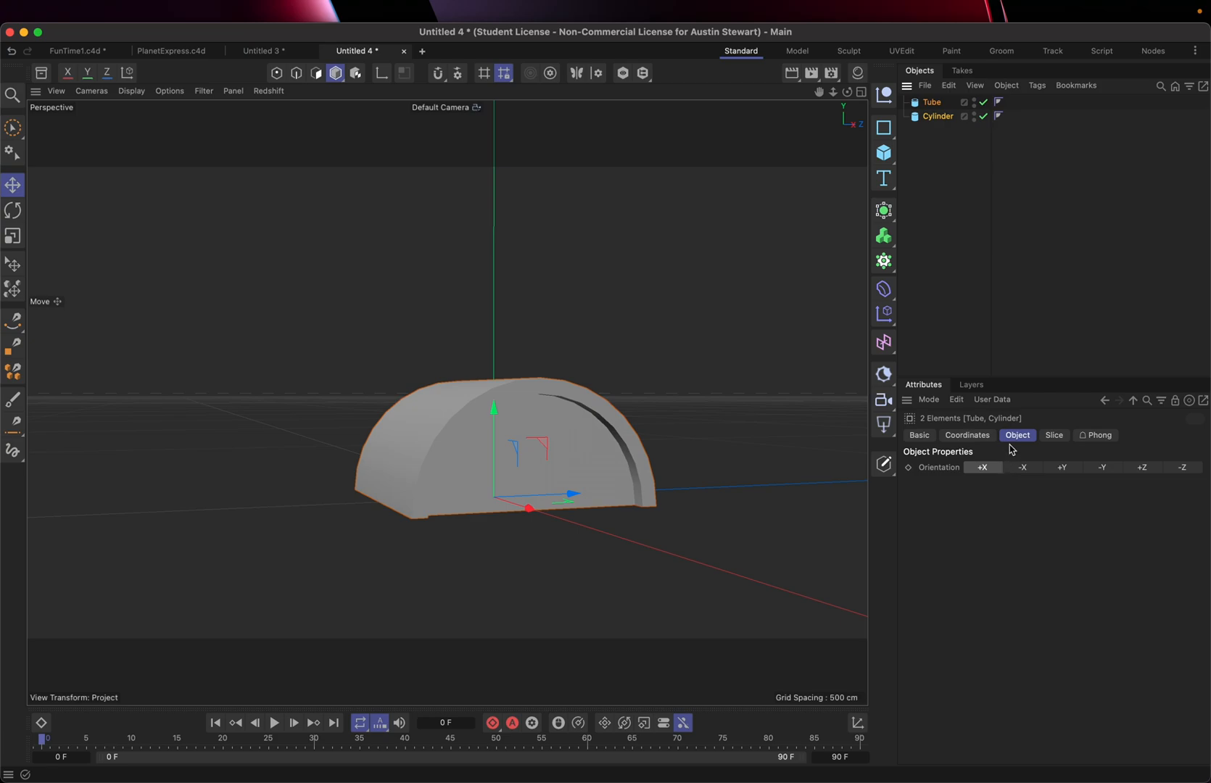
left_click(933, 102)
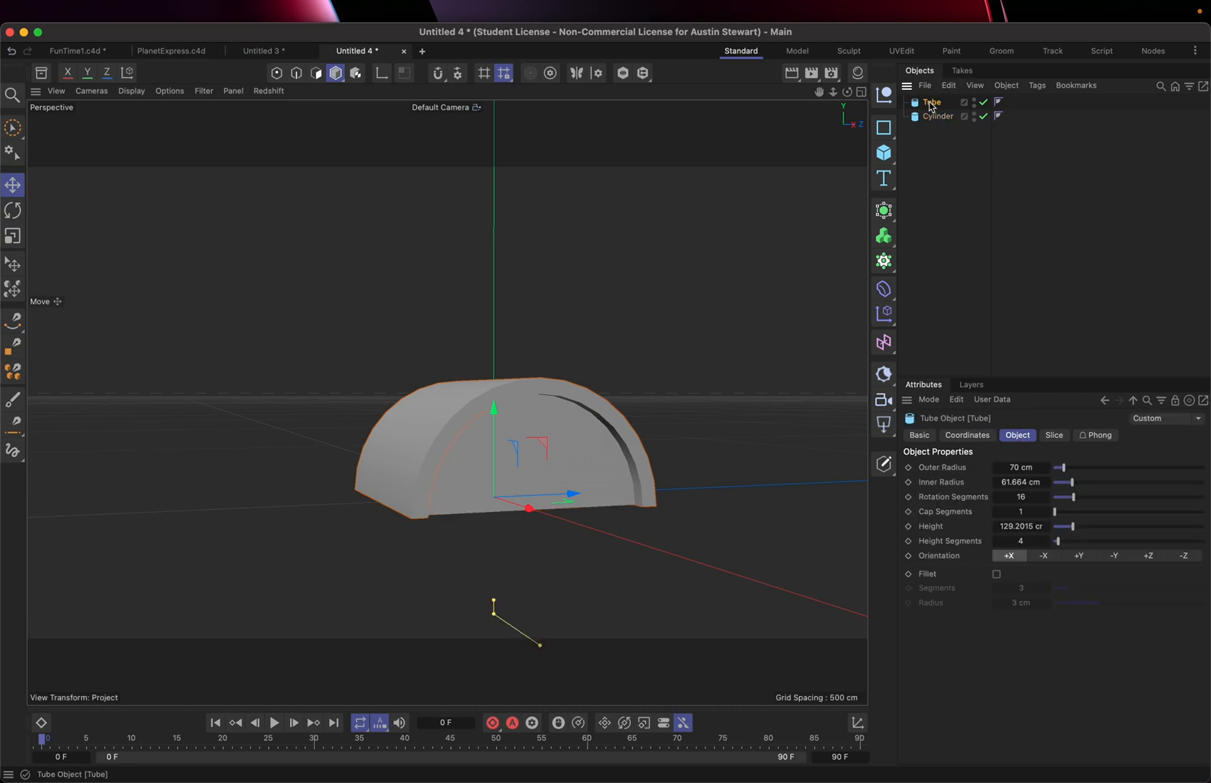
left_click(1021, 498)
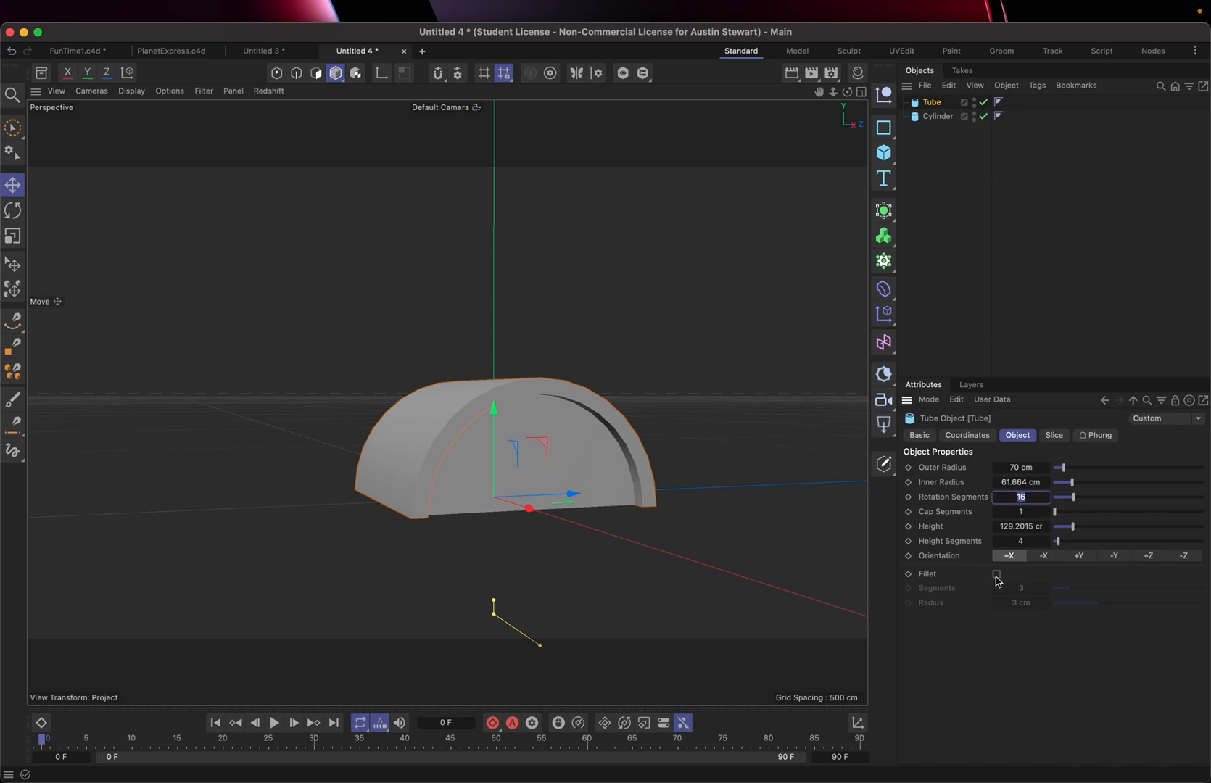
type("48")
key("Return")
Set the cylinder's rotation segments to 48 to match the tube, and inspect the curve up close
left_click(936, 117)
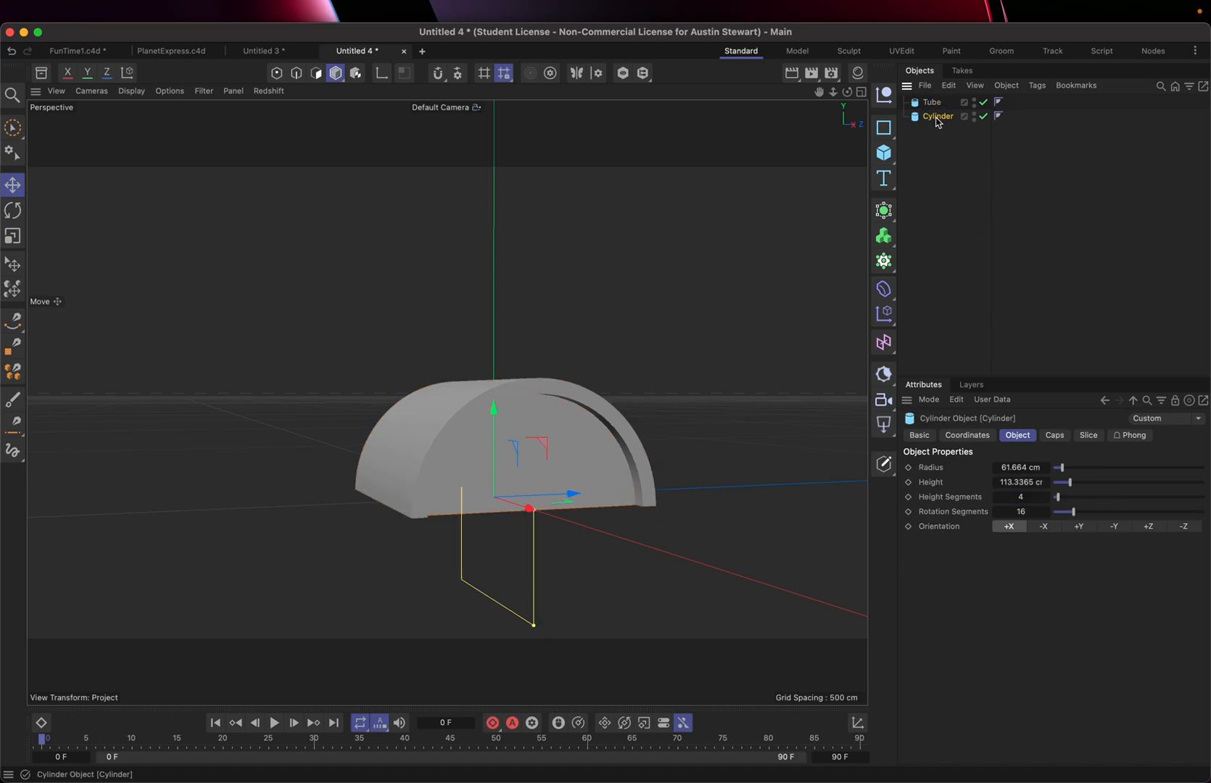
left_click(1021, 512)
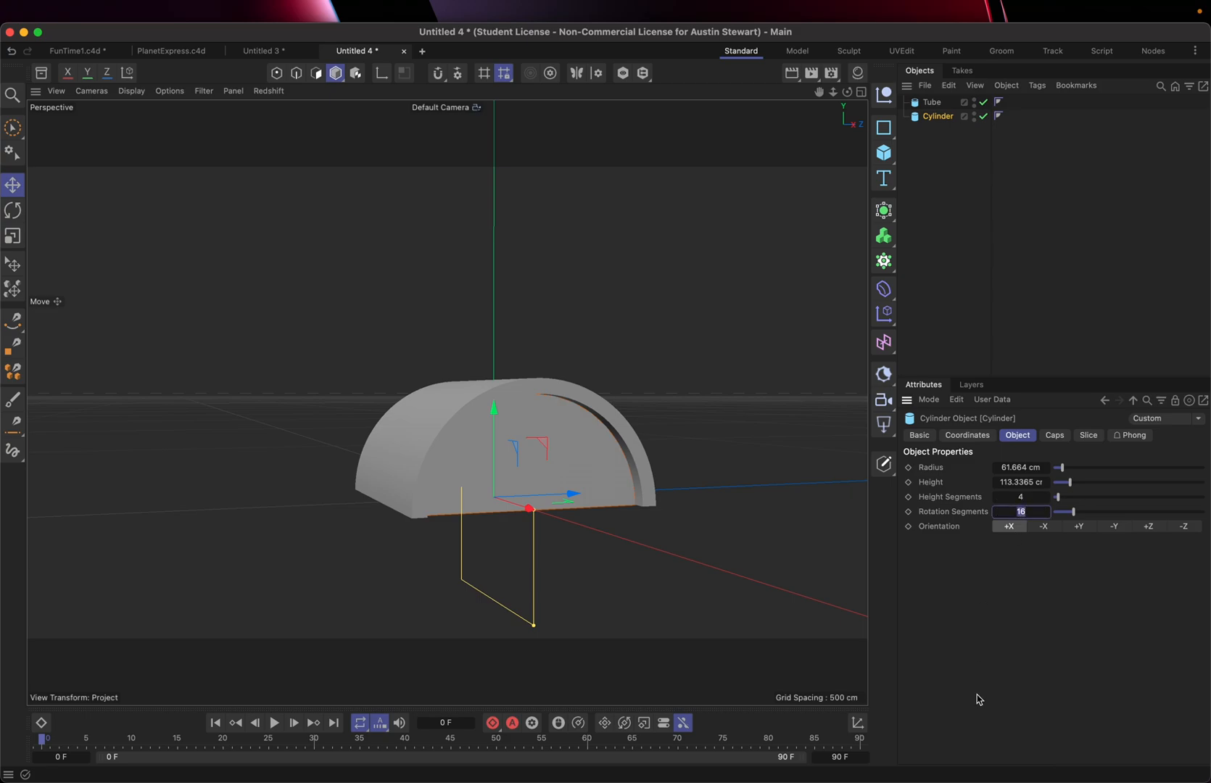
type("48")
key("Return")
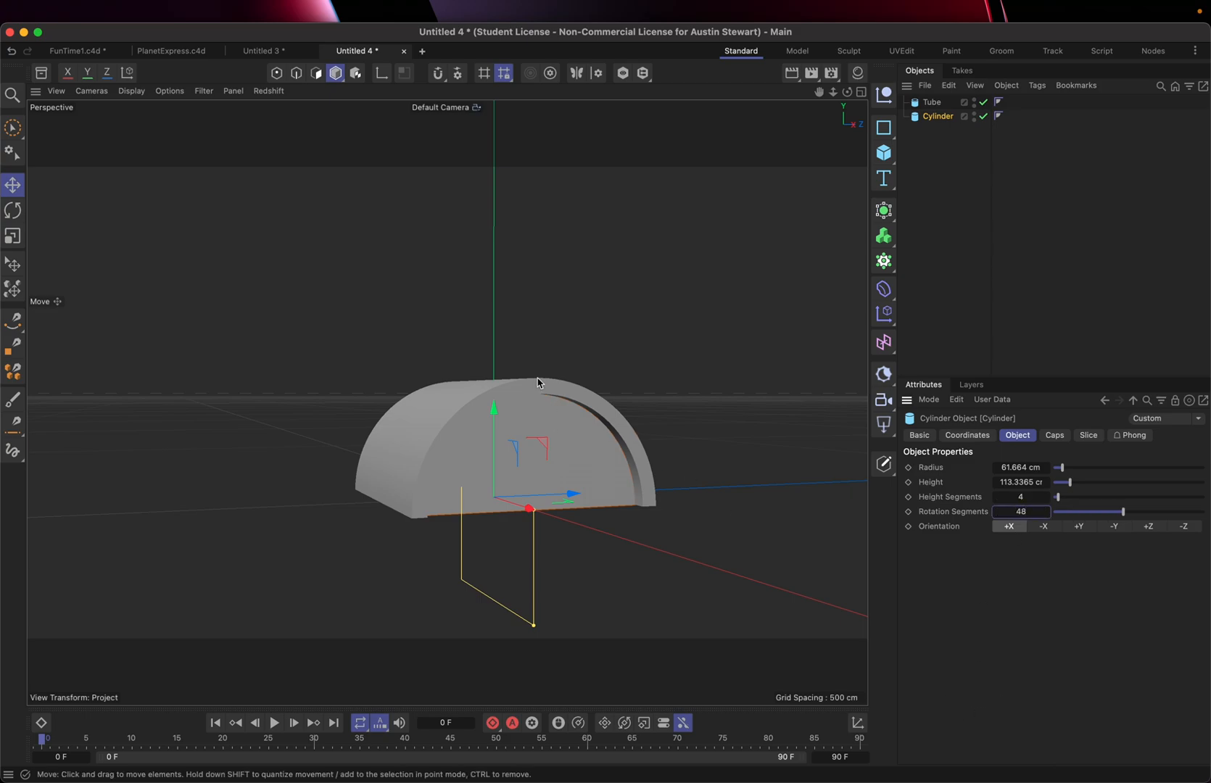
scroll(538, 383, "up", 5)
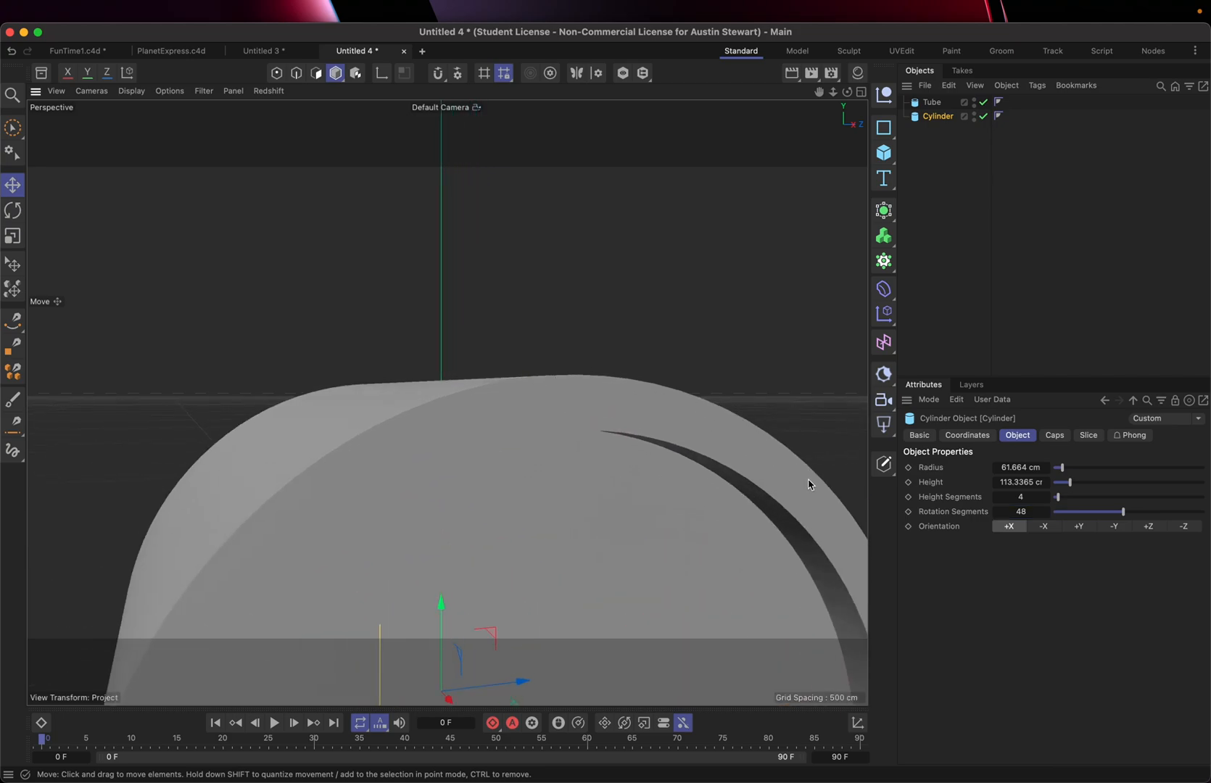
scroll(397, 443, "down", 5)
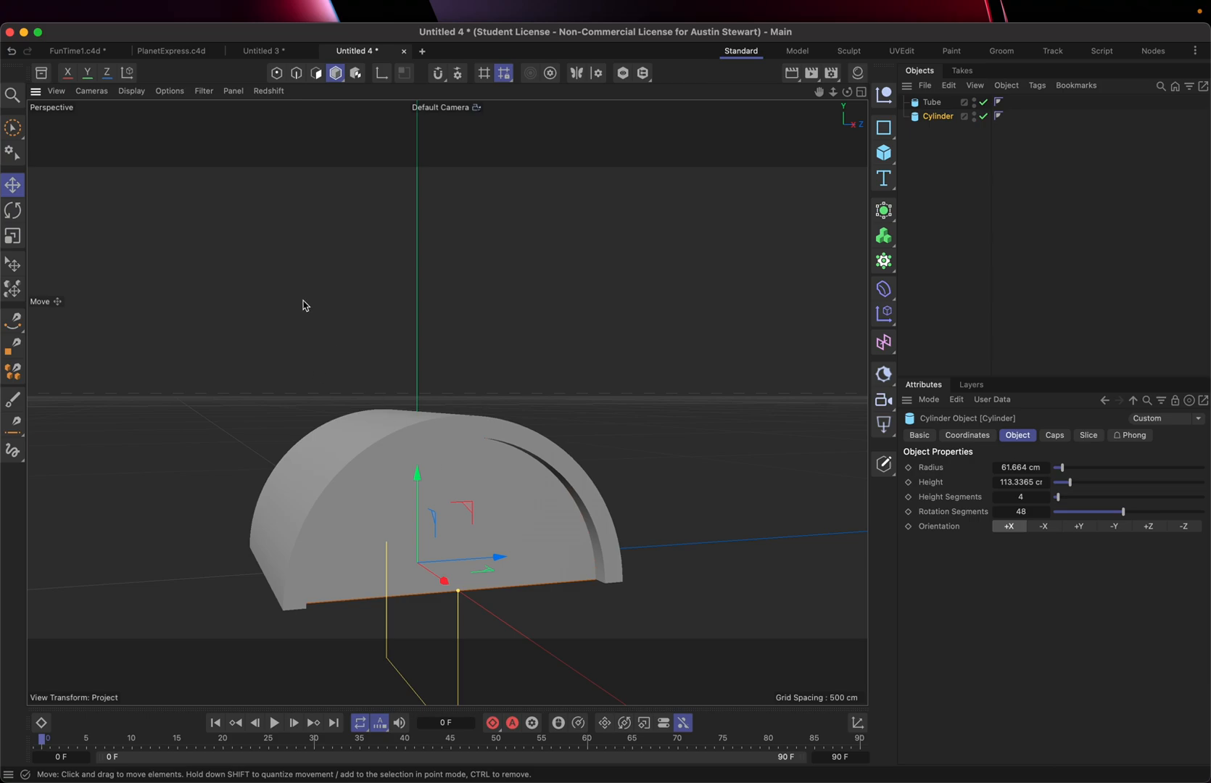
Display the viewport with Gouraud Shading (Lines) and view the arch more from the front
left_click(129, 91)
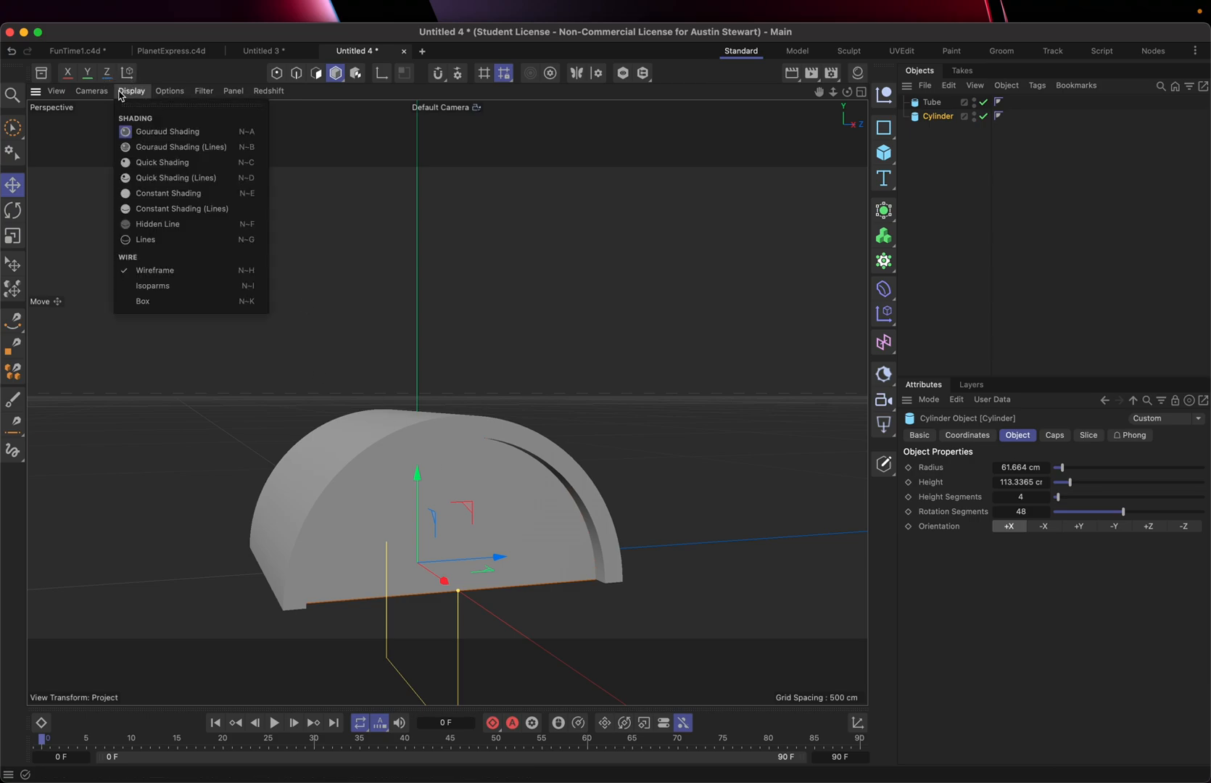
left_click(159, 149)
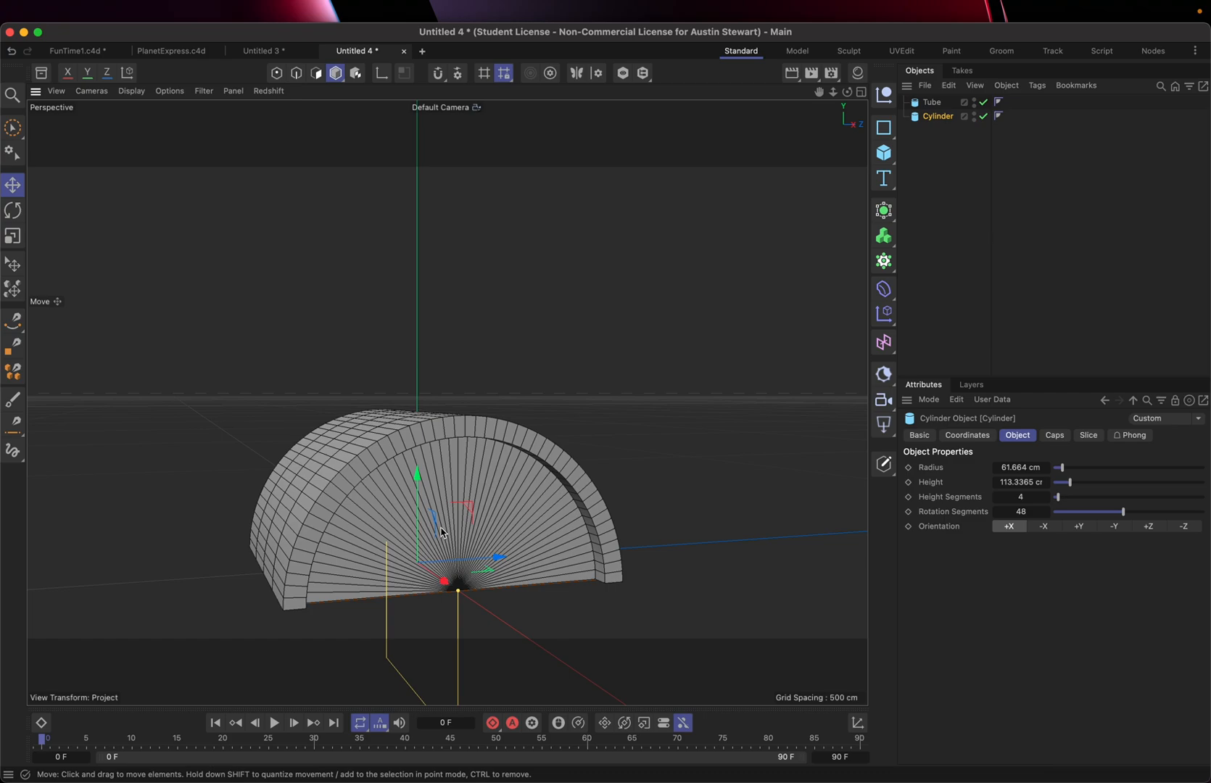
mouse_move(442, 533)
left_mouse_down("alt")
mouse_move(598, 532)
mouse_move(447, 560)
mouse_move(428, 540)
left_mouse_up("alt")
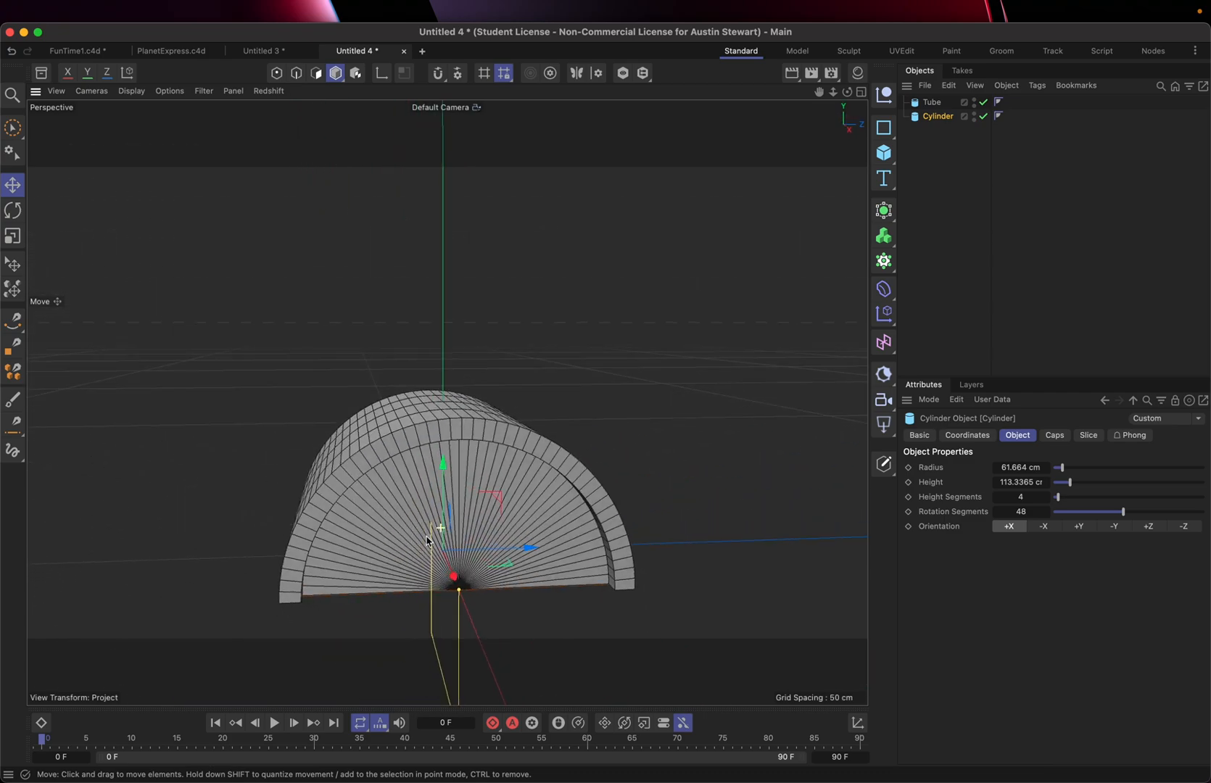
Try stretching the arch vertically by setting the Y scale to 2 on the cylinder and the tube individually
left_click(934, 106)
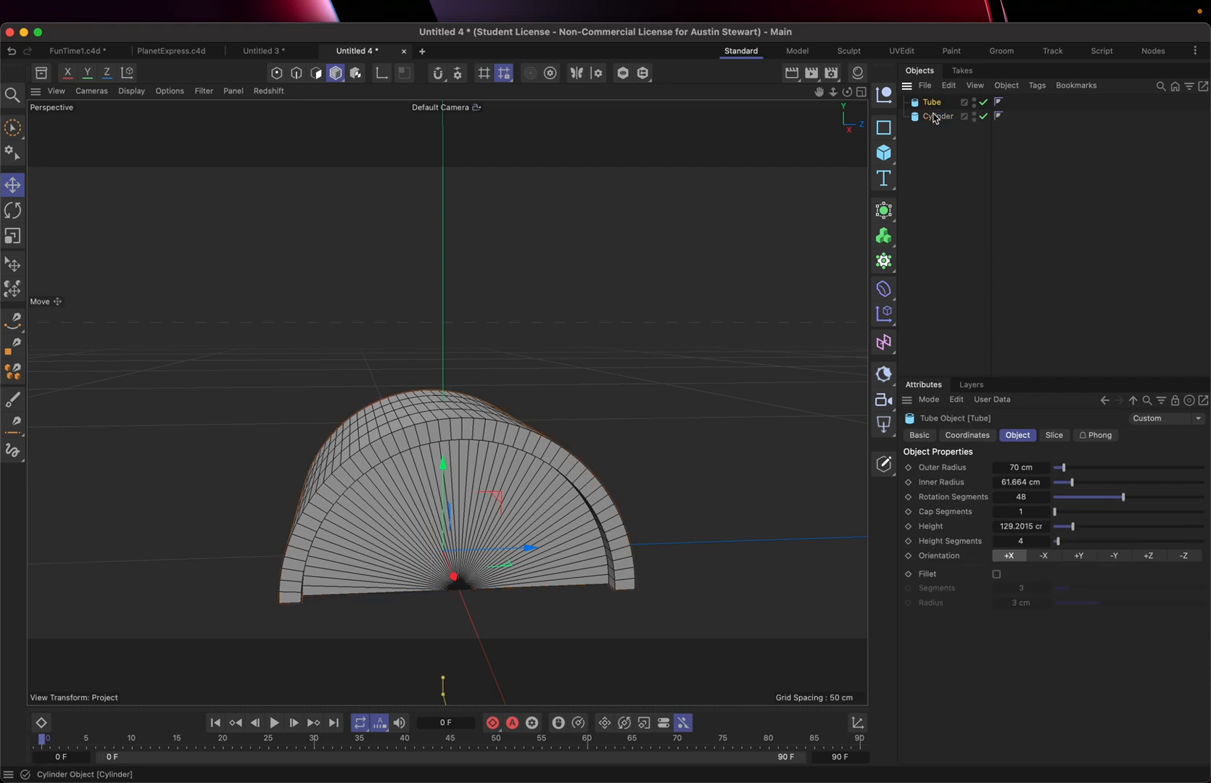
left_click(936, 115)
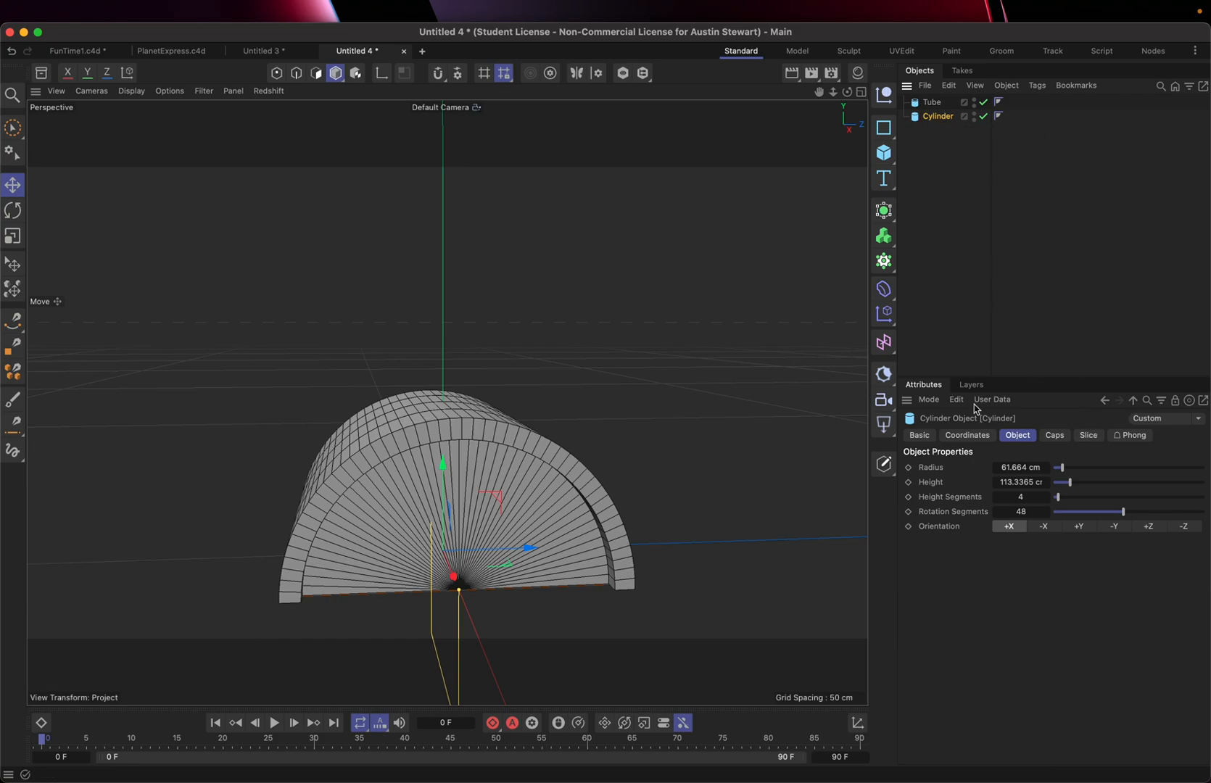
left_click(977, 436)
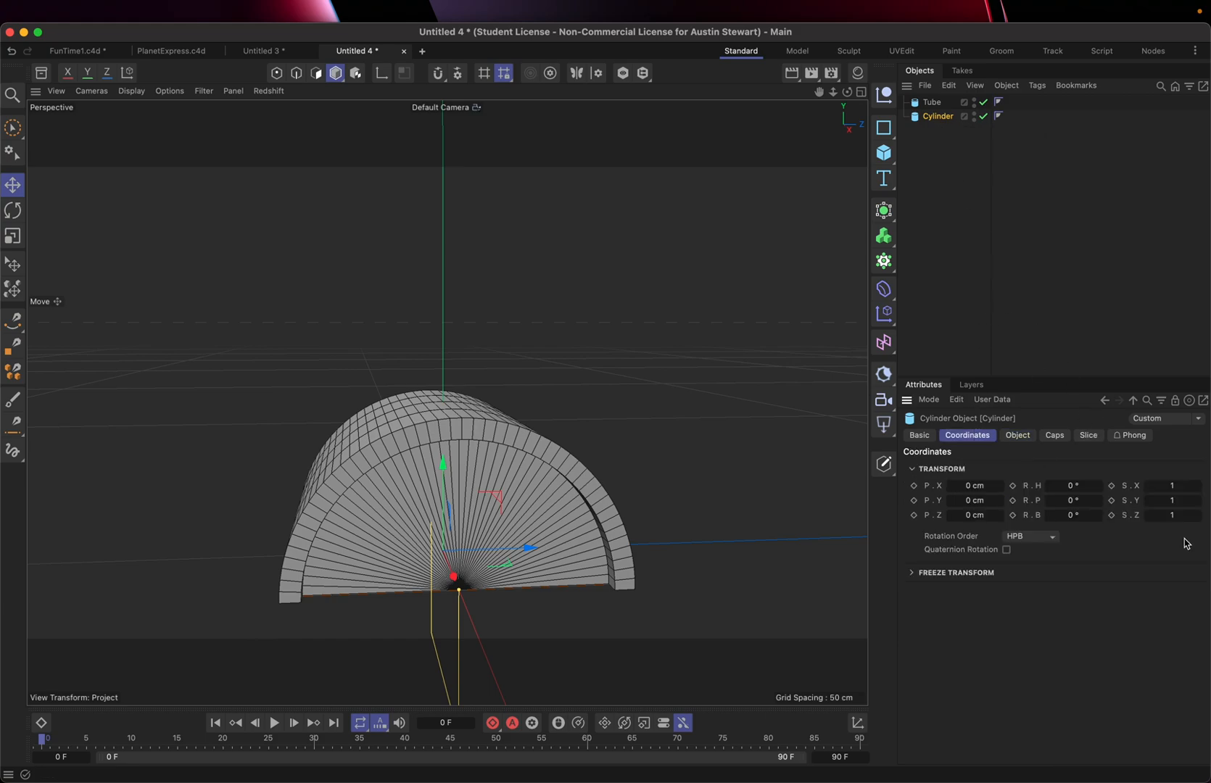
left_click(1178, 499)
type("2")
key("Return")
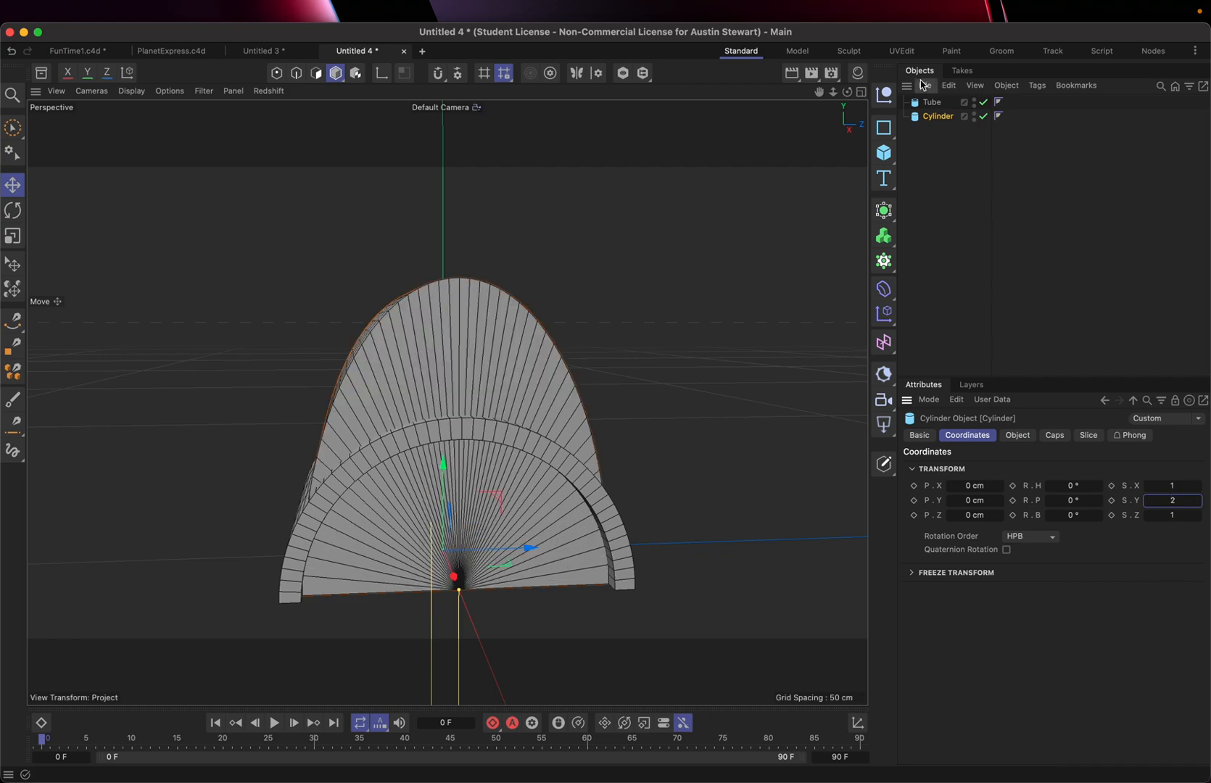
left_click(928, 102)
left_click(1170, 500)
type("2")
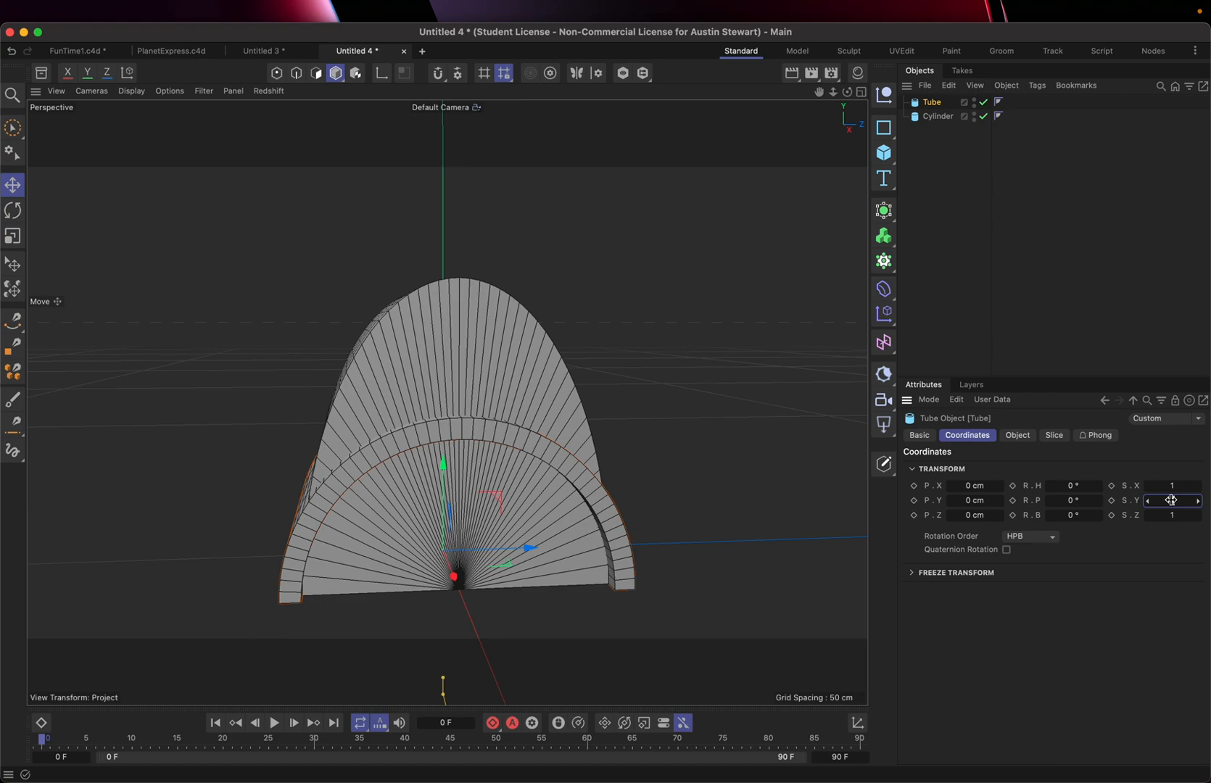
key("Return")
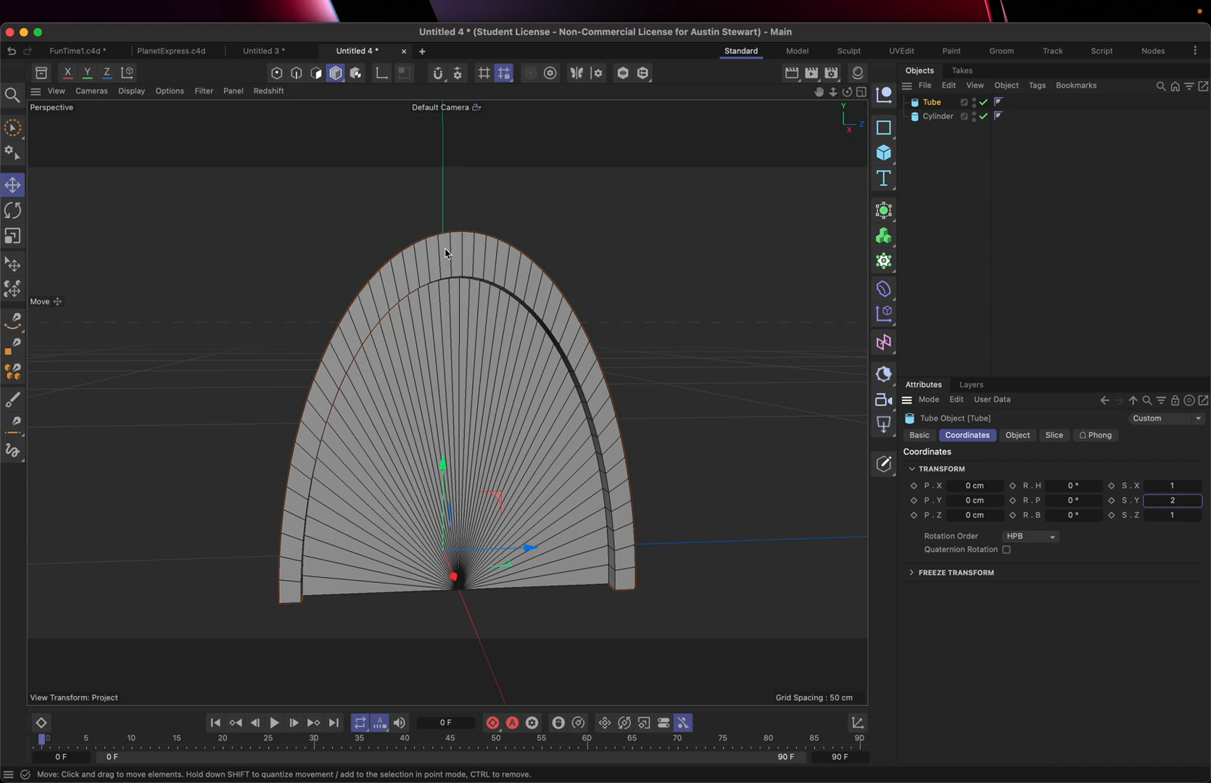
Undo the individual Y scaling of the tube and the cylinder
key("super+z")
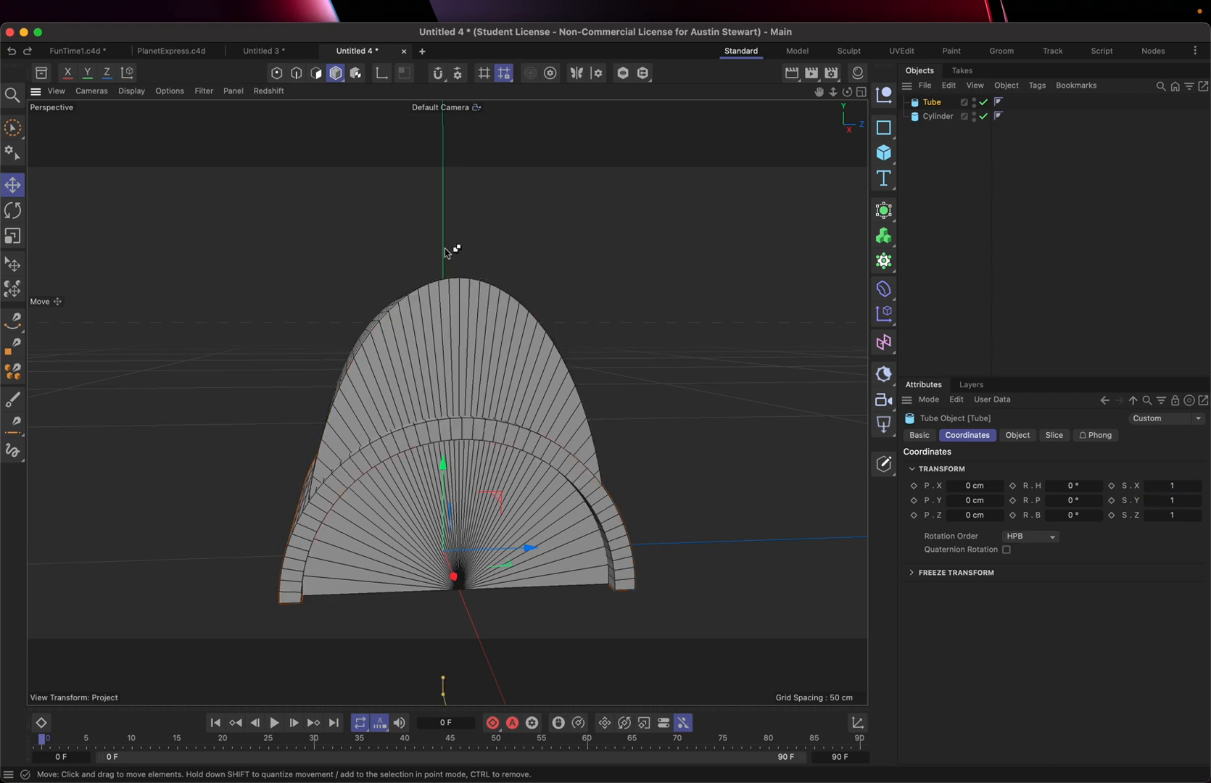
key("super+z")
key("super+z")
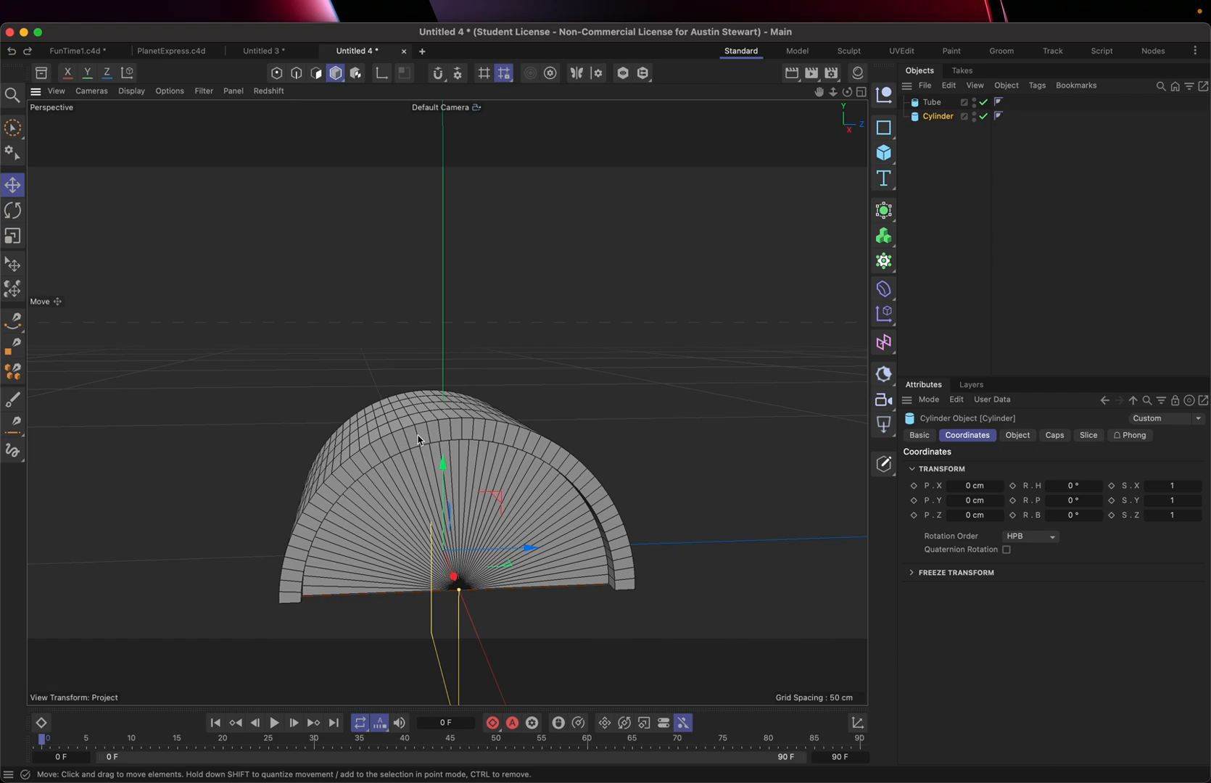
Add a null named Archway and make the tube and the cylinder its children
left_click(887, 94)
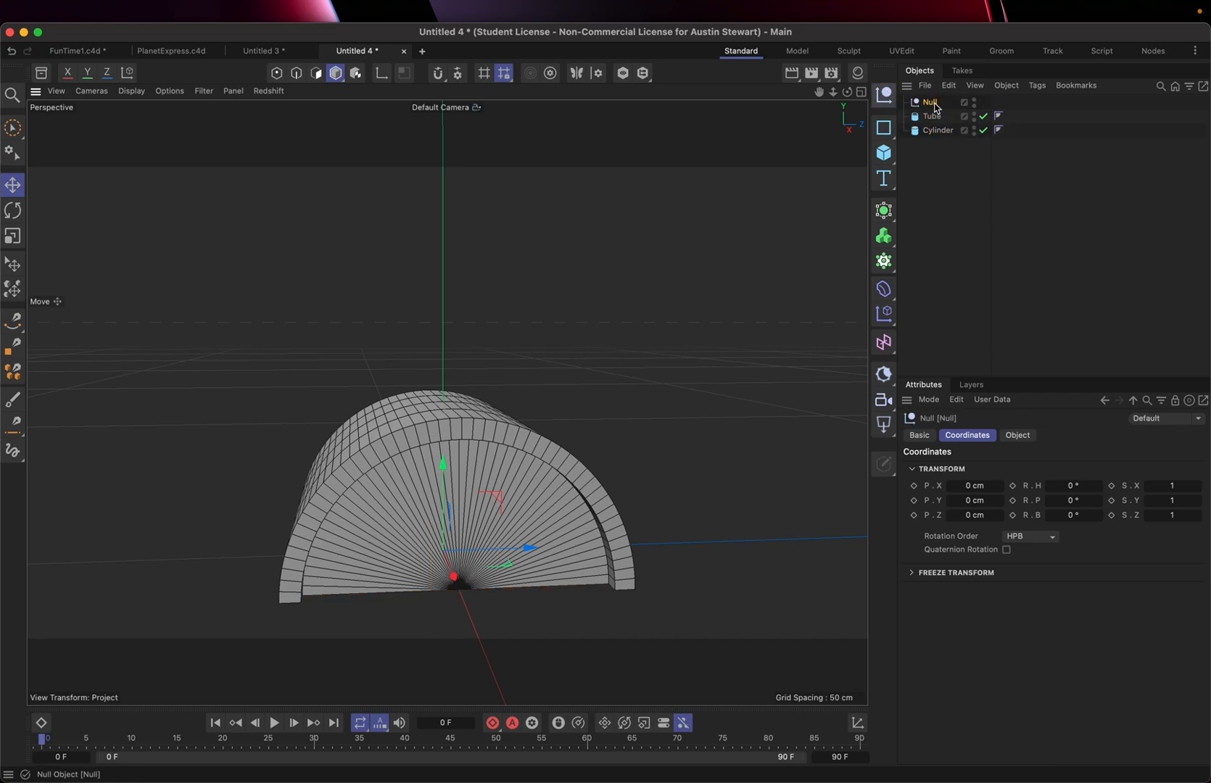
double_click(933, 107)
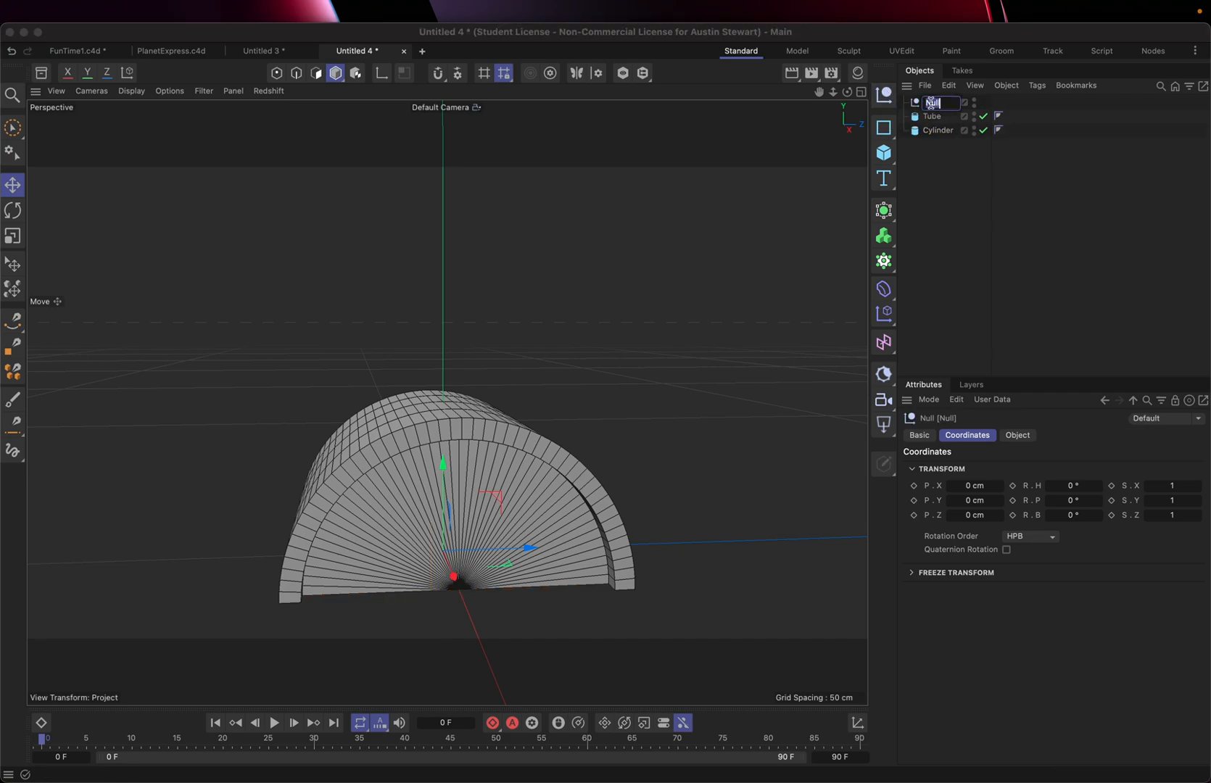
type("Archway")
left_click(952, 185)
left_click(934, 117)
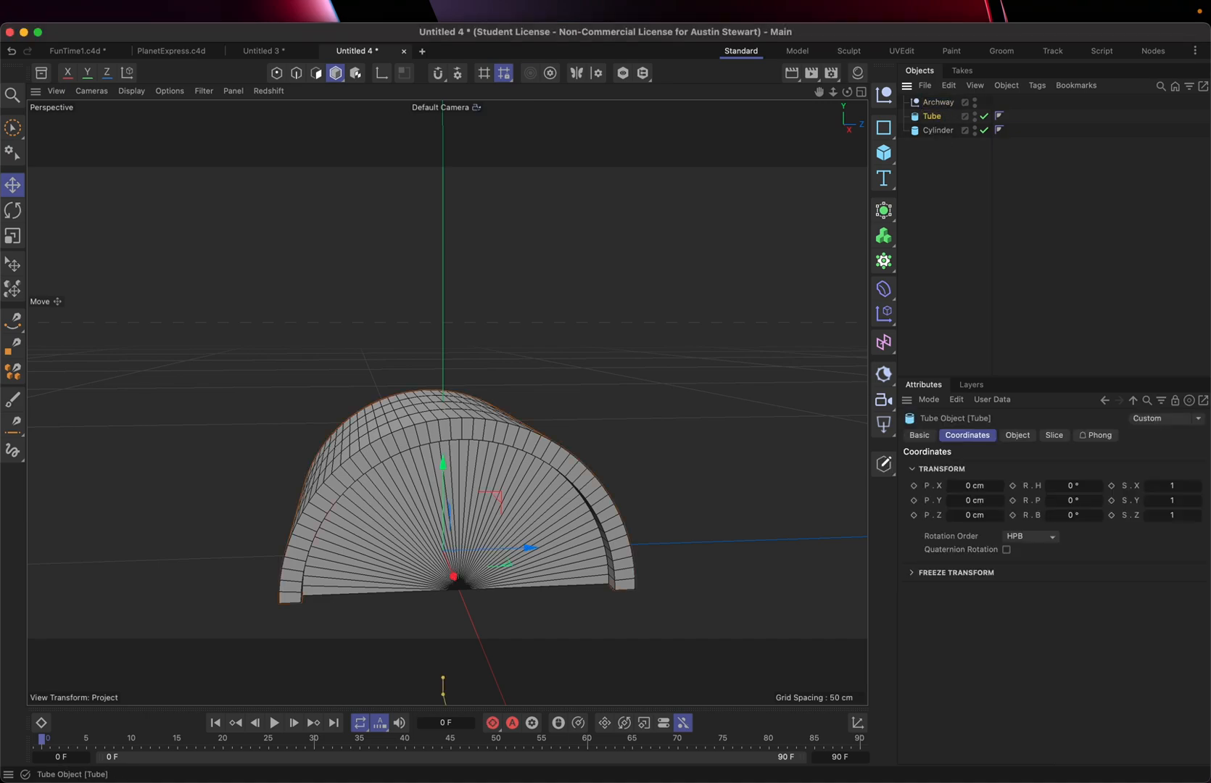
left_click(936, 129, "shift")
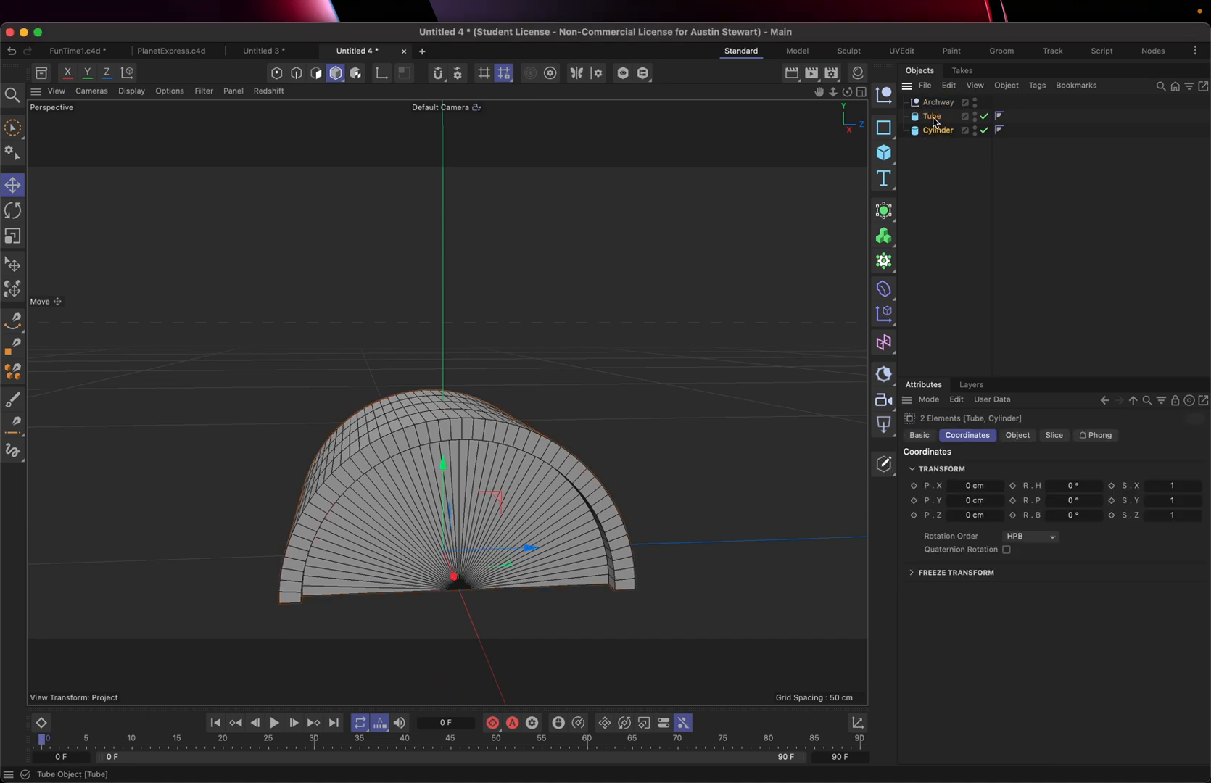
left_click_drag(935, 119, 938, 107)
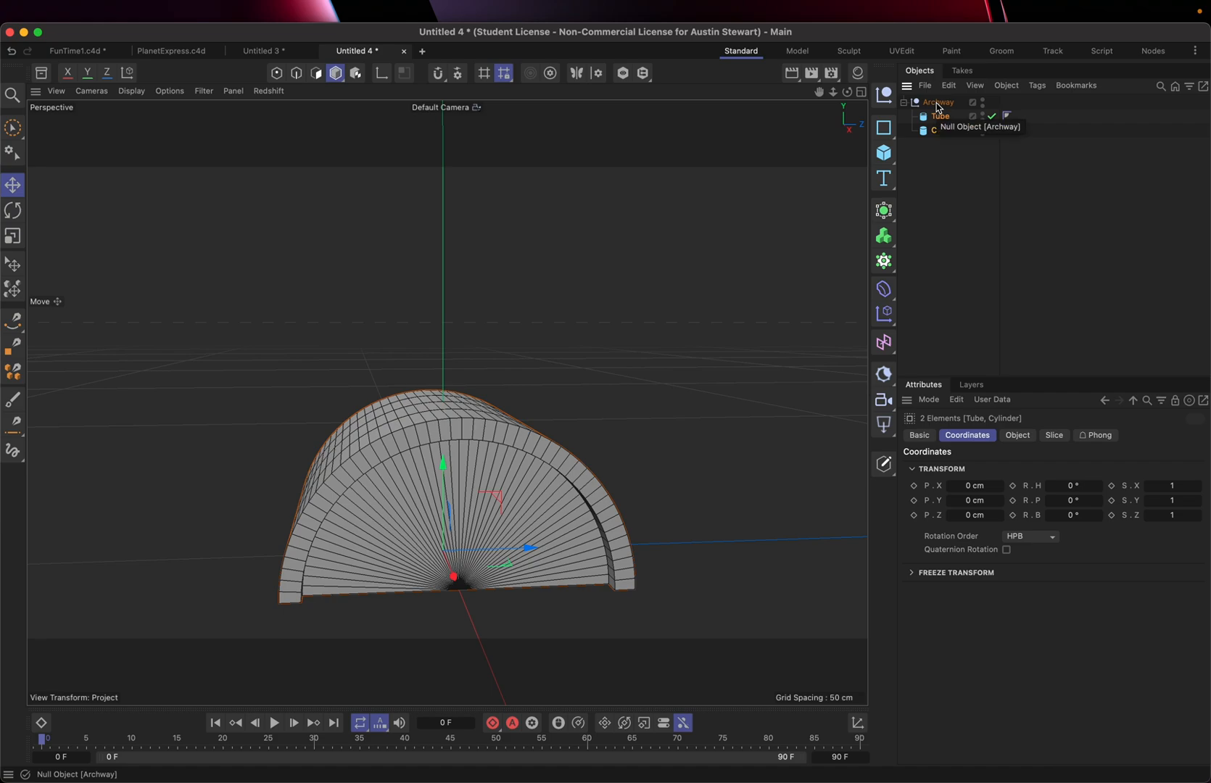
Set the Archway null's Y scale to 2 to stretch the tube and cylinder together
left_click(937, 106)
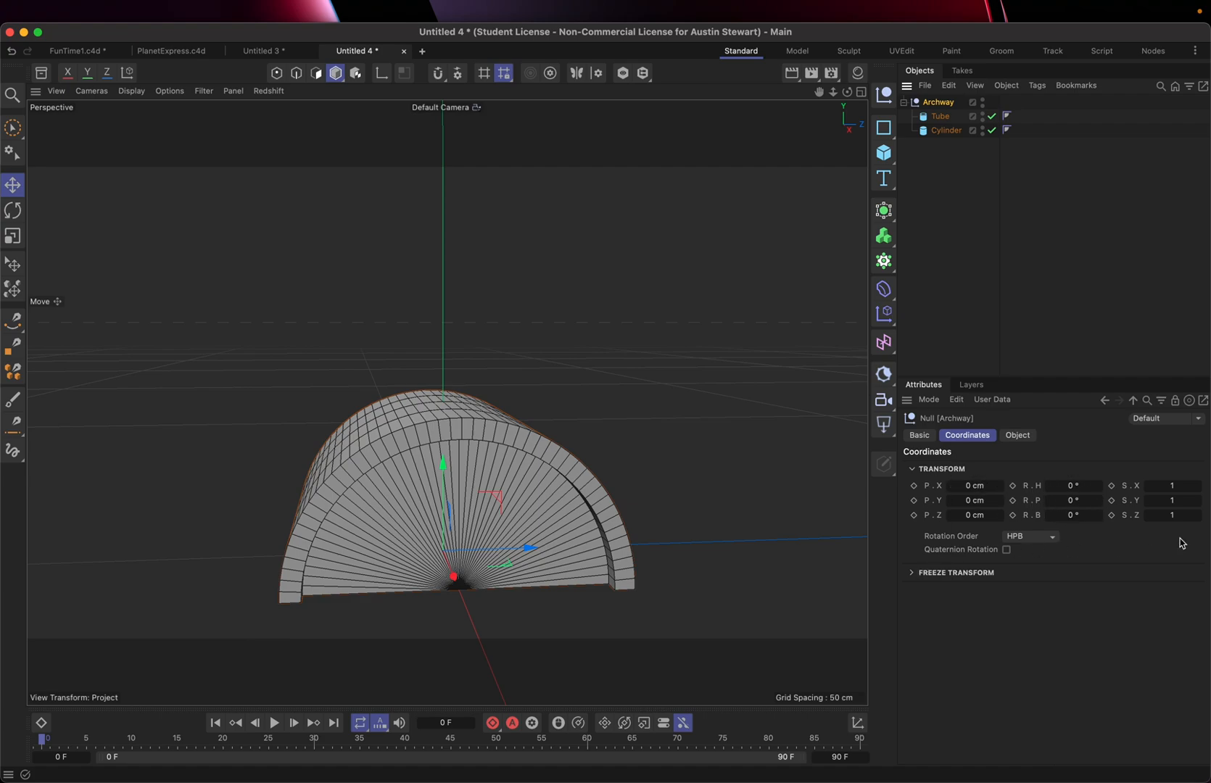
left_click(1175, 503)
type("2")
key("Return")
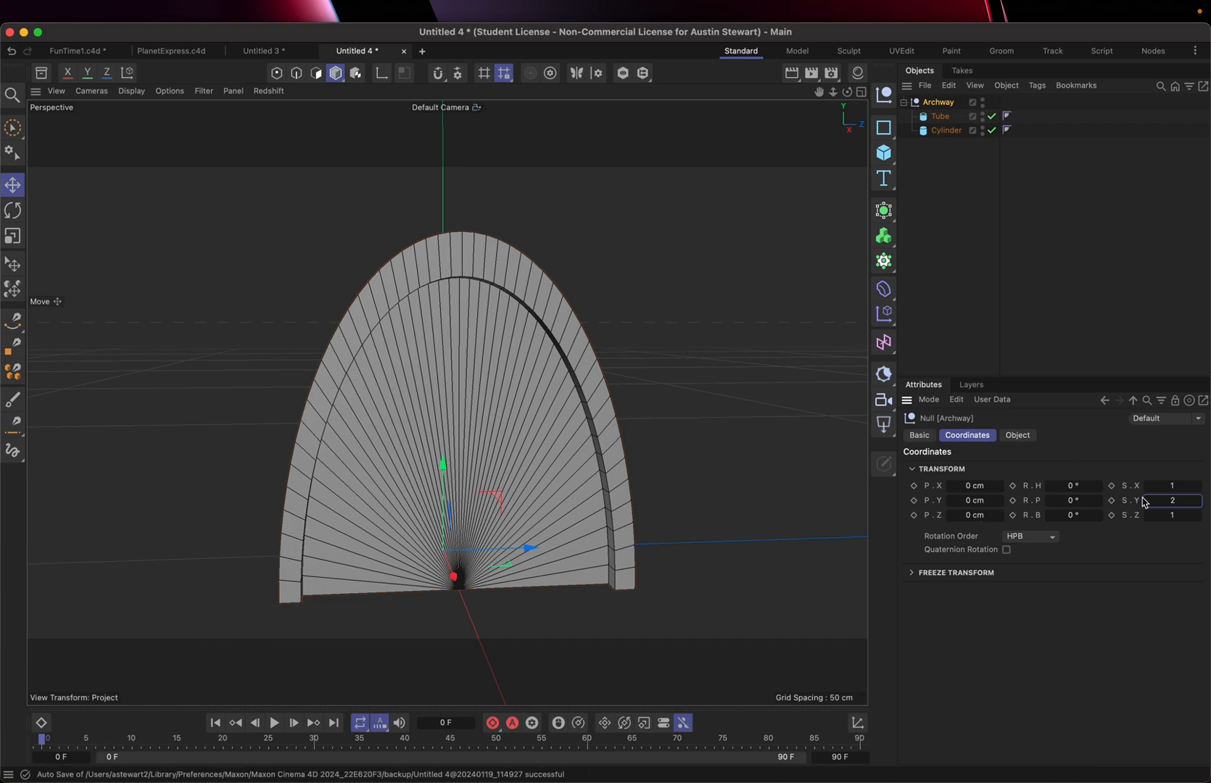
Add an Array generator and make the Archway null its child to repeat the archway in a ring
scroll(568, 408, "down", 6)
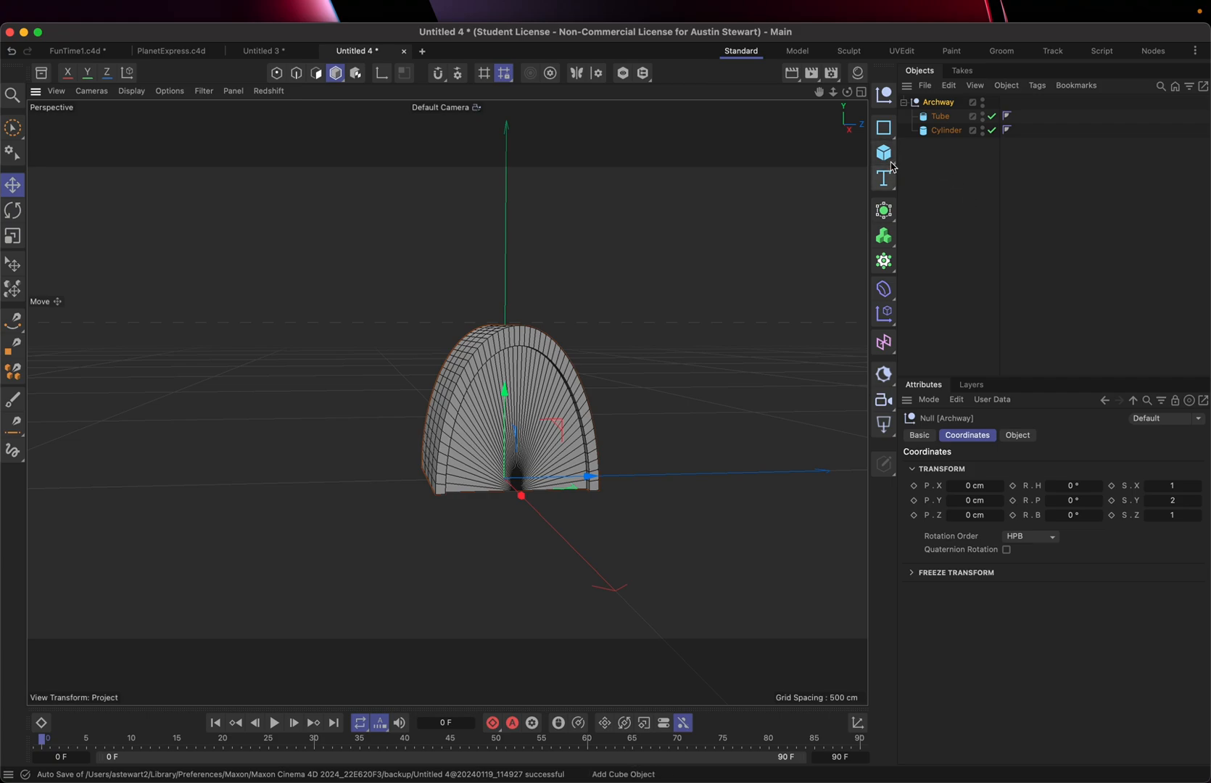
left_click(886, 211)
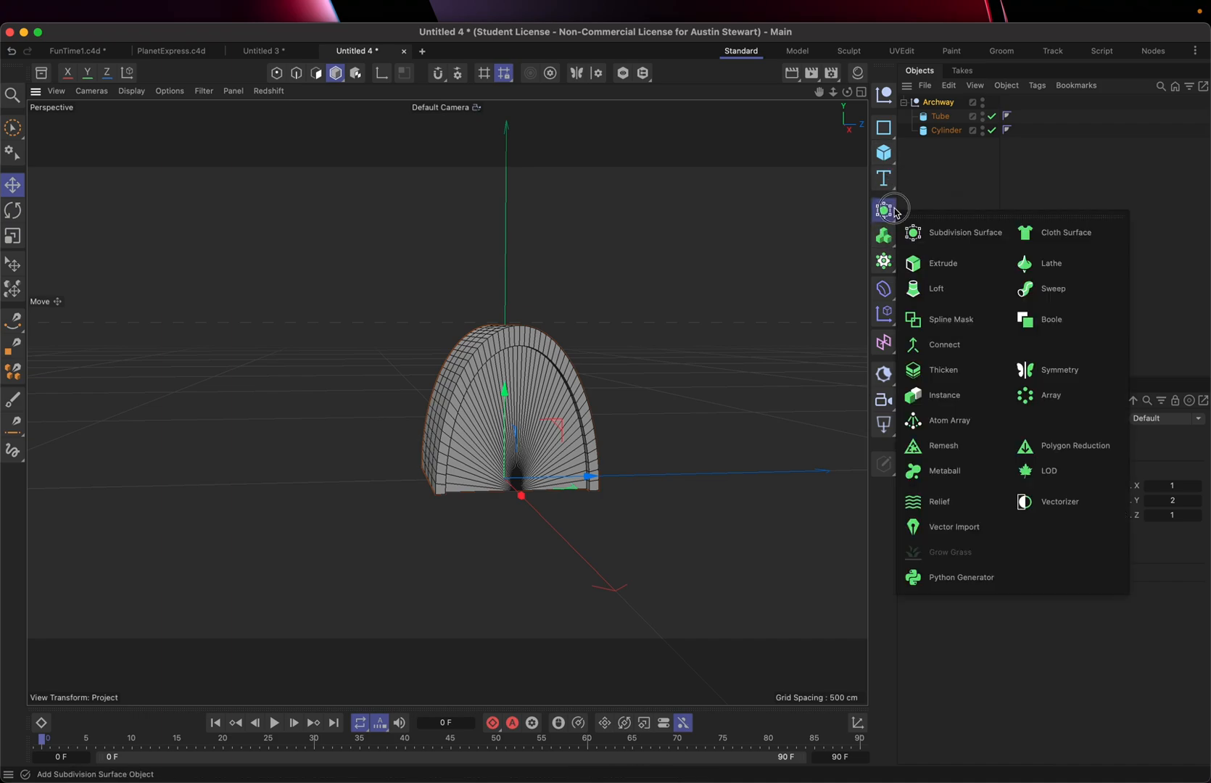
left_click(1054, 392)
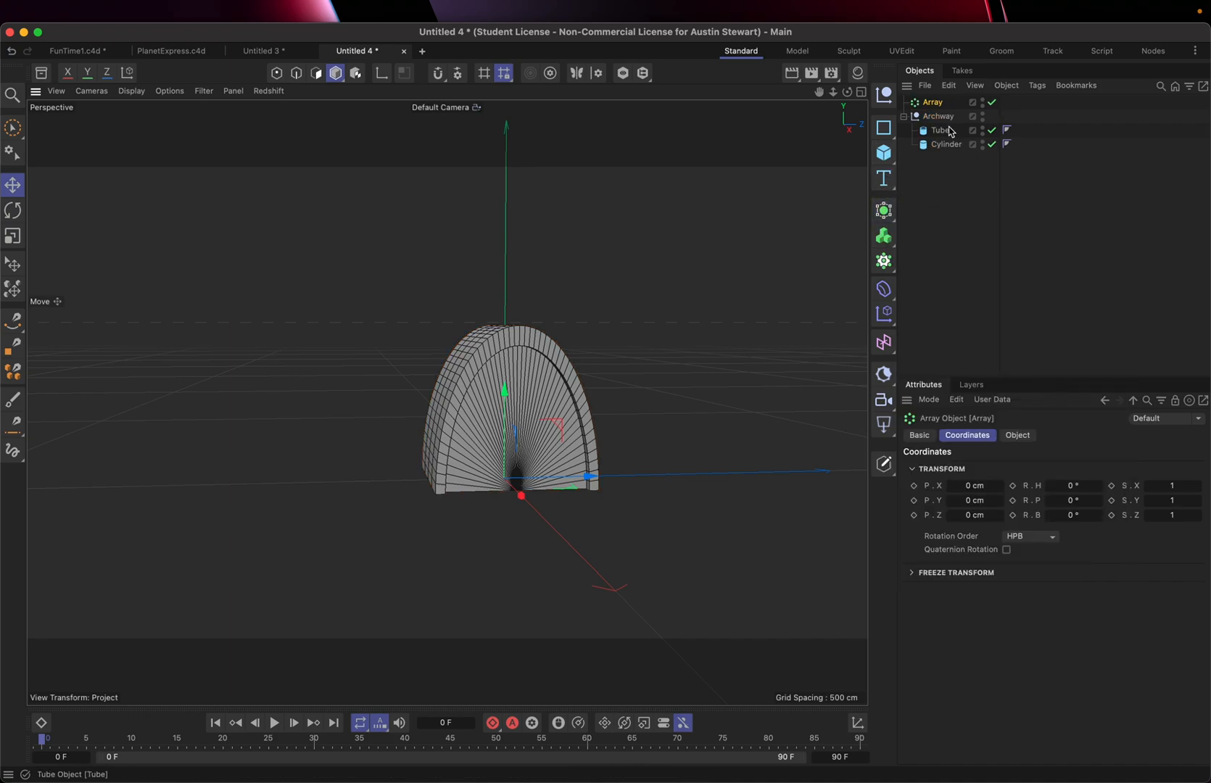
left_click_drag(941, 117, 936, 104)
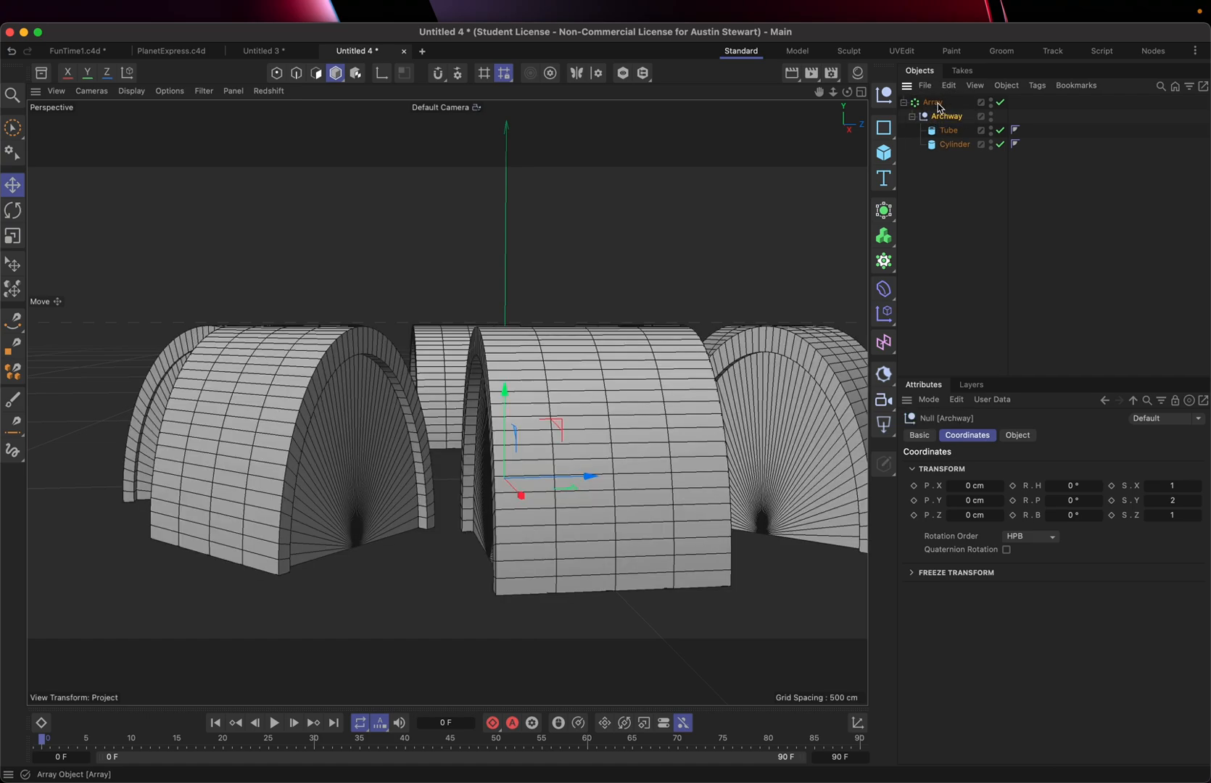
scroll(591, 356, "down", 5)
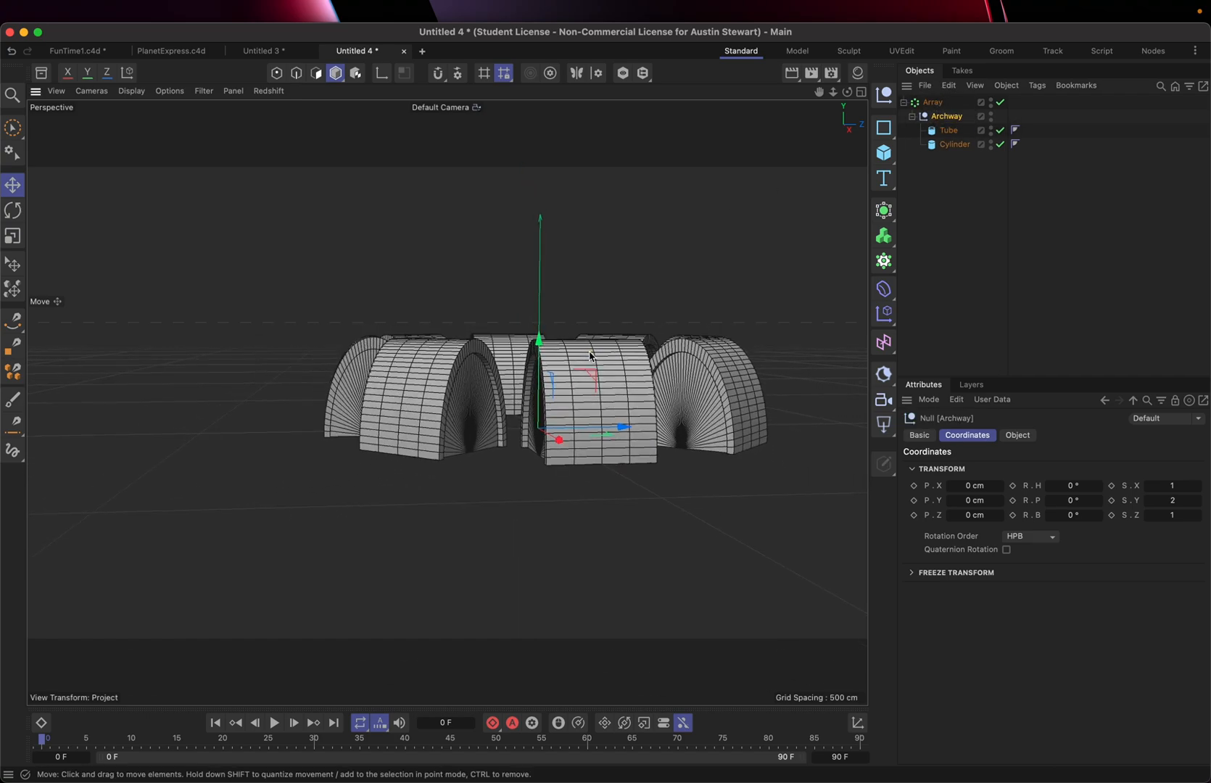
left_click_drag(591, 356, 565, 436, "alt")
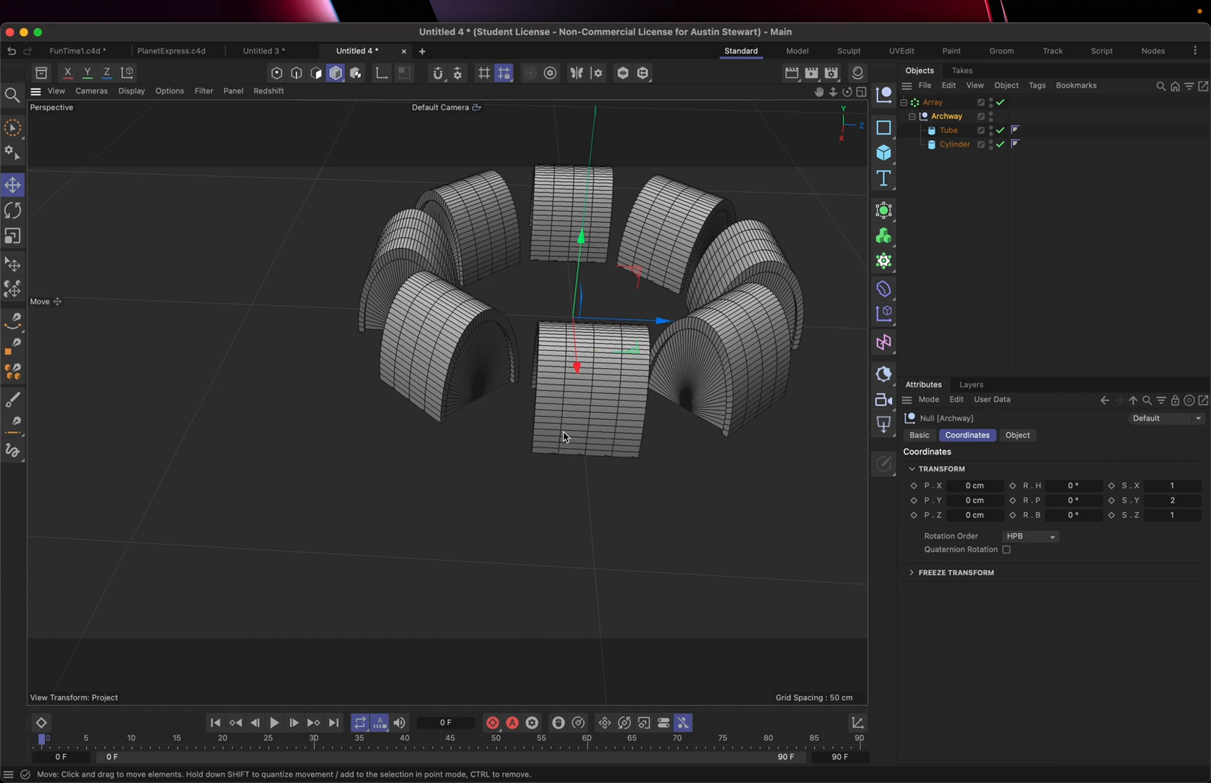
middle_click_drag(565, 437, 473, 551, "alt")
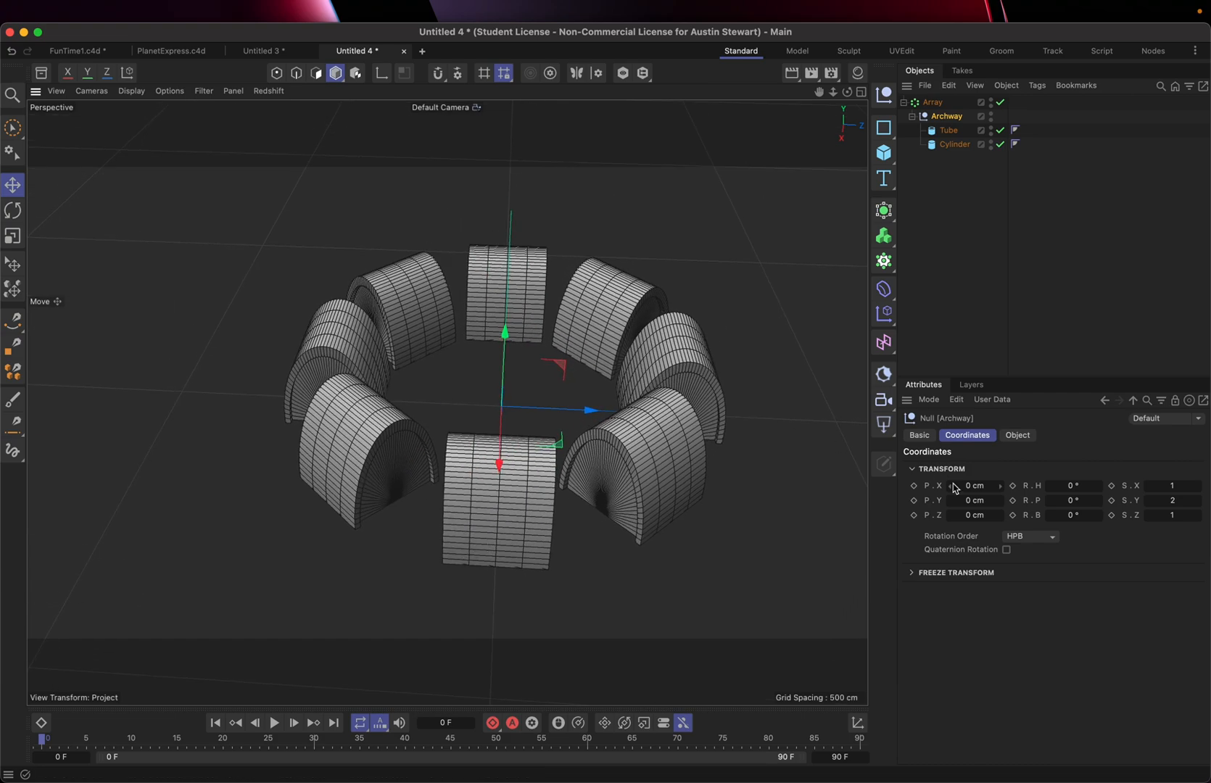
Set the archway array's number of copies to 3
left_click(933, 103)
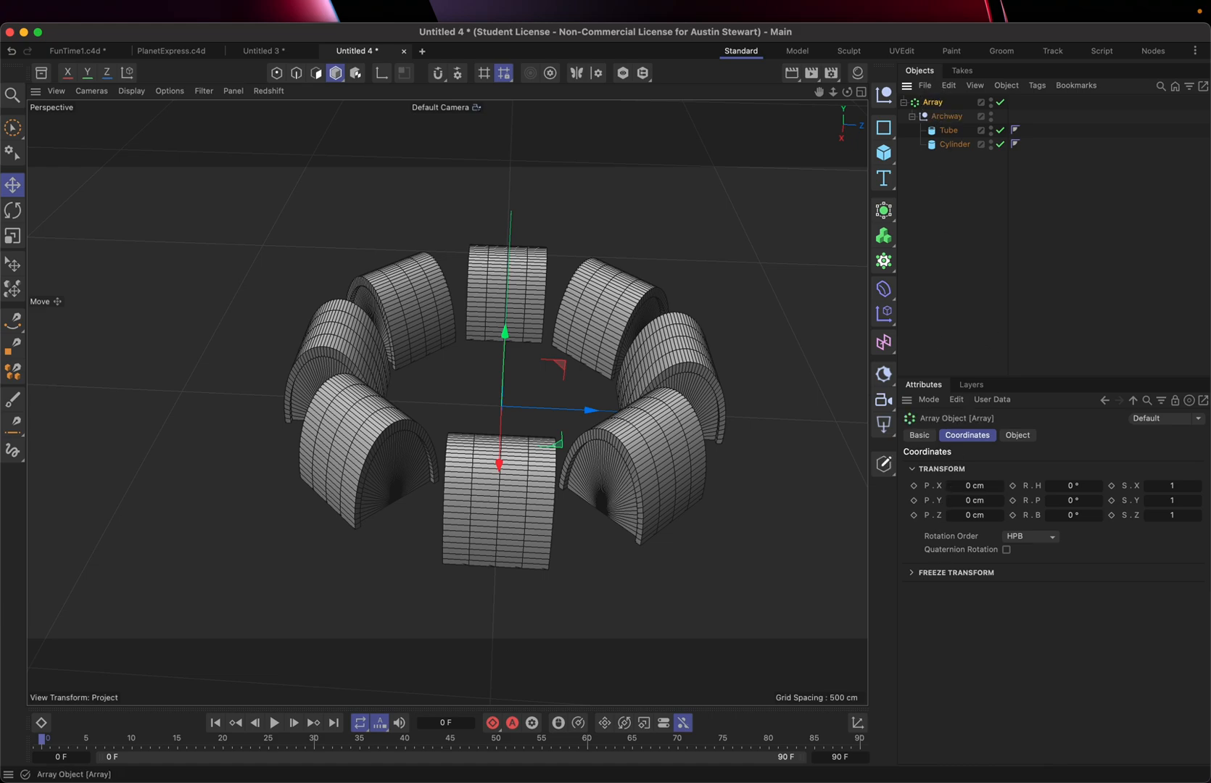
left_click(1018, 436)
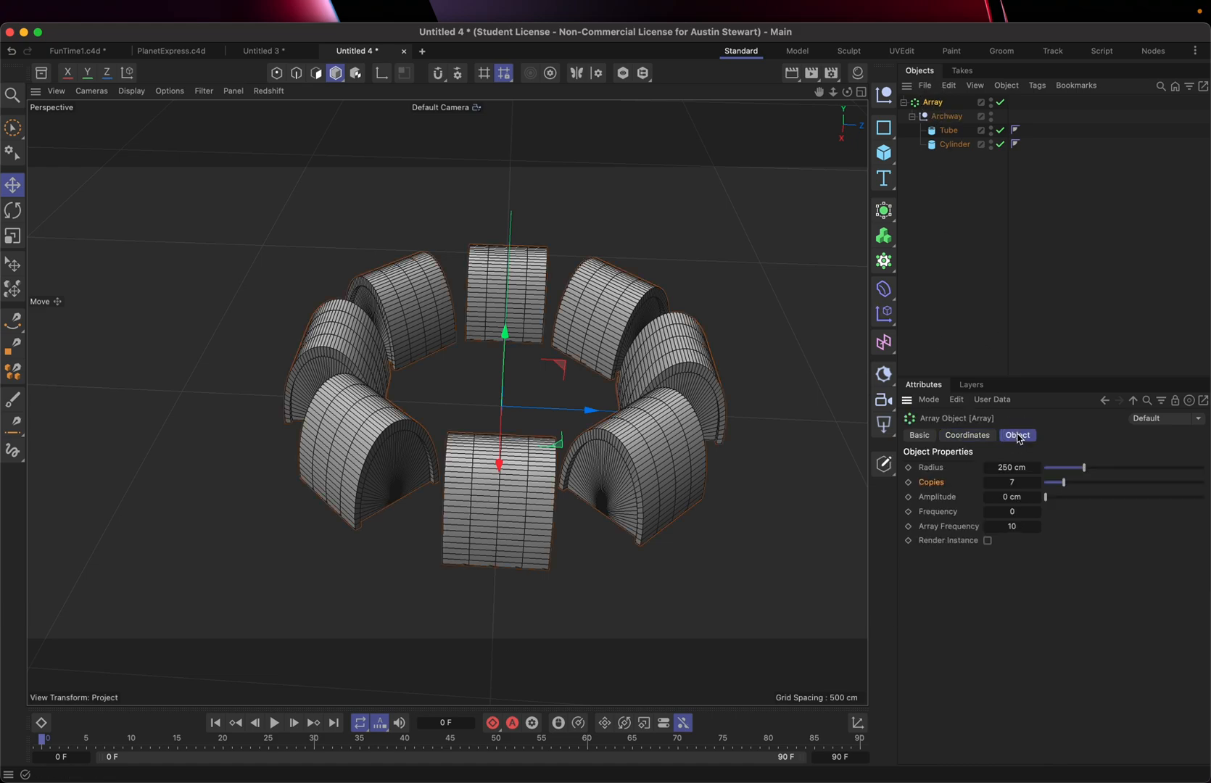
left_click(1012, 484)
key("Return")
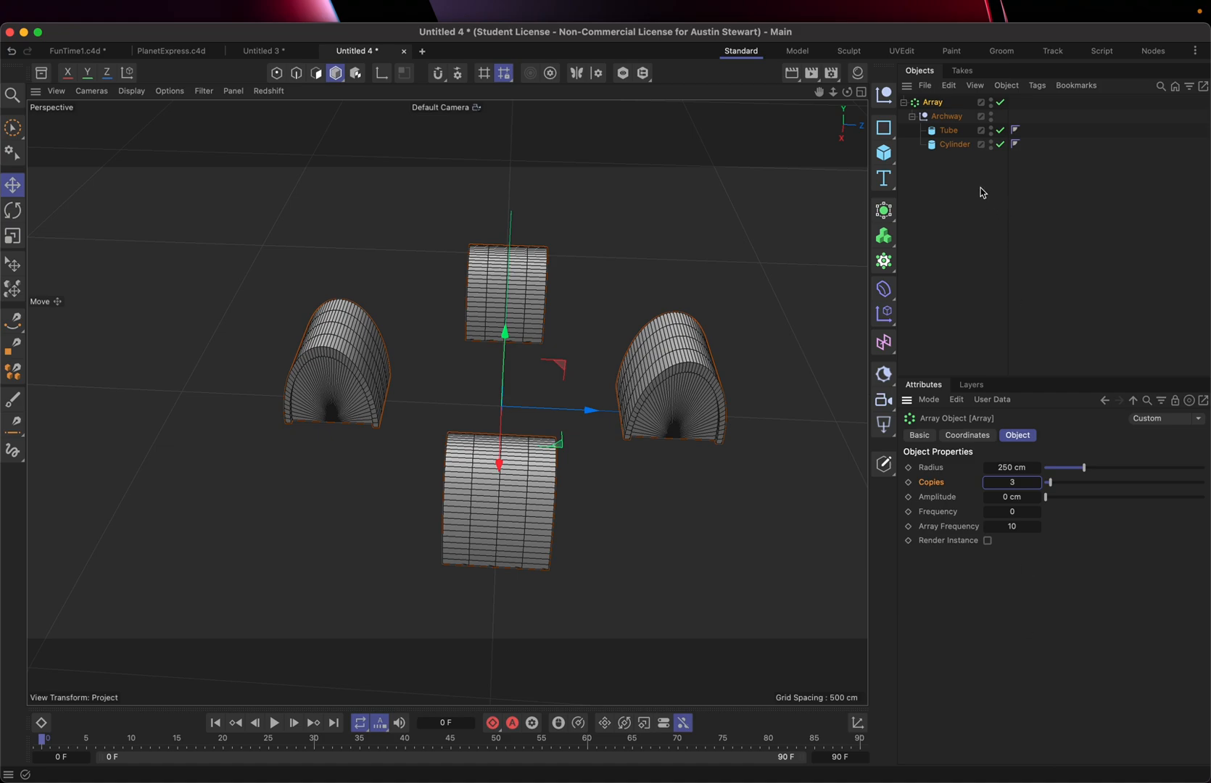
Try rotating the Archway null to a 25° pitch and undo the rotation
left_click(954, 118)
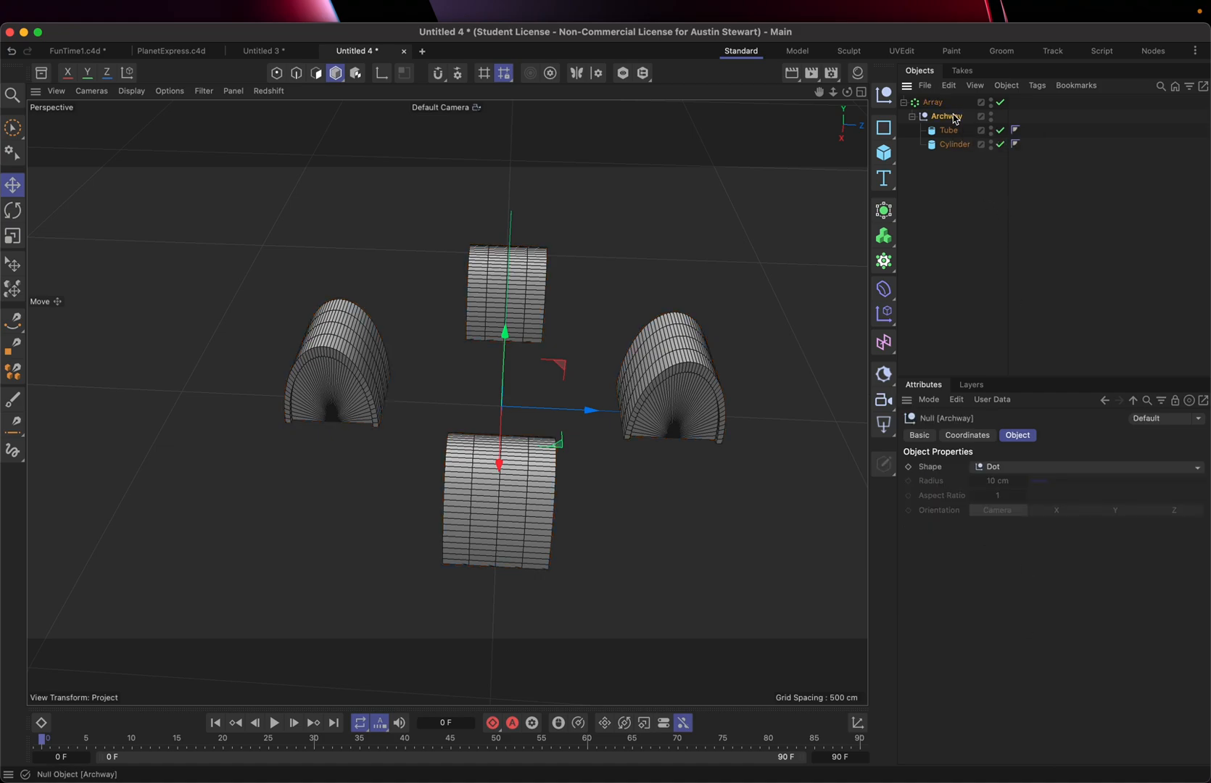
left_click(968, 436)
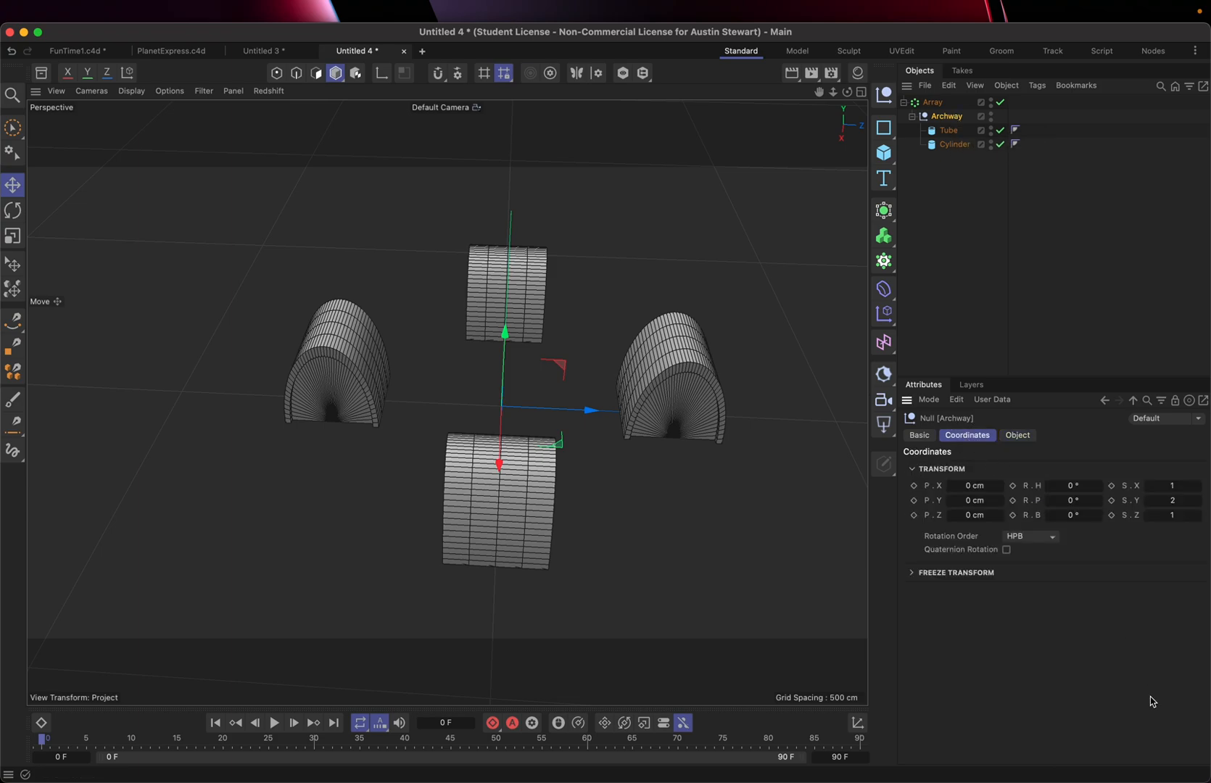
left_click(1094, 501)
left_click_drag(1094, 500, 1115, 500)
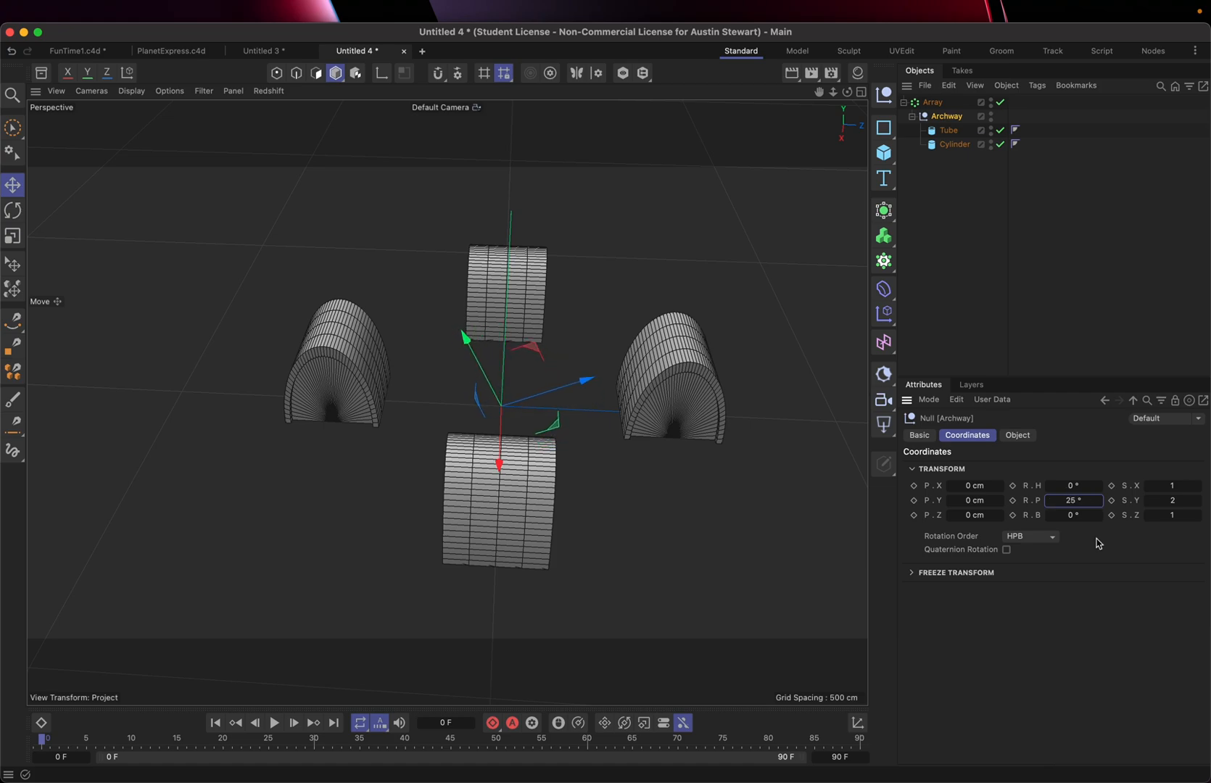
key("super+z")
Rotate the tube and the cylinder together to a 90° heading so the archways face outward
left_click(947, 130)
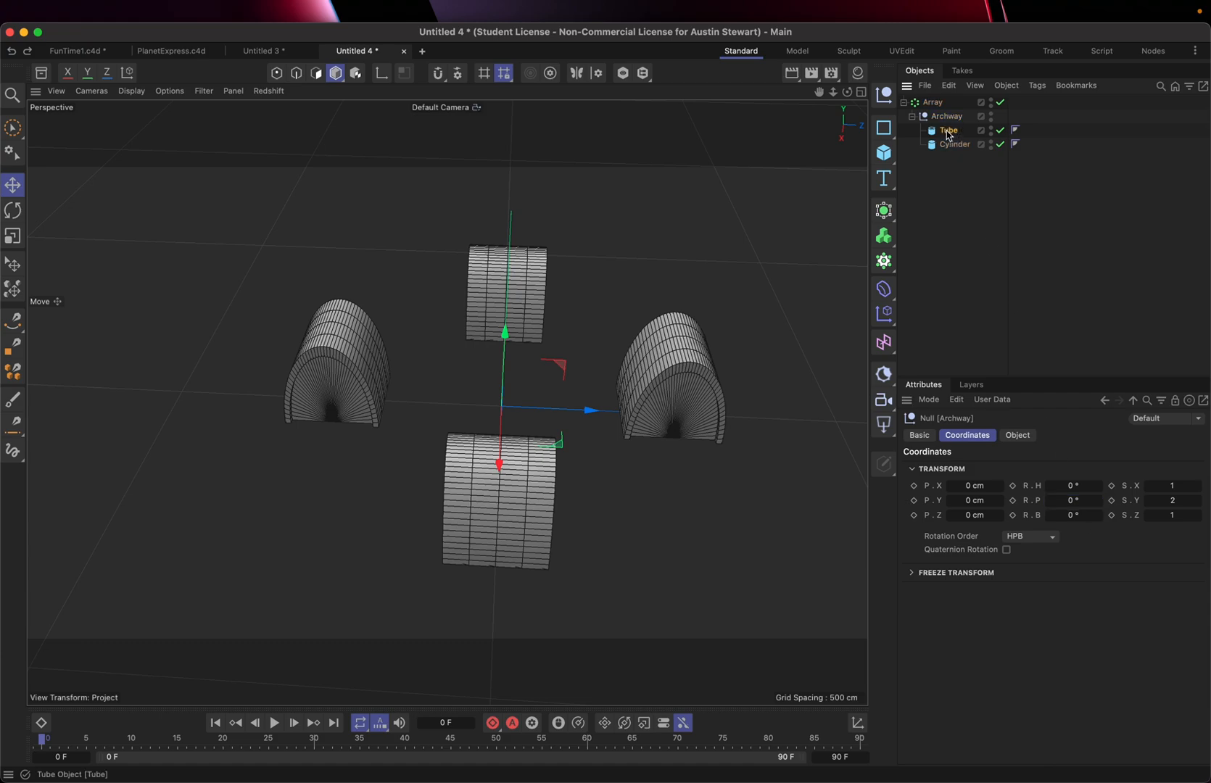
left_click(949, 145, "shift")
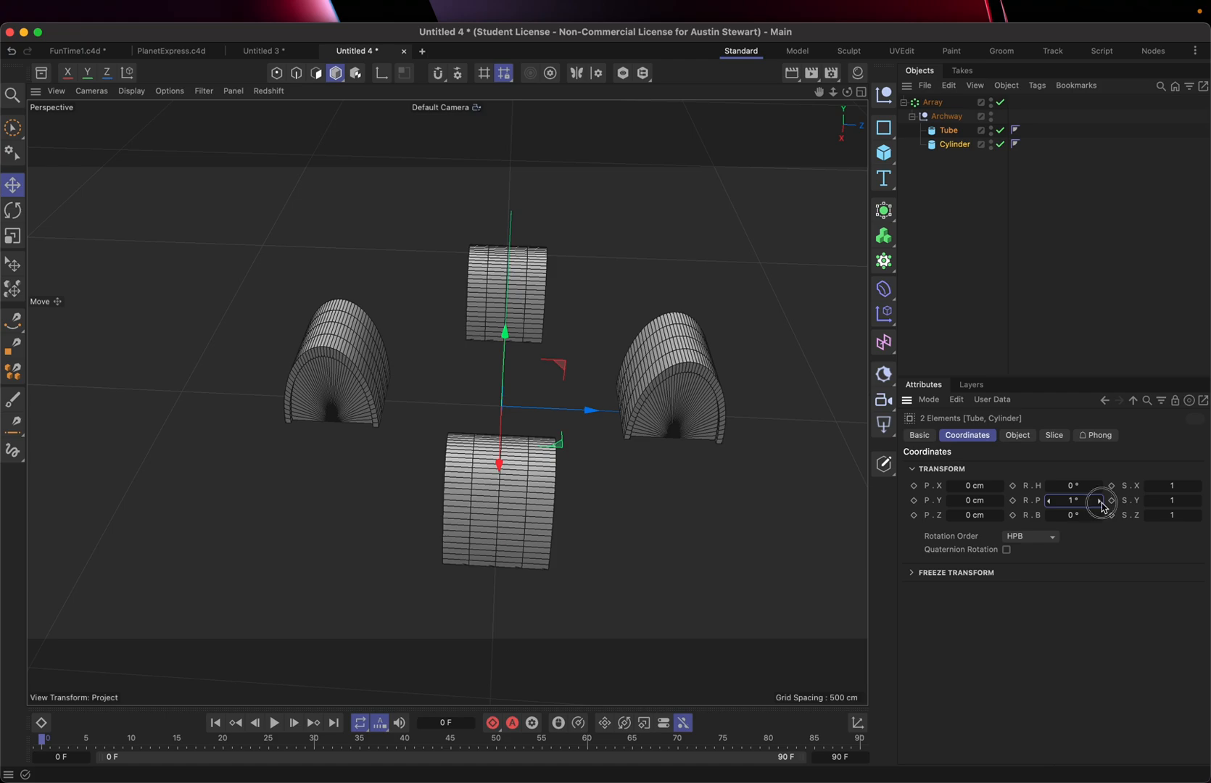
mouse_move(1100, 500)
left_mouse_down()
mouse_move(1129, 497)
mouse_move(1099, 487)
mouse_move(1117, 487)
left_mouse_up()
key("super+z")
double_click(1072, 490)
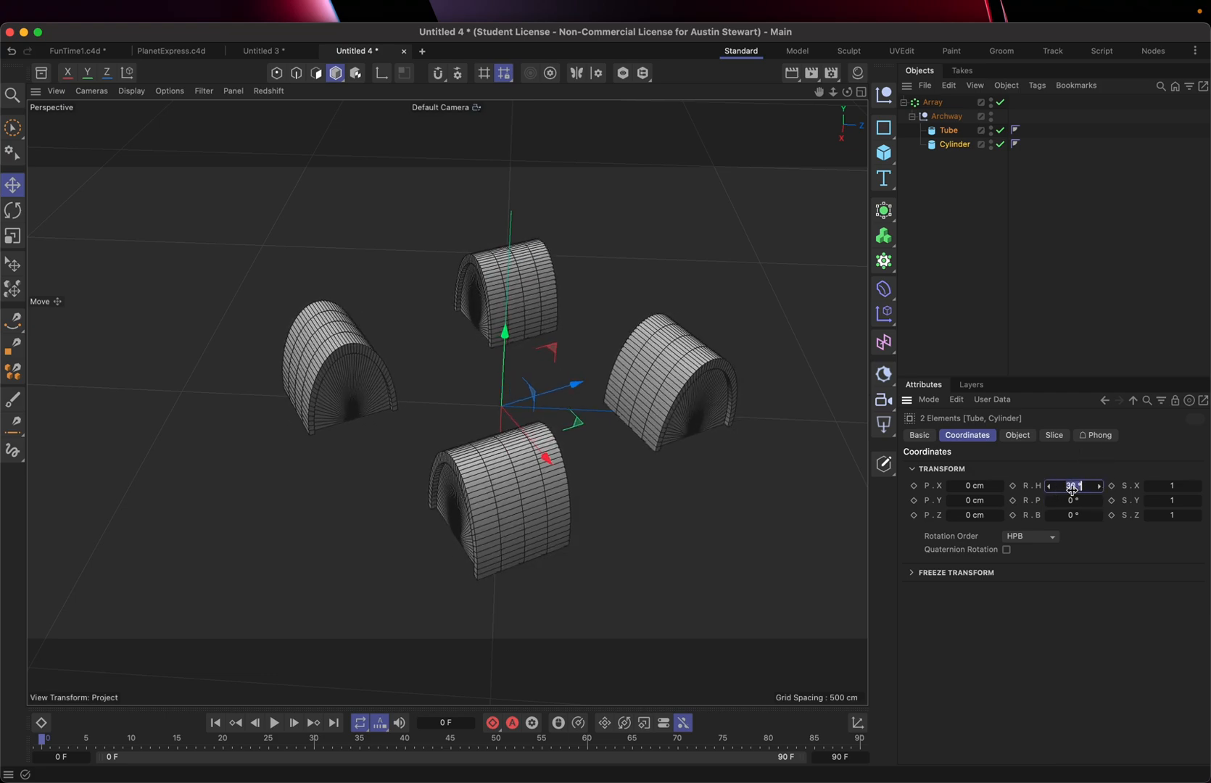
type("90")
key("Return")
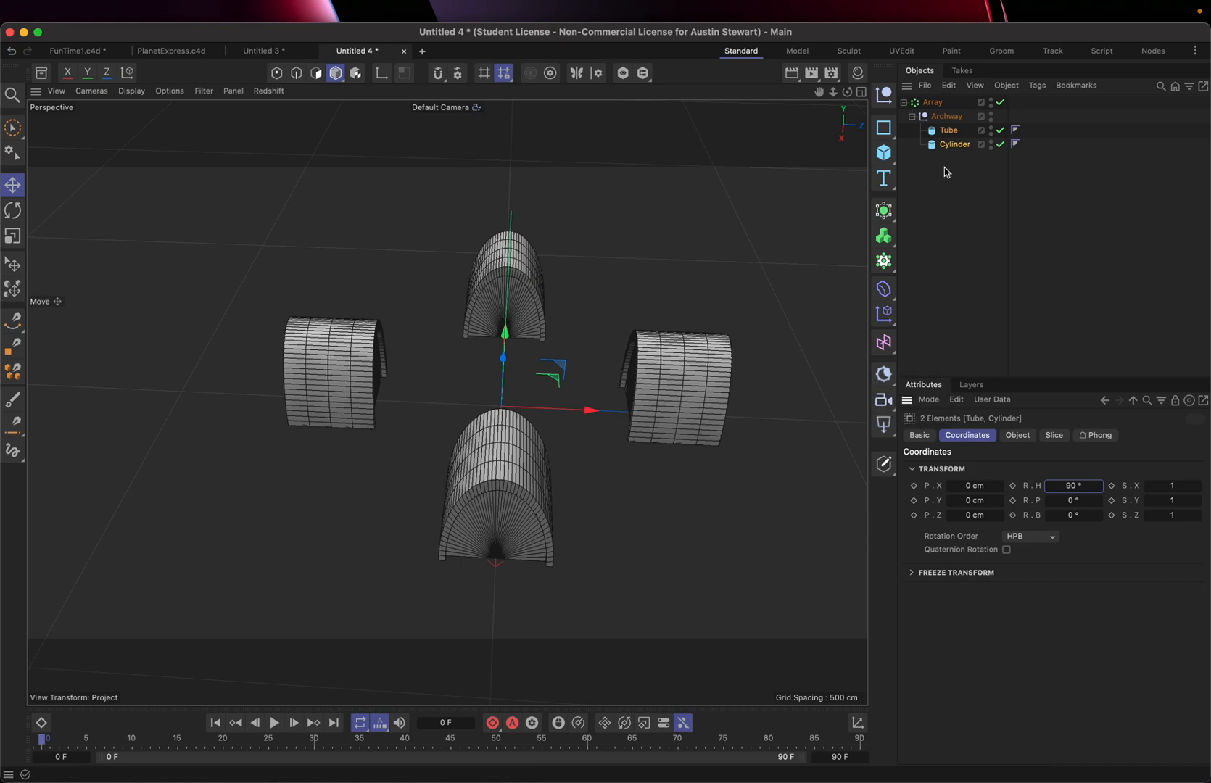
Copy the archway array with its contents into the PlanetExpress.c4d document
left_click(932, 103)
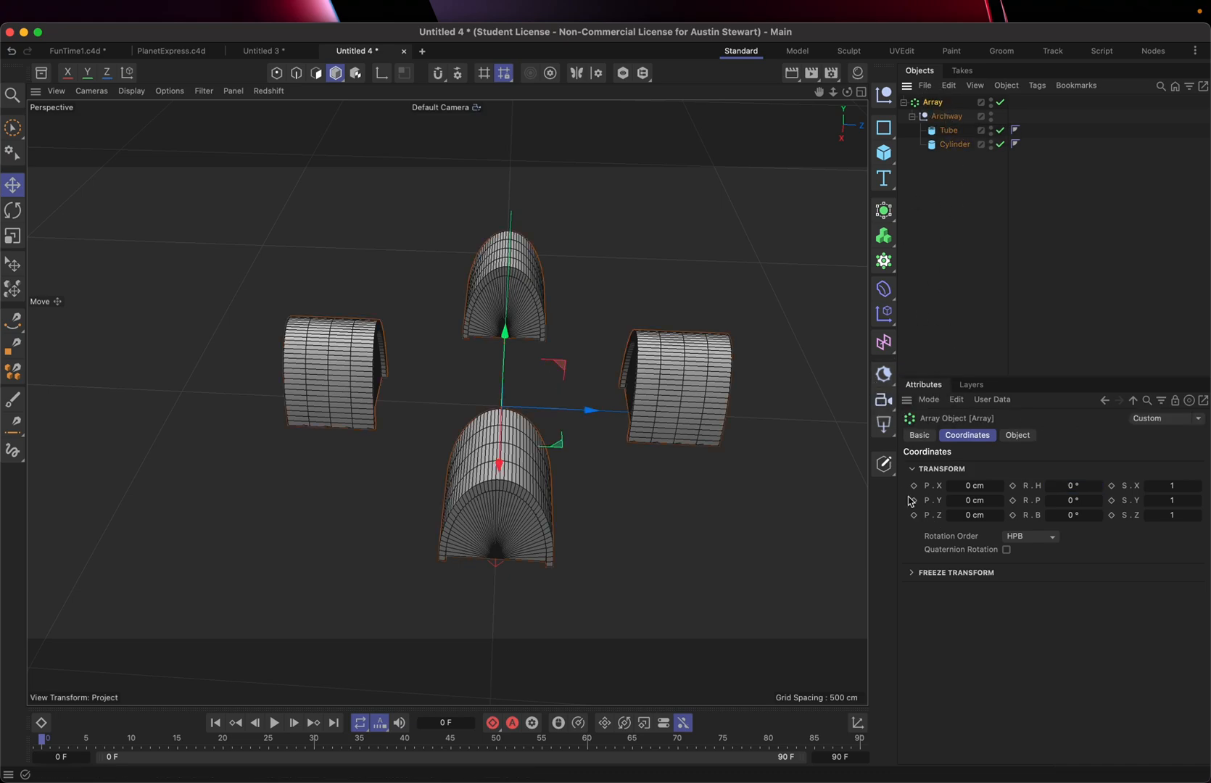
left_click(1017, 436)
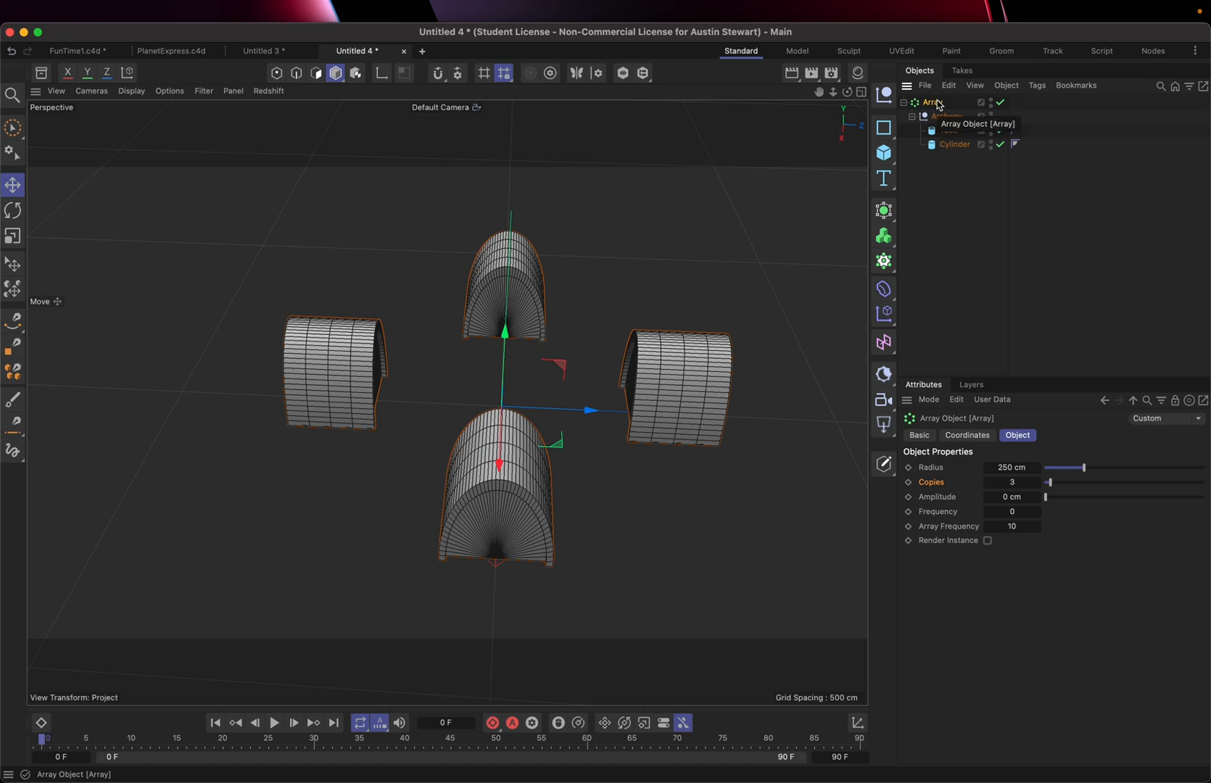
left_click(172, 51)
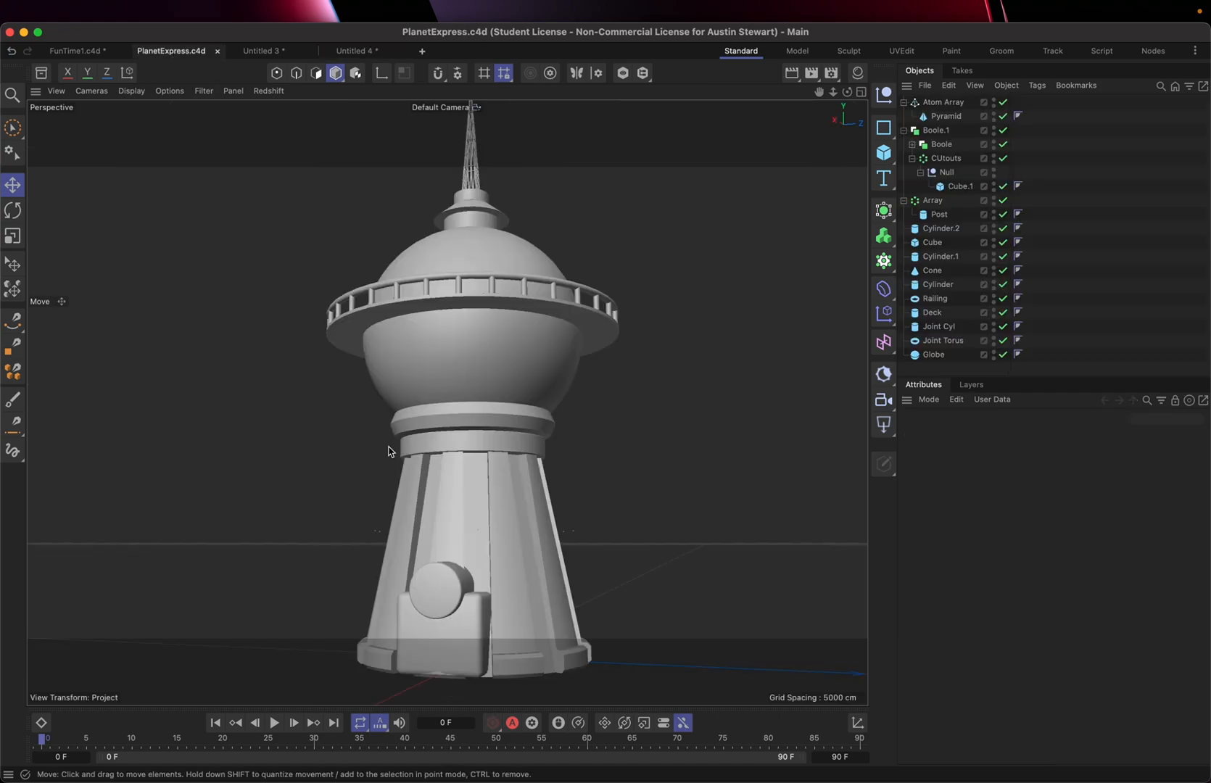
key("super+v")
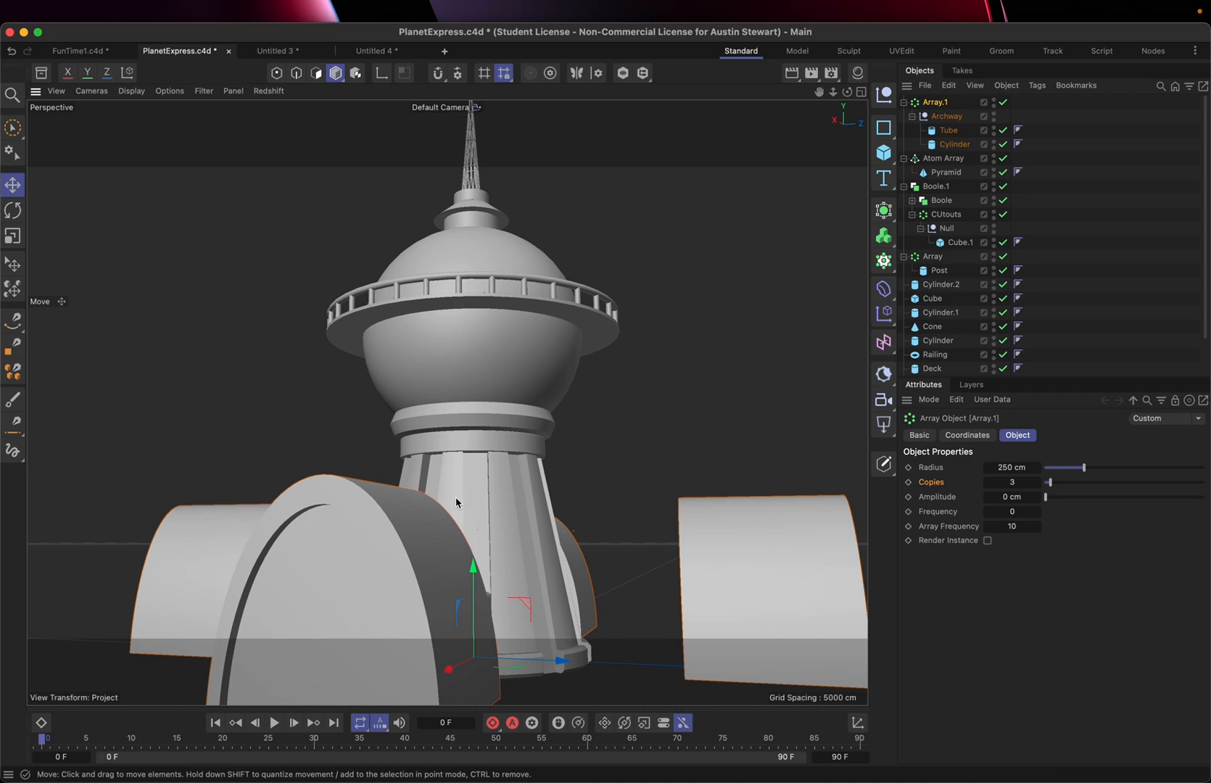
Reduce the pasted archway array's radius to about 99 cm to pull the archways in toward the tower
left_click_drag(455, 501, 471, 606, "alt")
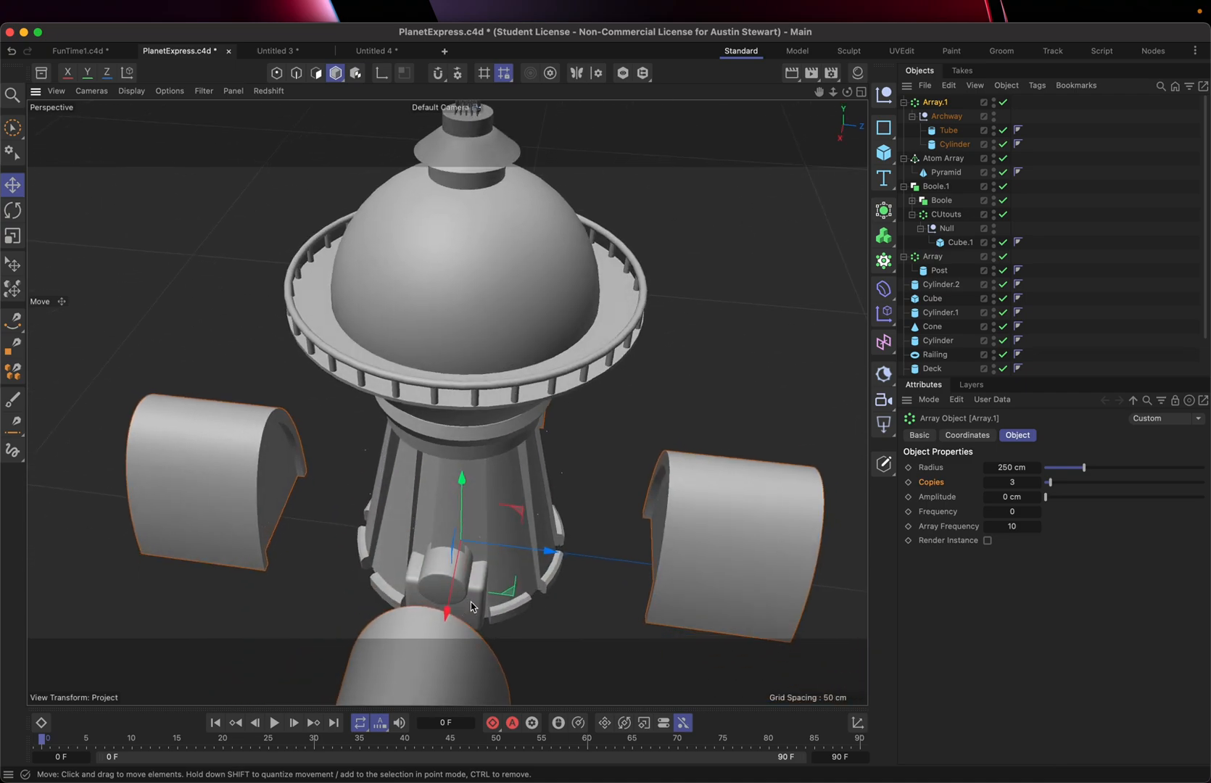
scroll(471, 606, "down", 10)
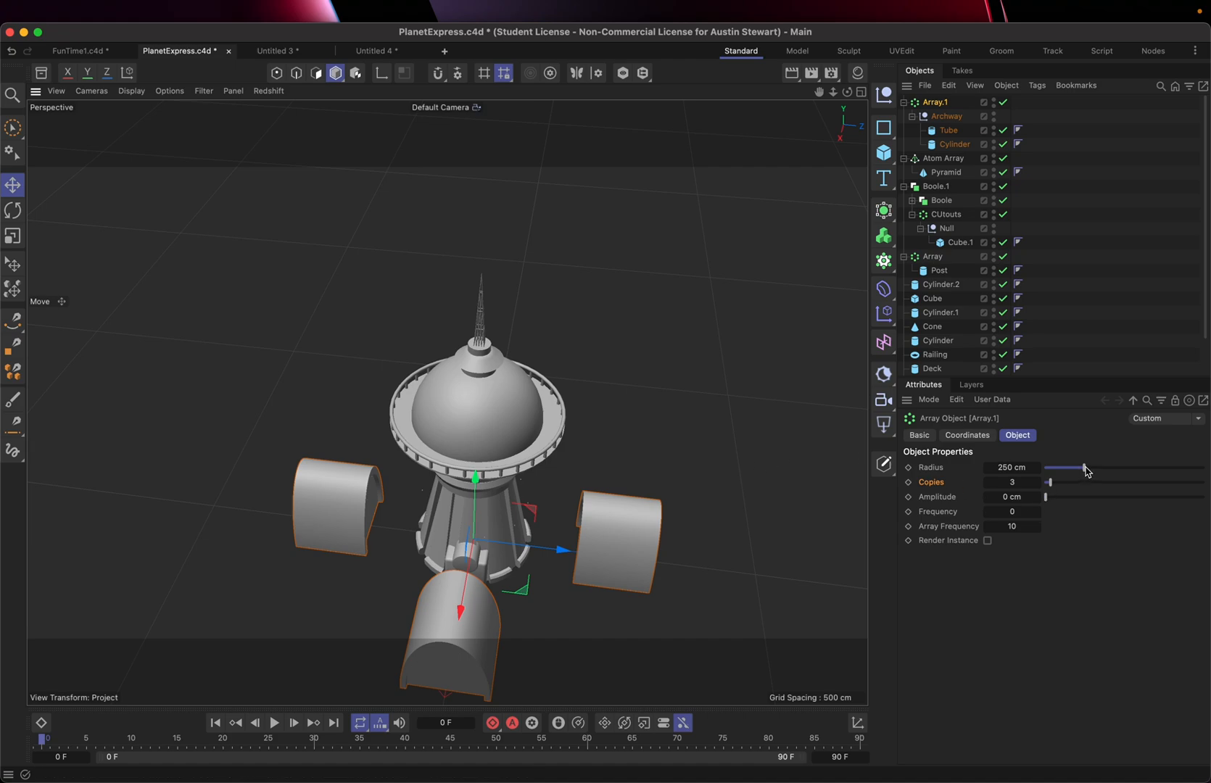
left_click_drag(1084, 469, 1063, 474)
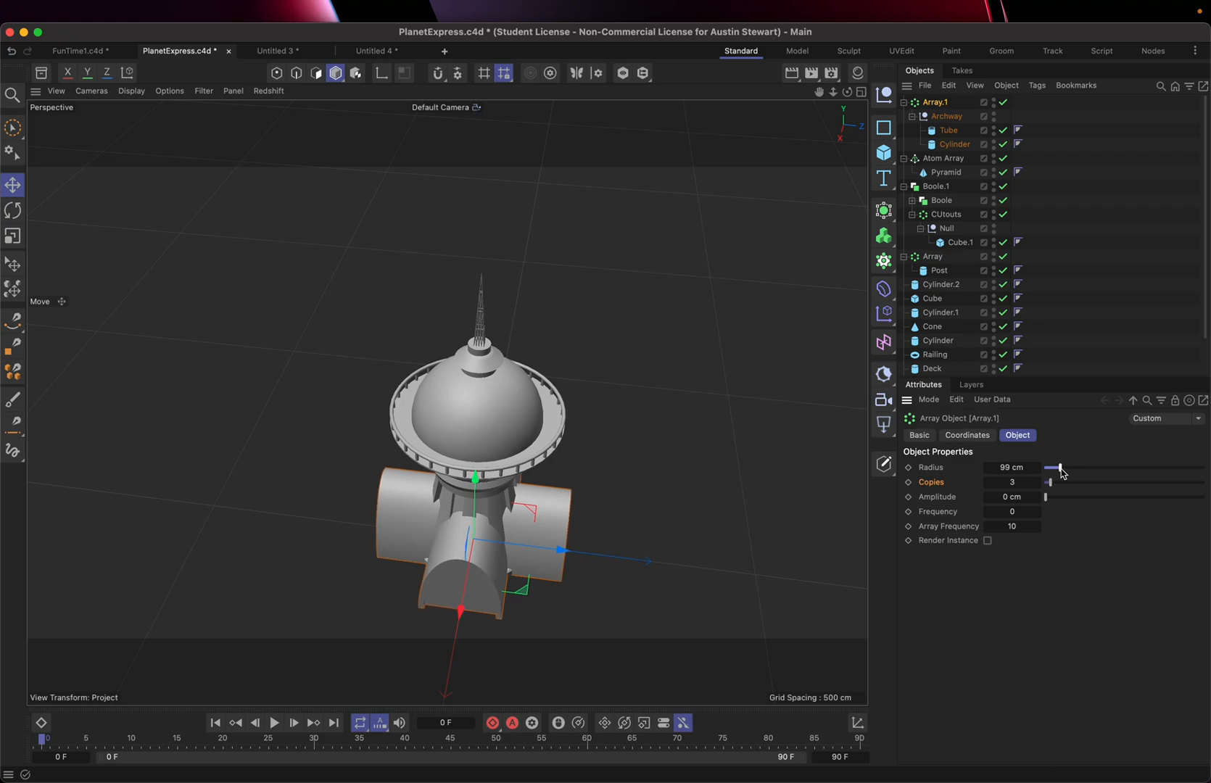
Shrink the archway cylinder's radius to about 46 cm so it sits inside the tube frame
left_click(946, 132)
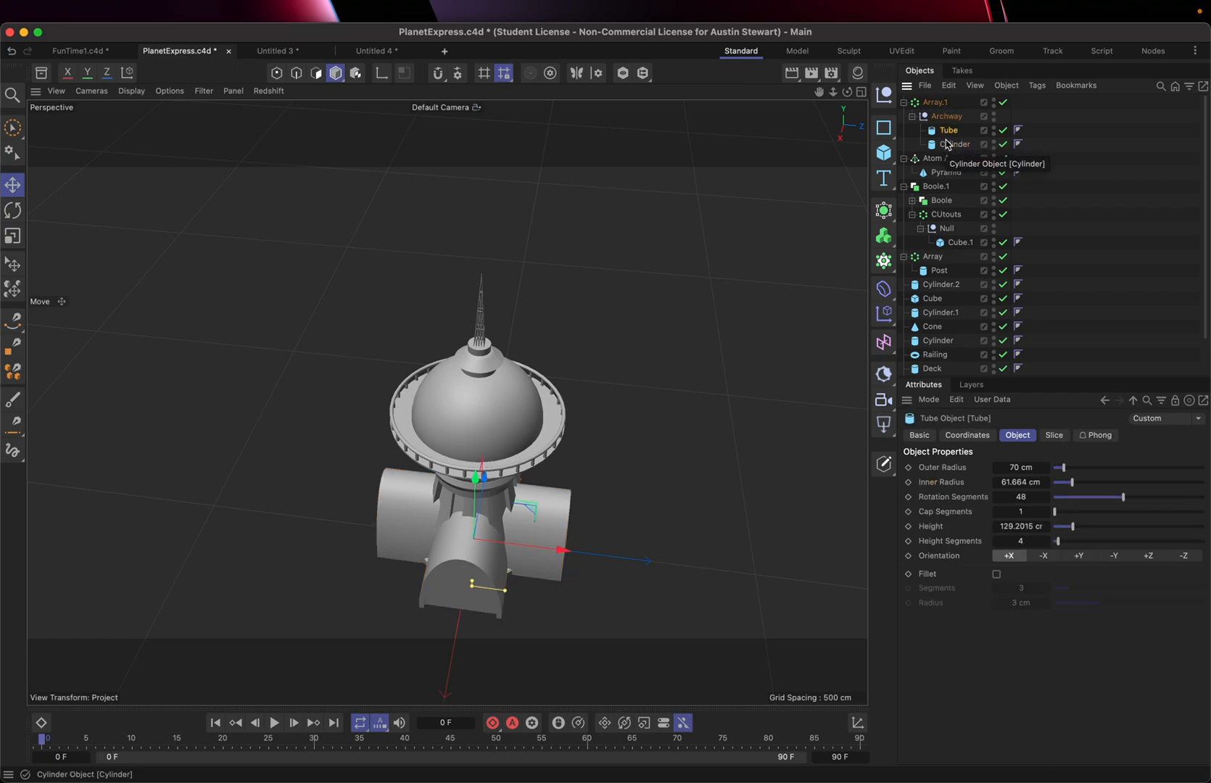
left_click(949, 147)
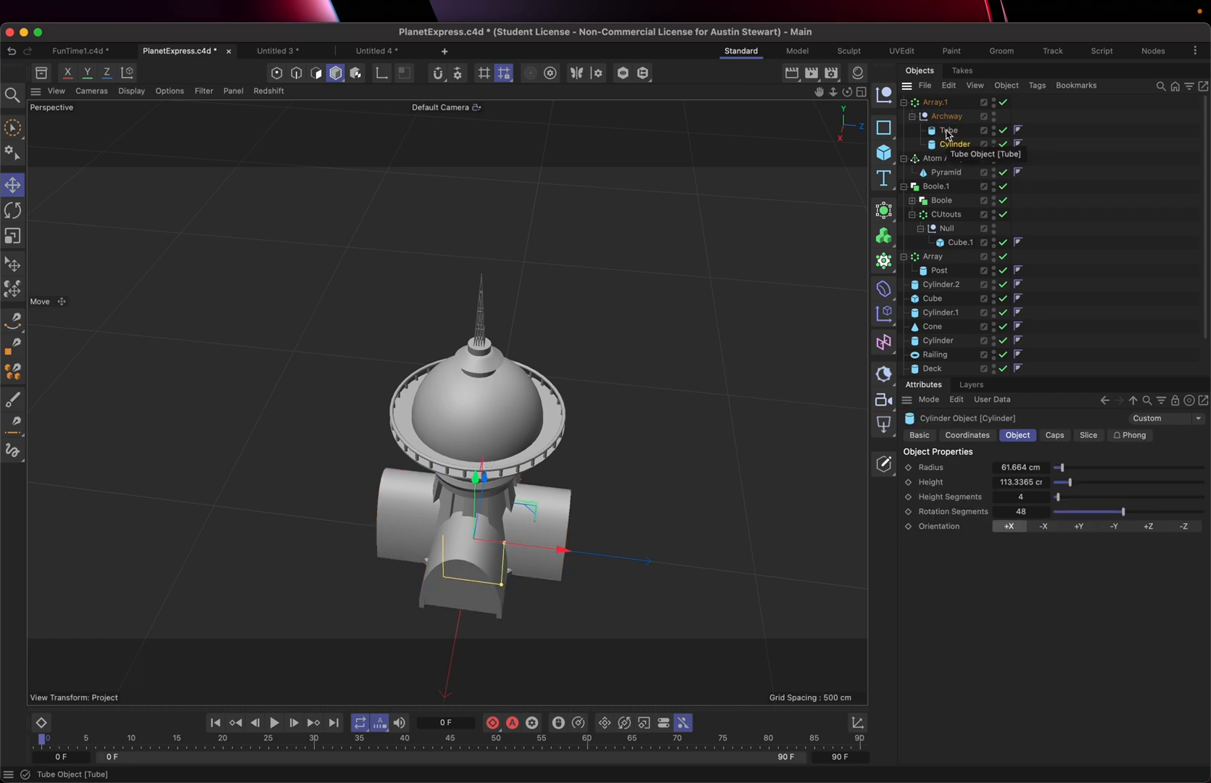
left_click(947, 133)
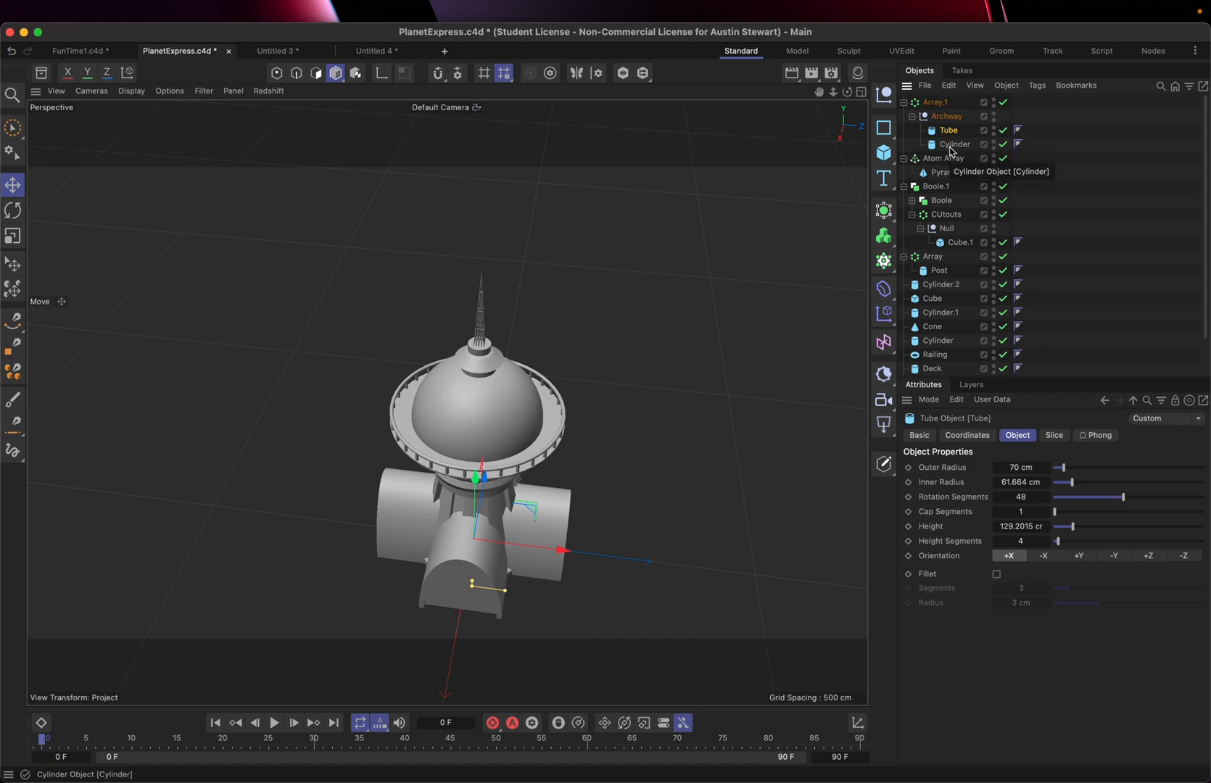
left_click(952, 144)
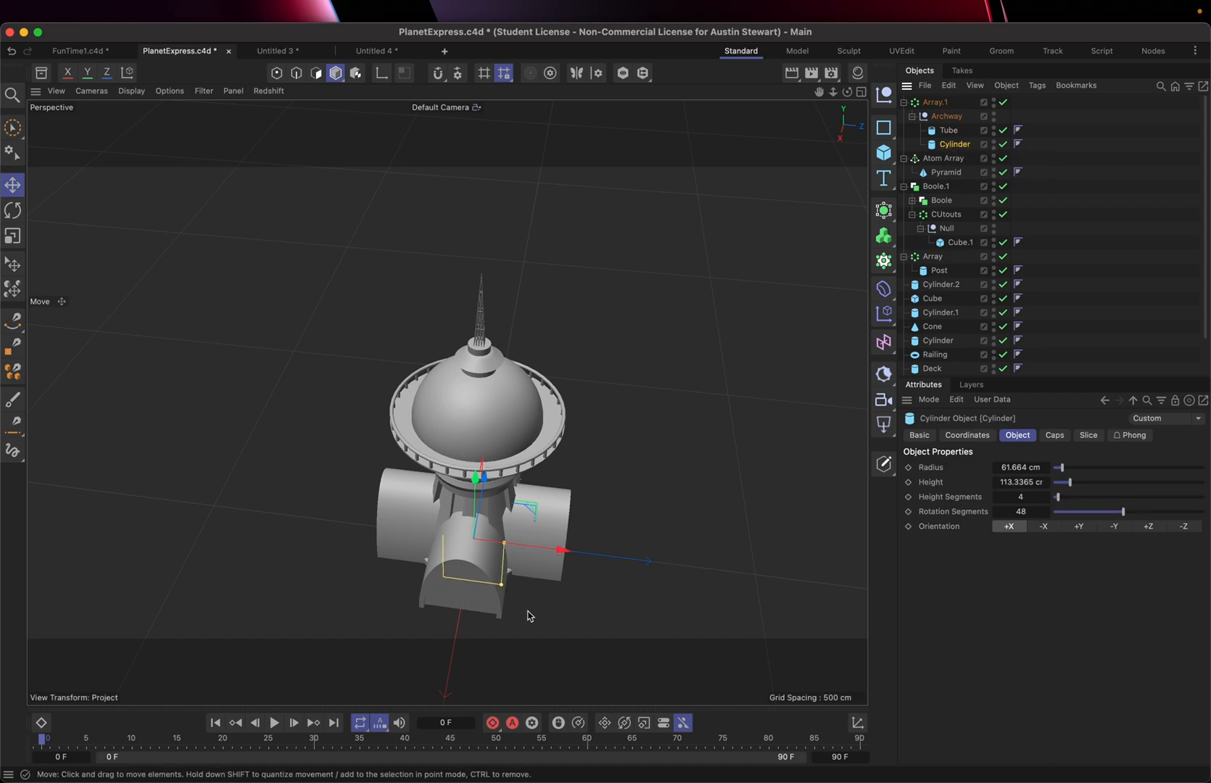
scroll(470, 600, "up", 10)
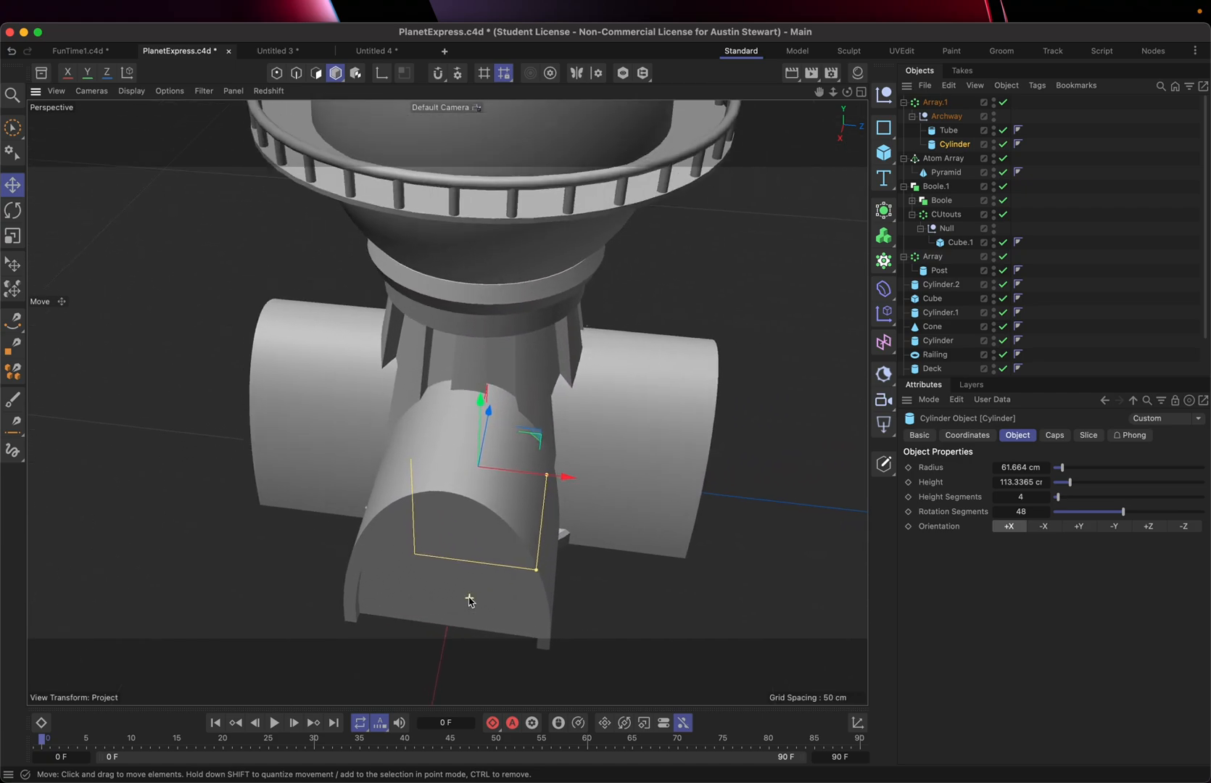
scroll(470, 601, "down", 2)
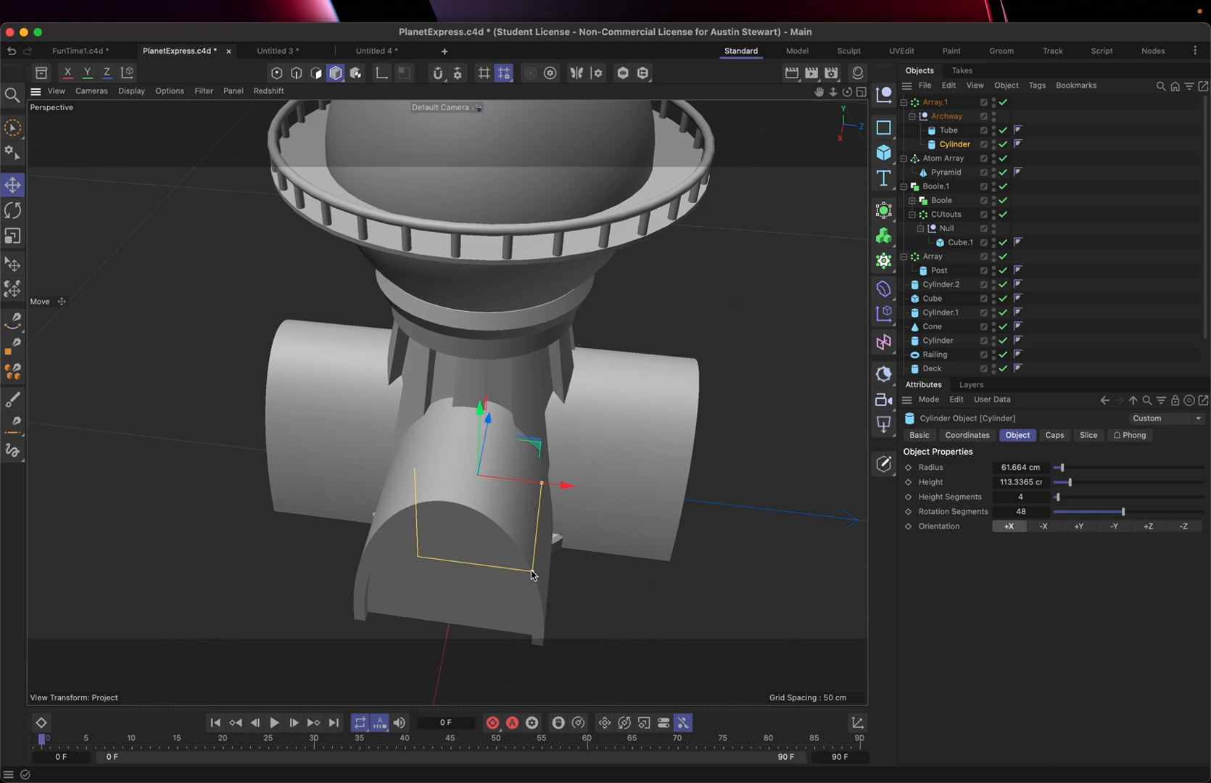
mouse_move(533, 575)
left_mouse_down()
mouse_move(520, 577)
mouse_move(530, 552)
left_mouse_up()
Check the Planet Express reference image and set the archway cylinder's radius to 40 cm
key("super+Tab")
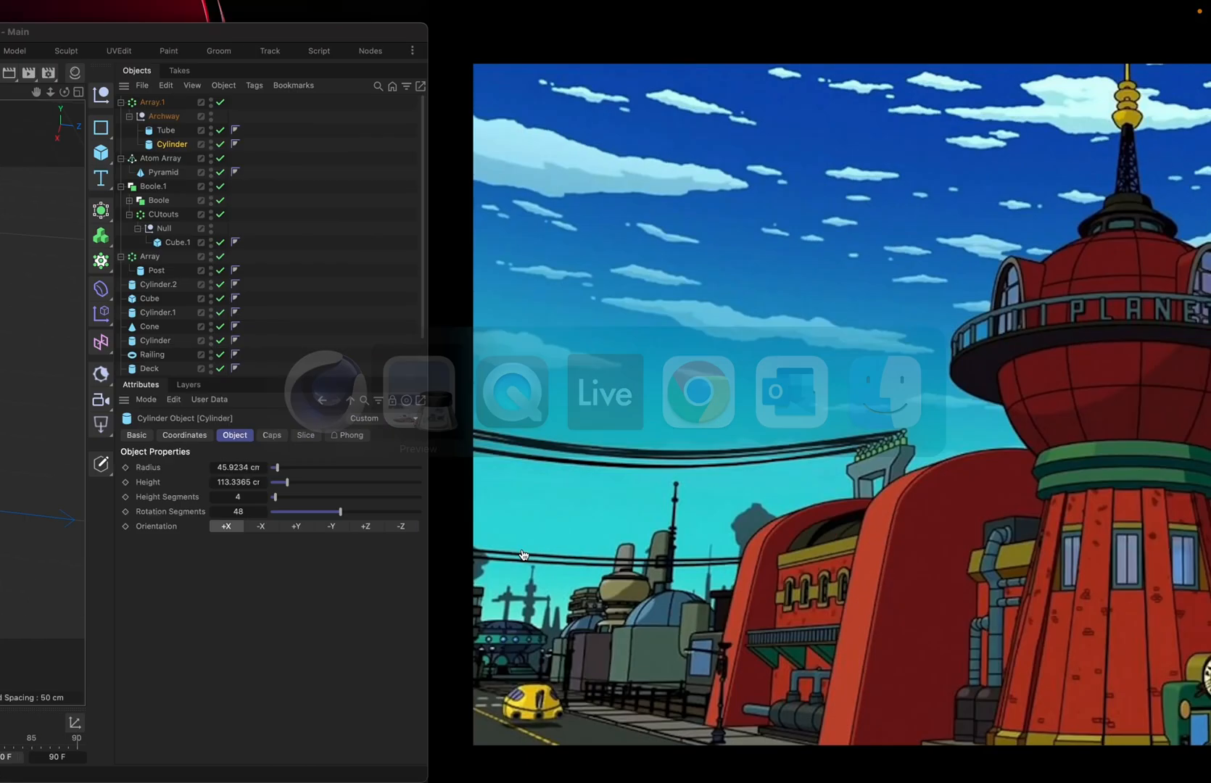
key("super+Tab")
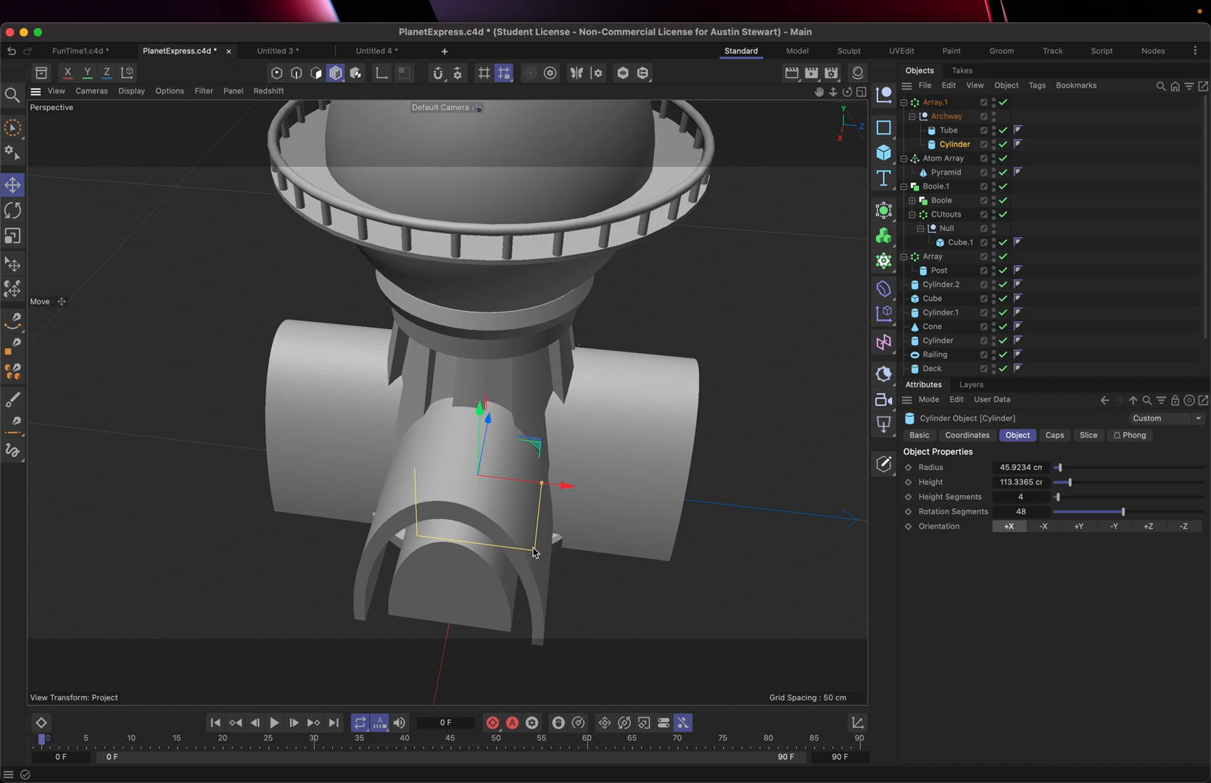
key("super+Tab")
key("super+Tab")
left_click_drag(533, 551, 530, 548)
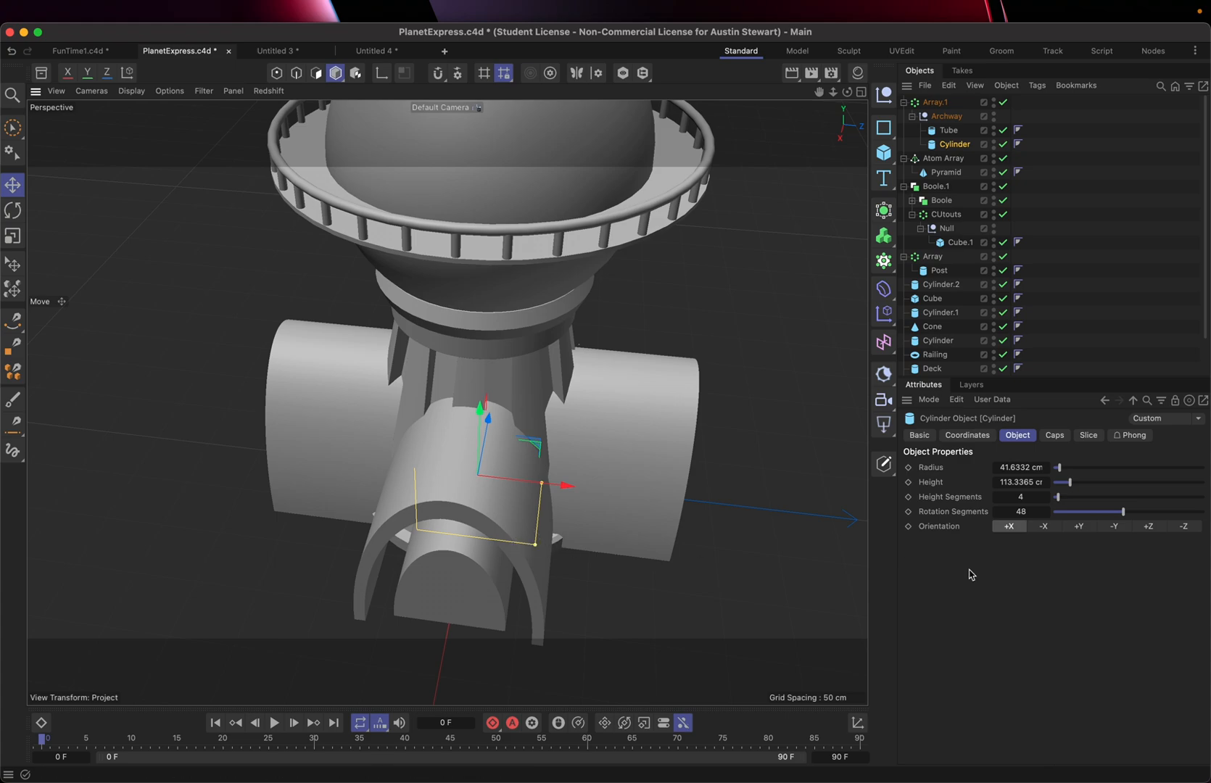
left_click(1019, 468)
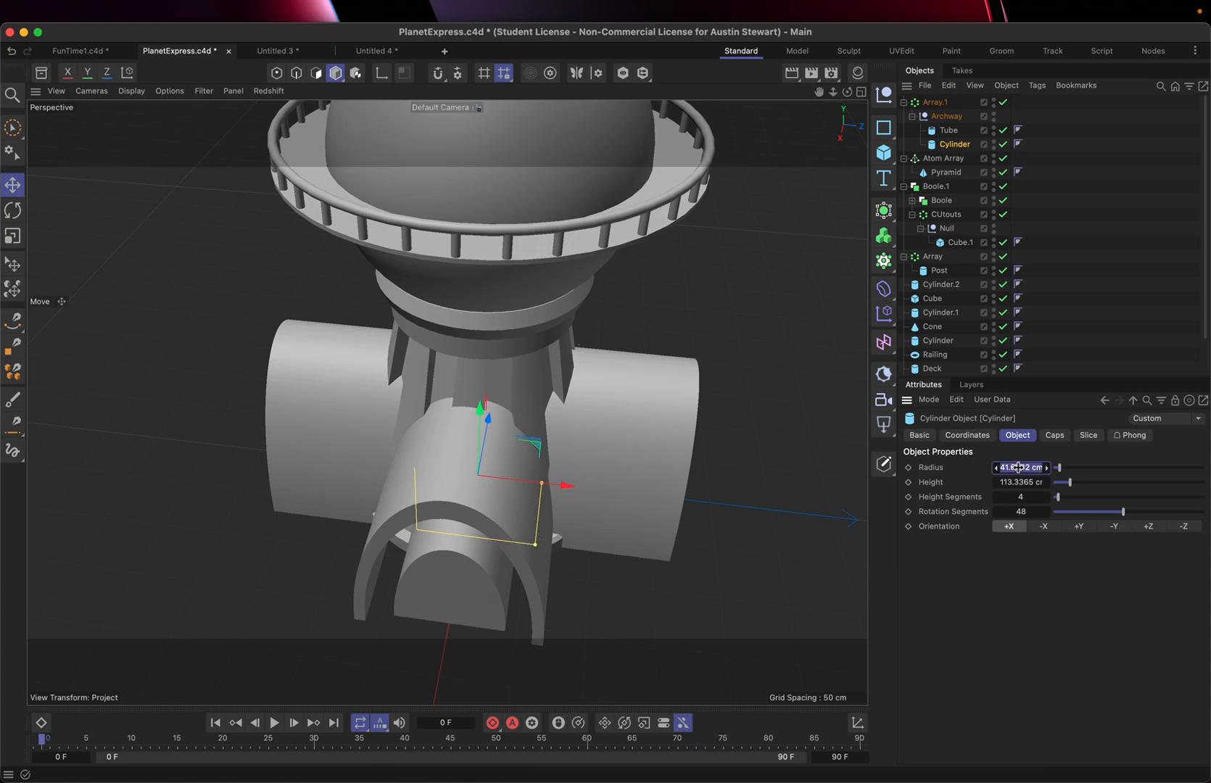
key("BackSpace")
type("40")
key("Return")
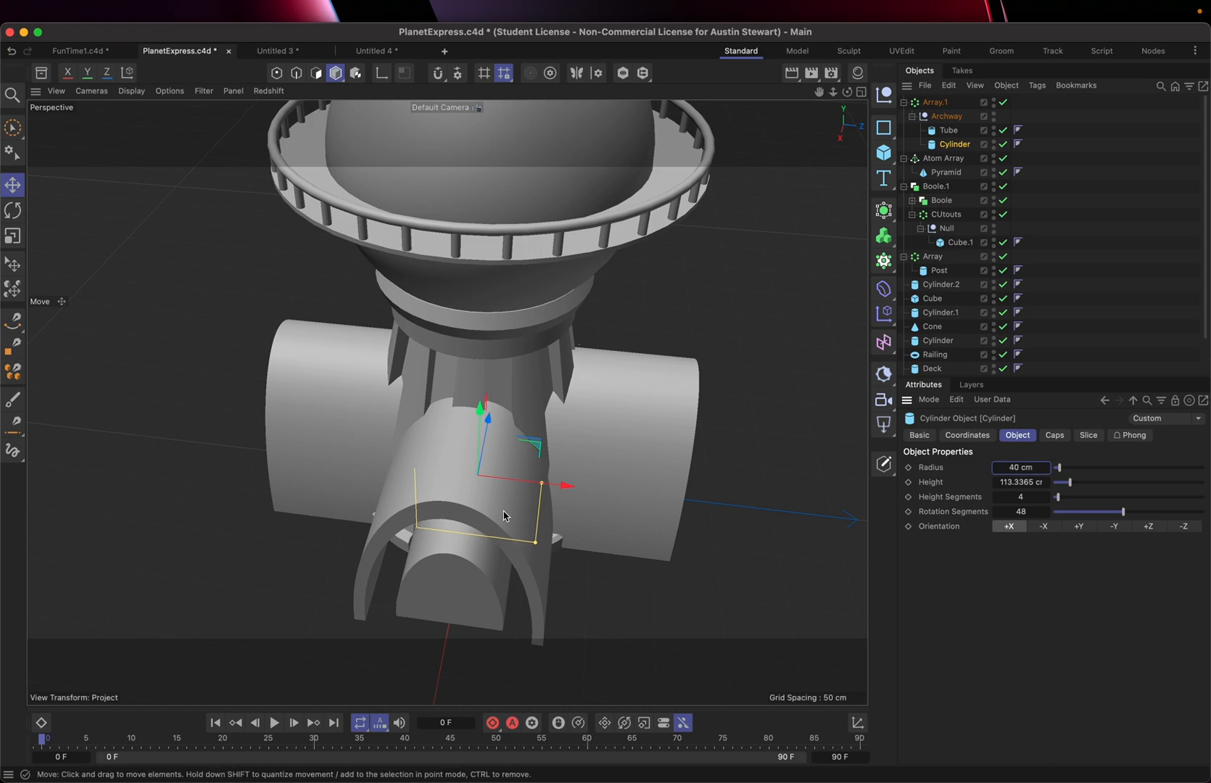
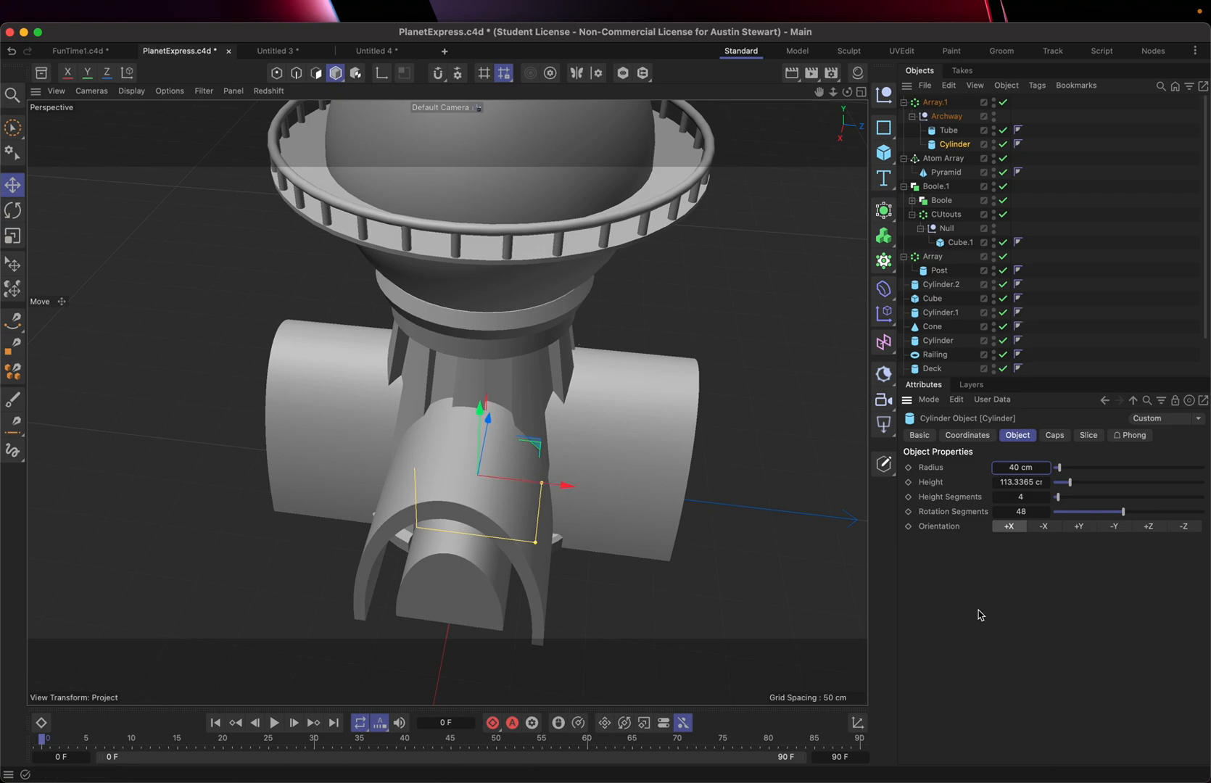
Set the archway tube's inner radius to 40 cm and its outer radius to 50 cm
left_click(949, 131)
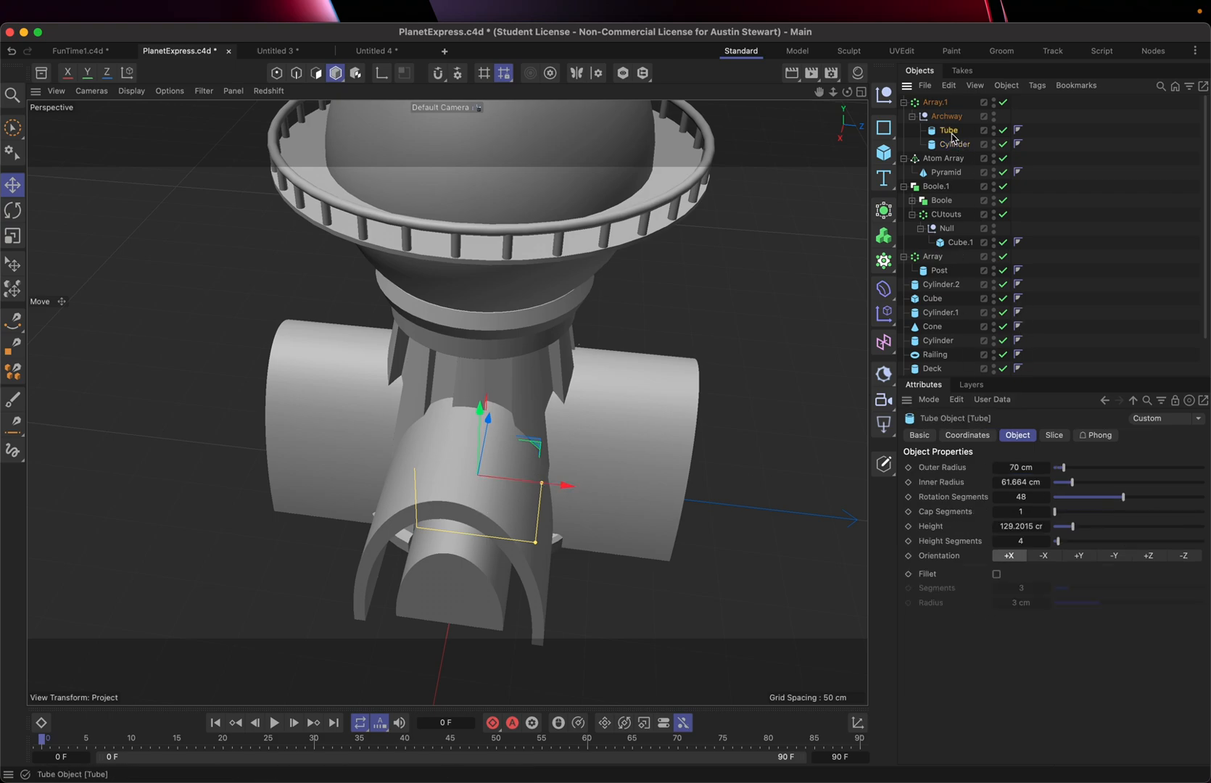
left_click(1015, 482)
type("40")
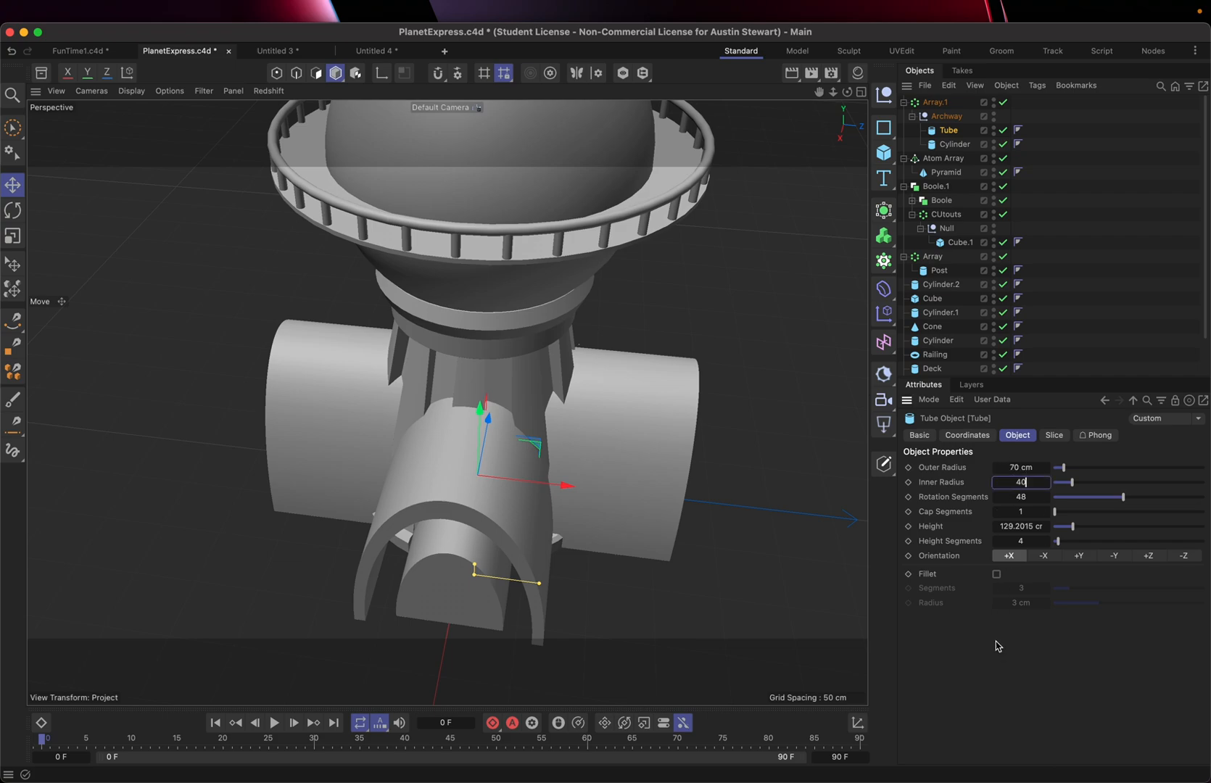
key("Return")
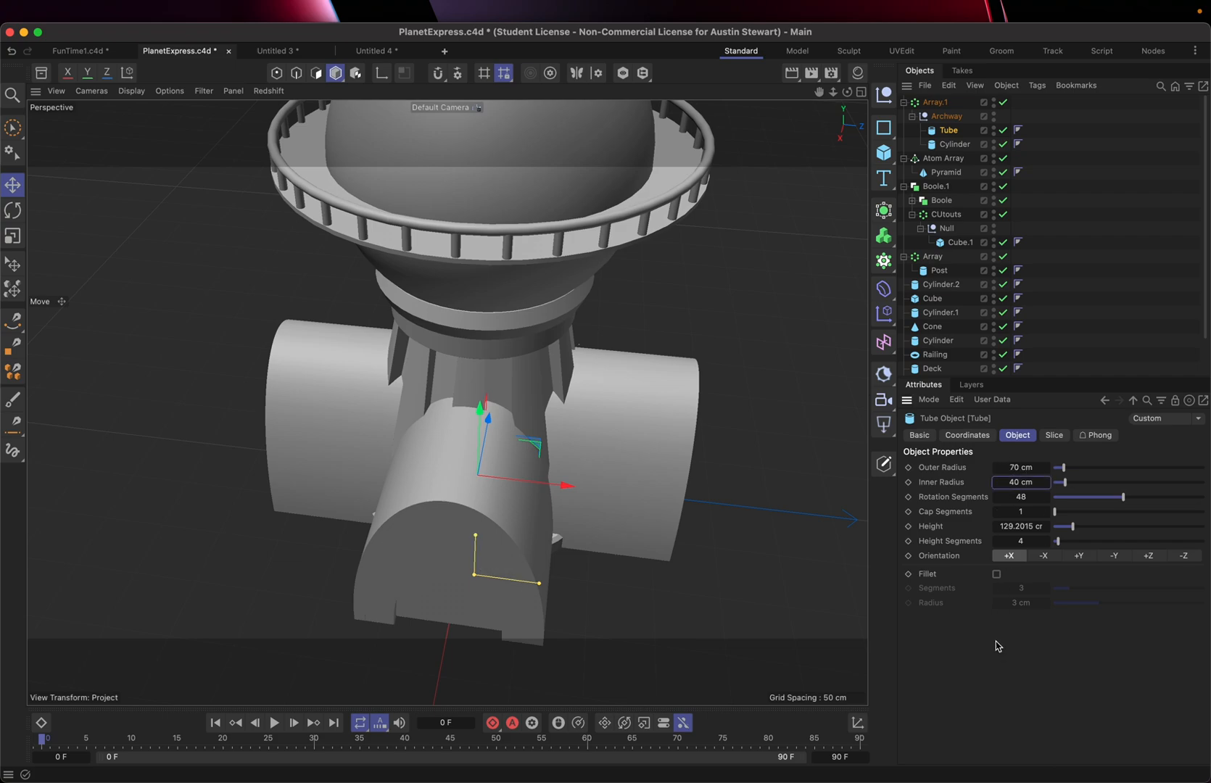
left_click(1021, 469)
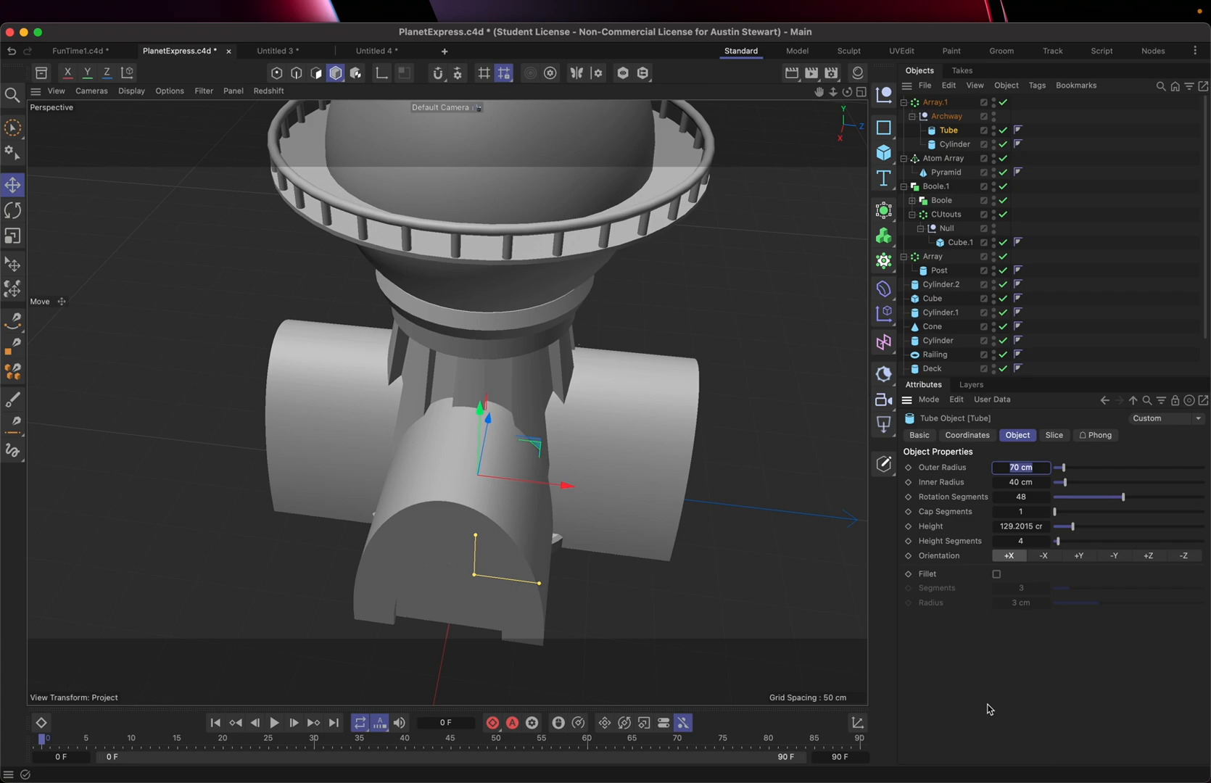
type("50")
key("Return")
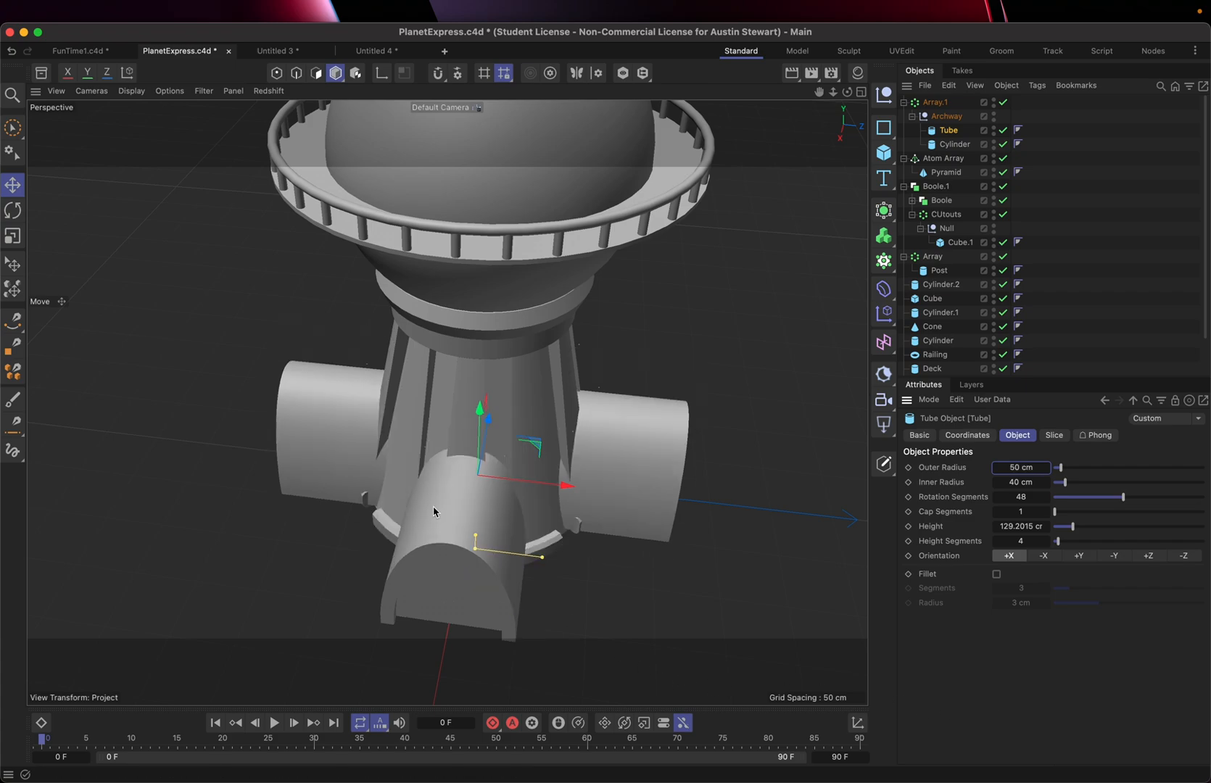
Display the mesh lines over the shading in the perspective view and examine the archway's front
scroll(432, 507, "up", 3)
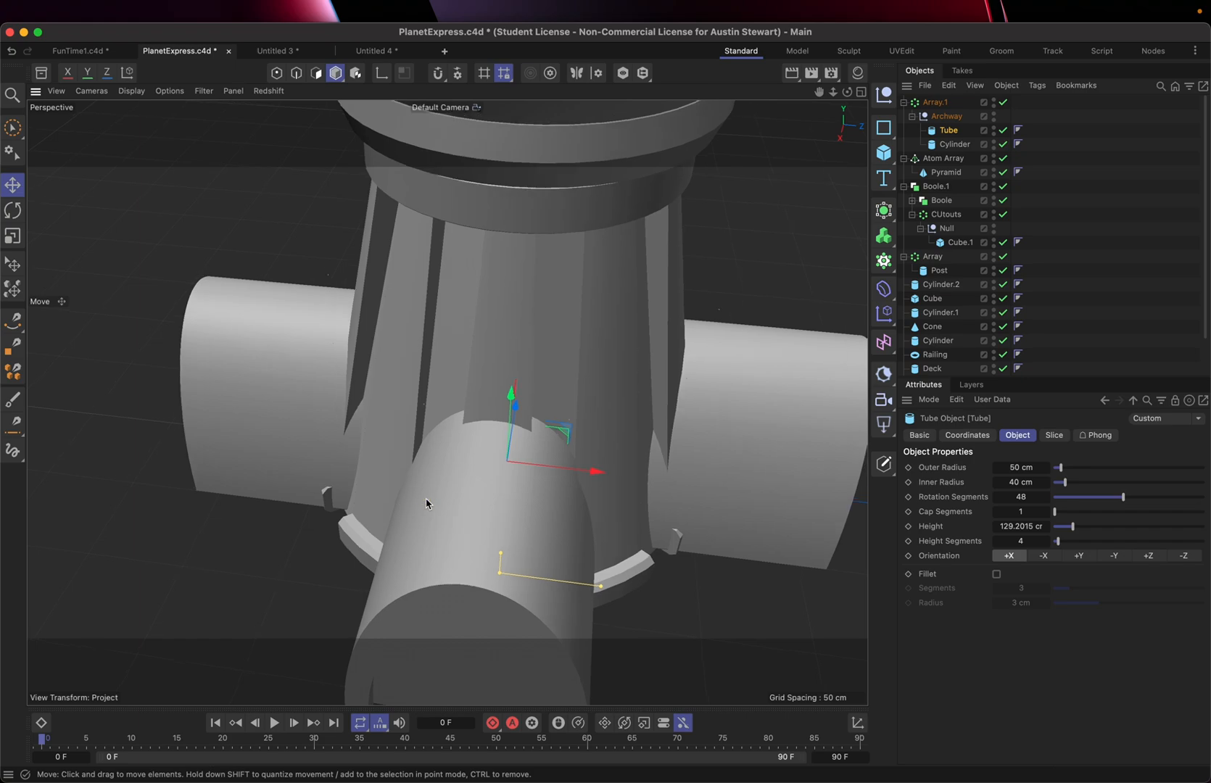
left_click_drag(427, 500, 497, 381, "alt")
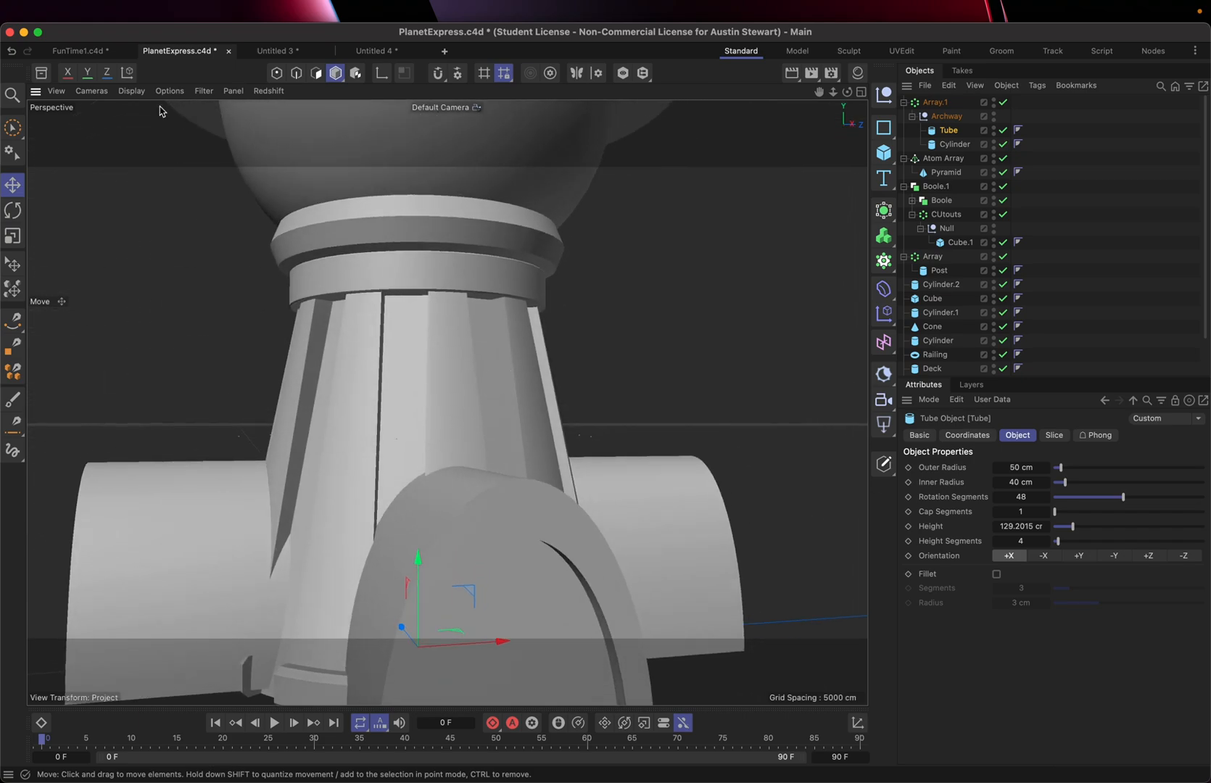
left_click(132, 90)
left_click(148, 143)
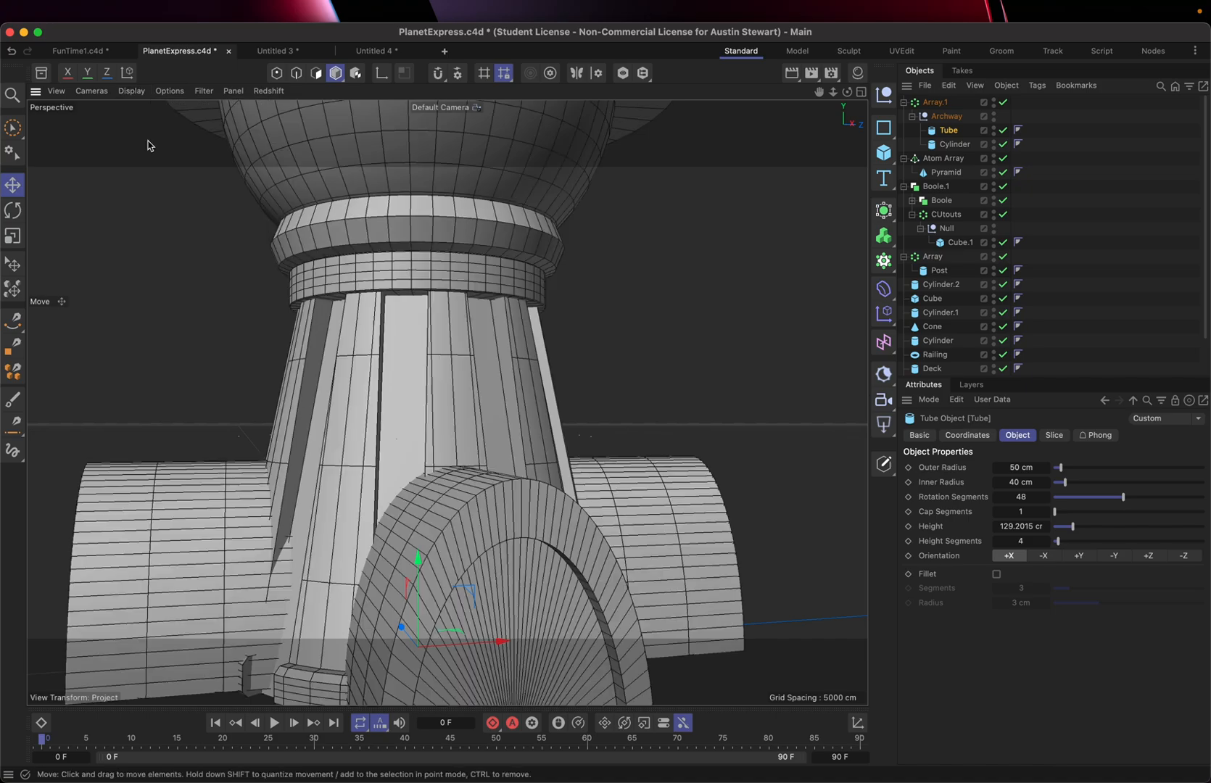
scroll(470, 451, "down", 5)
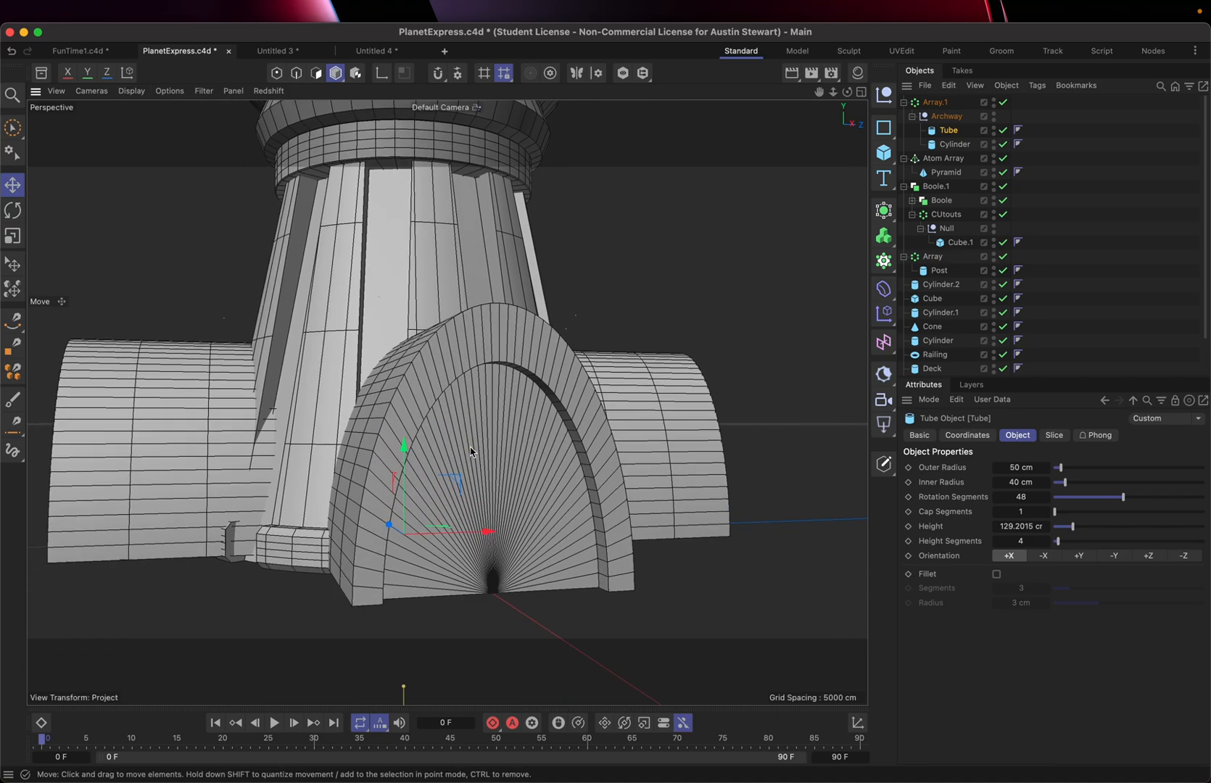
scroll(471, 451, "up", 3)
scroll(470, 452, "up", 3)
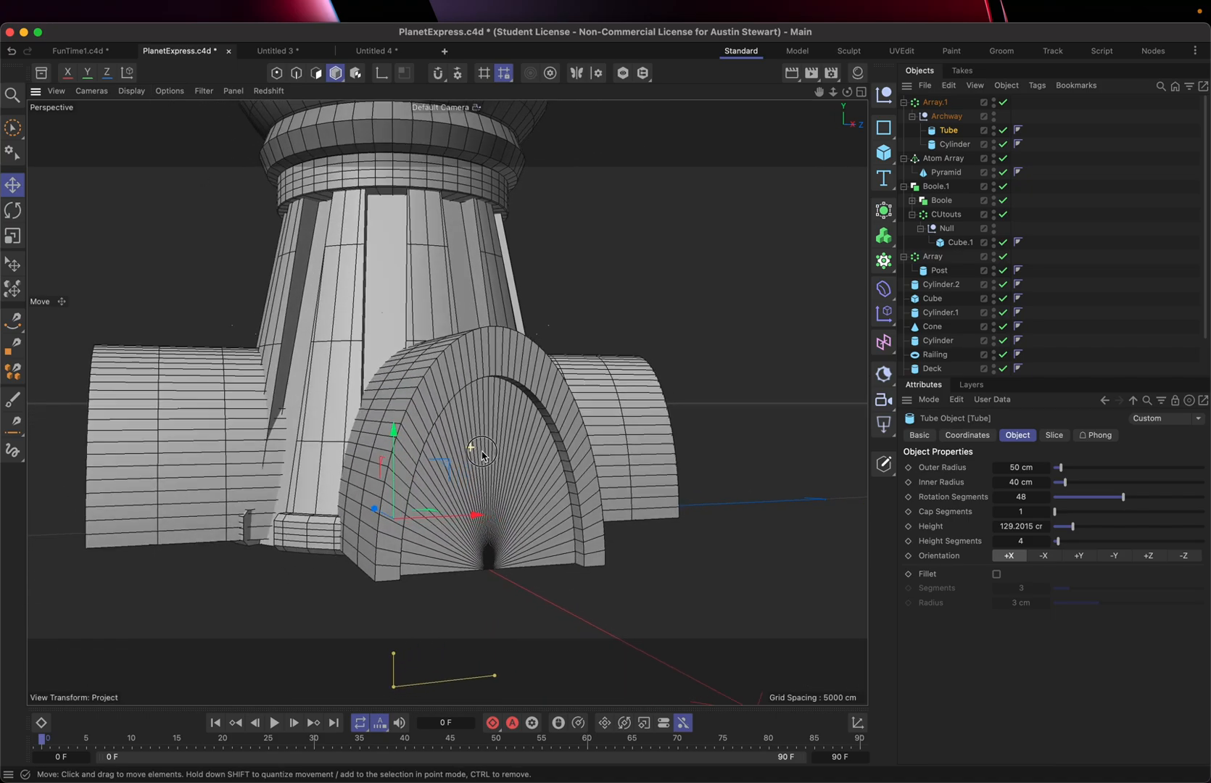
Reduce the archway tube's outer radius to 45 cm
left_click(1022, 468)
type("45")
key("Return")
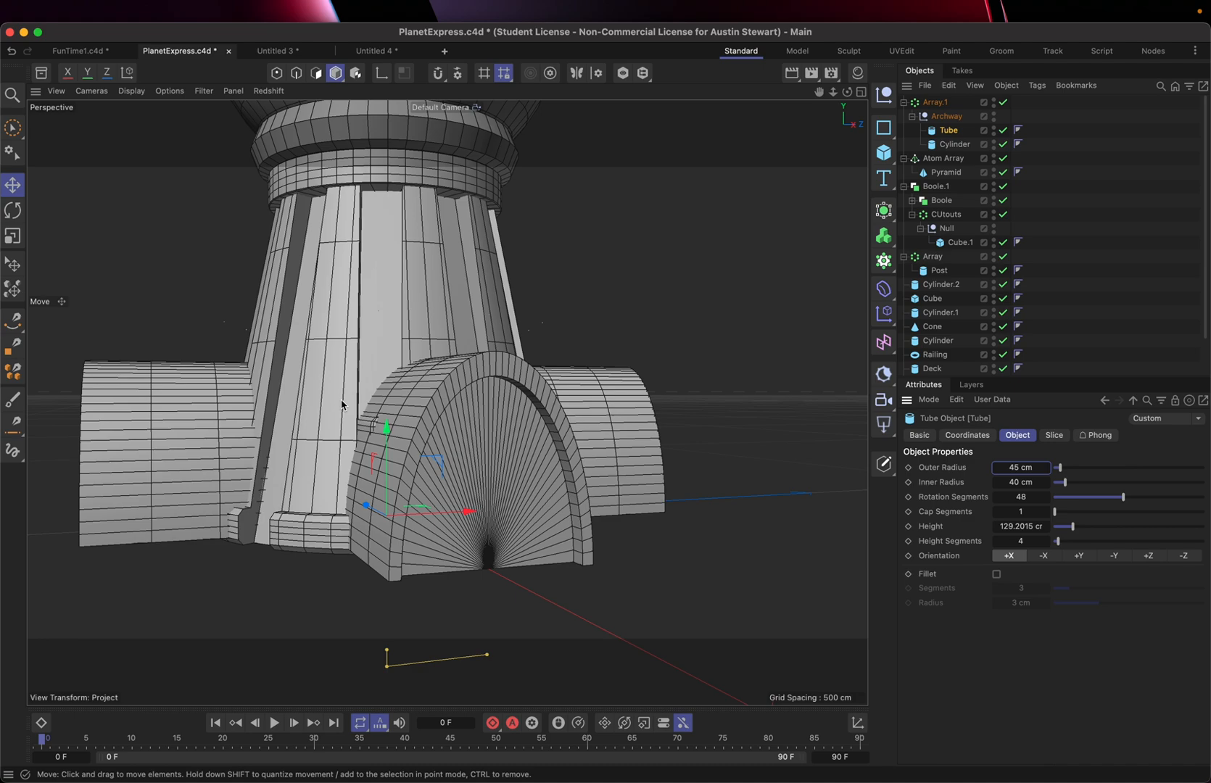
Show the whole tower in a maximized front view and select the archway array
scroll(342, 405, "down", 5)
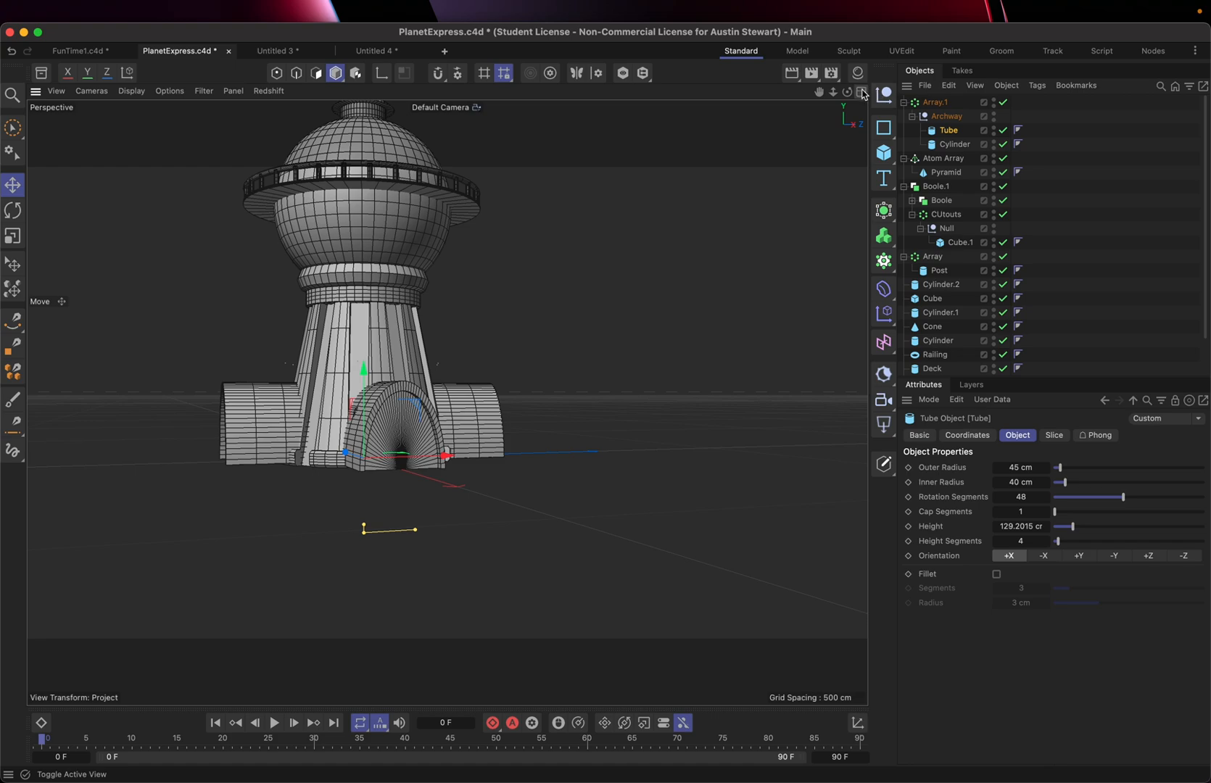
left_click(861, 93)
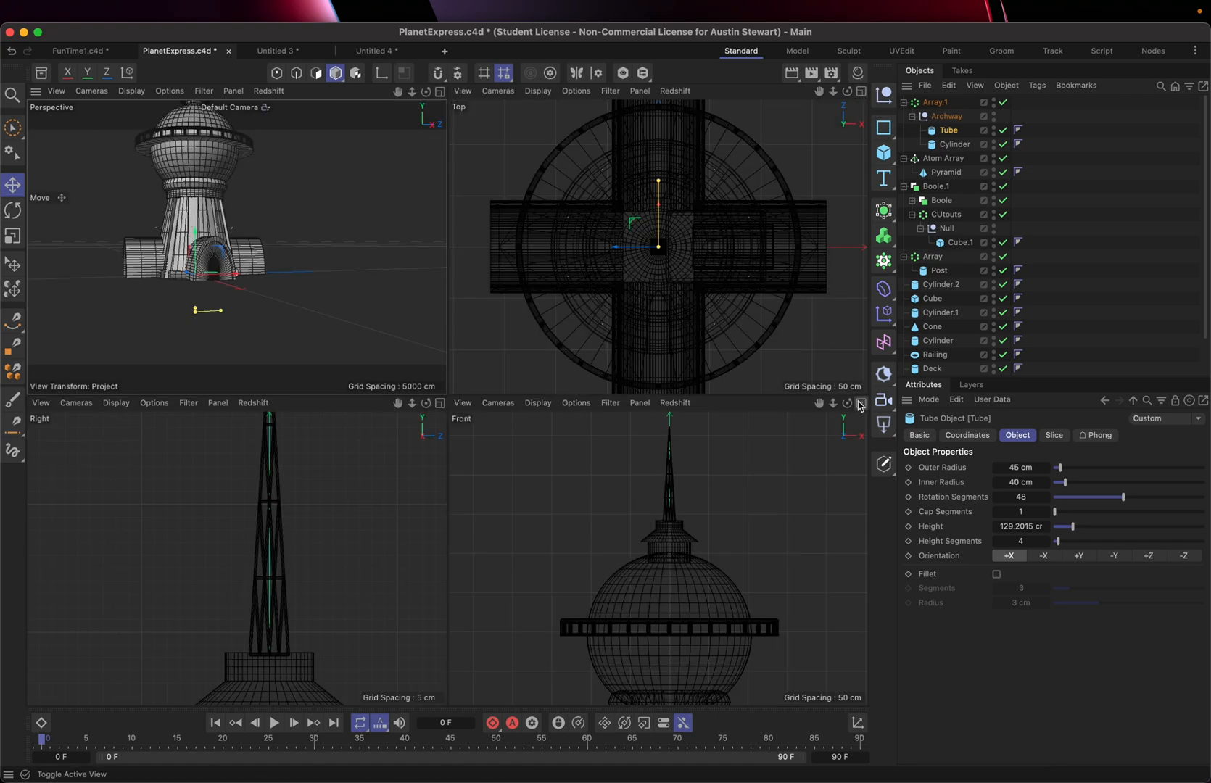
left_click(861, 404)
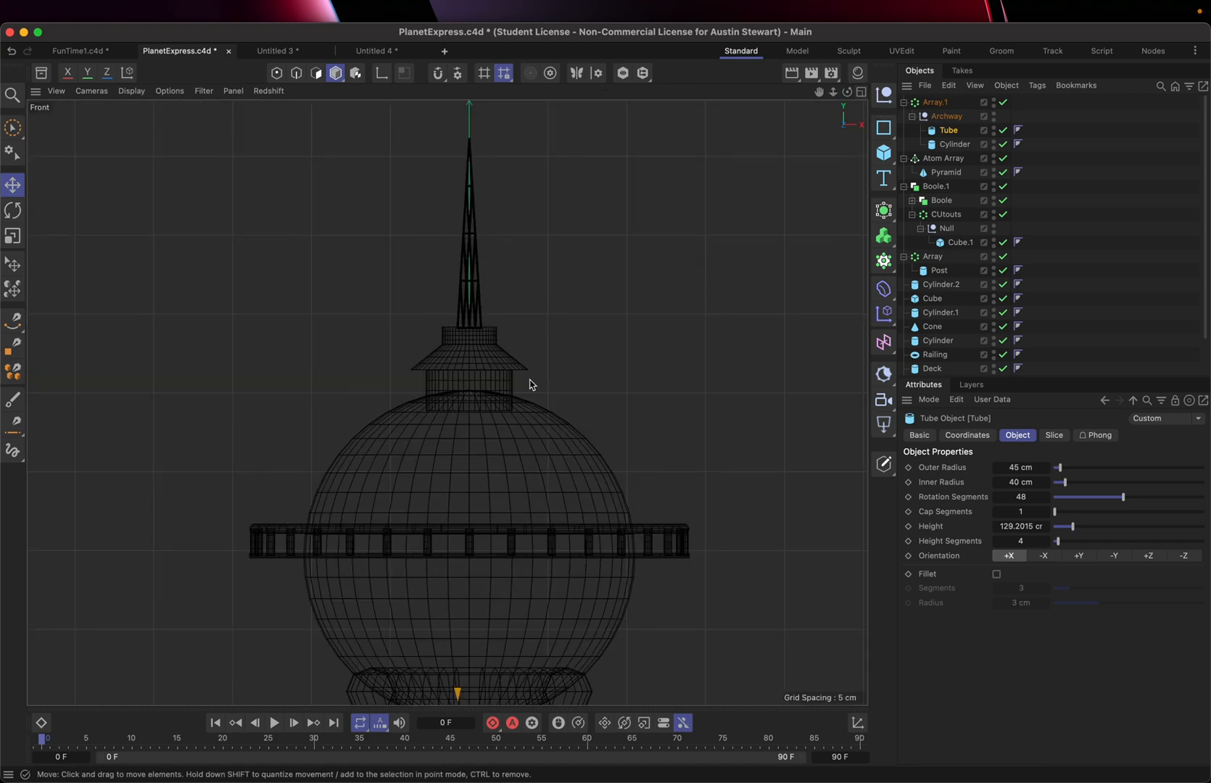
key("h")
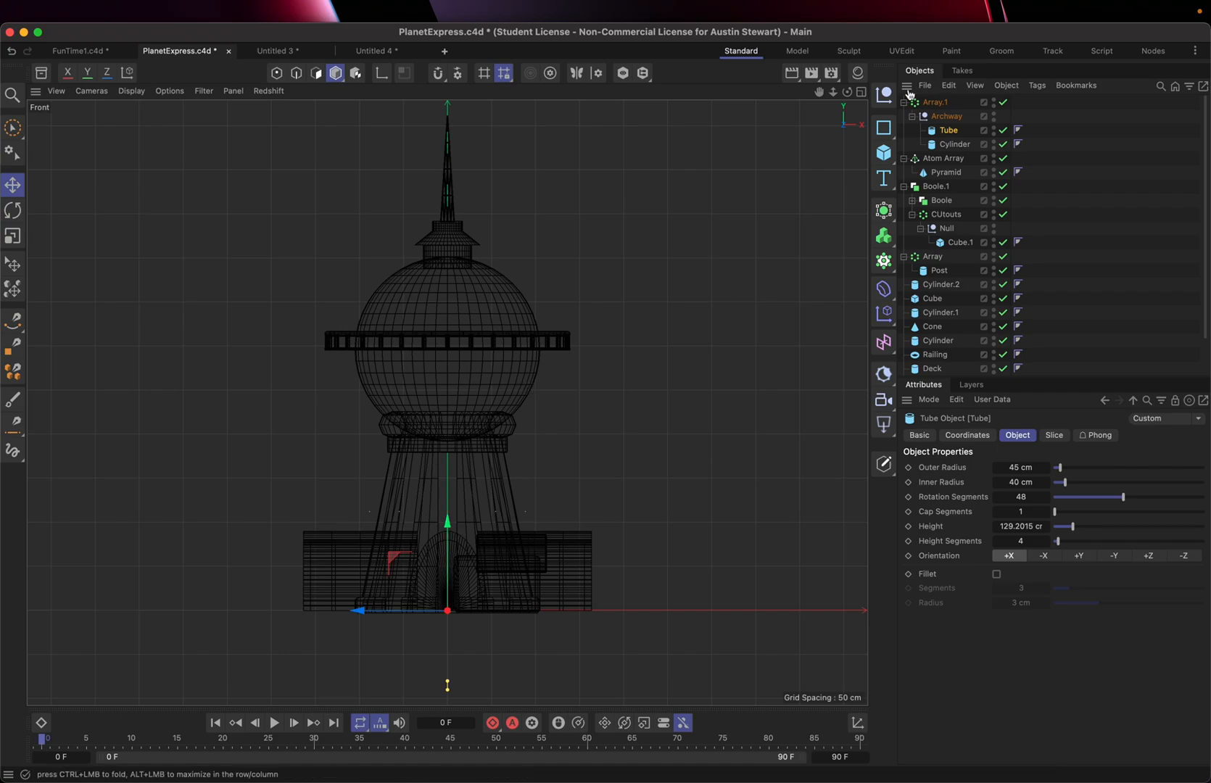
left_click(934, 104)
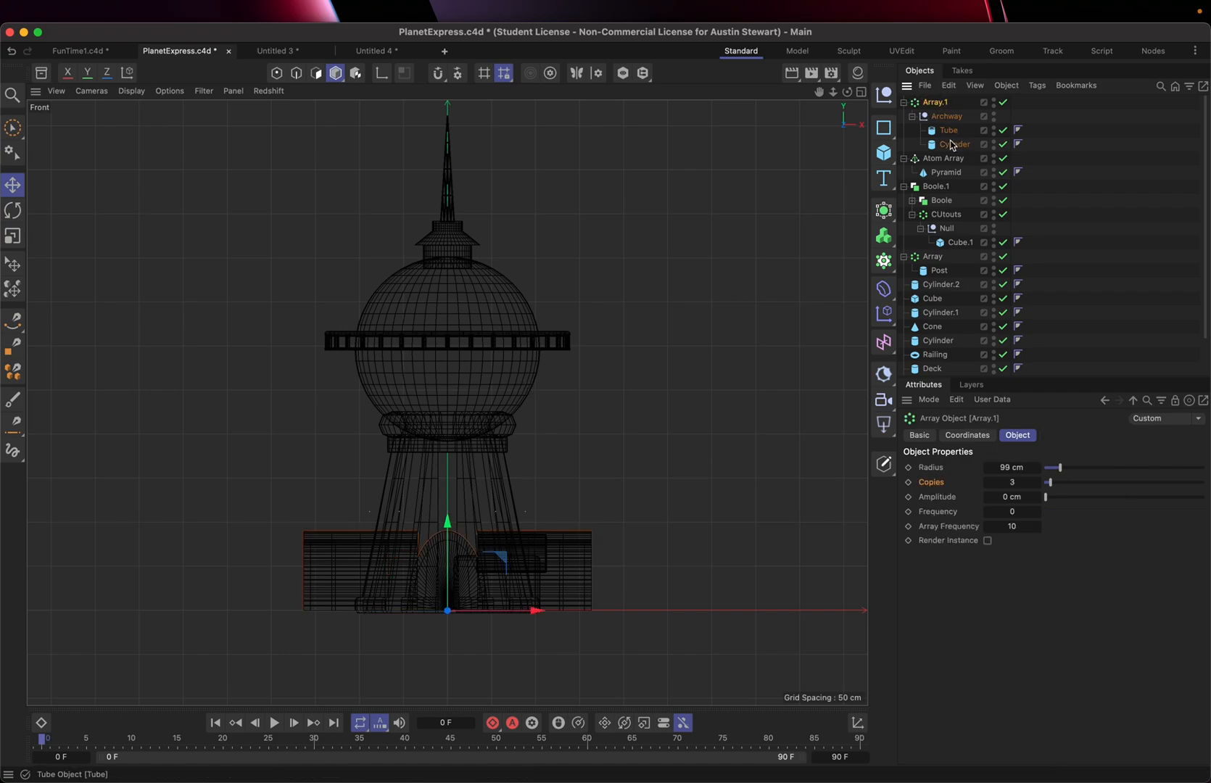
left_click(951, 130)
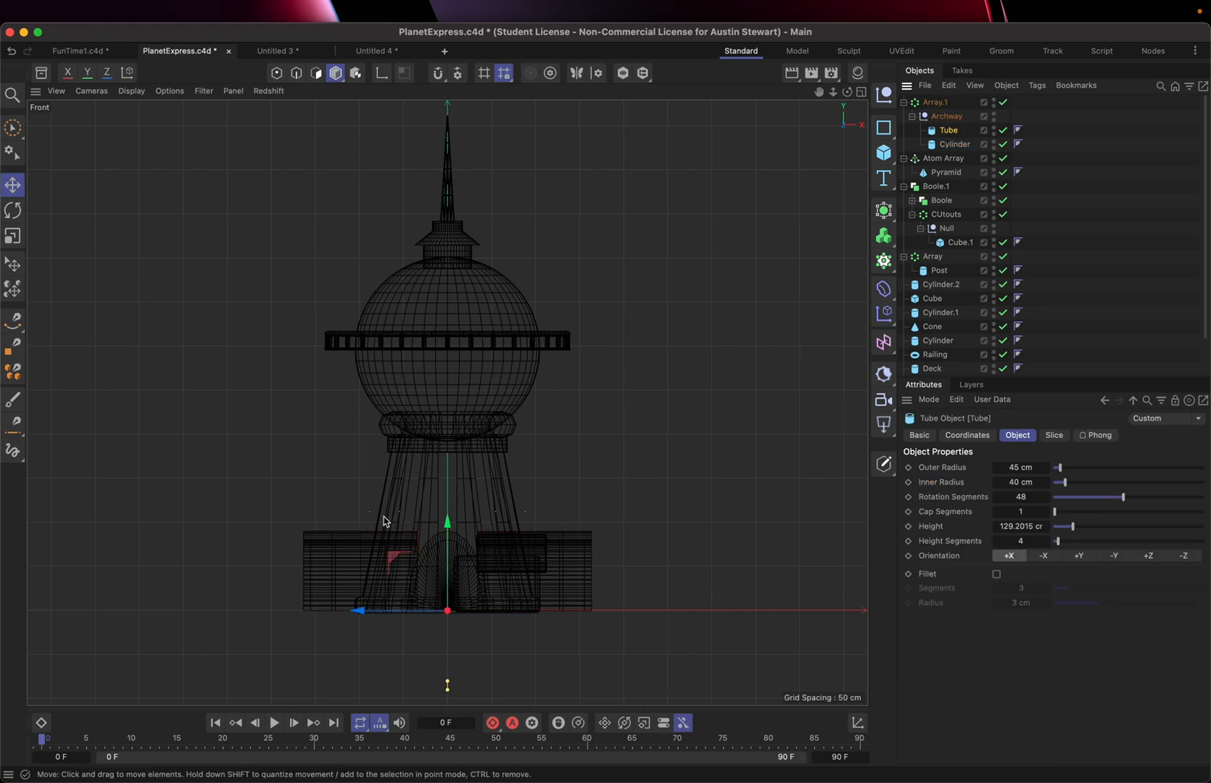
left_click_drag(448, 523, 470, 432)
key("super+z")
Raise the whole archway array from the tower's base to the railed deck around the upper sphere
left_click(936, 106)
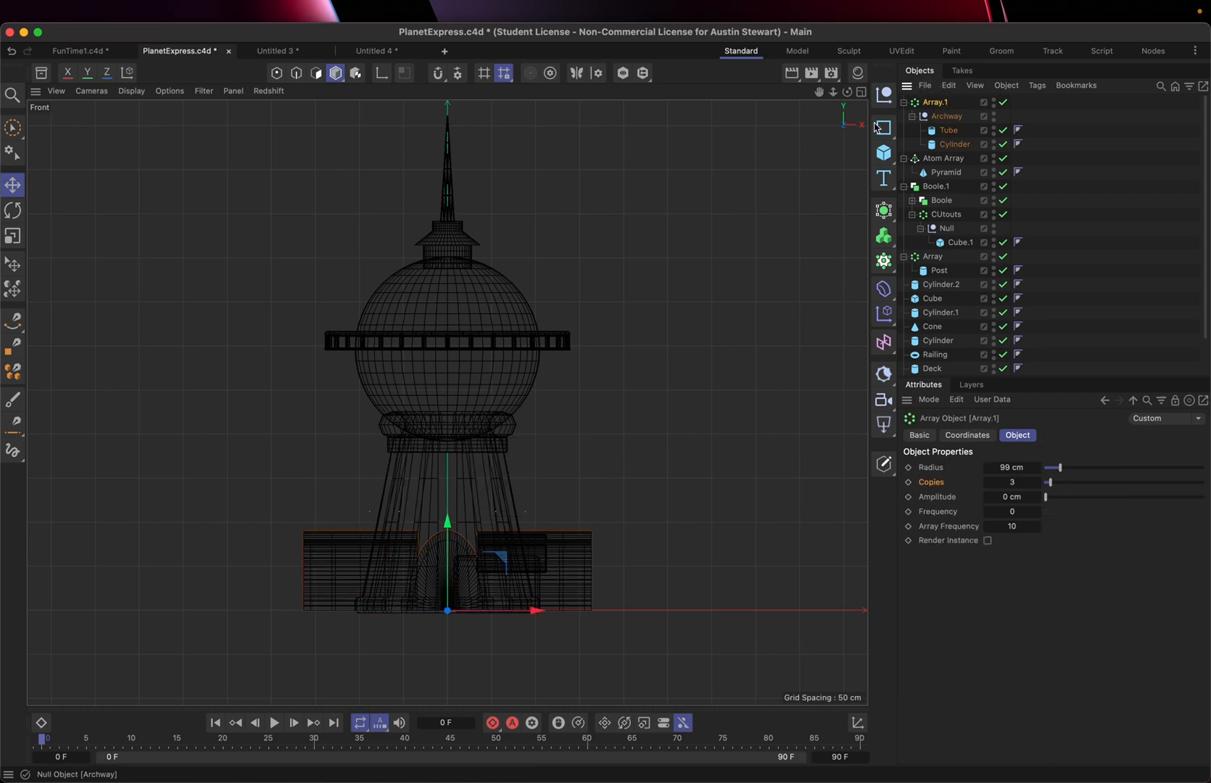
left_click_drag(448, 525, 413, 262)
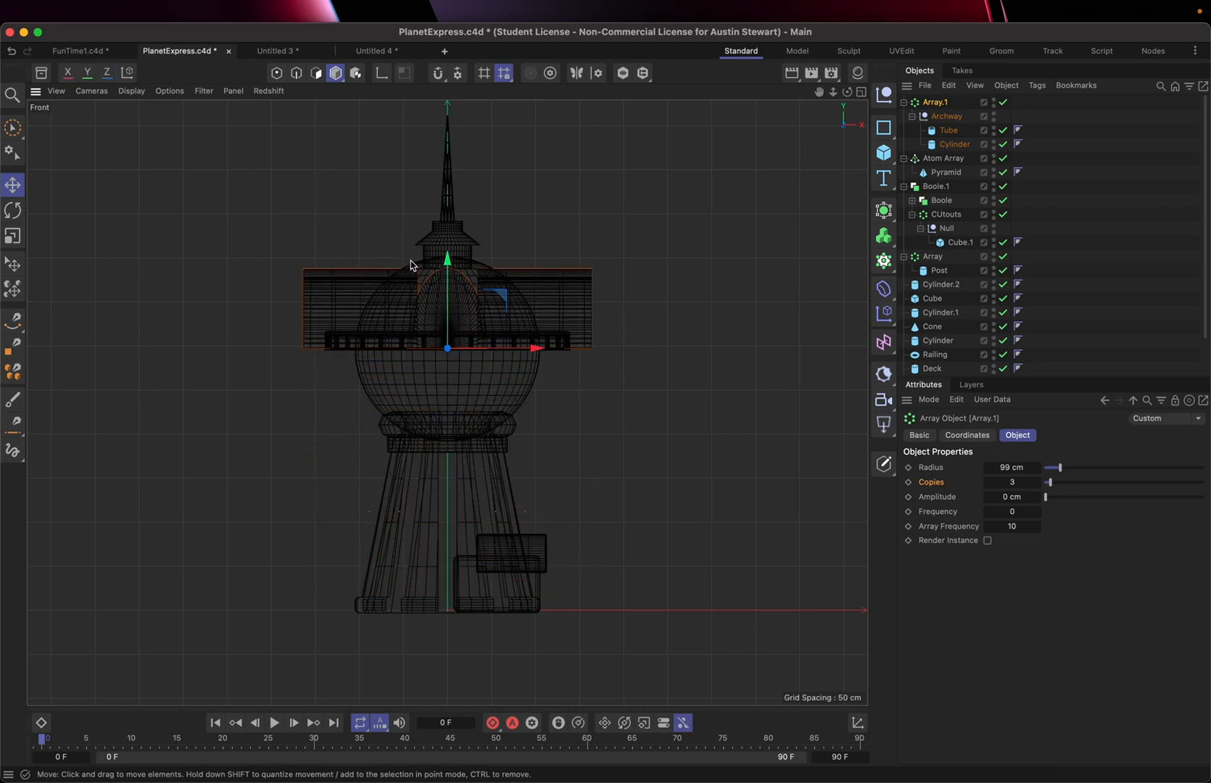
Shorten the archway by setting the tube's height to 65 cm and the archway cylinder's height to 60 cm
left_click(949, 132)
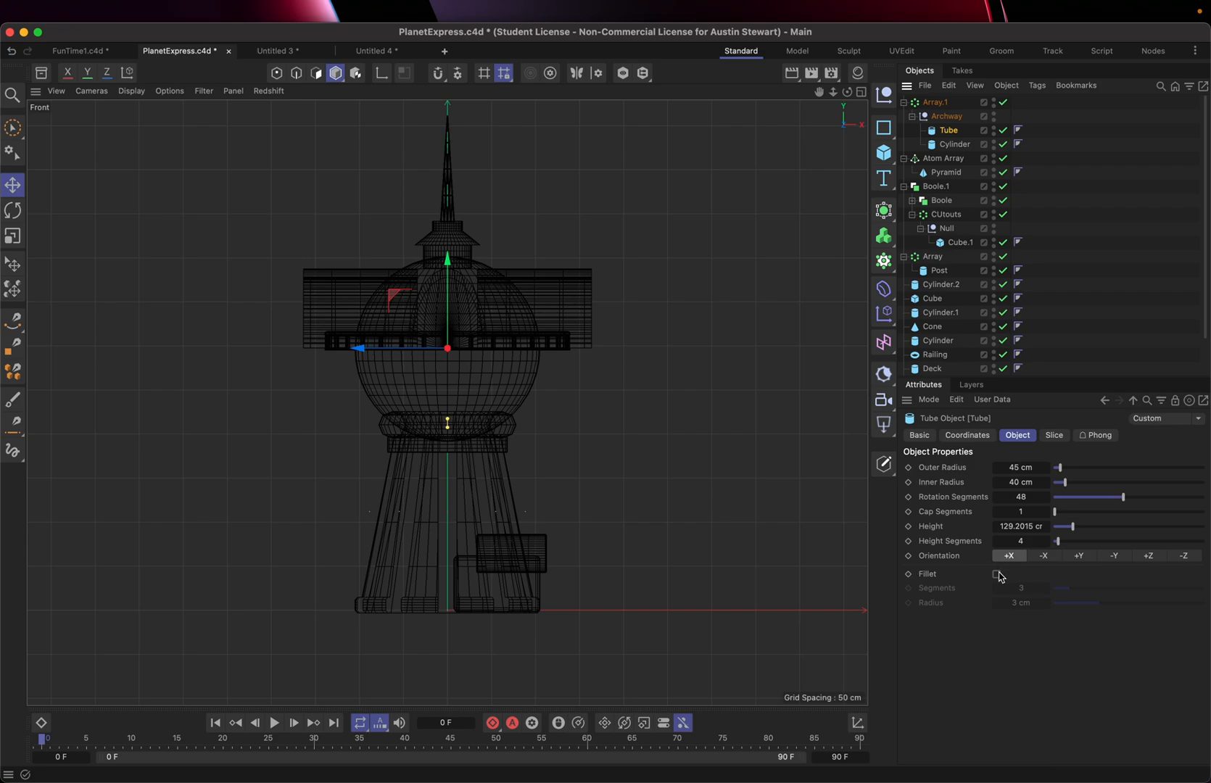
left_click(1015, 526)
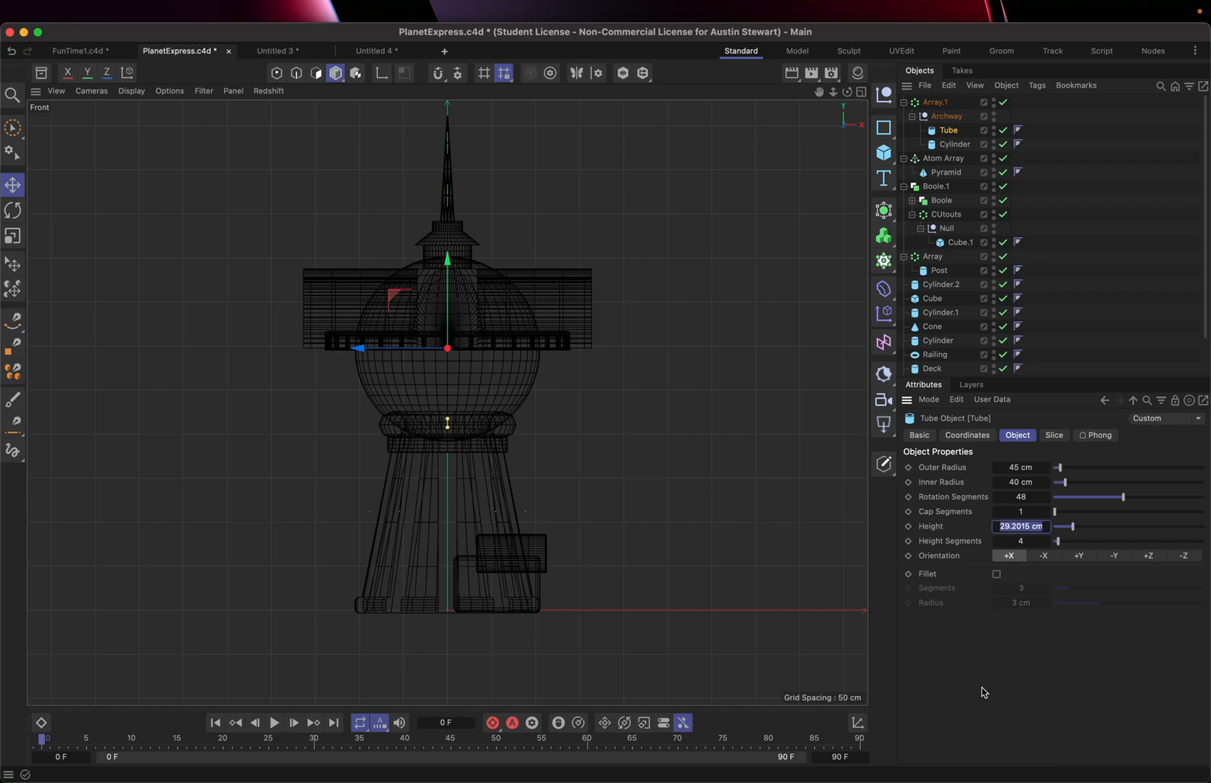
type("65")
key("Return")
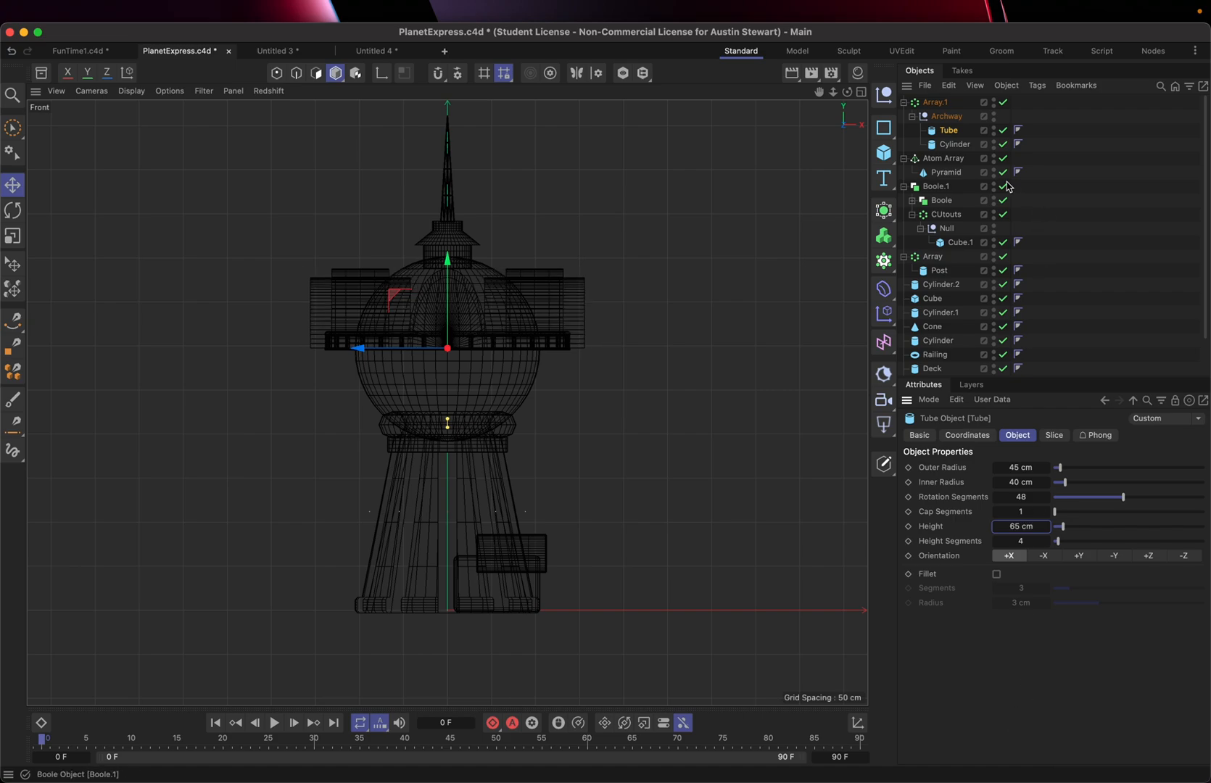
left_click(956, 146)
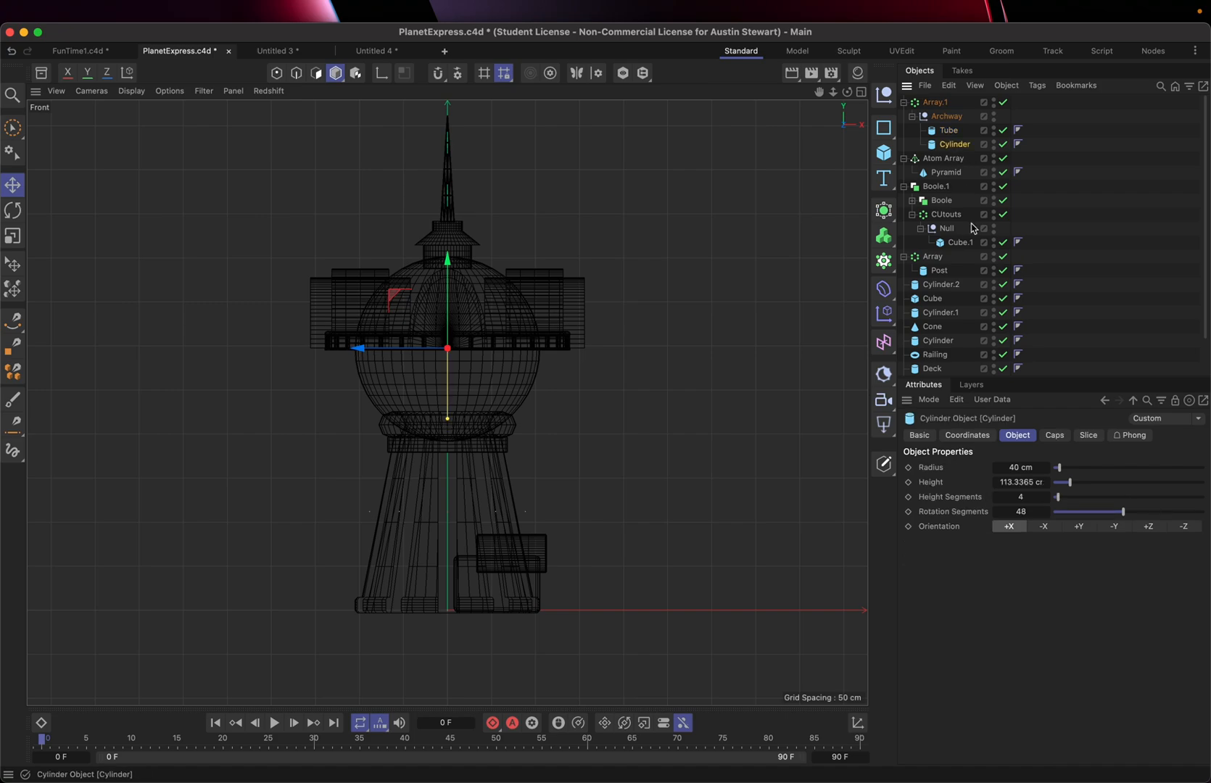
left_click(1023, 483)
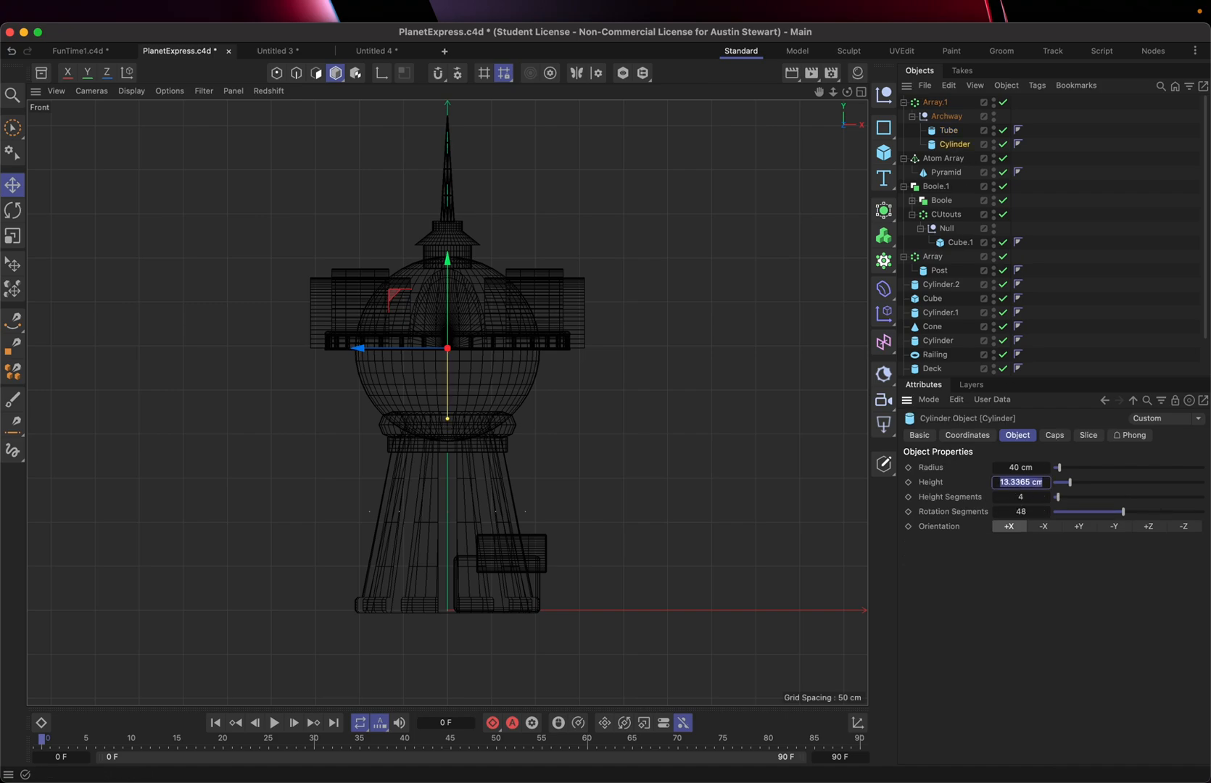
type("60")
key("Return")
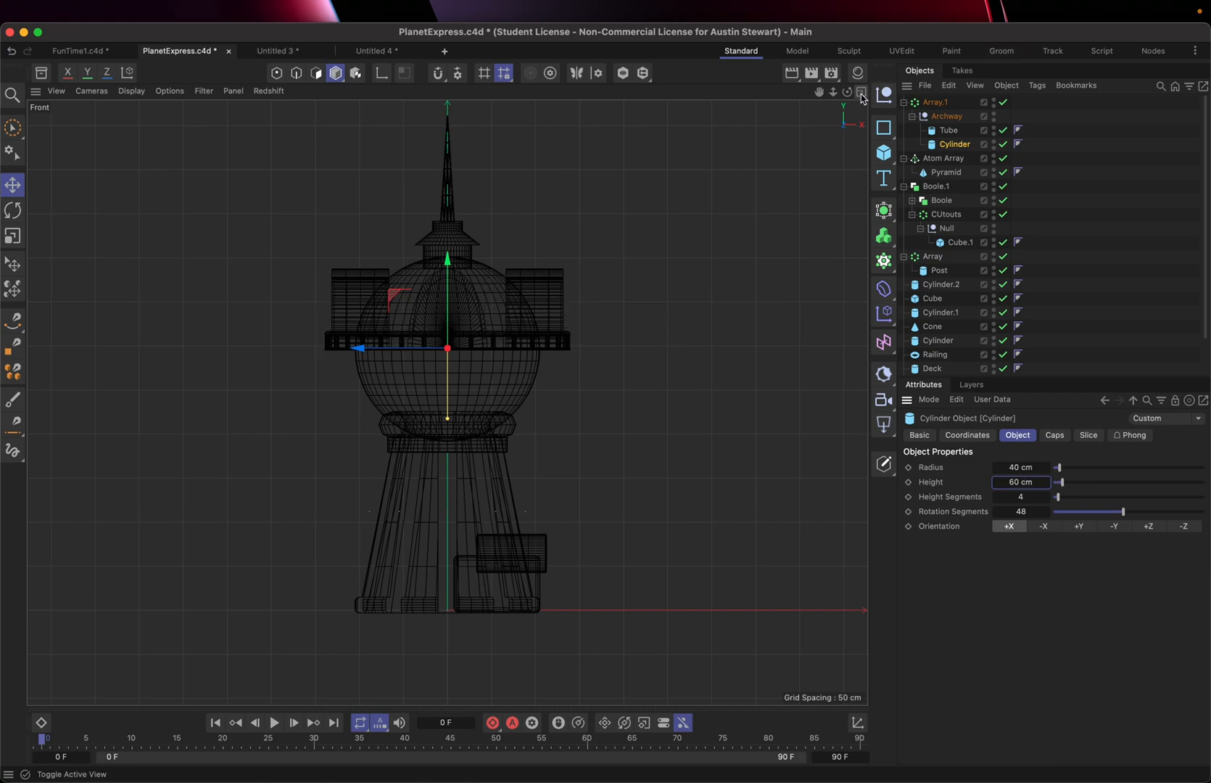
Check the dormers on the deck in the four-view layout and set the archway array's radius to 80 cm
left_click(861, 92)
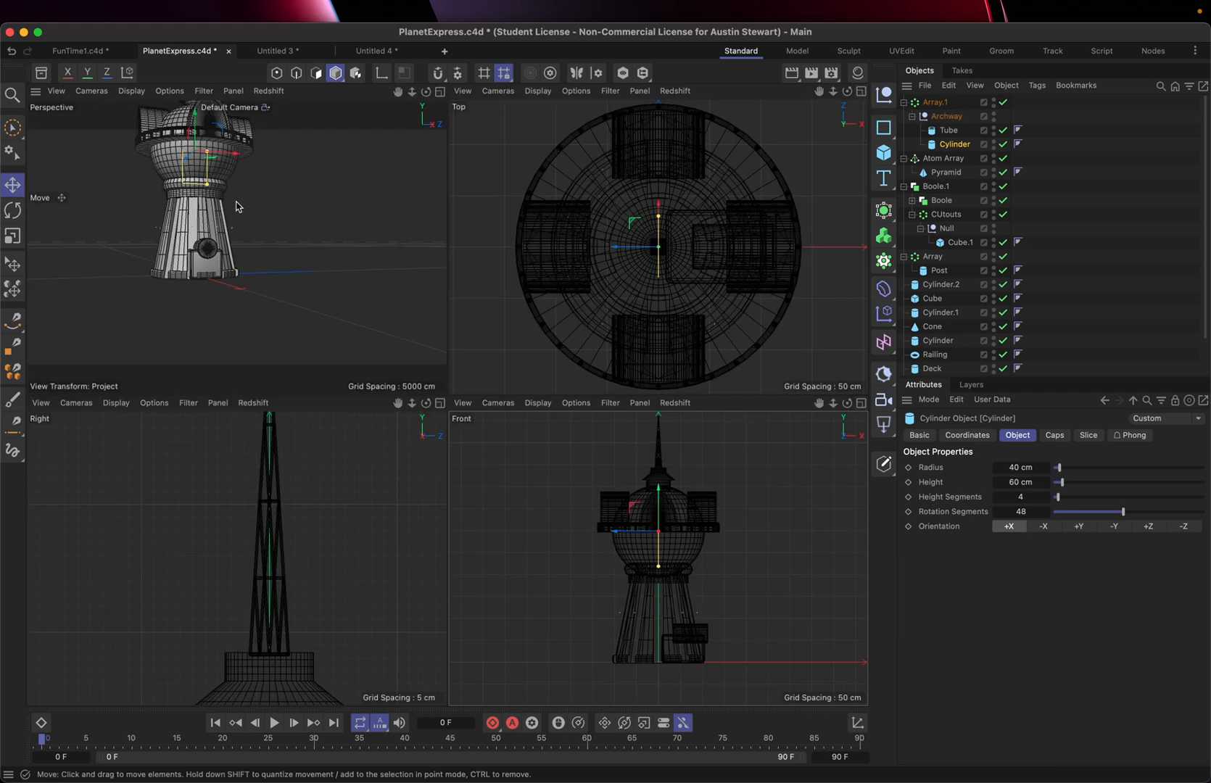
middle_click_drag(248, 196, 296, 298, "alt")
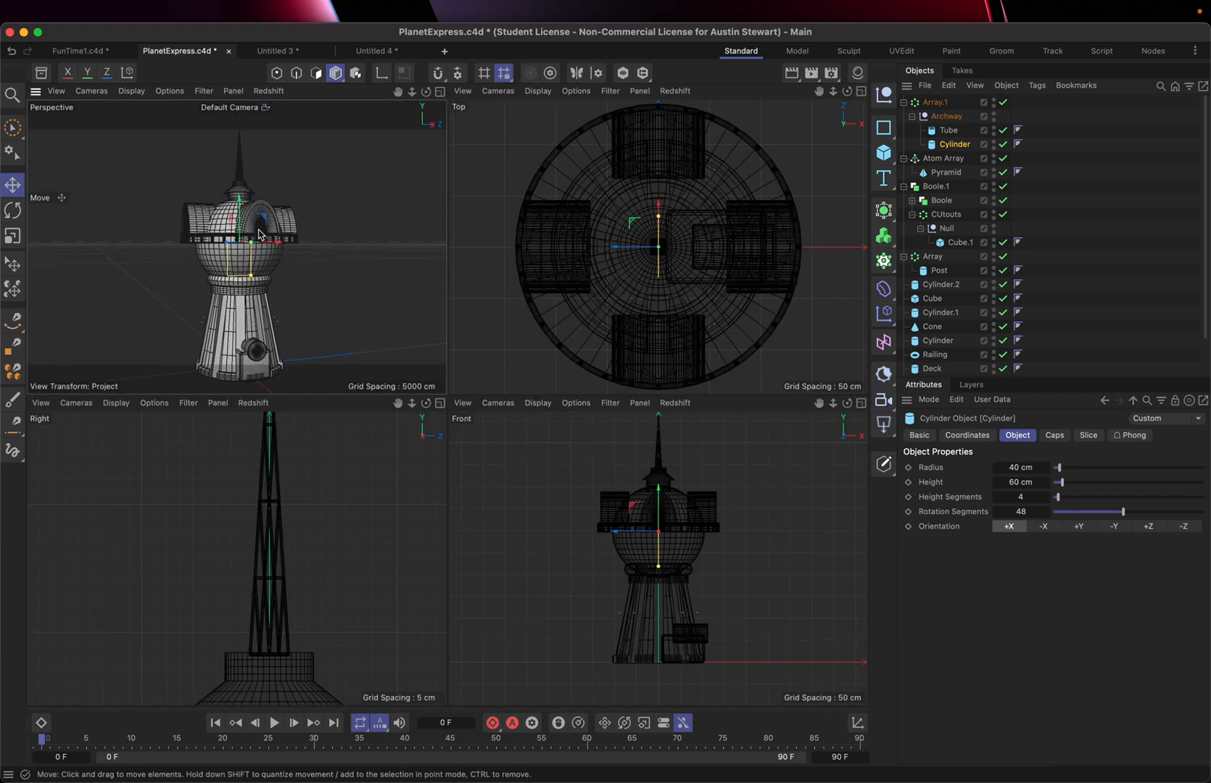
scroll(258, 233, "up", 10)
scroll(258, 233, "down", 5)
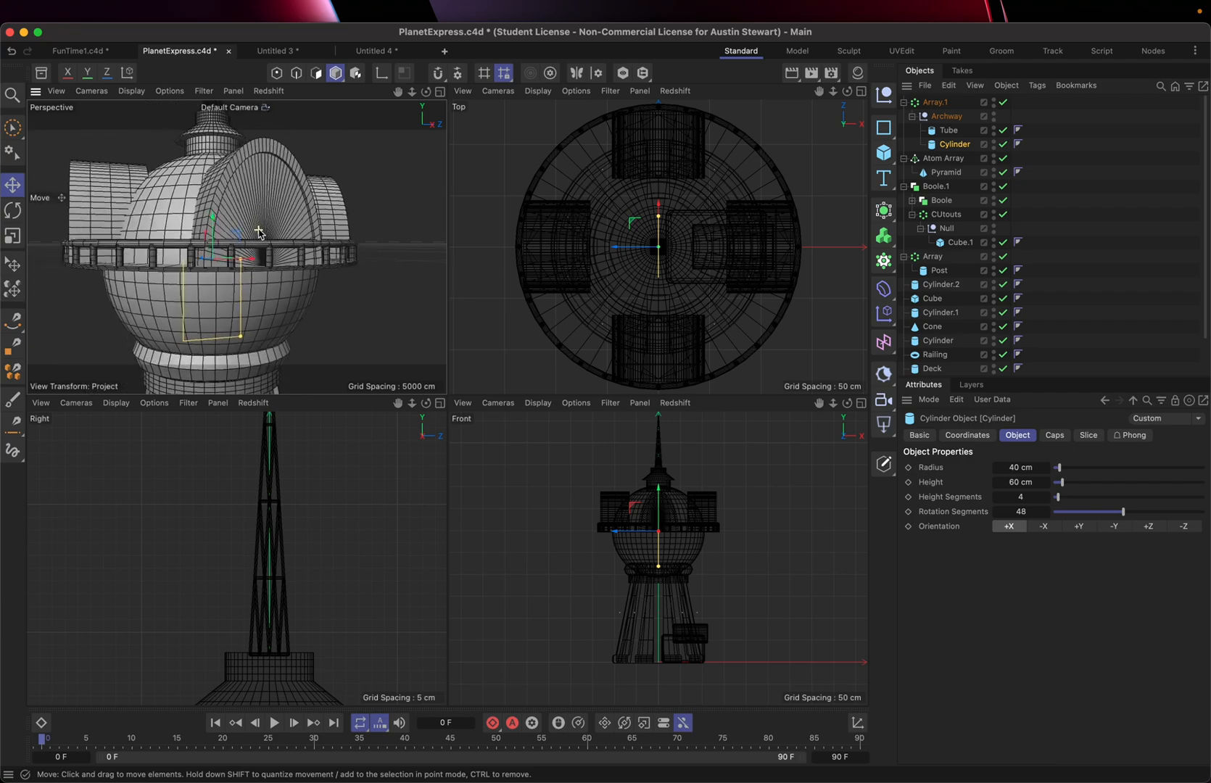
scroll(259, 232, "up", 4)
scroll(259, 232, "down", 2)
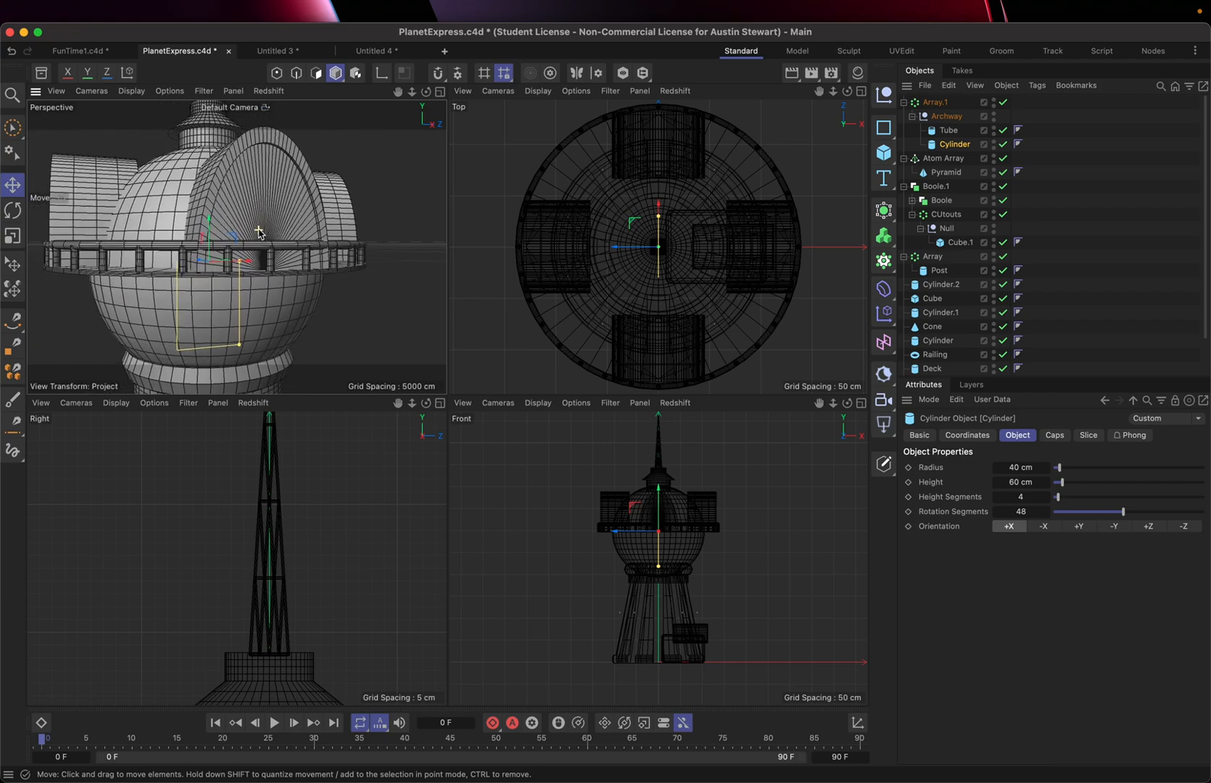
scroll(259, 232, "down", 1)
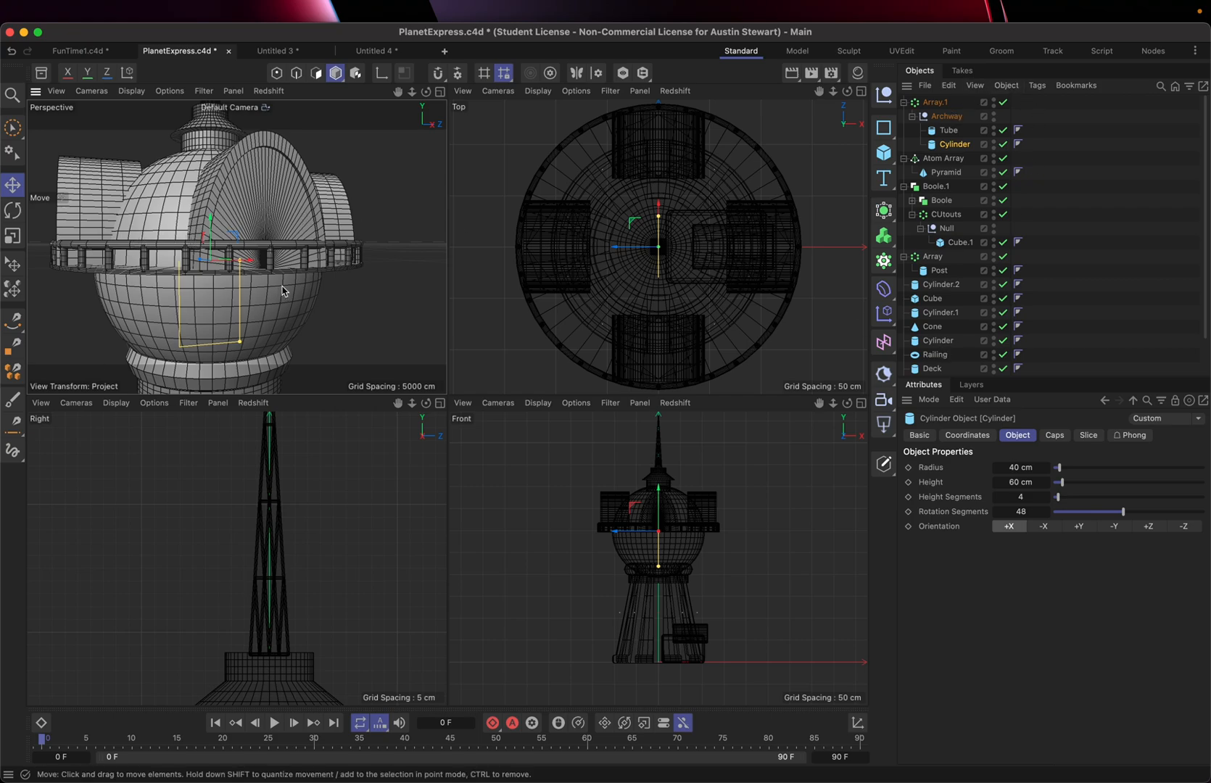
left_click(931, 103)
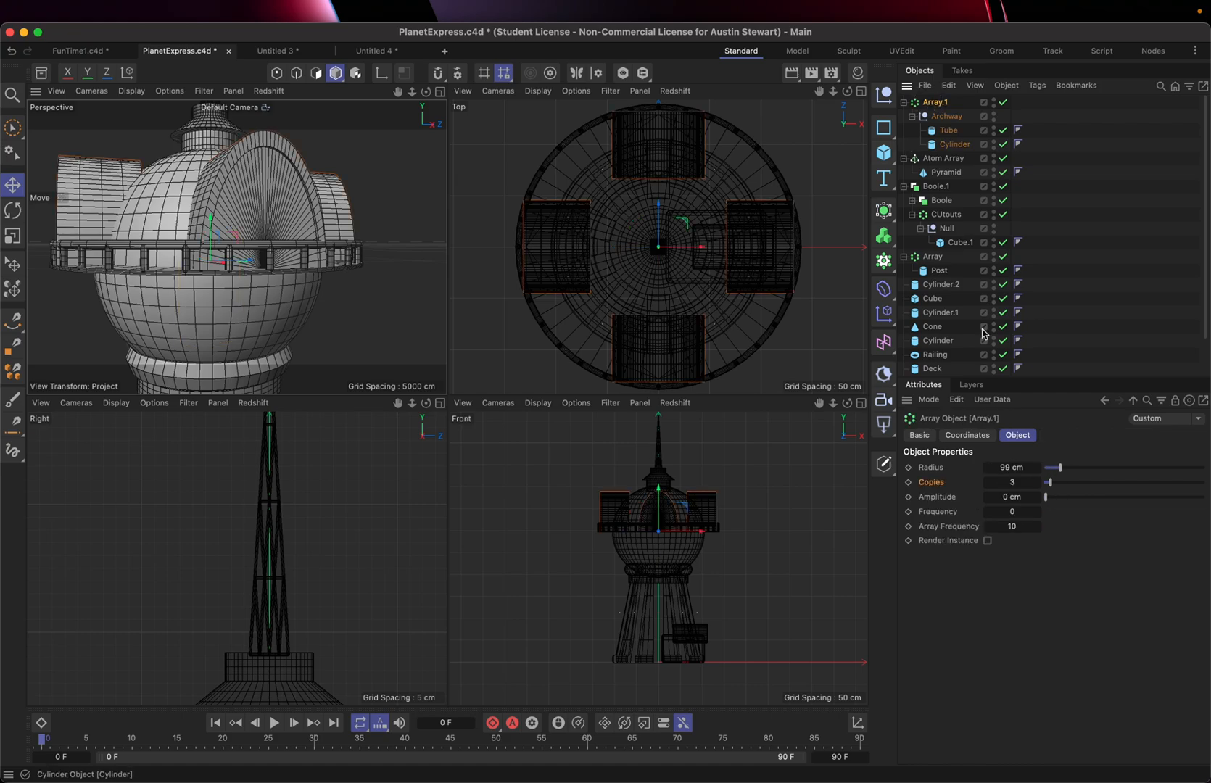
left_click(1023, 470)
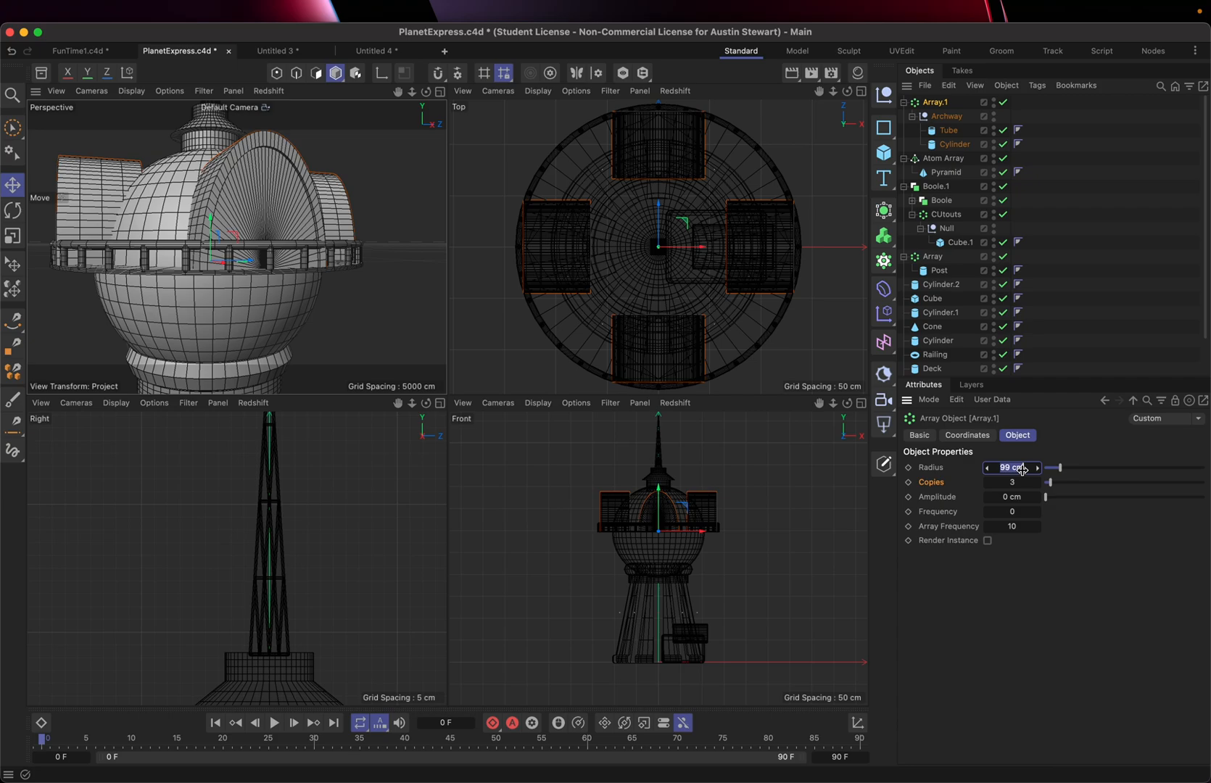
type("80")
key("Return")
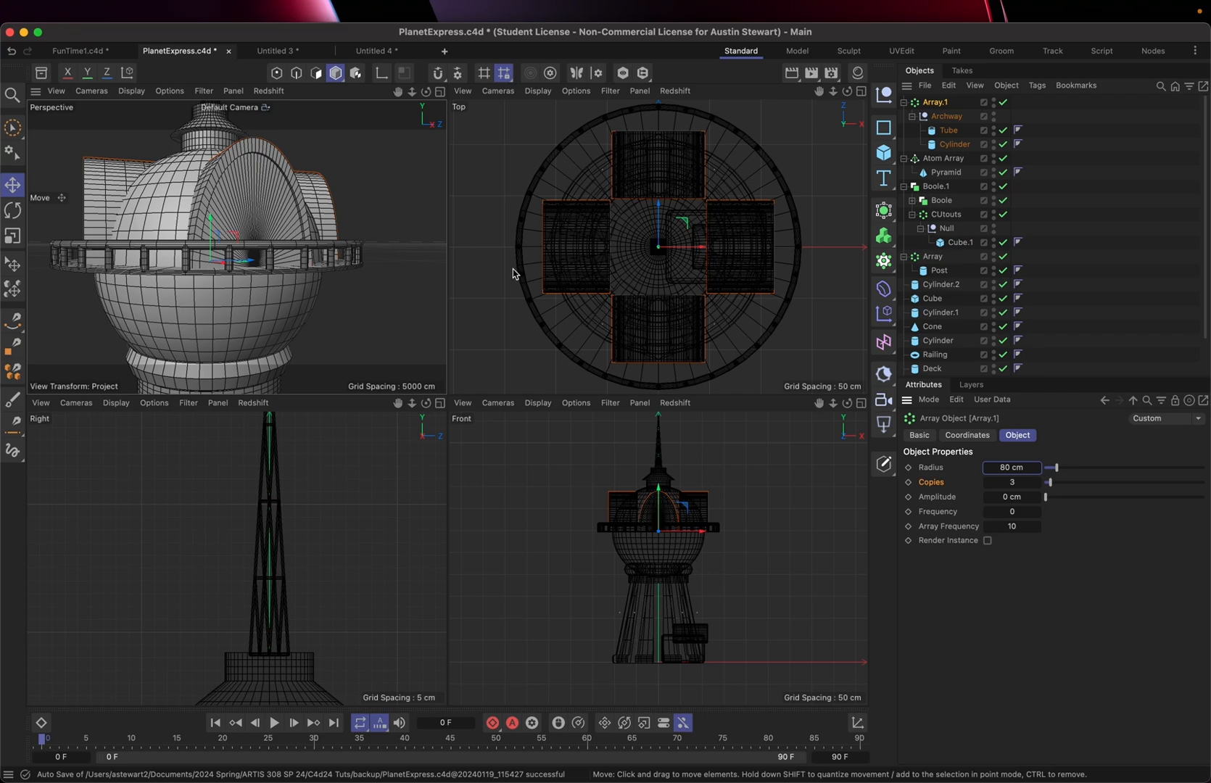
Review the properties of the archway's parts and set the archway cylinder's radius to 30 cm
left_click(950, 133)
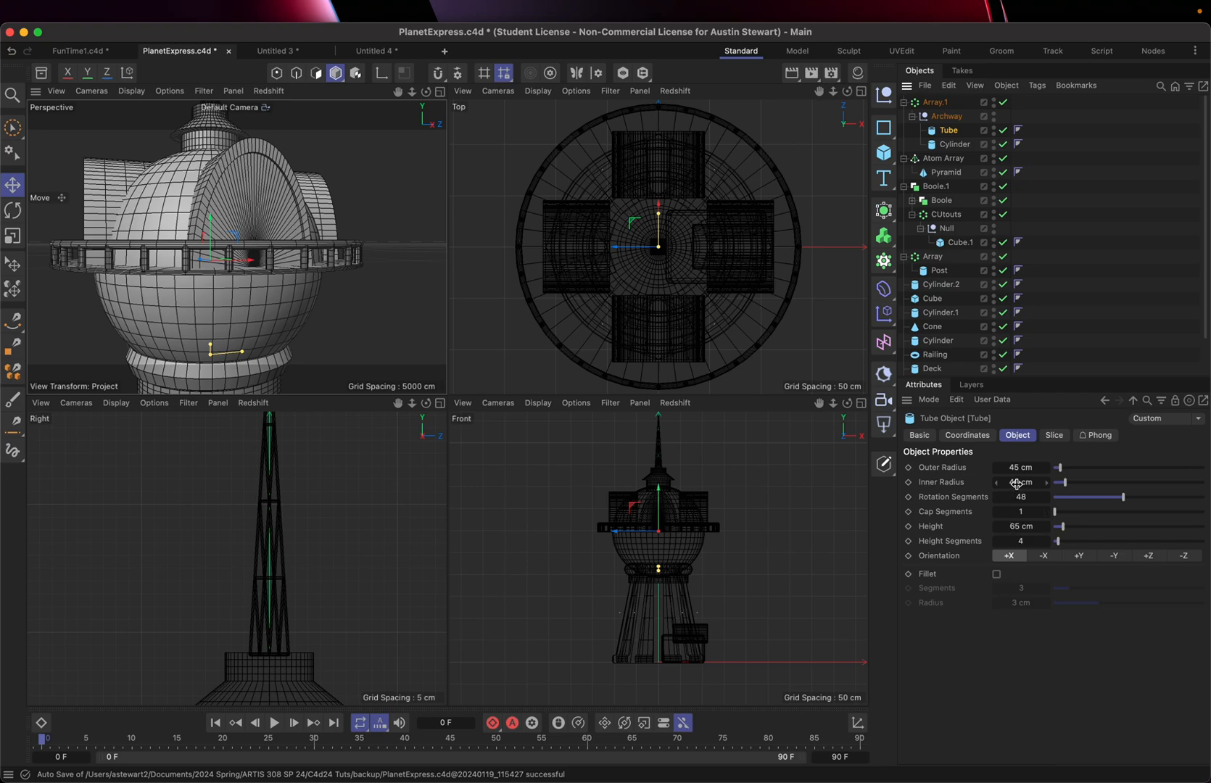
left_click(940, 117)
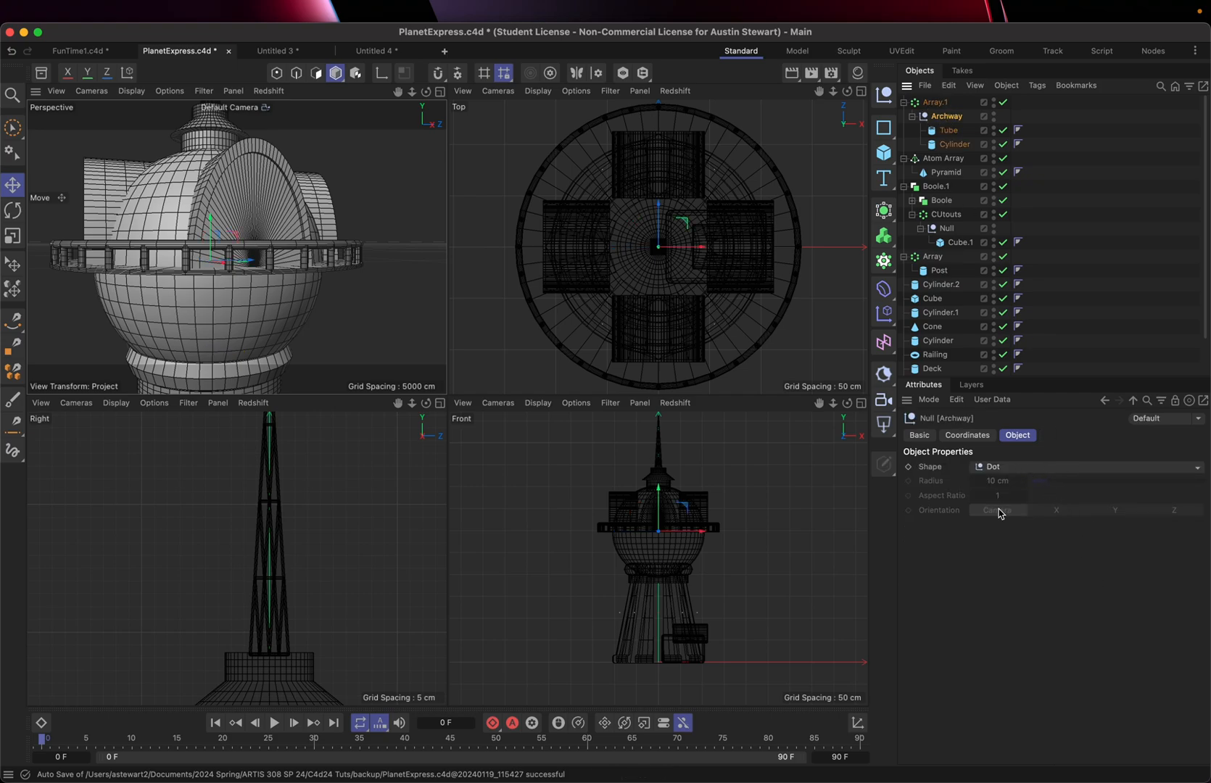
left_click(968, 436)
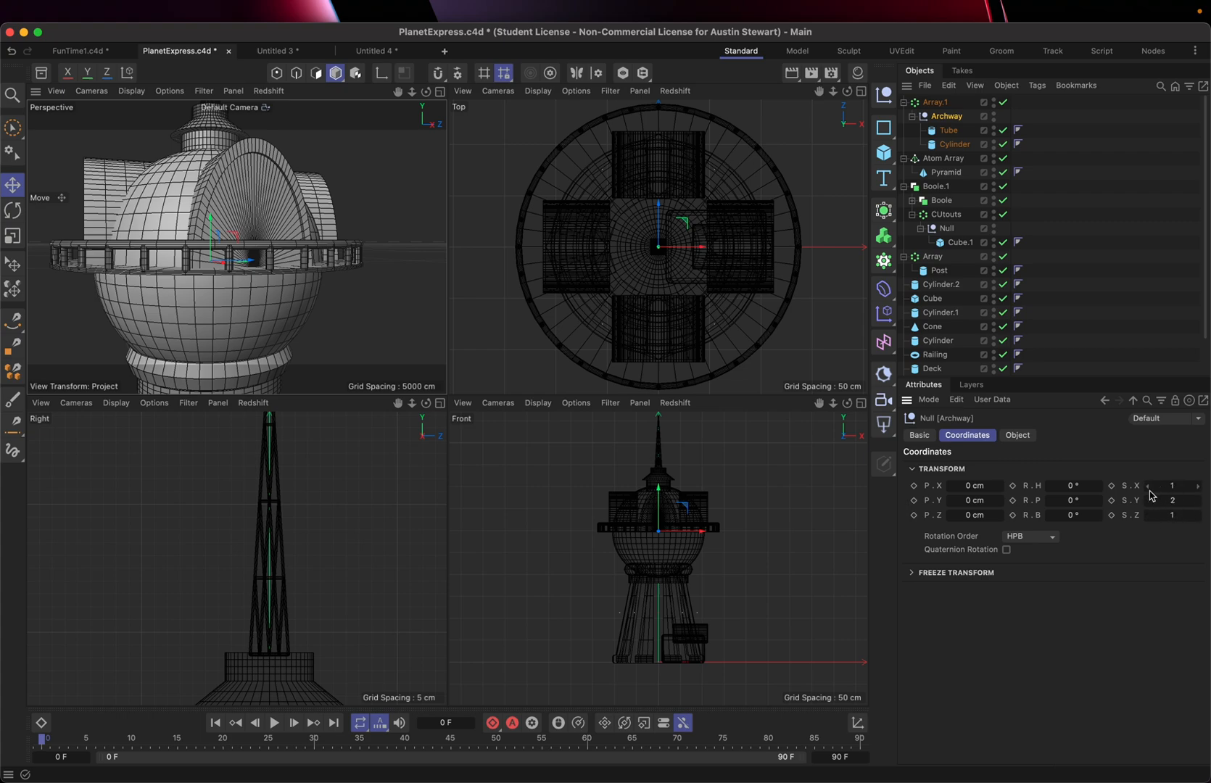
left_click(947, 130)
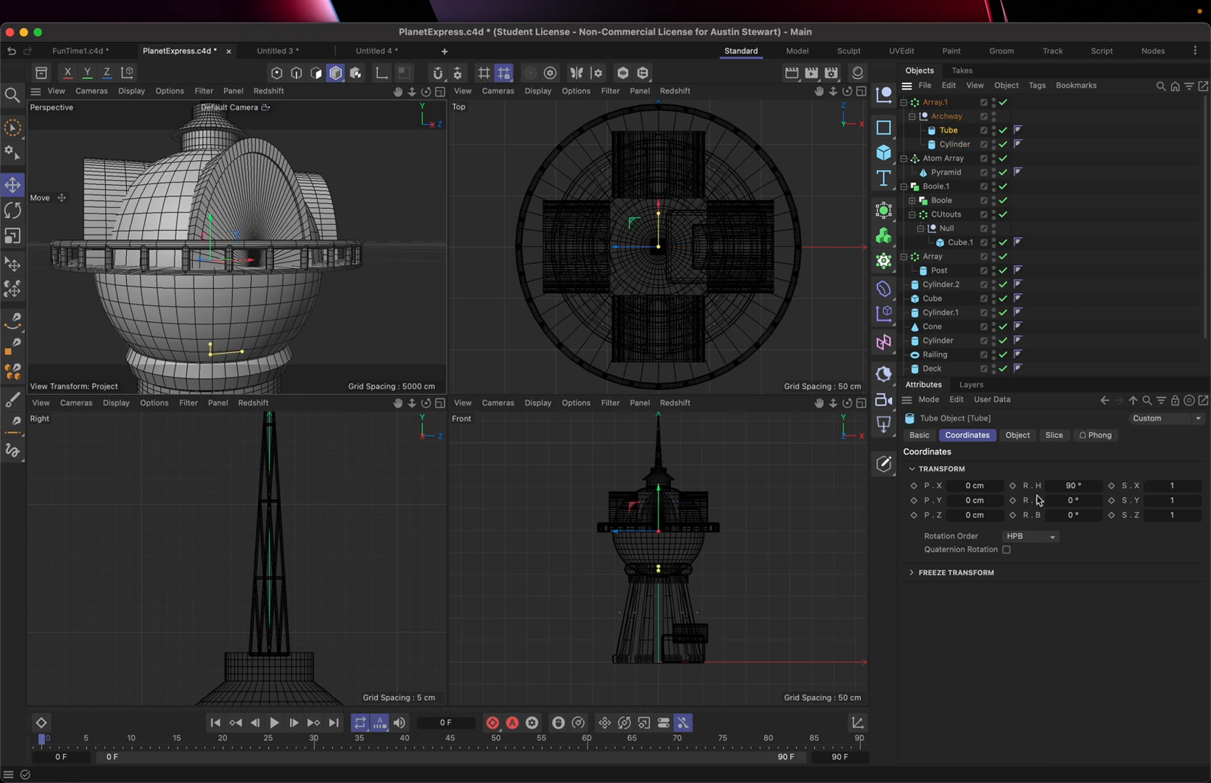
left_click(1017, 435)
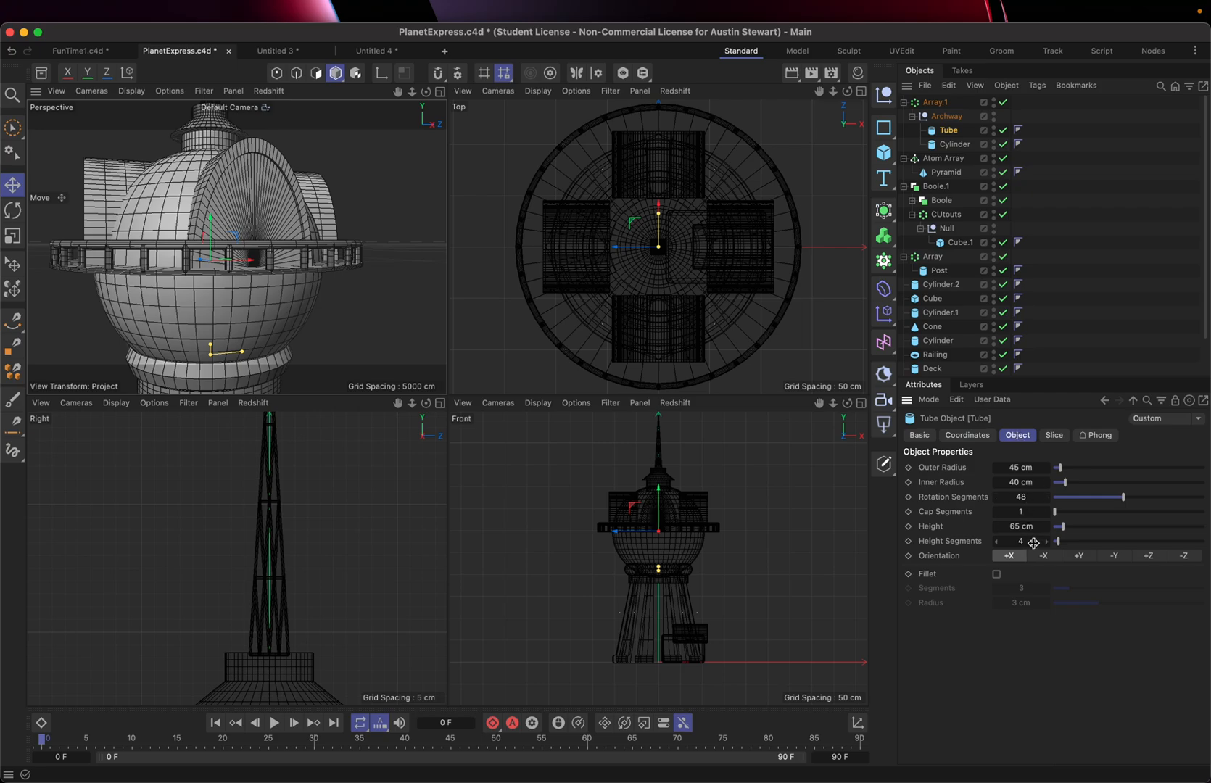
key("Down")
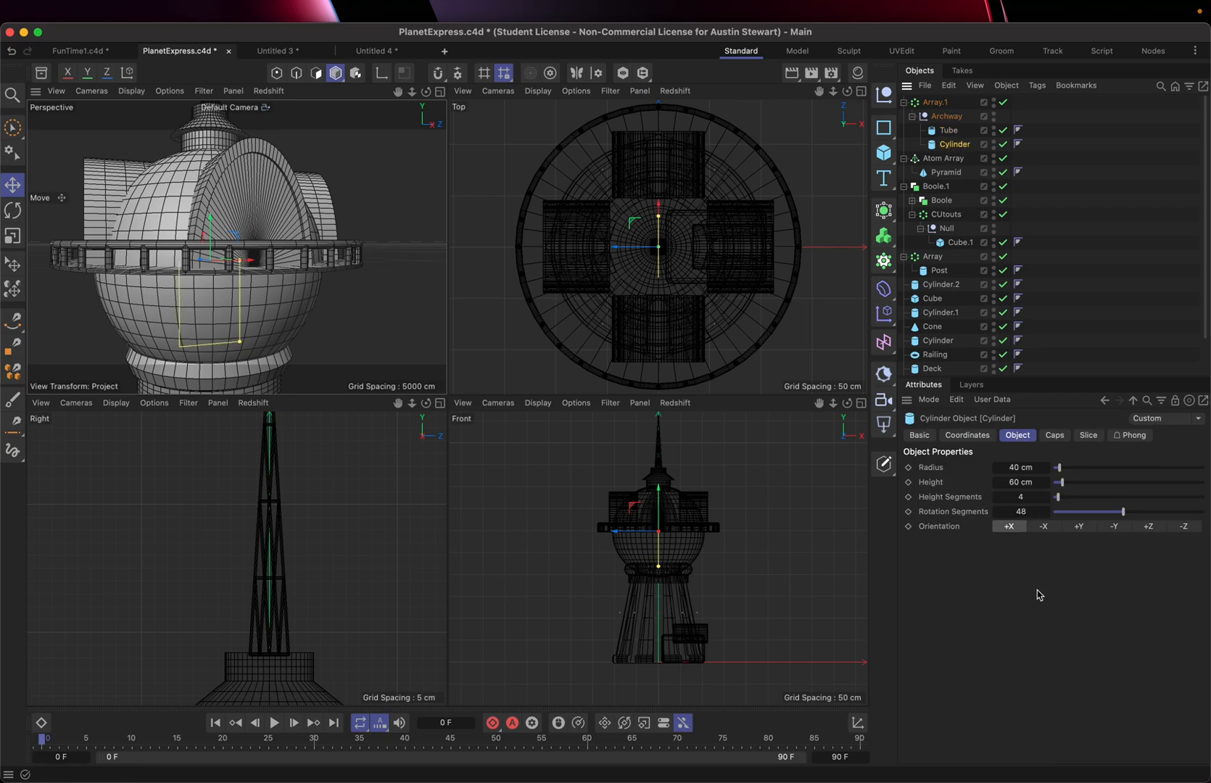
left_click(1013, 467)
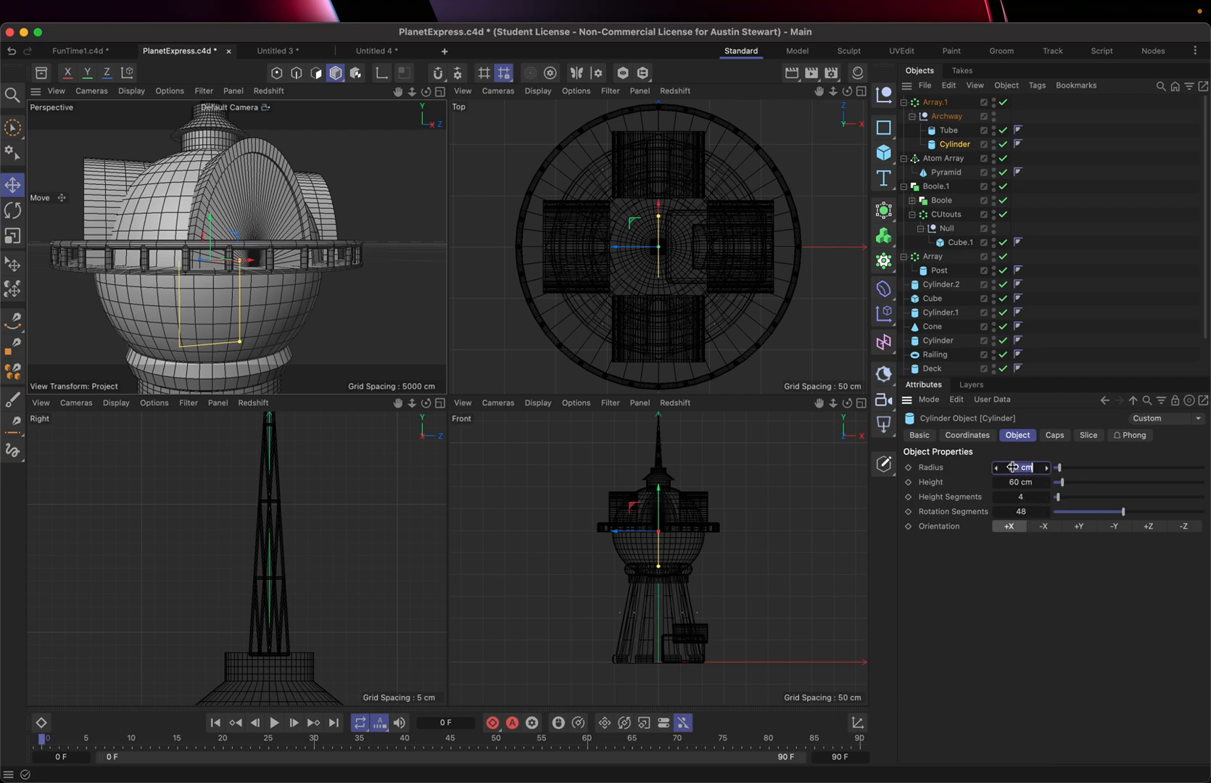
type("30")
key("Return")
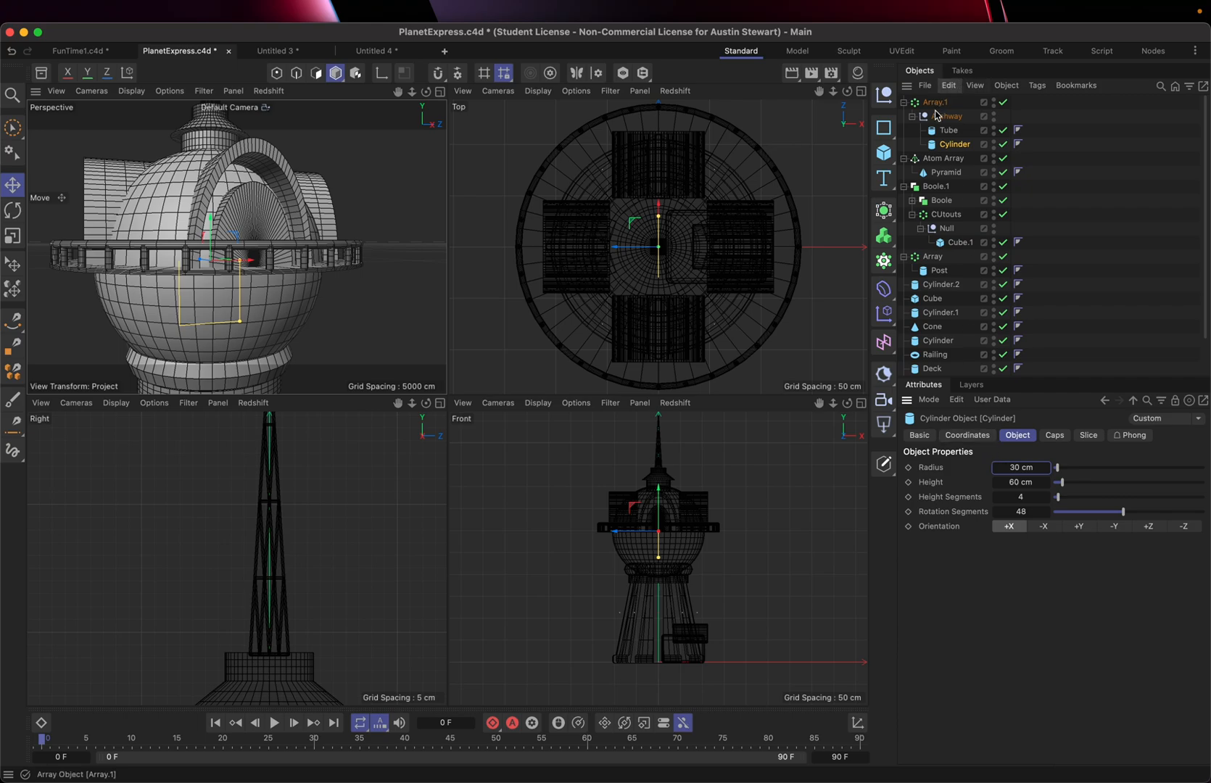
Set the archway tube's inner radius to 30 cm and its outer radius to 33 cm
left_click(943, 131)
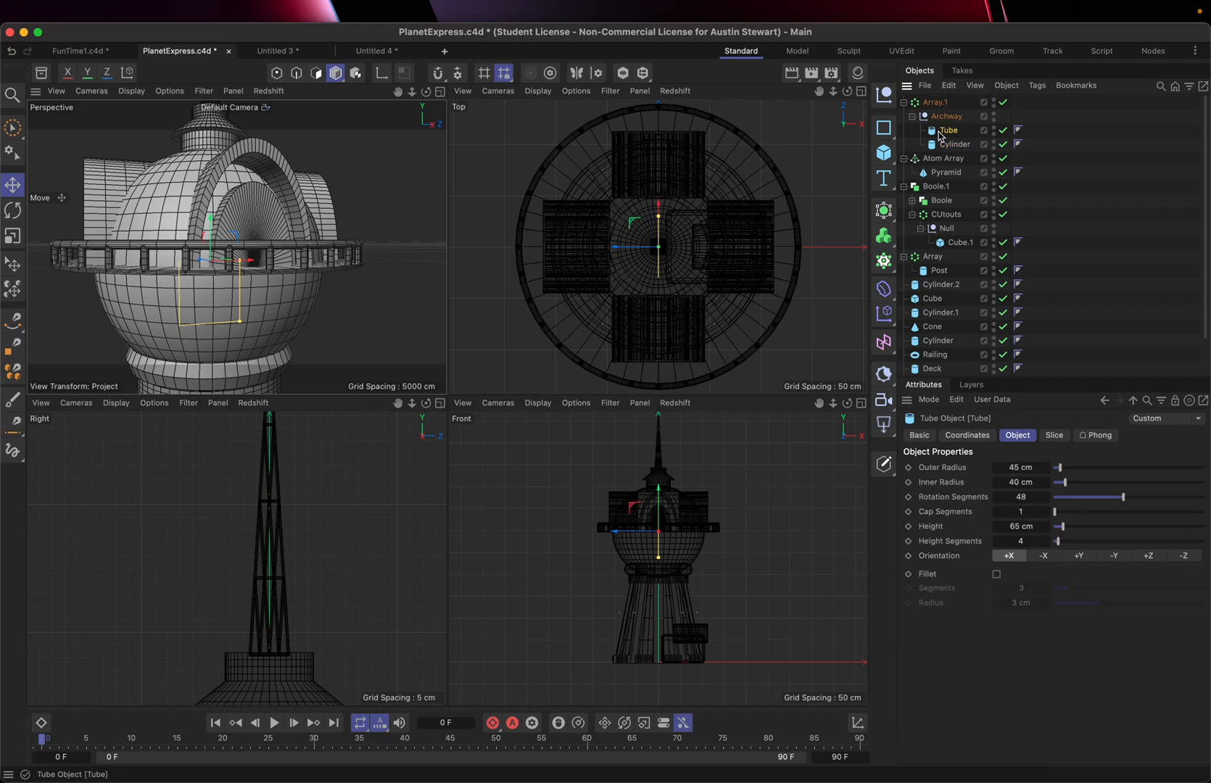
left_click(1013, 482)
type("30")
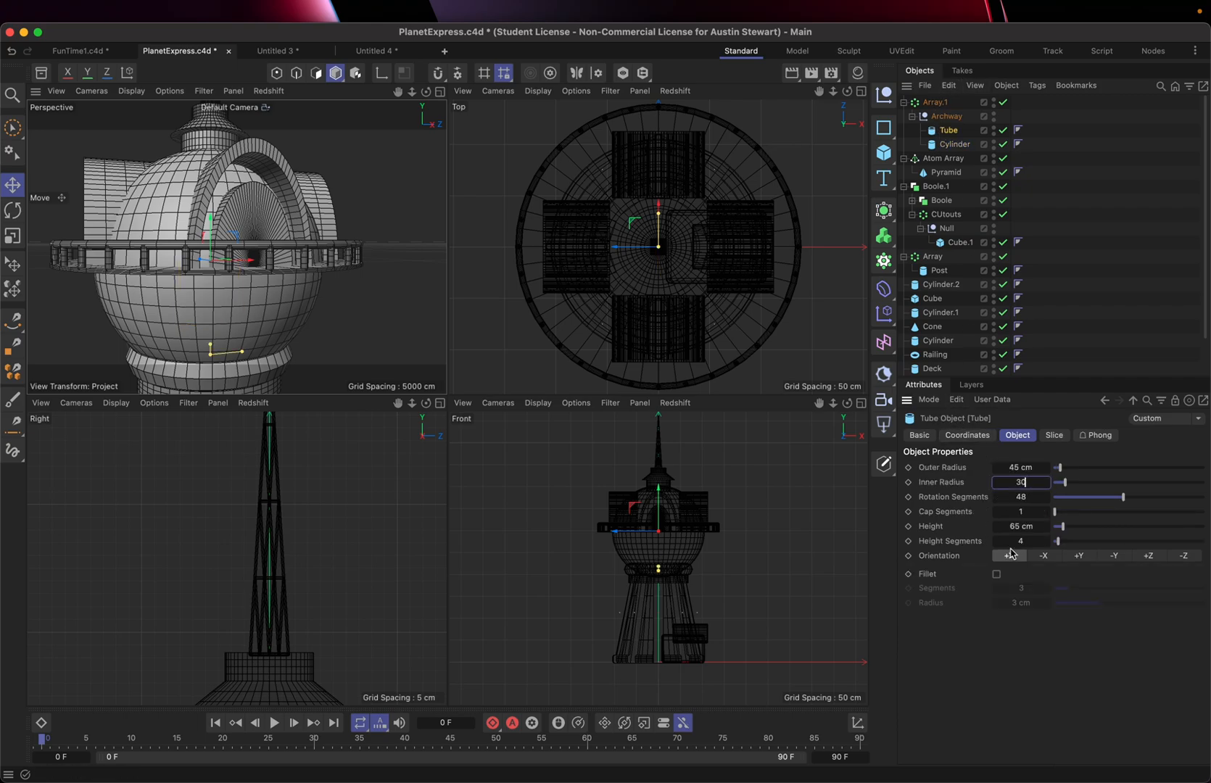
key("Return")
left_click(1021, 468)
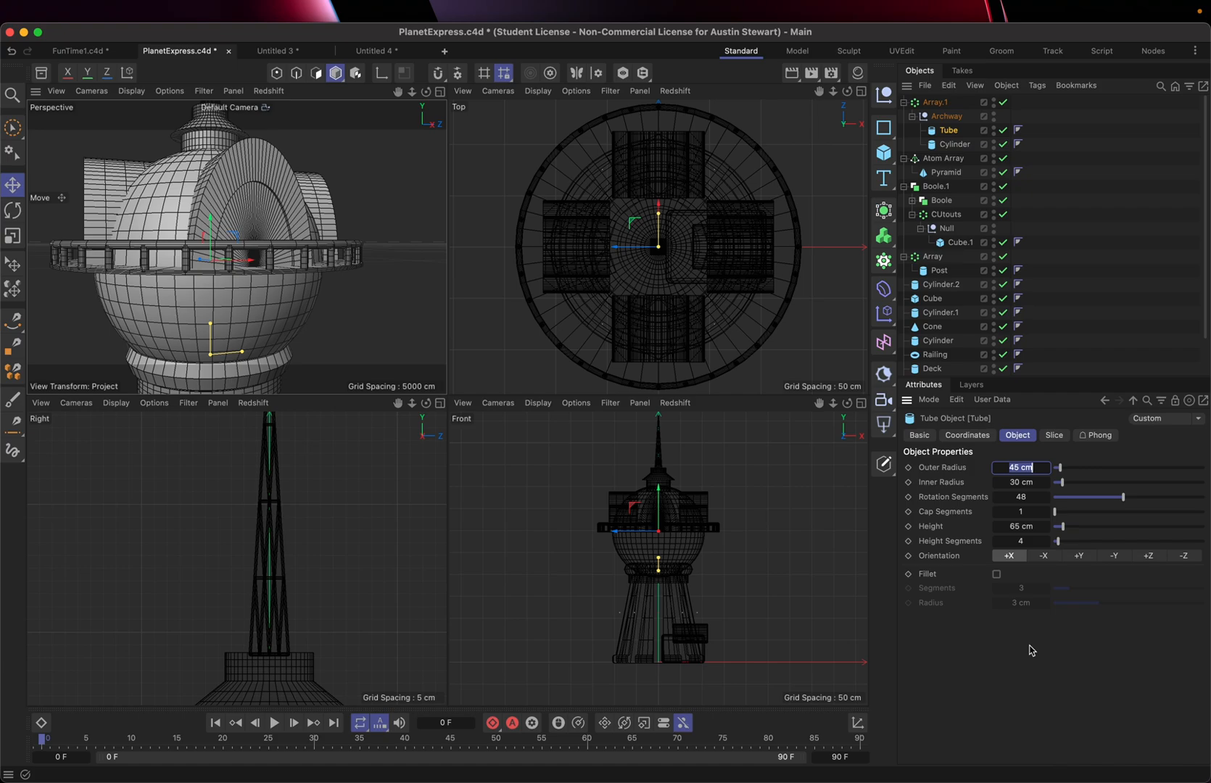
type("33")
key("Return")
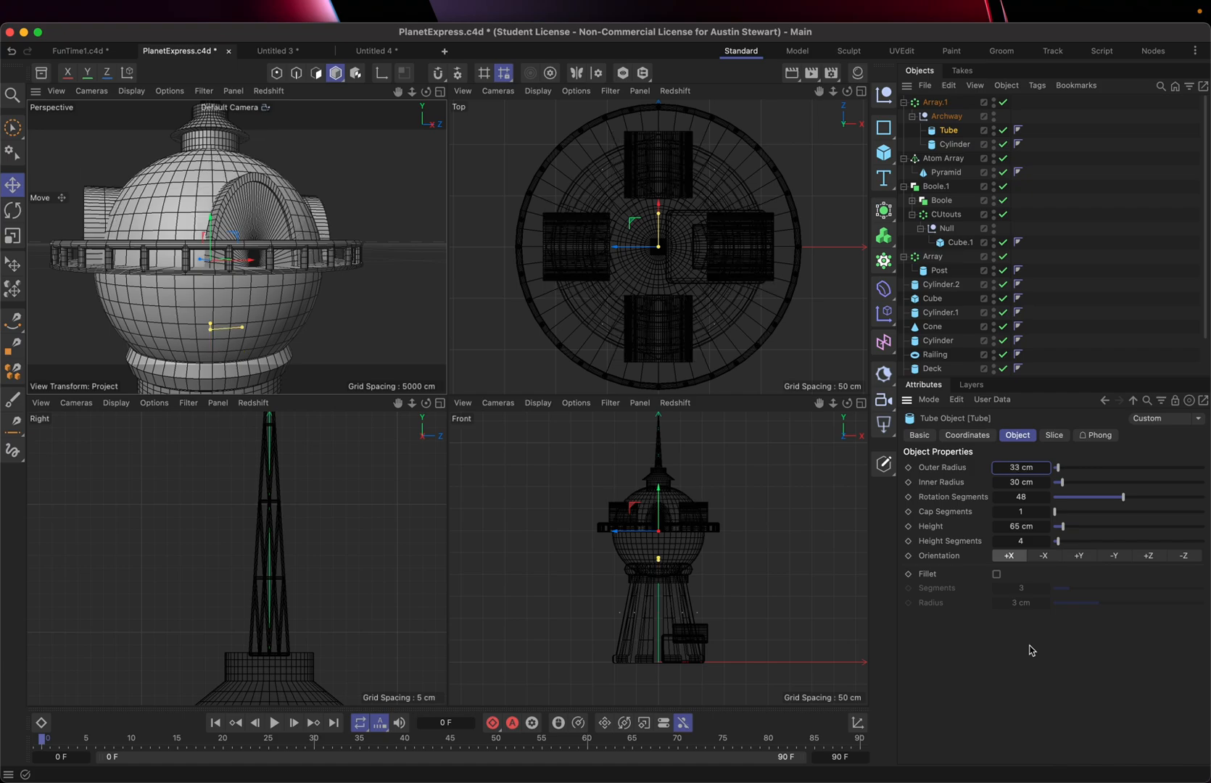
Check the dormer size in the tower reference image and set the tube's inner radius and the archway cylinder's radius to 25 cm
key("super+Tab")
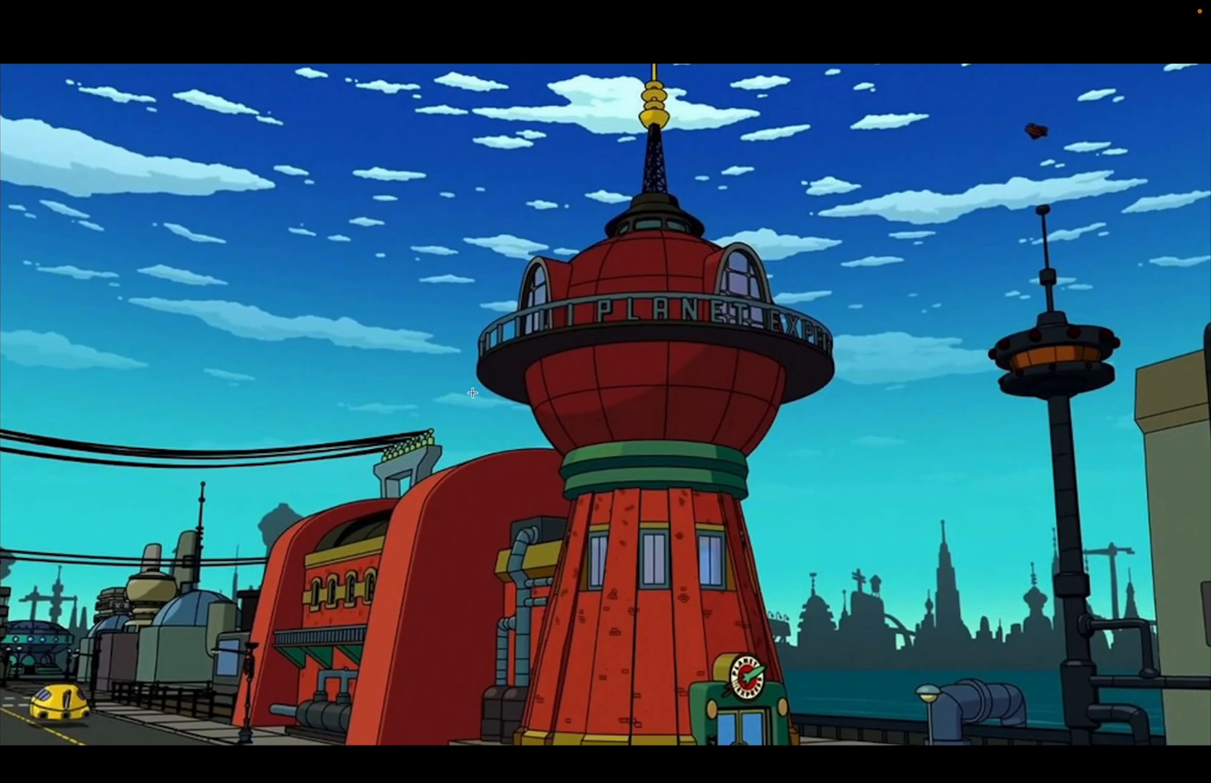
key("super+Tab")
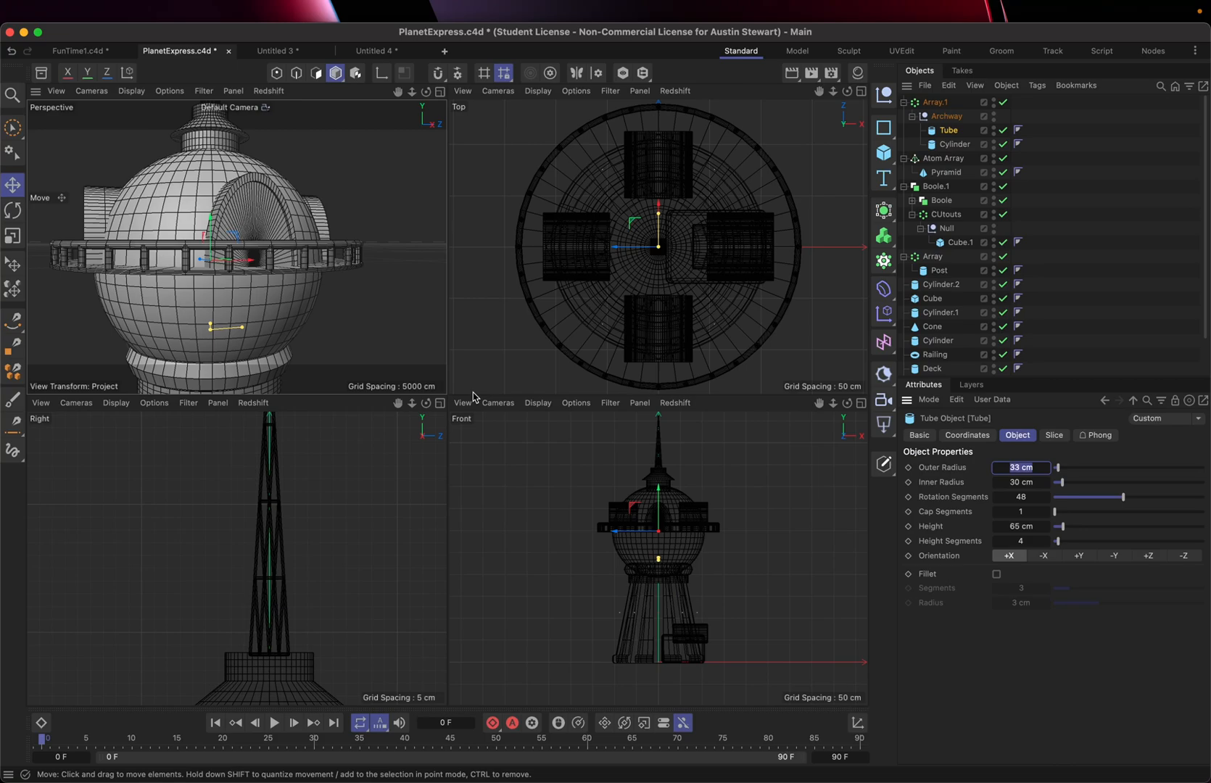
left_click(1012, 482)
type("25")
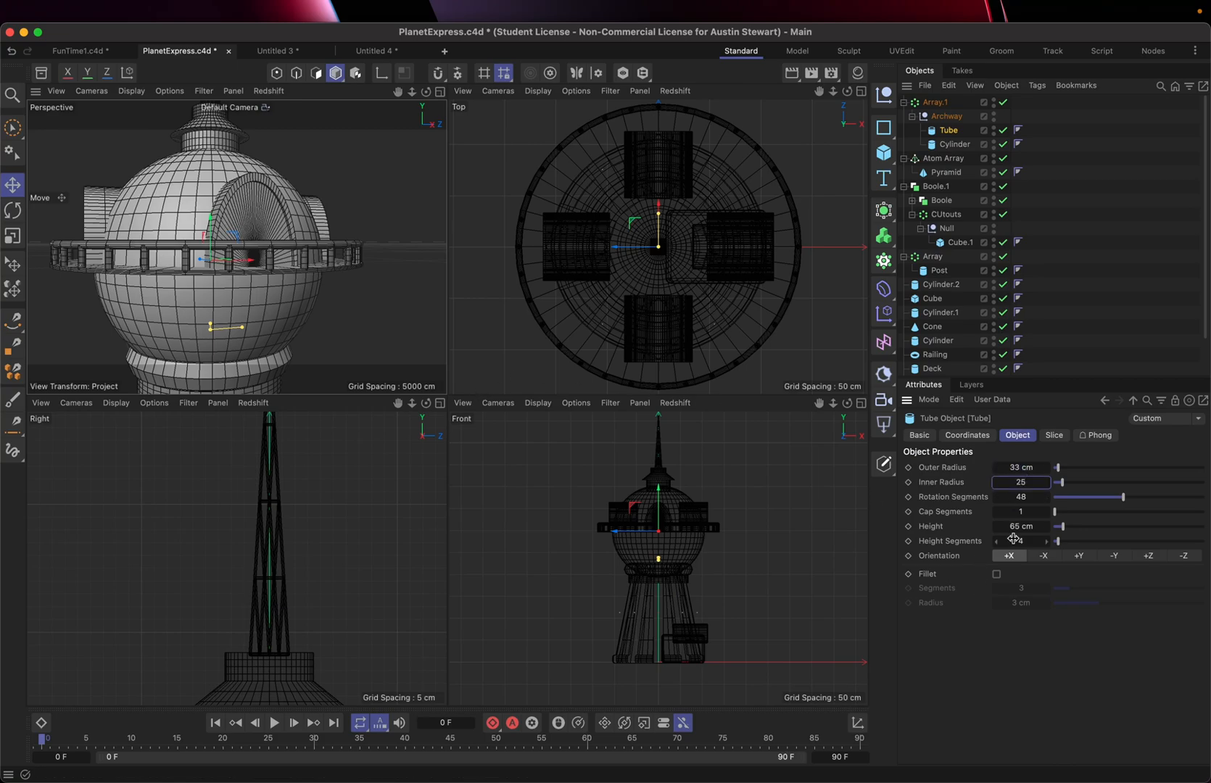
key("Return")
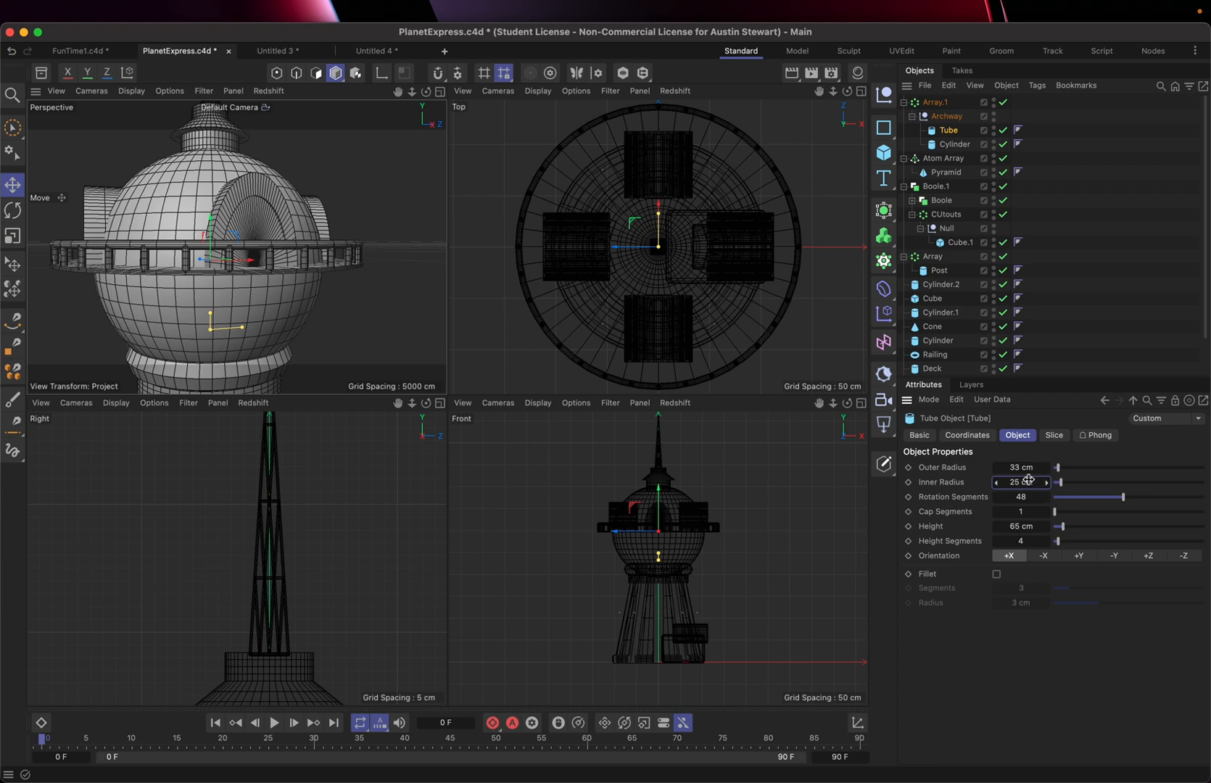
left_click(954, 144)
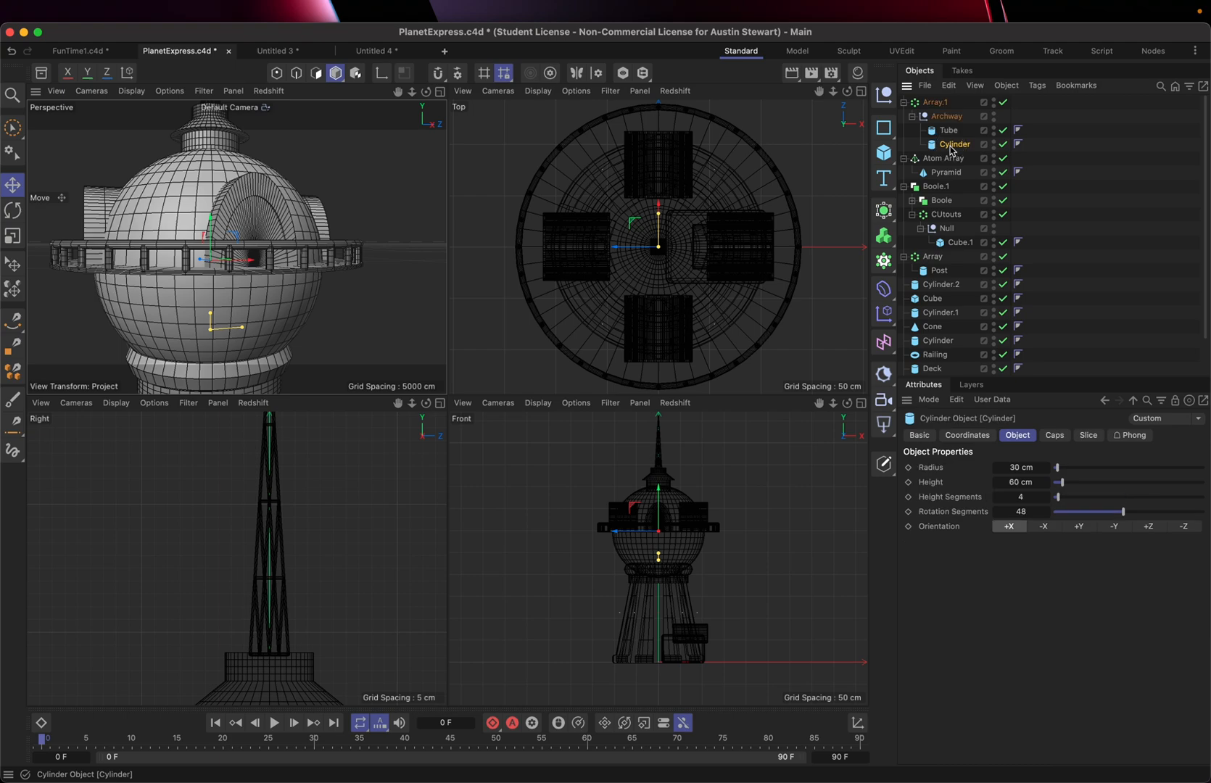
double_click(1015, 467)
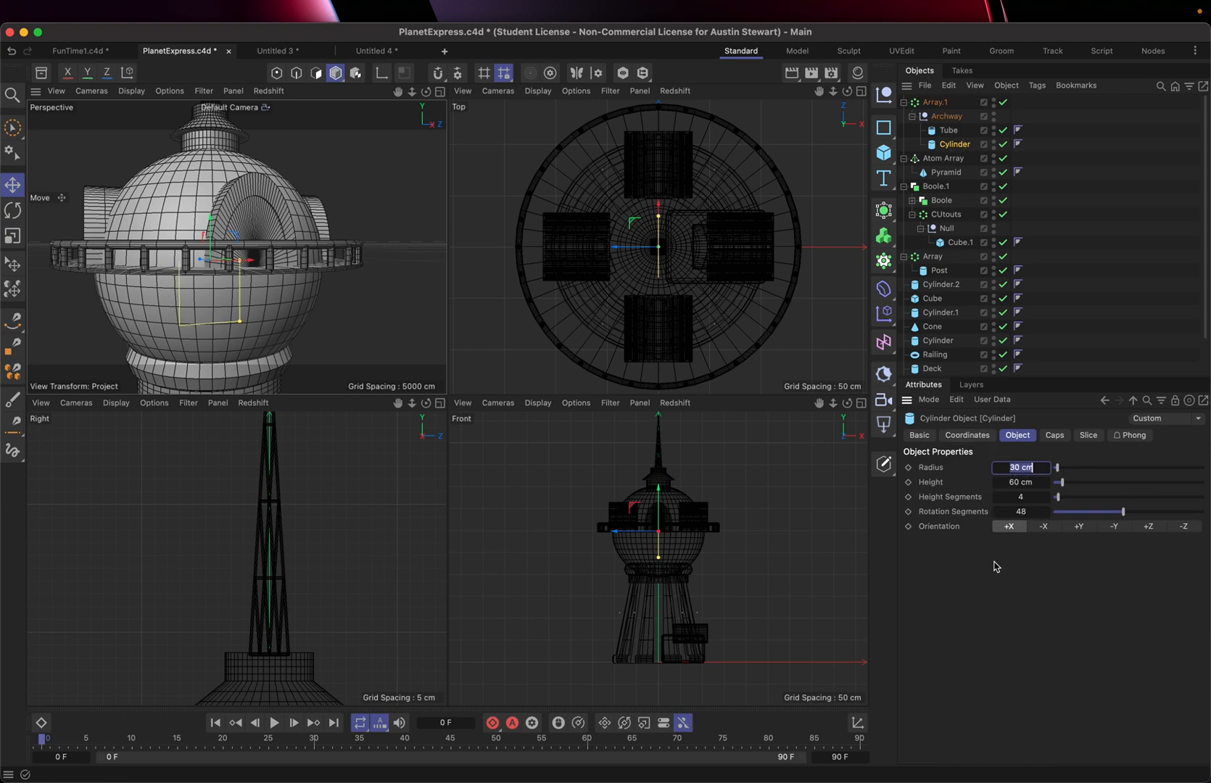
type("25")
key("Return")
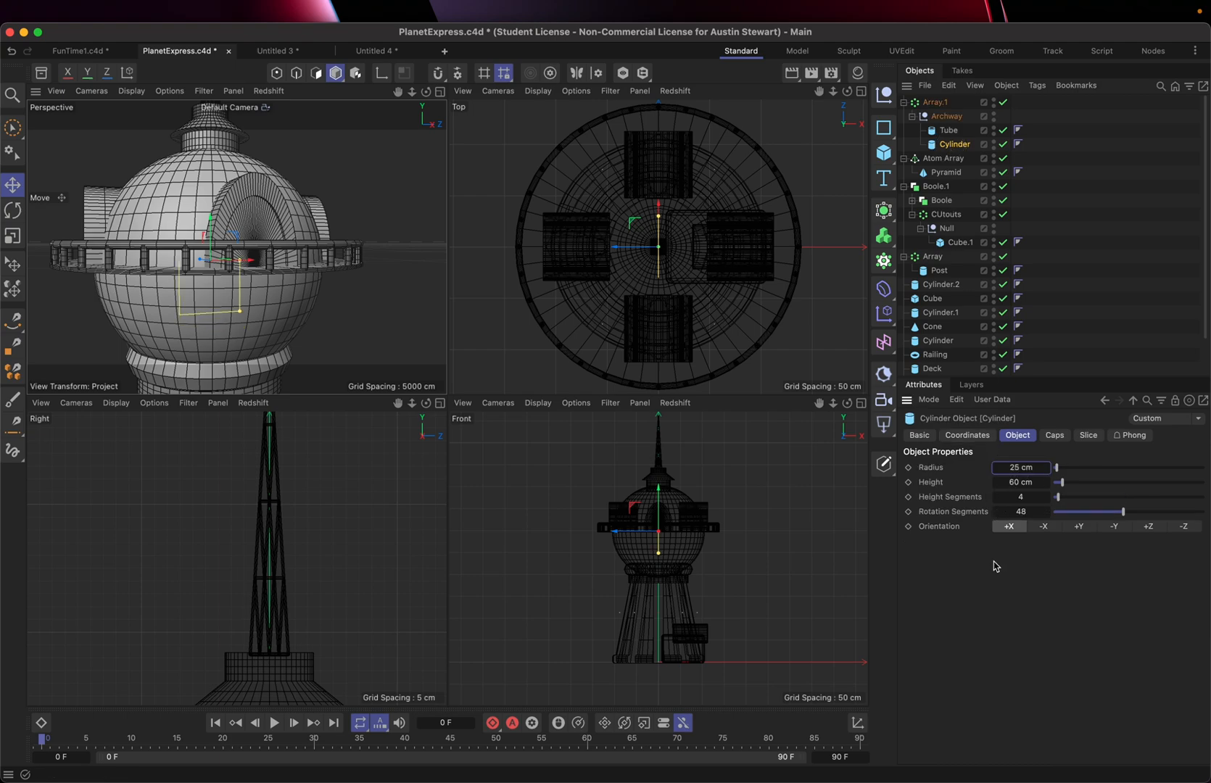
Set the archway tube's outer radius to 27 cm and compare the dormers with the tower reference image
left_click(948, 131)
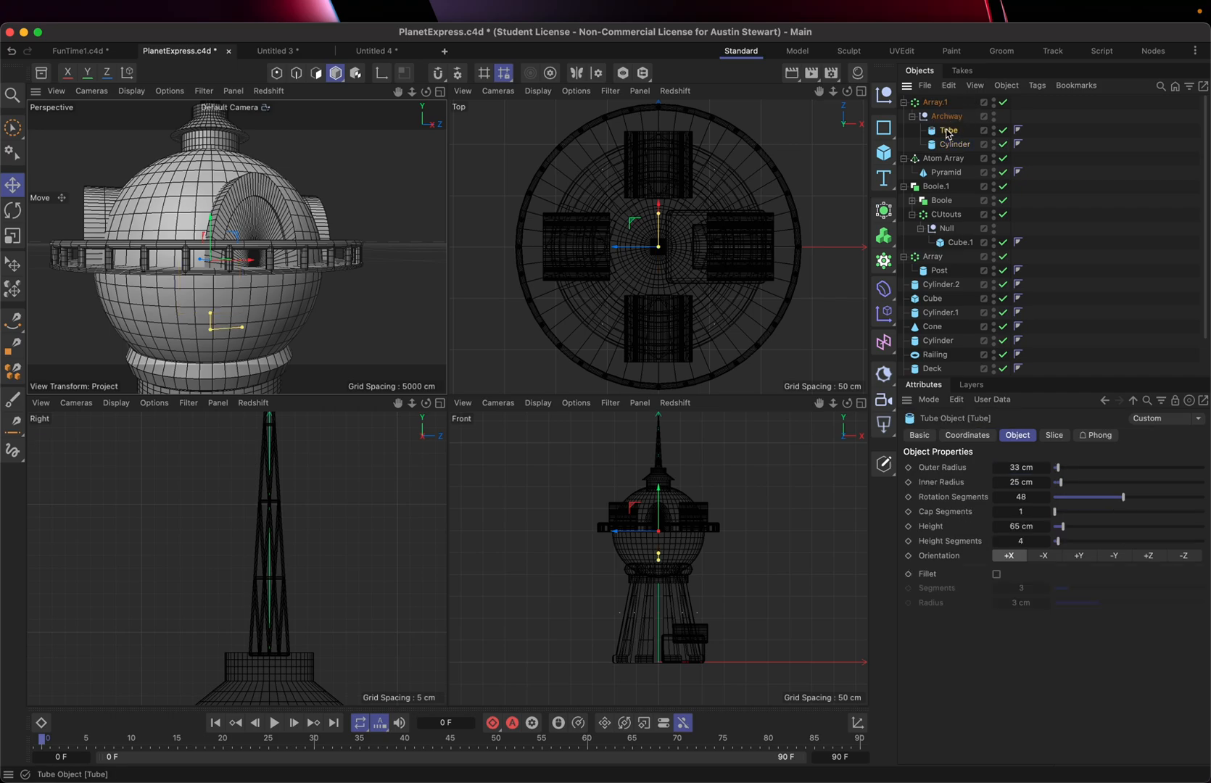
double_click(1017, 468)
type("27")
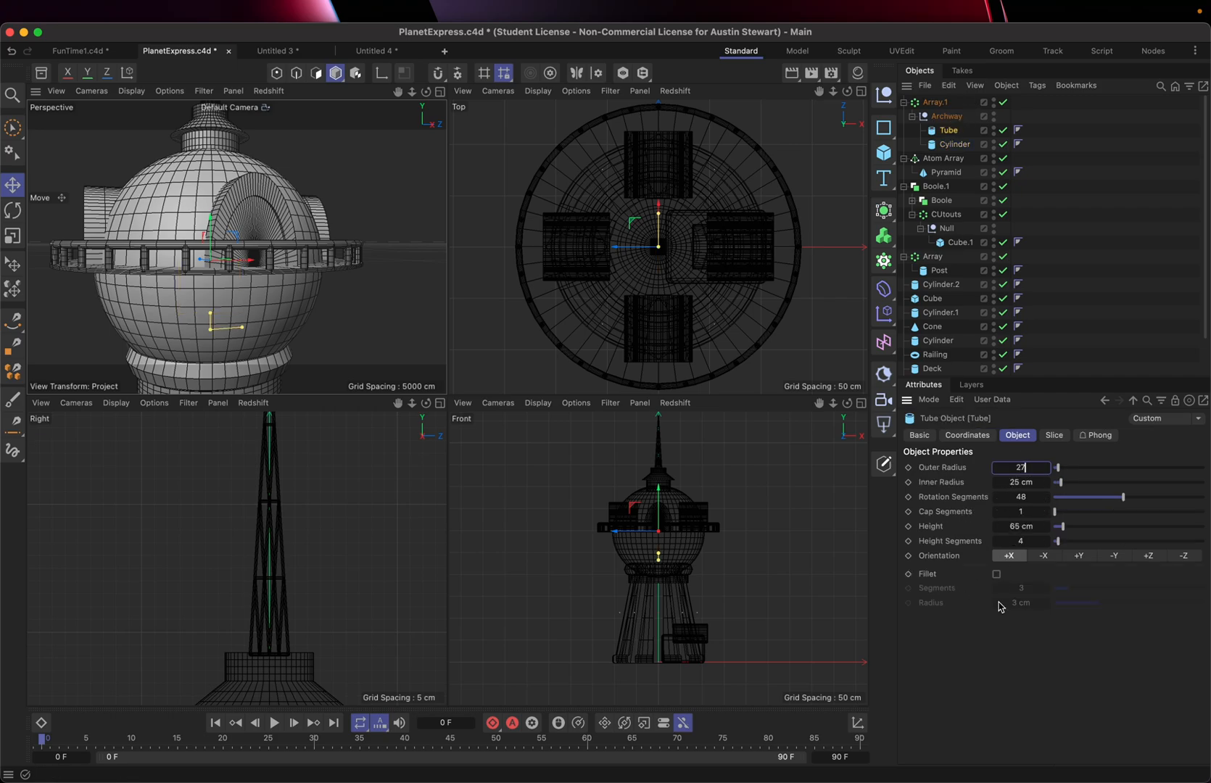
key("Return")
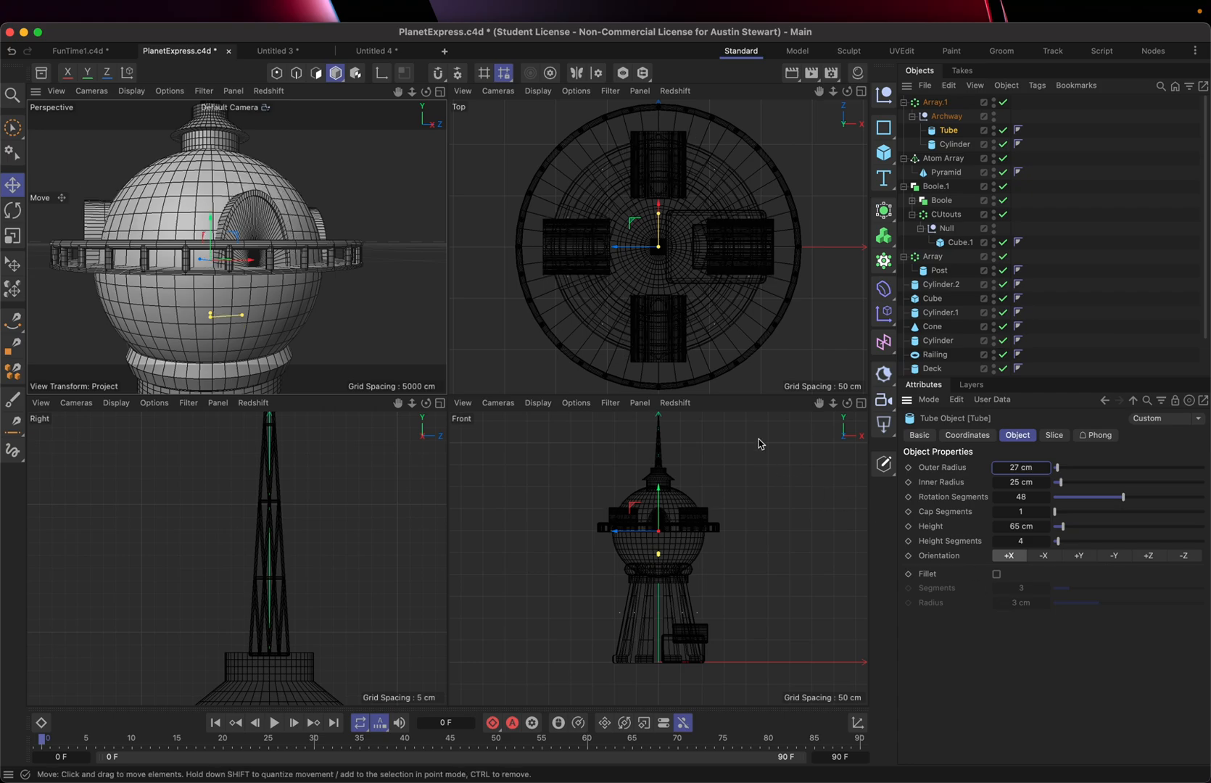
key("super+Tab")
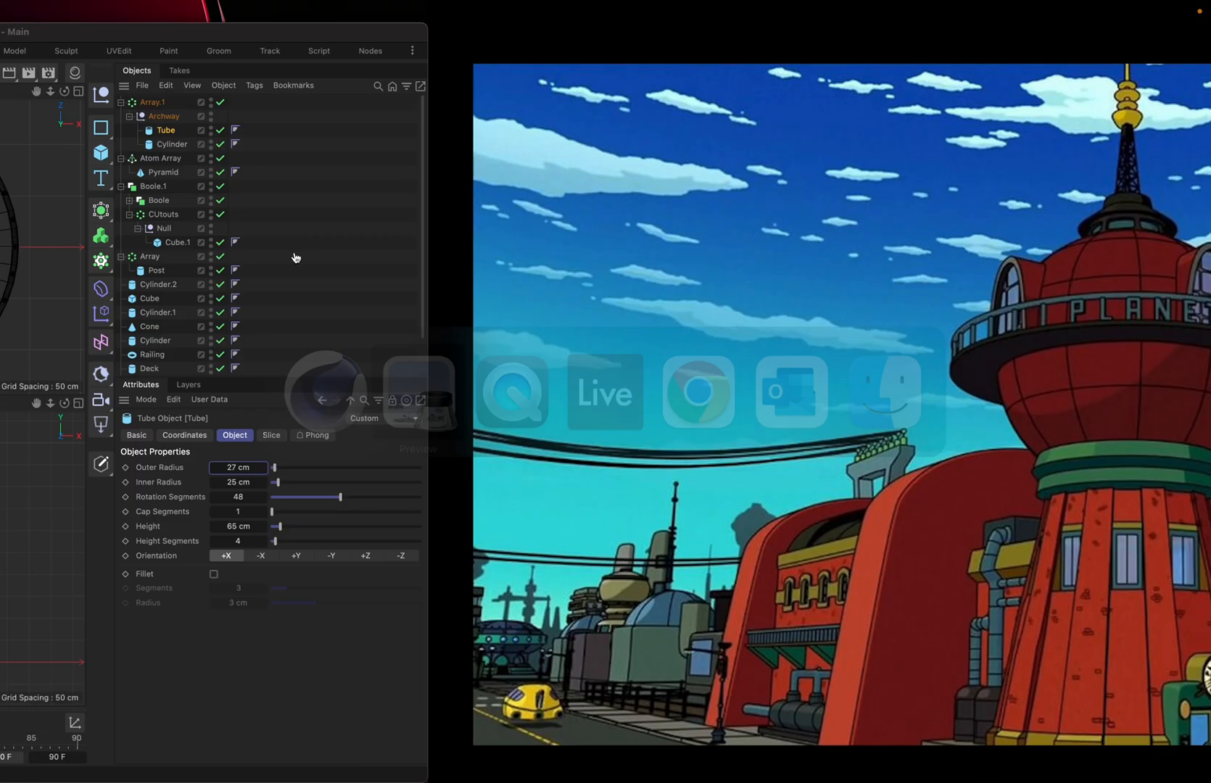
key("super+Tab")
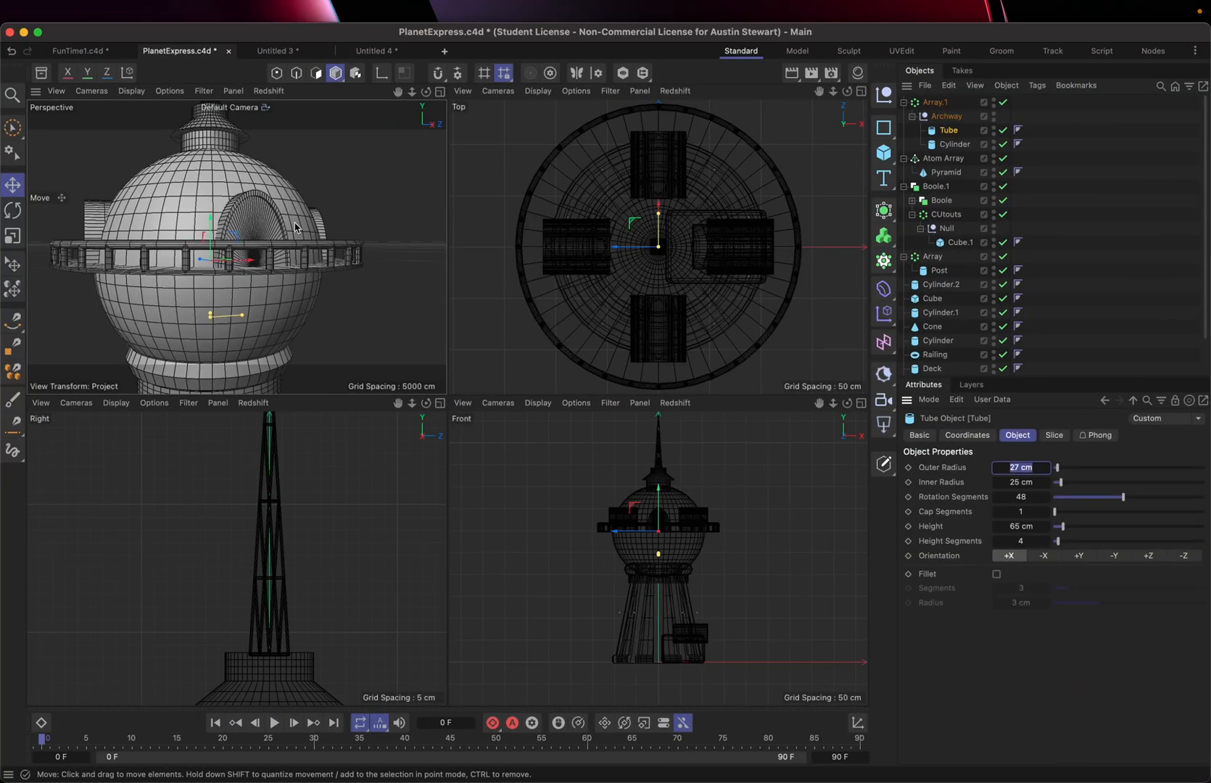
key("super+Tab")
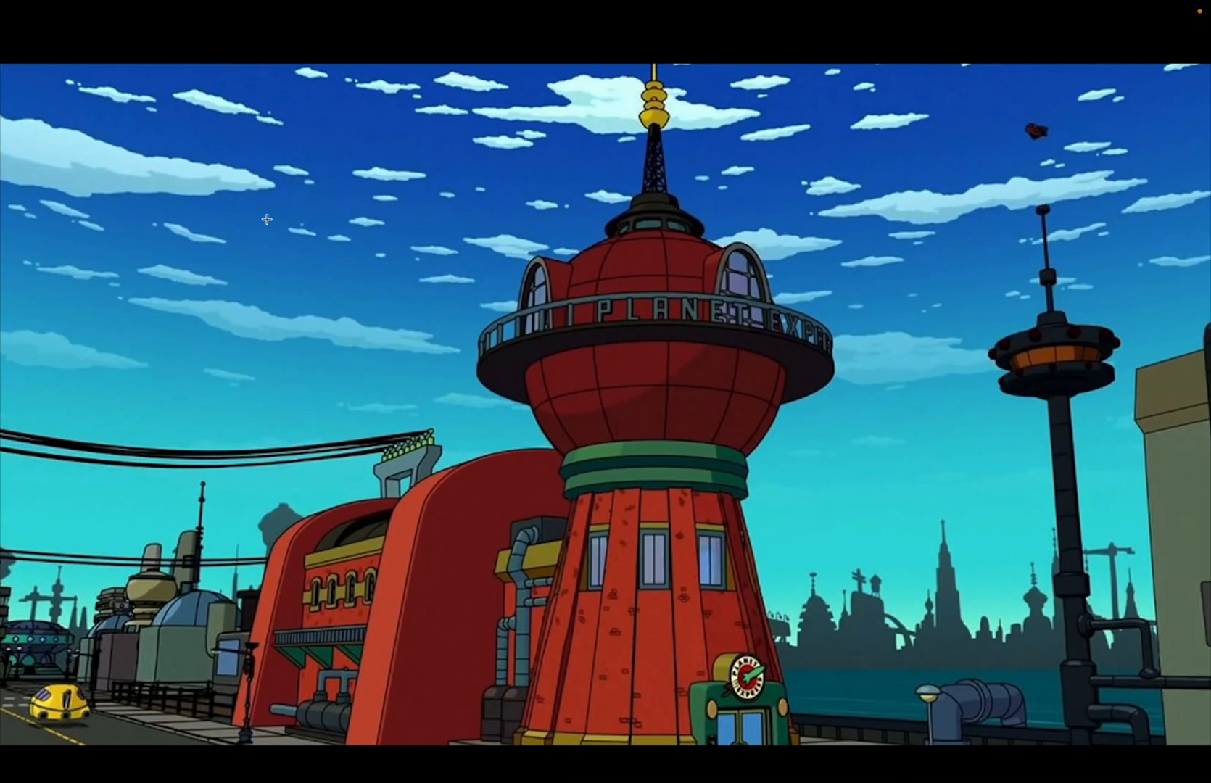
key("super+Tab")
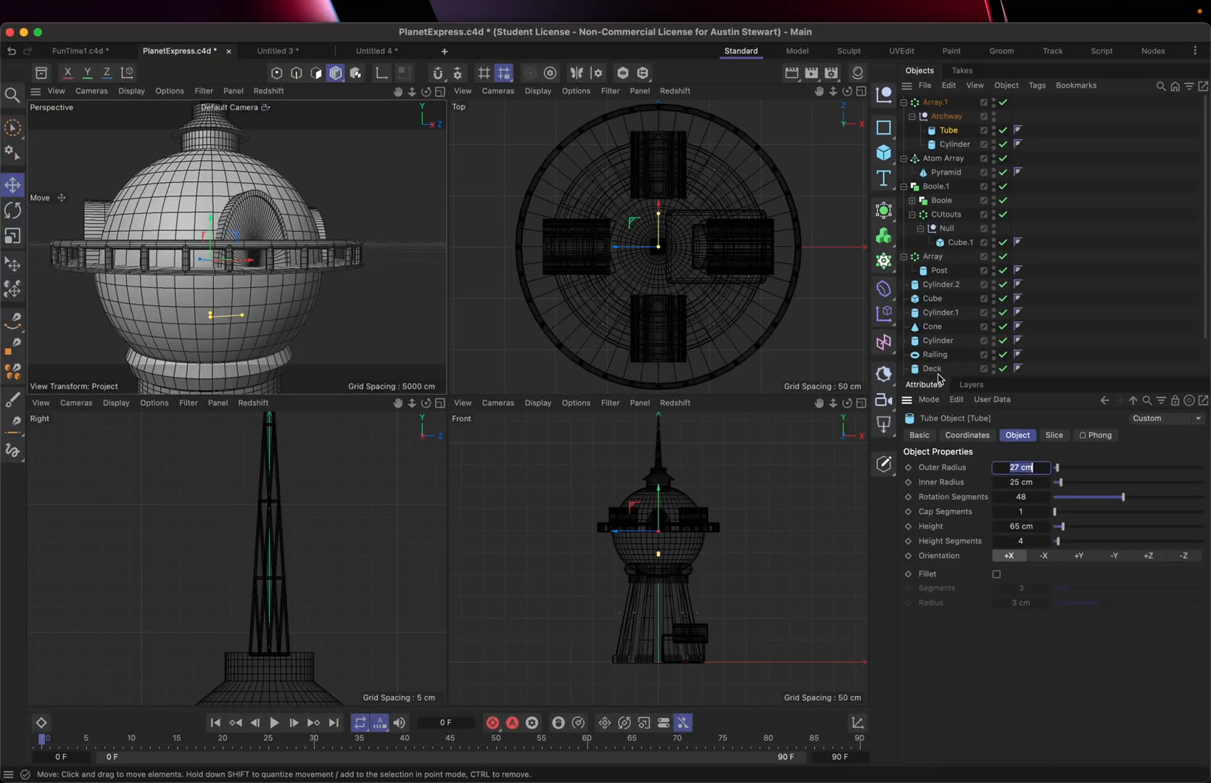
Stretch the dormers vertically by setting the Archway null's Y scale to 2.2
left_click(944, 117)
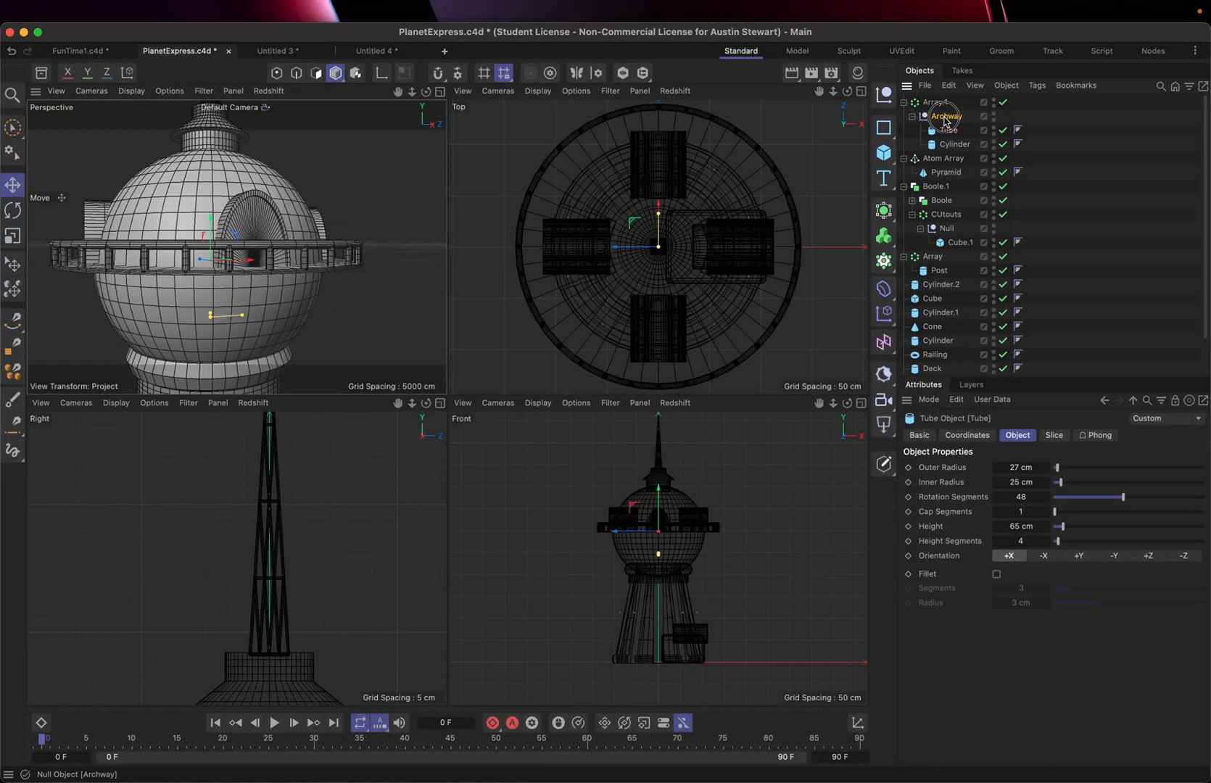
left_click(966, 437)
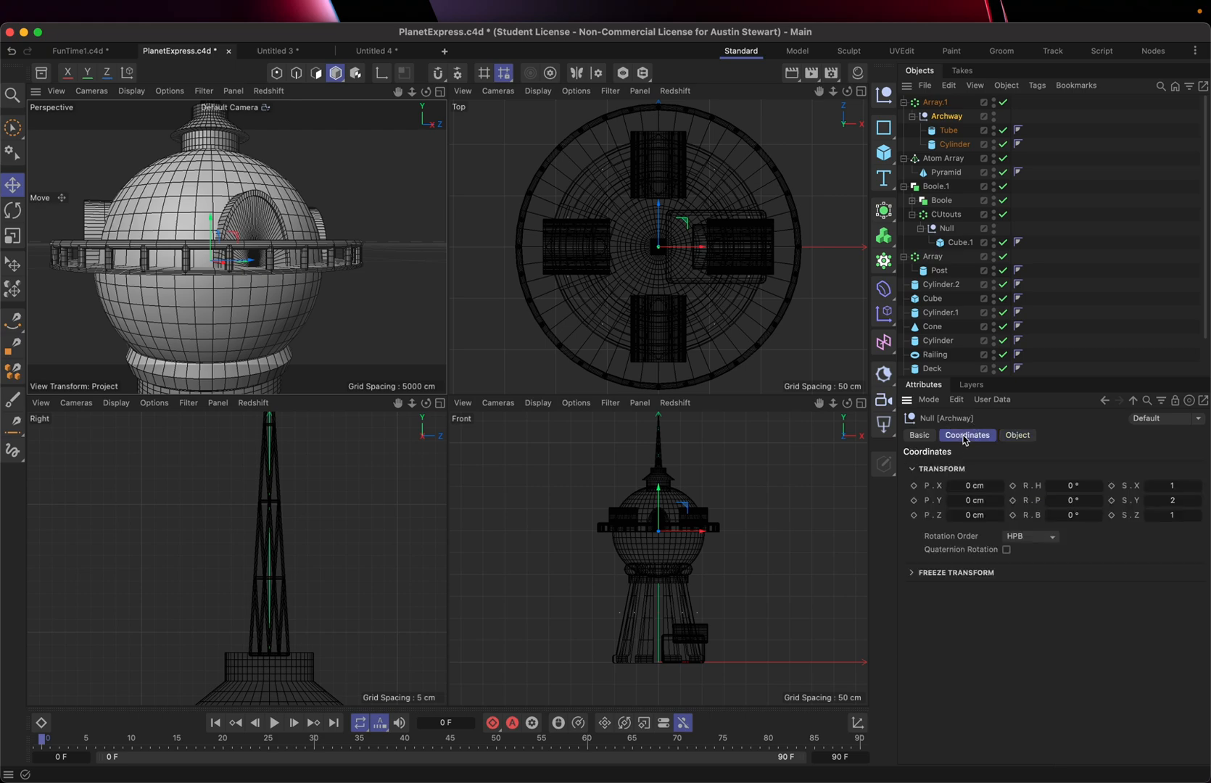
left_click(1174, 500)
key("Return")
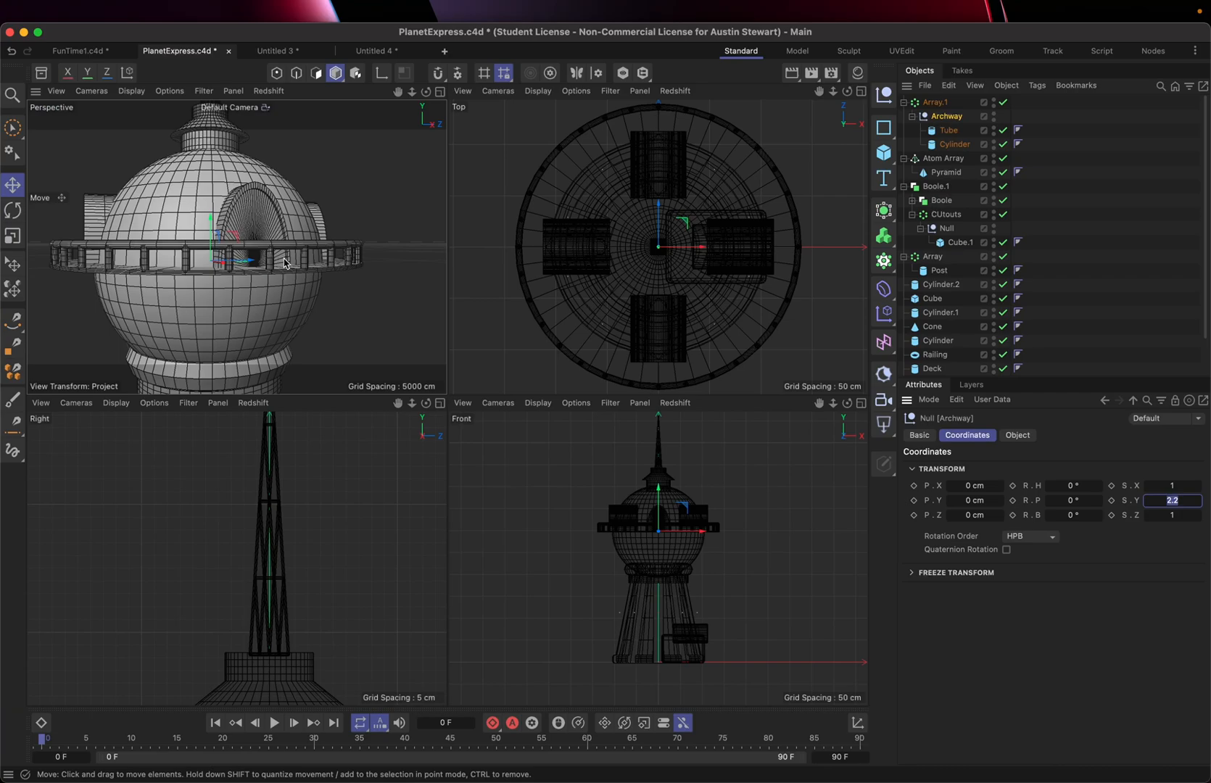
type("3")
left_click_drag(261, 222, 281, 220, "alt")
key("super+z")
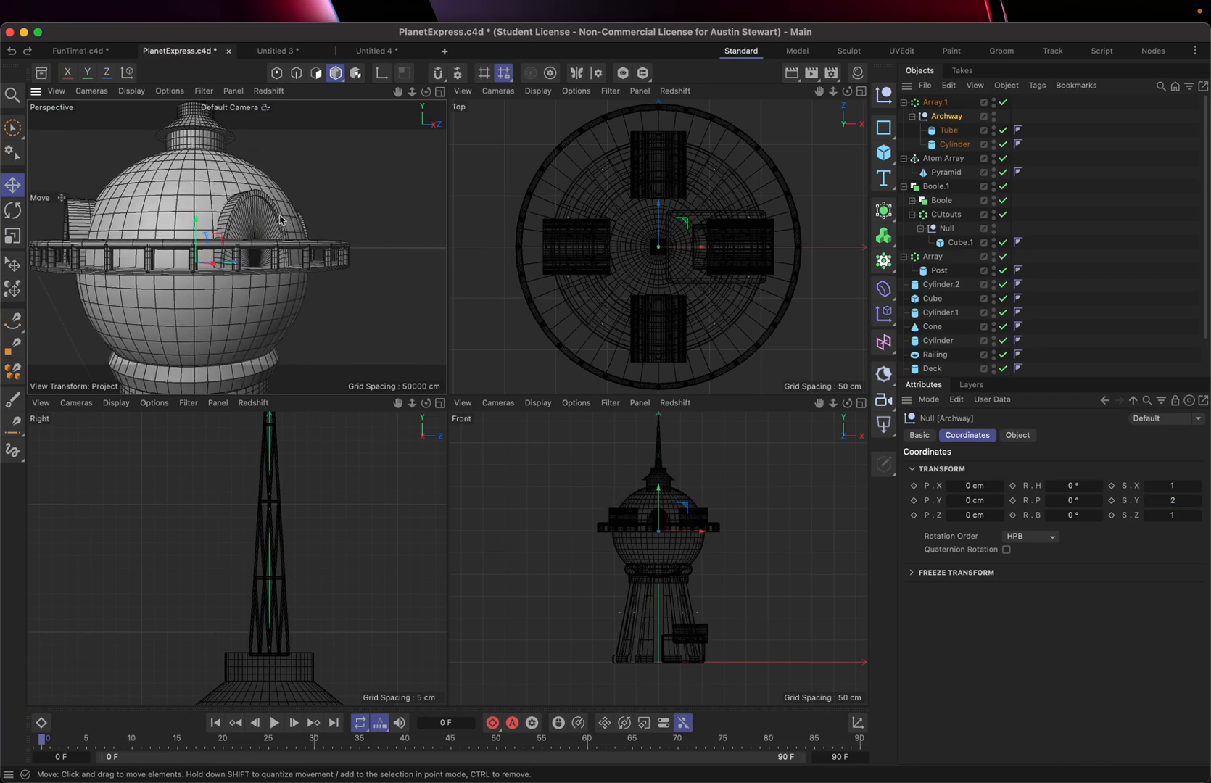
left_click(1172, 500)
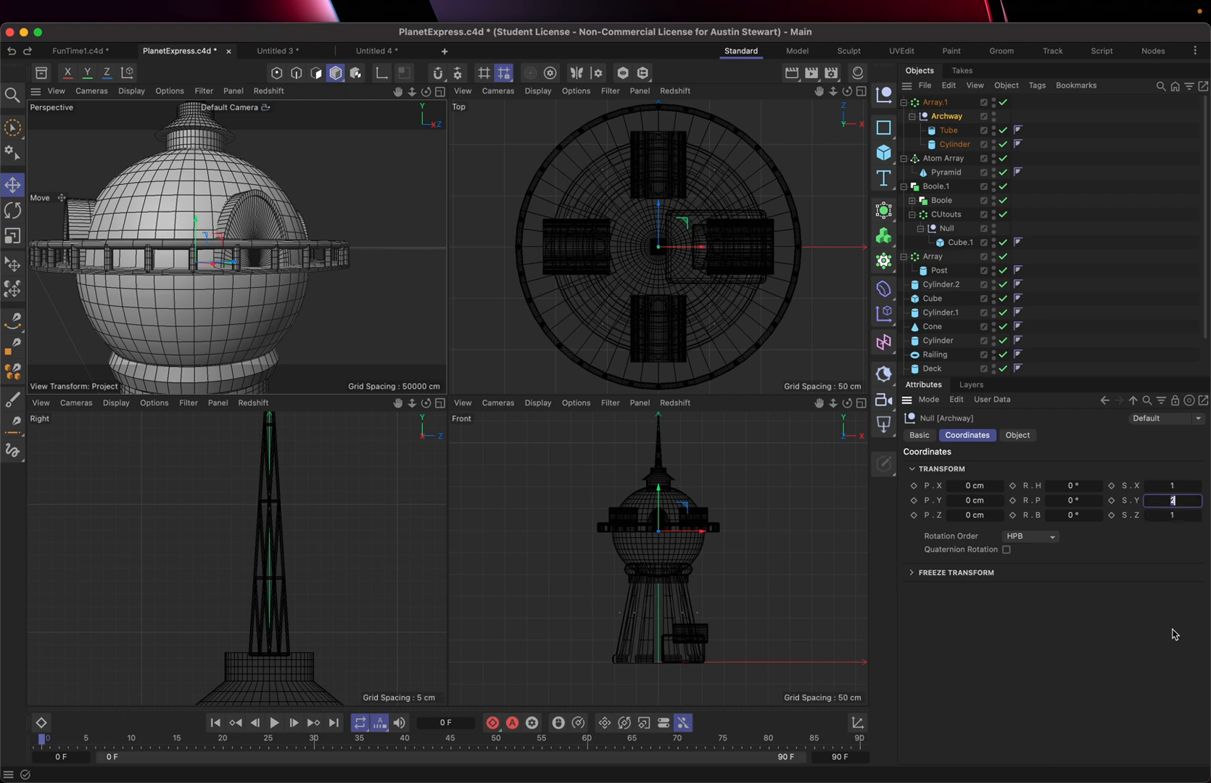
key("Return")
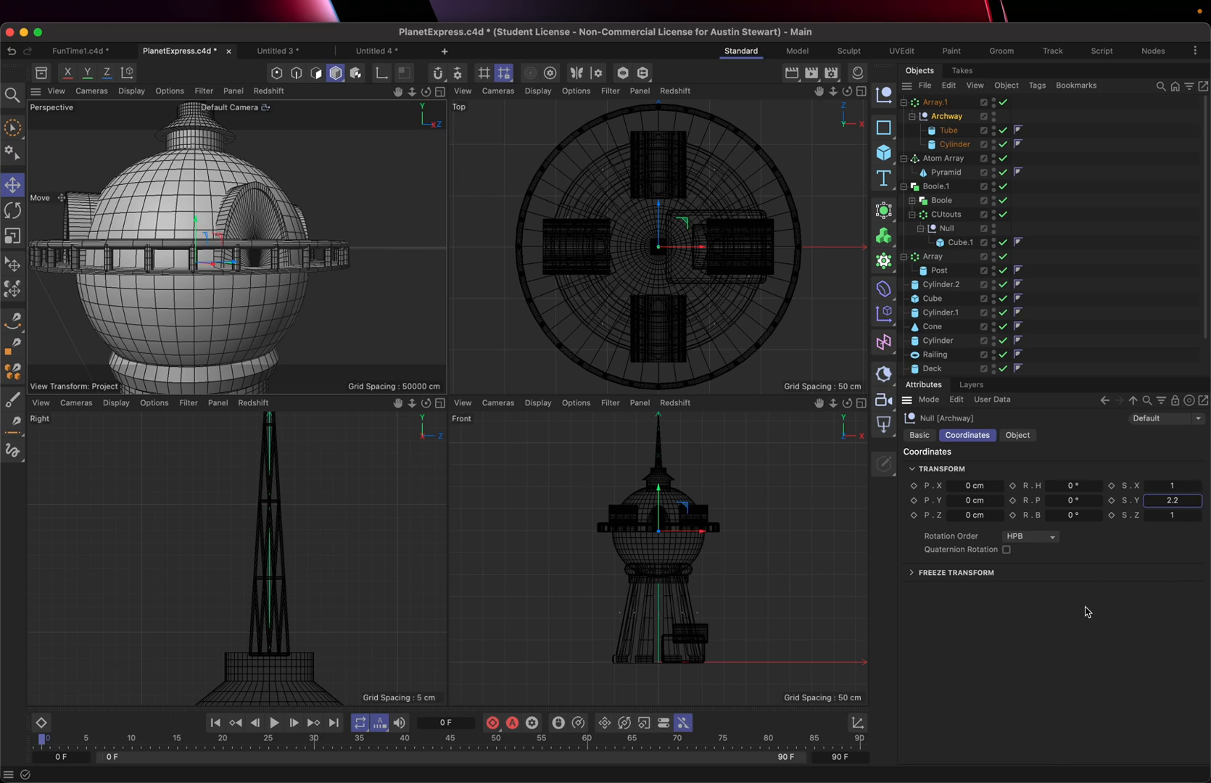
Inspect the dormers around the dome in a maximized perspective view and compare them with the tower reference image
left_click(440, 93)
scroll(465, 474, "down", 6)
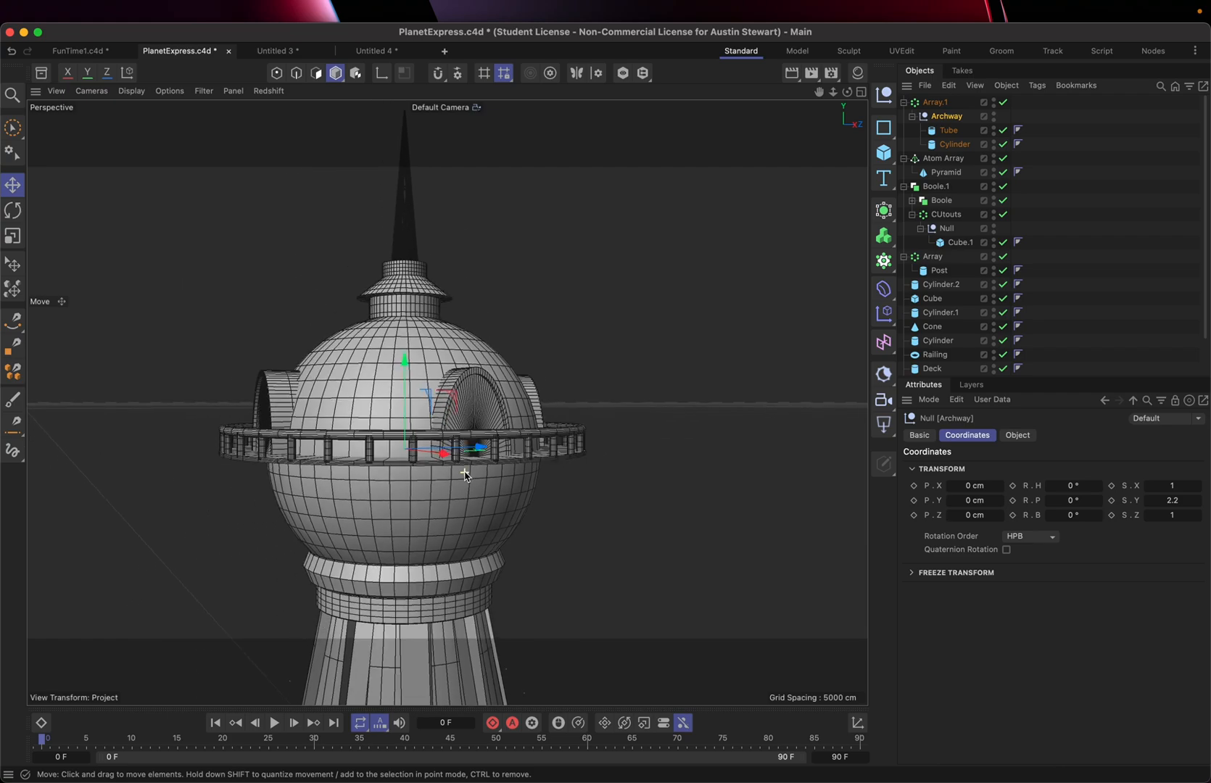
left_click_drag(465, 474, 399, 555, "alt")
key("super+Tab")
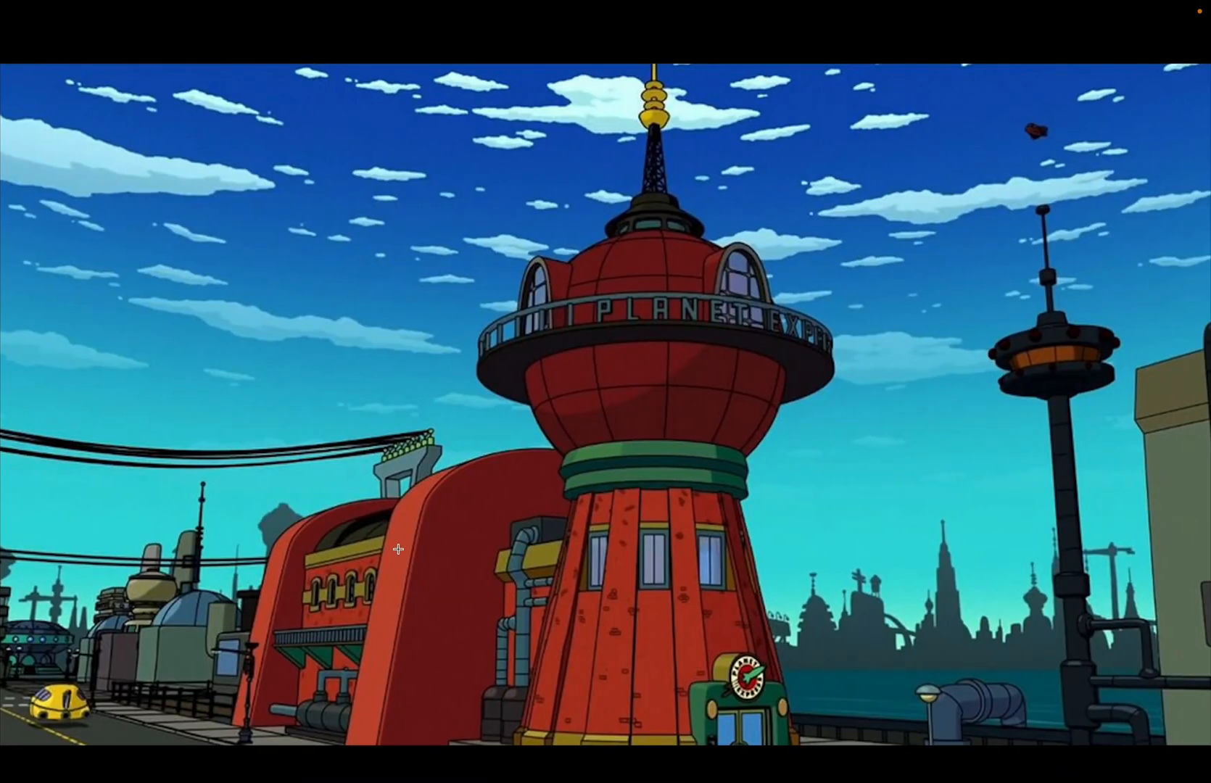
key("super+Tab")
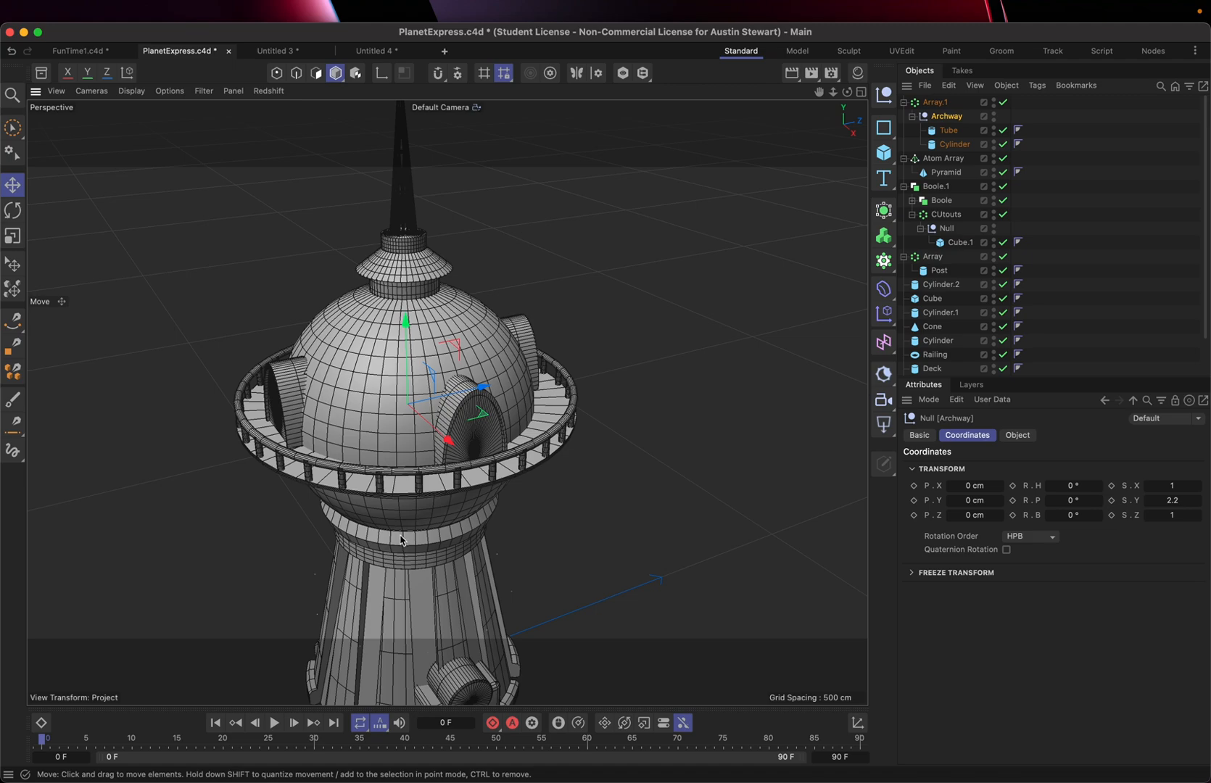
Move the entrance cube at the tower's base outward along X to a position of about 59.4 cm
middle_click_drag(405, 513, 362, 407, "alt")
left_click_drag(362, 407, 194, 388, "alt")
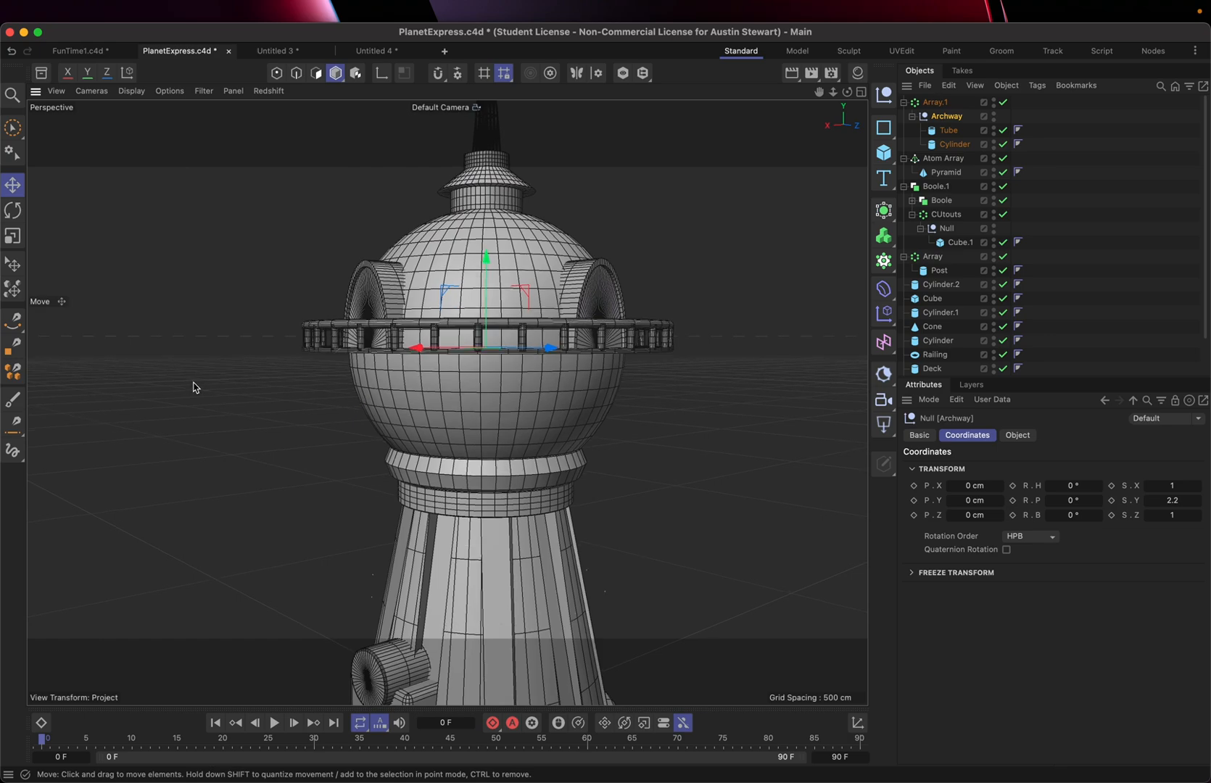
scroll(195, 388, "down", 6)
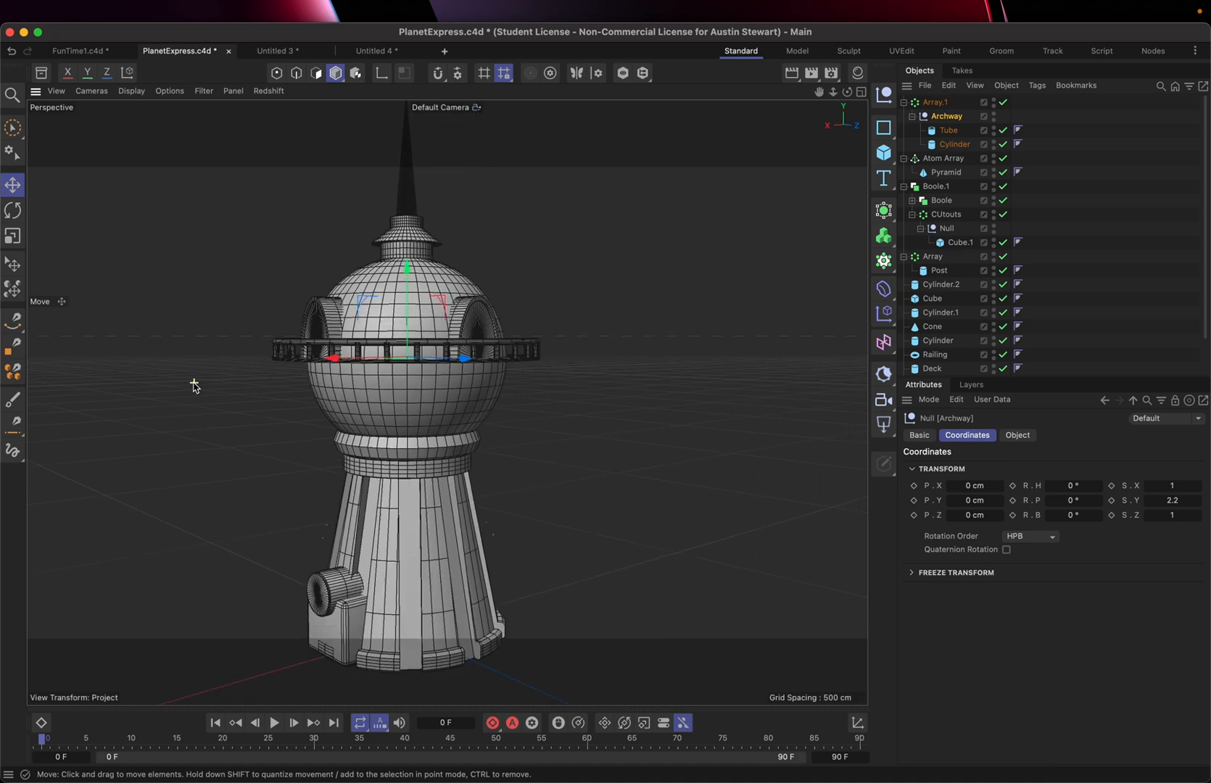
middle_click_drag(194, 388, 274, 430, "alt")
left_click_drag(276, 429, 317, 406, "alt")
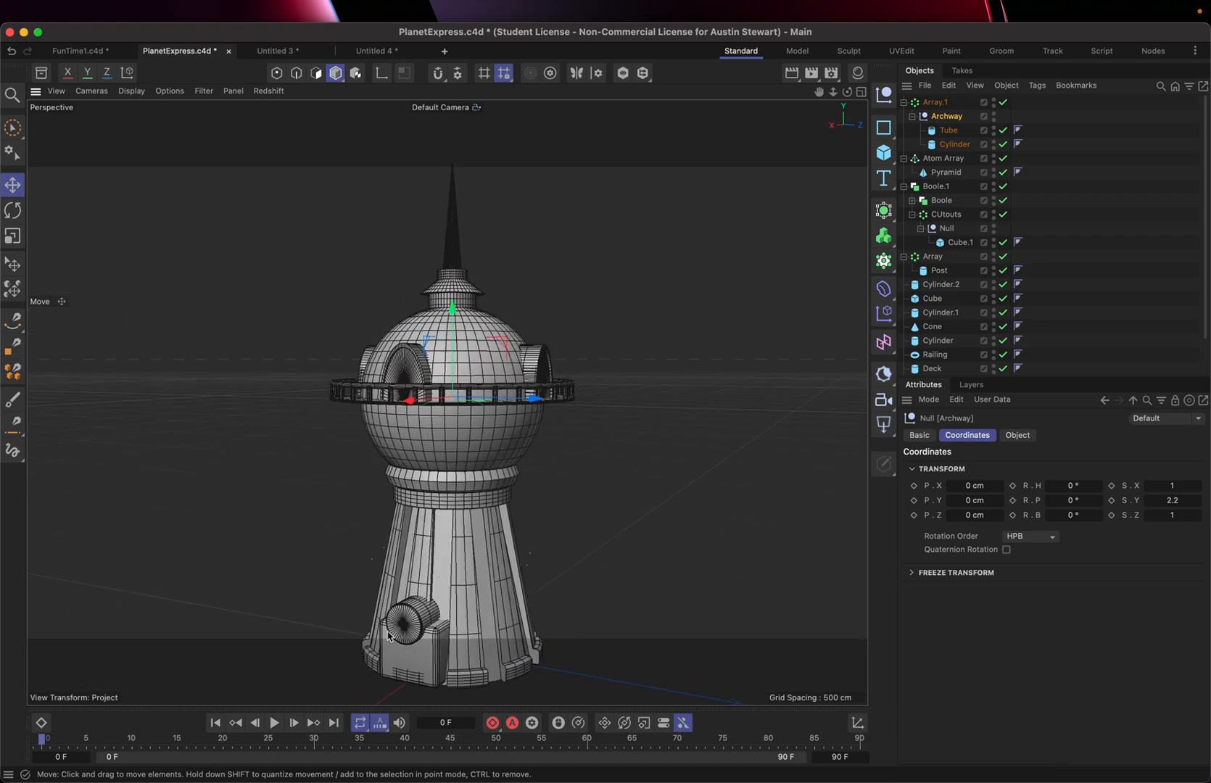
middle_click_drag(403, 676, 398, 566, "alt")
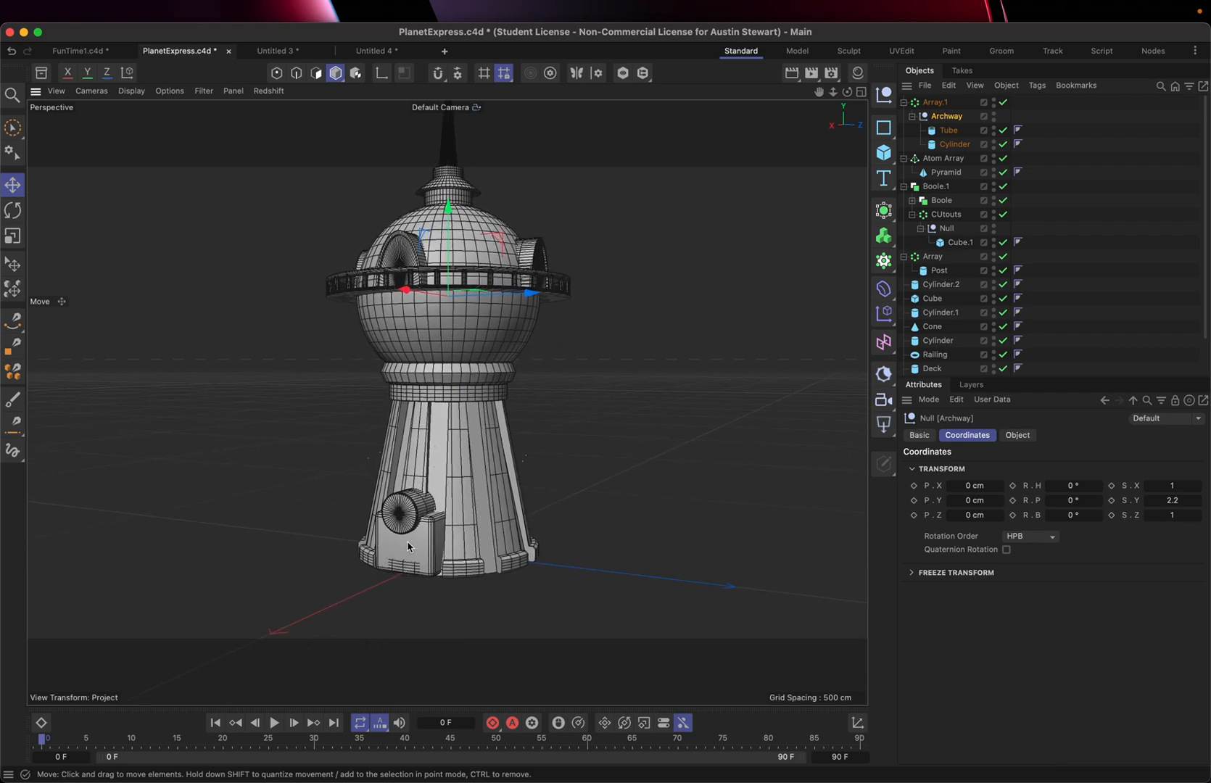
left_click(408, 543)
left_click_drag(379, 554, 378, 557)
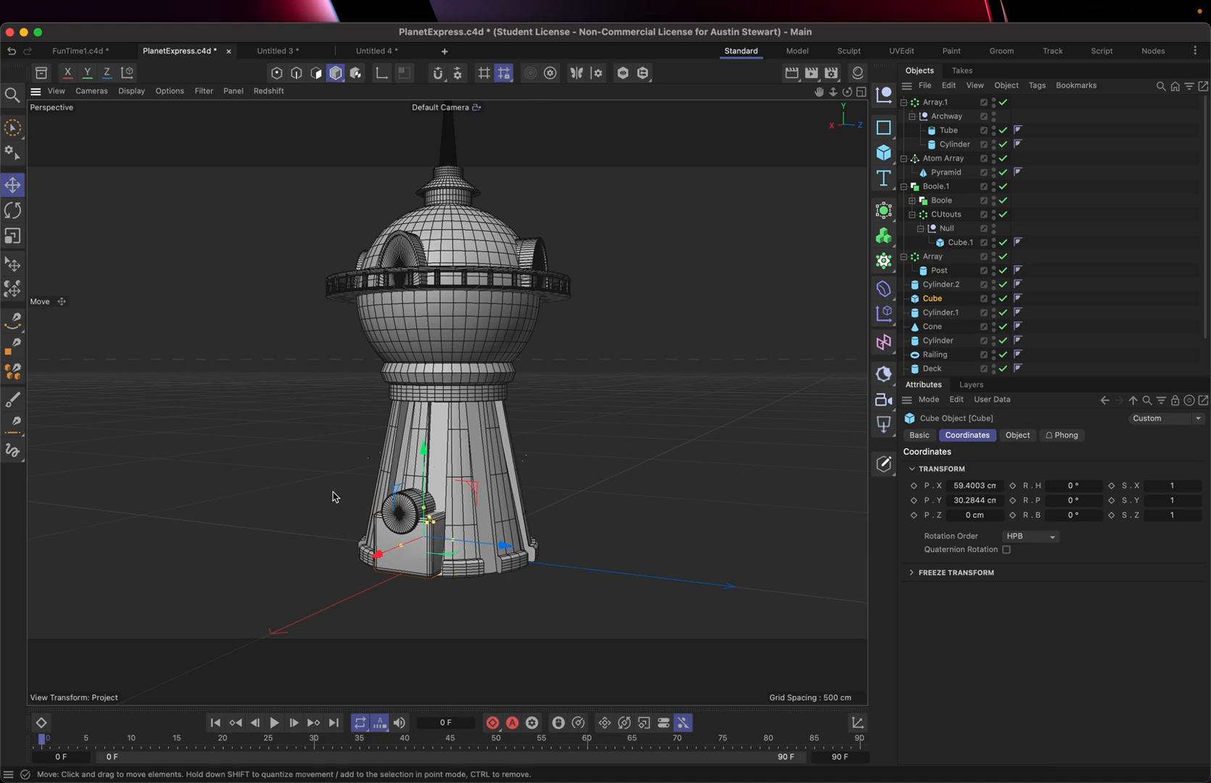
Save the project and switch to Preview to check the Planet Express tower reference image
left_click_drag(334, 497, 424, 419, "alt")
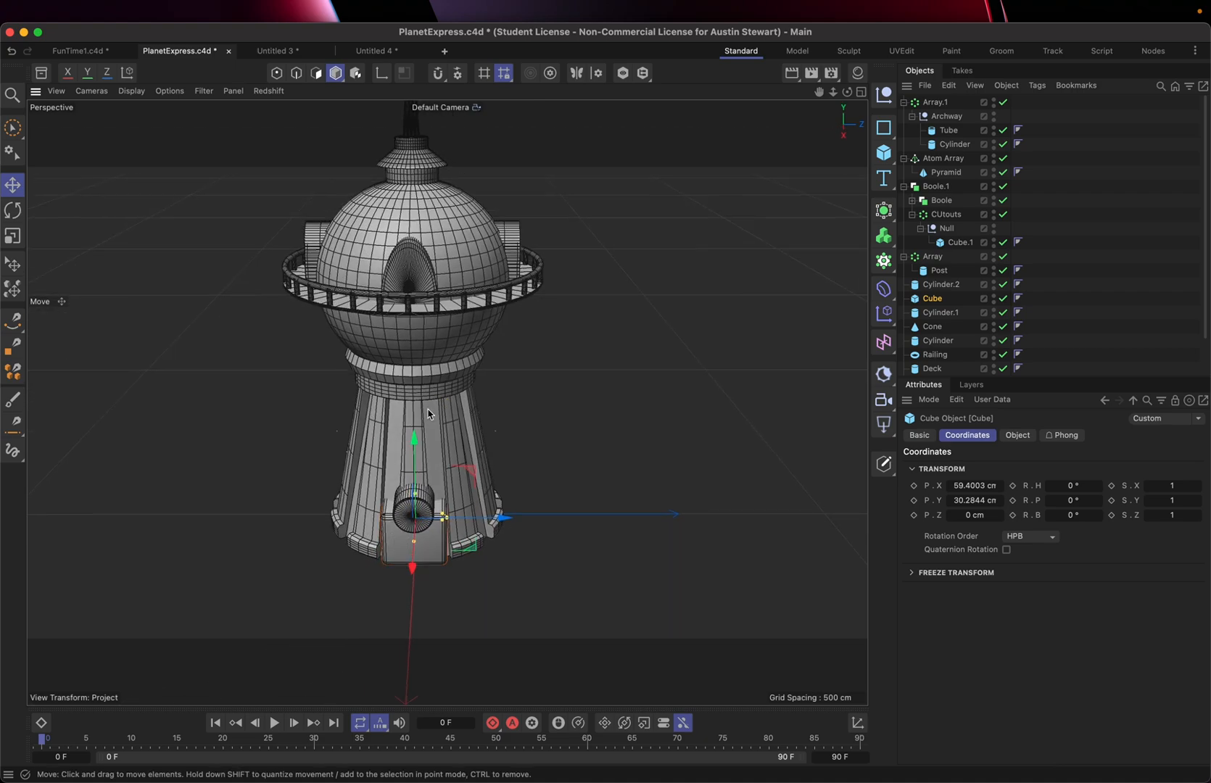
scroll(428, 414, "down", 5)
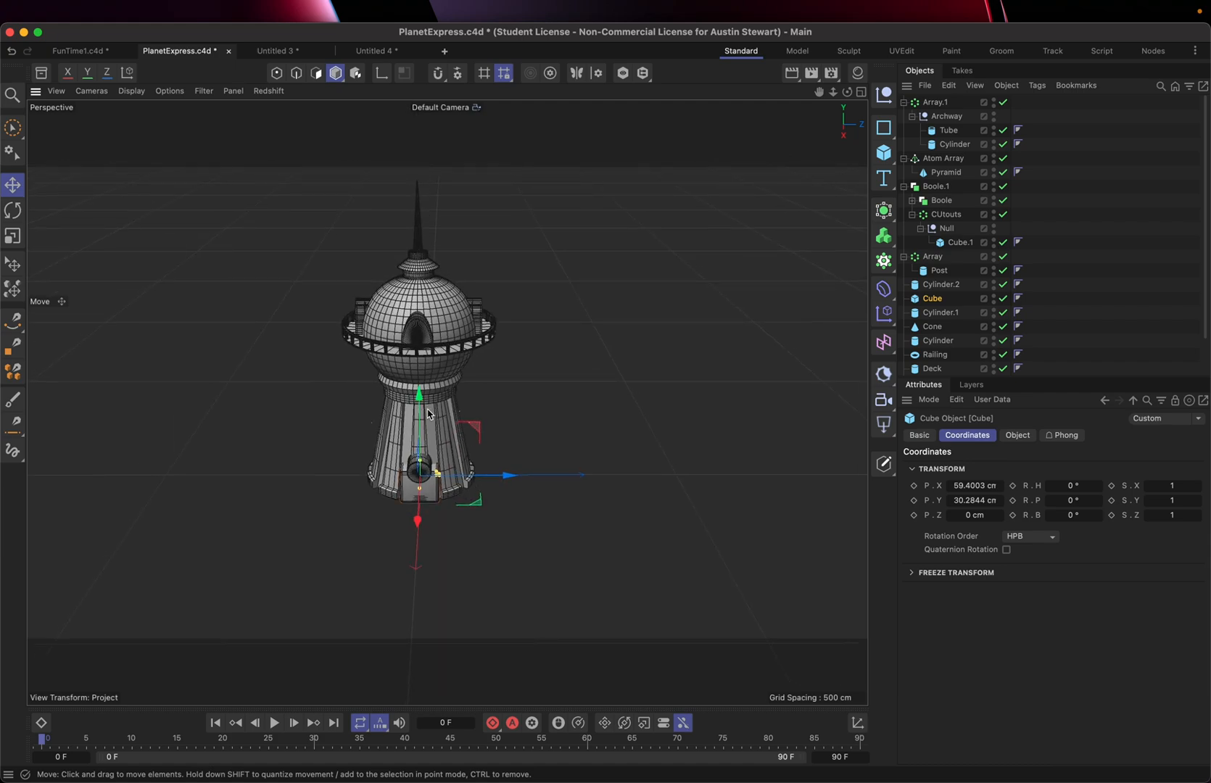
key("super+s")
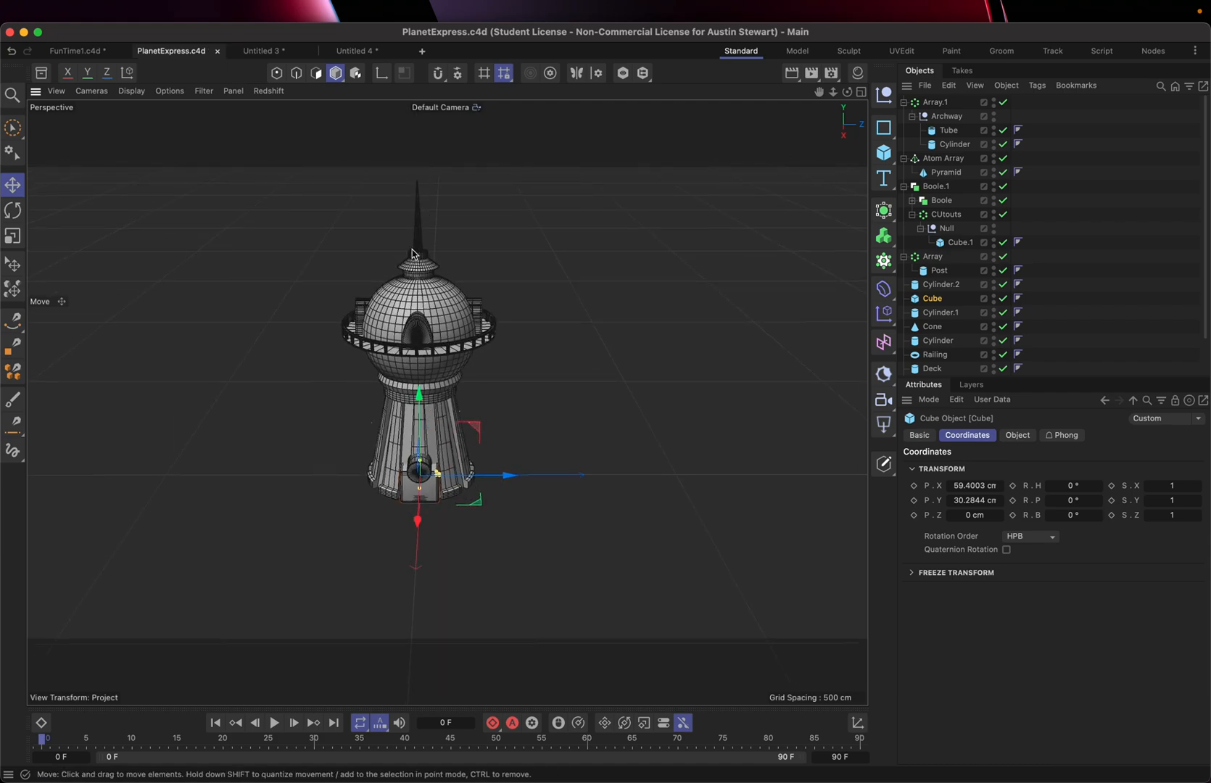
key("super+Tab")
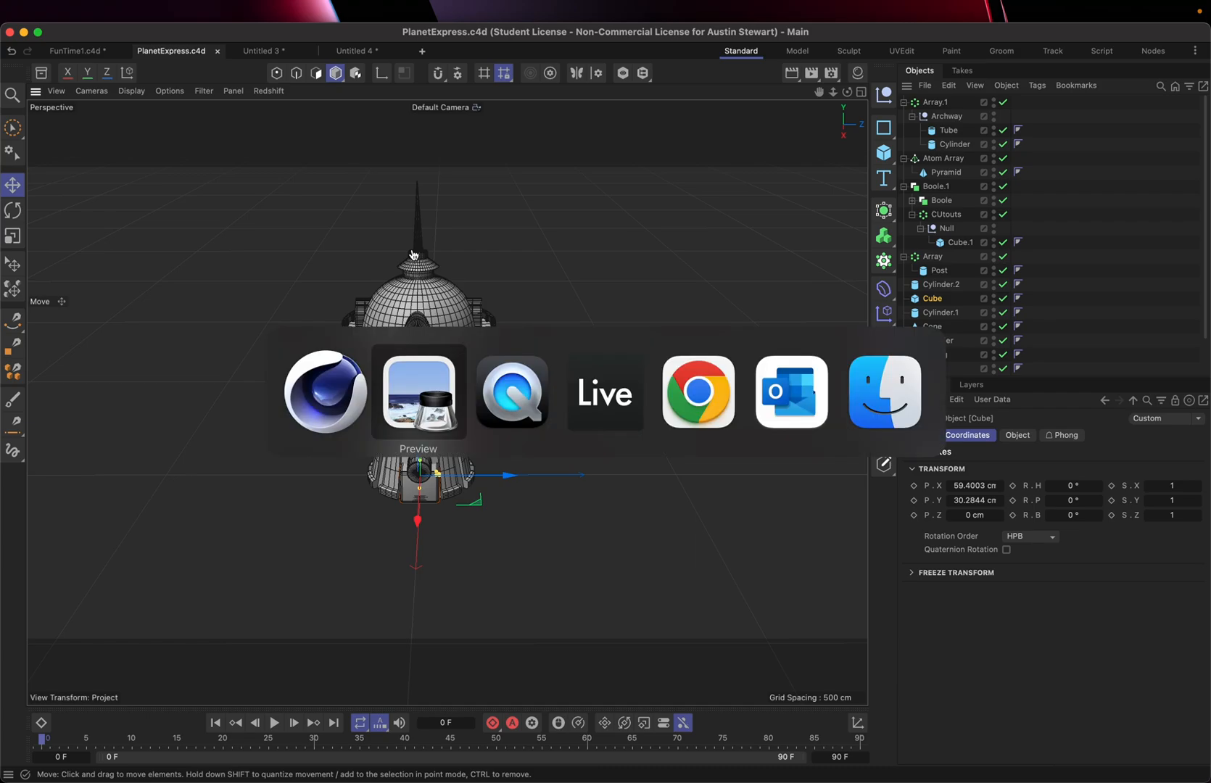
left_click(421, 392)
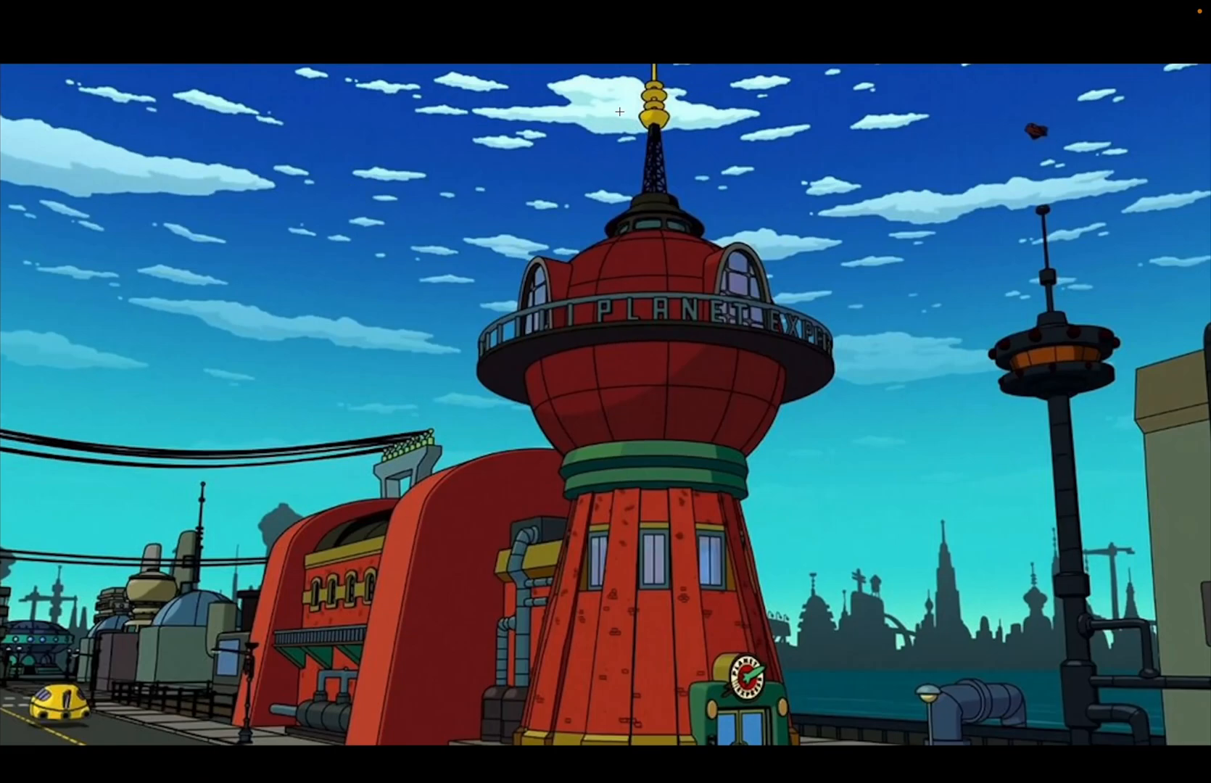